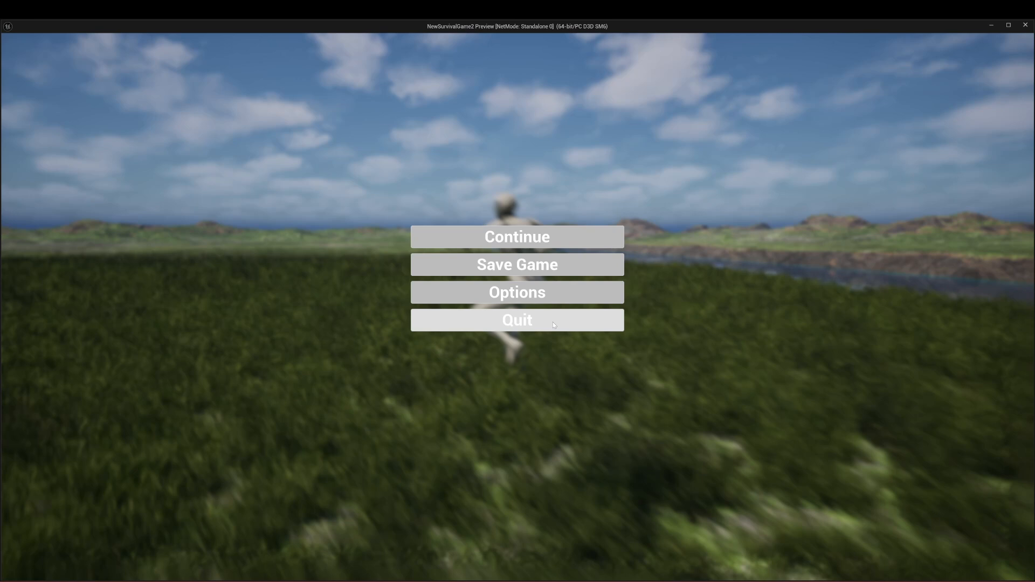
# Step: Quit the running game to the desktop through its pause menu and relaunch the standalone preview
pyautogui.click(553, 324)
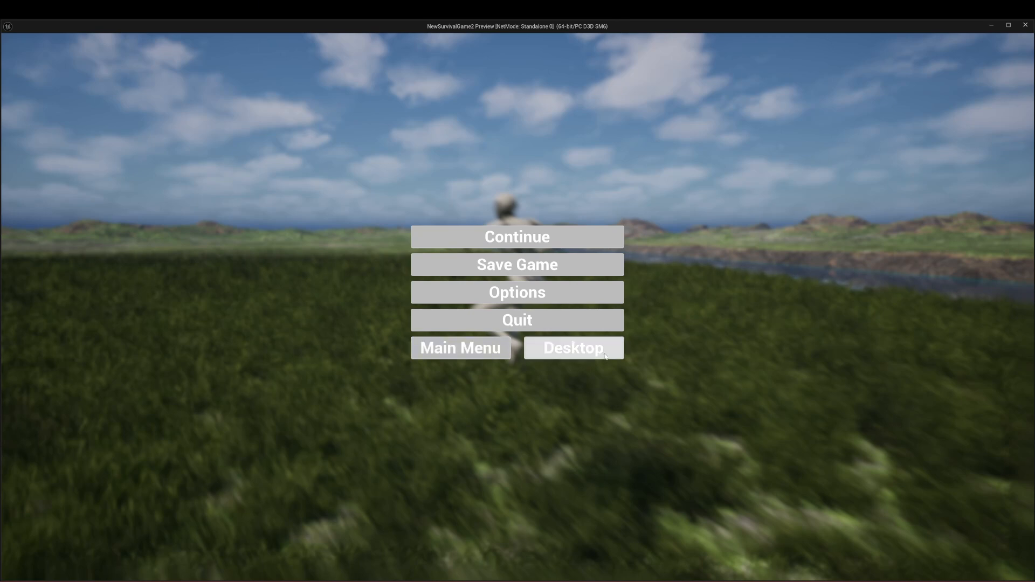
pyautogui.click(574, 349)
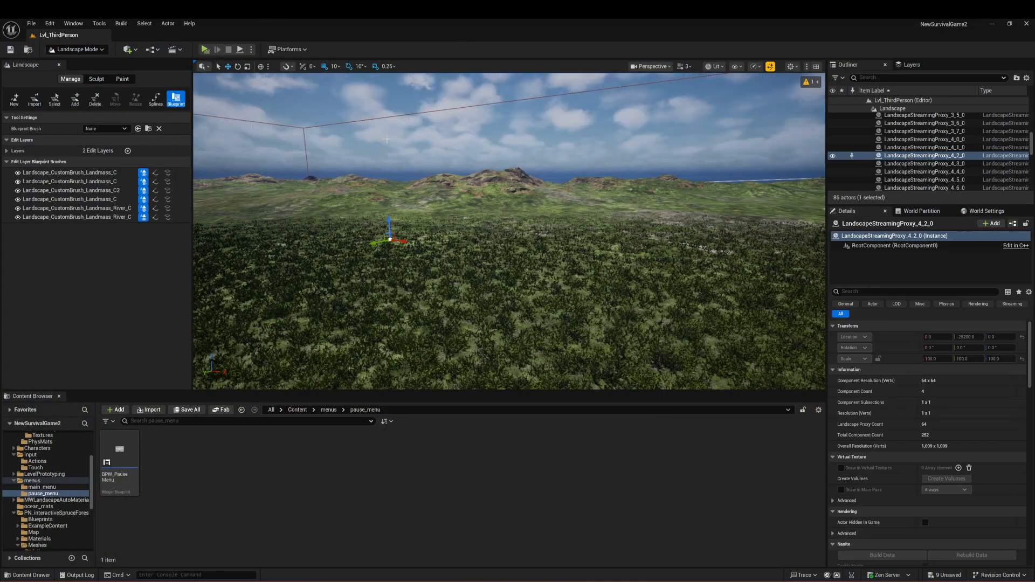
pyautogui.rightClick(432, 155)
pyautogui.click(414, 161)
pyautogui.click(216, 51)
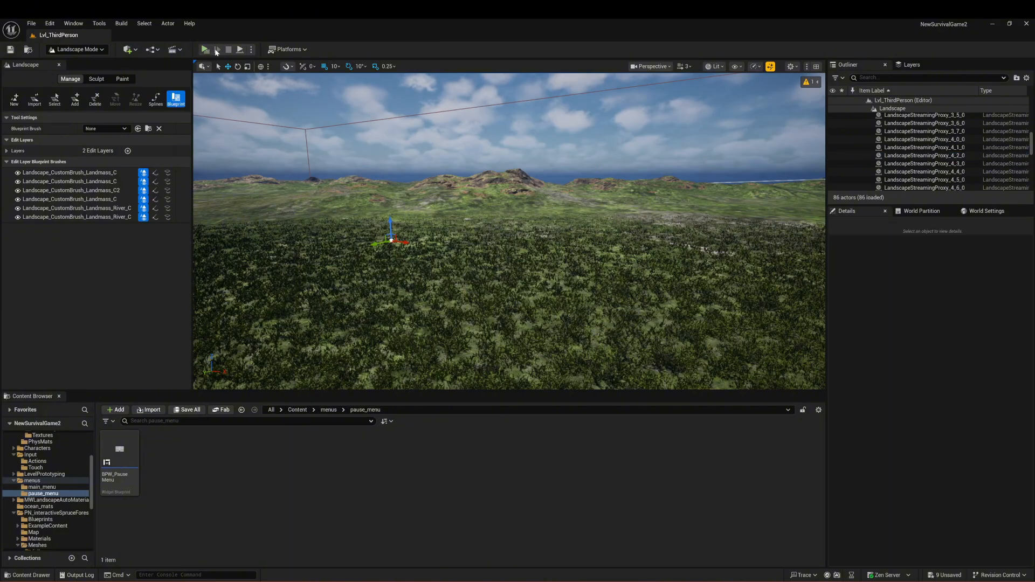
# Step: Run the character forward, pause the game, and continue playing from the pause menu
pyautogui.press('w')
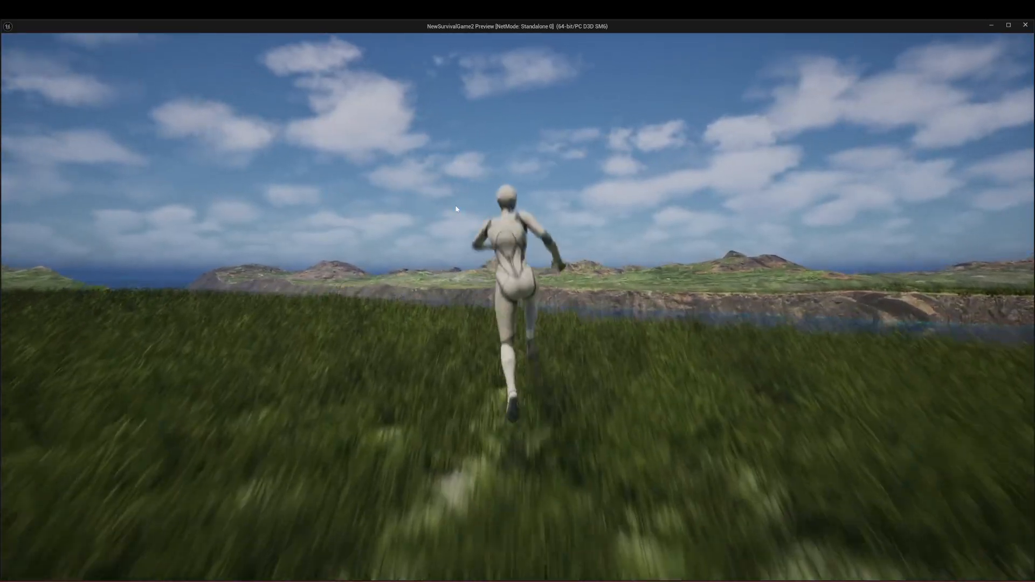
pyautogui.press('Escape')
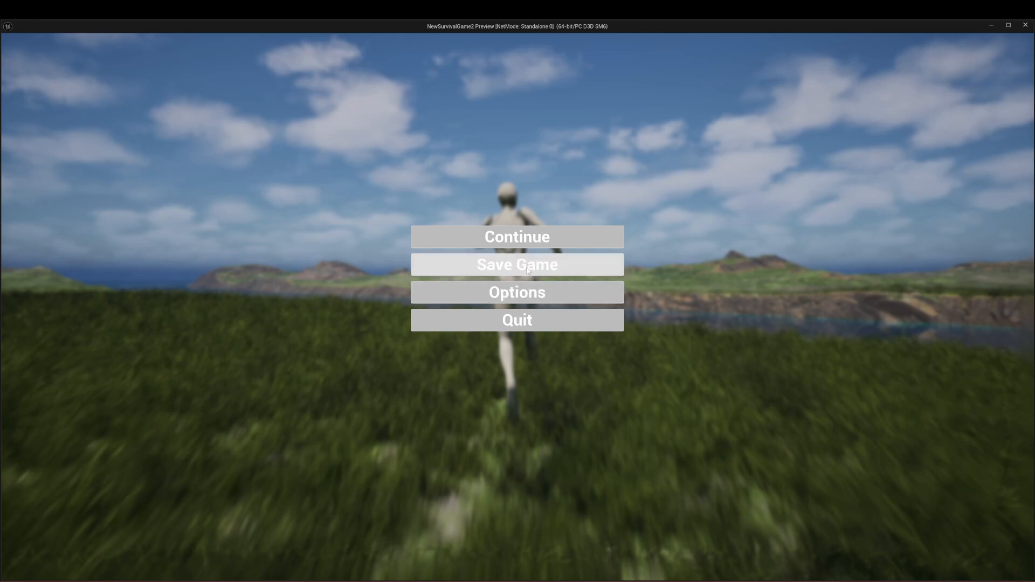
pyautogui.click(517, 237)
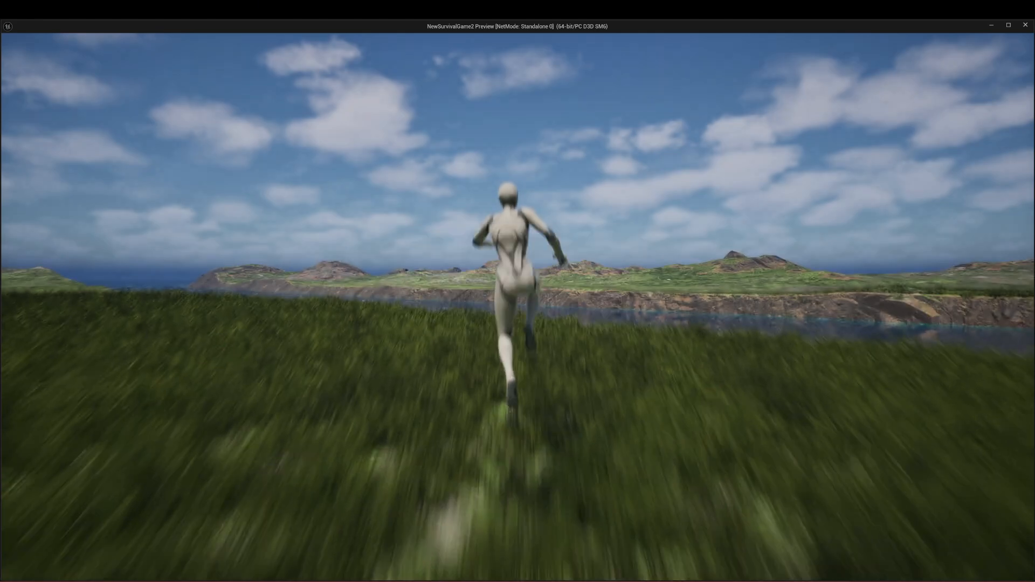
pyautogui.press('w')
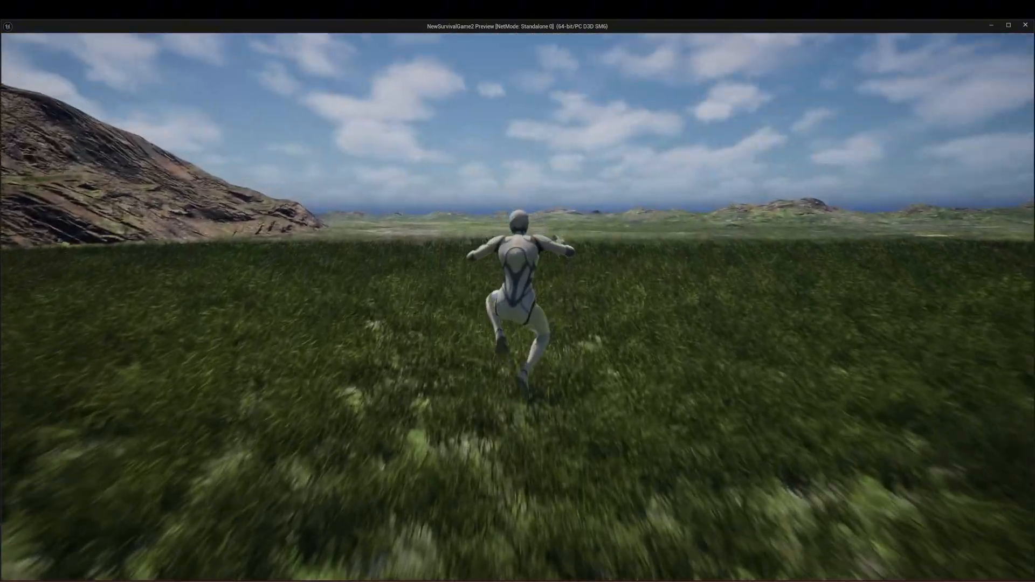
# Step: Pause the game again and quit the preview to return to the level editor
pyautogui.press('Escape')
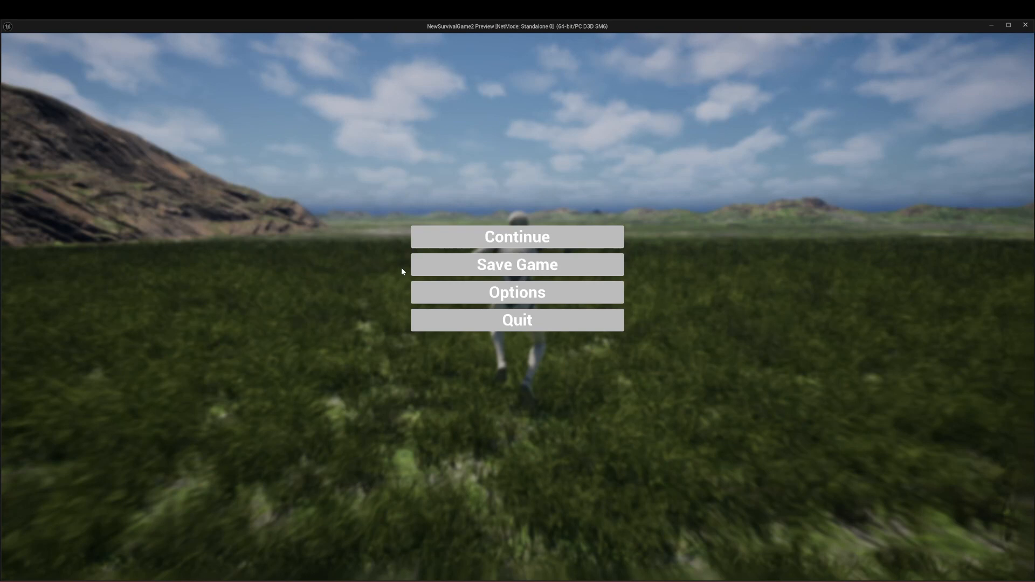
pyautogui.click(538, 318)
pyautogui.click(541, 318)
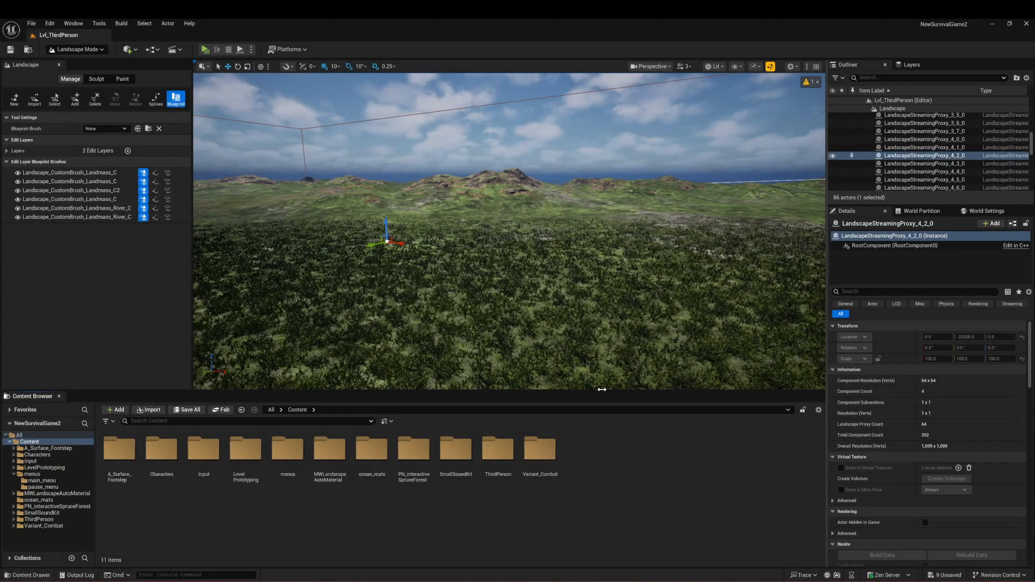
pyautogui.moveTo(596, 302); pyautogui.dragTo(453, 297, button='right')
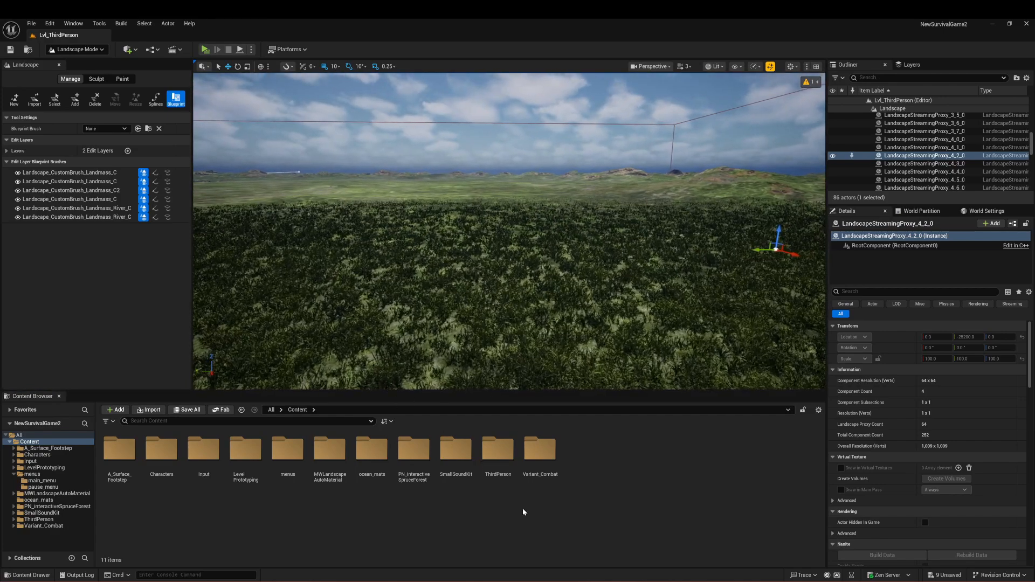
# Step: Duplicate the IA_Jump input action in the Input/Actions folder and name the copy IA_Pause
pyautogui.click(205, 455)
pyautogui.doubleClick(210, 459)
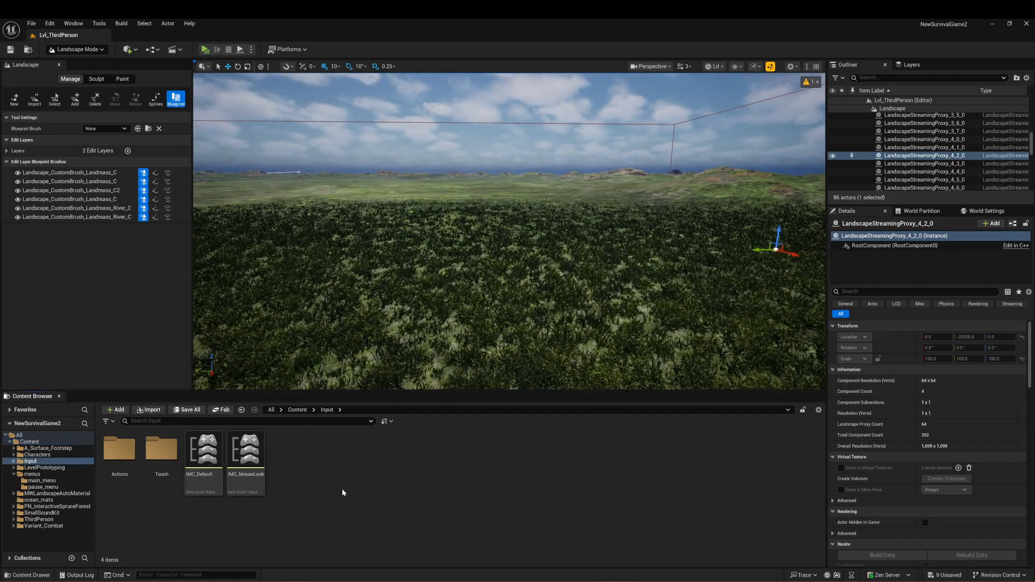
pyautogui.click(297, 410)
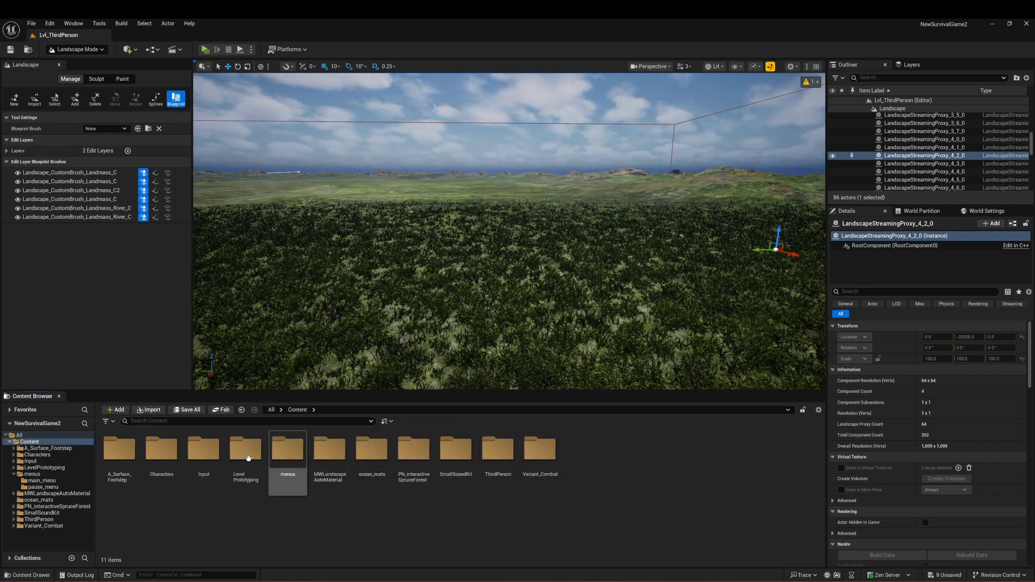
pyautogui.doubleClick(204, 452)
pyautogui.click(115, 451)
pyautogui.doubleClick(114, 451)
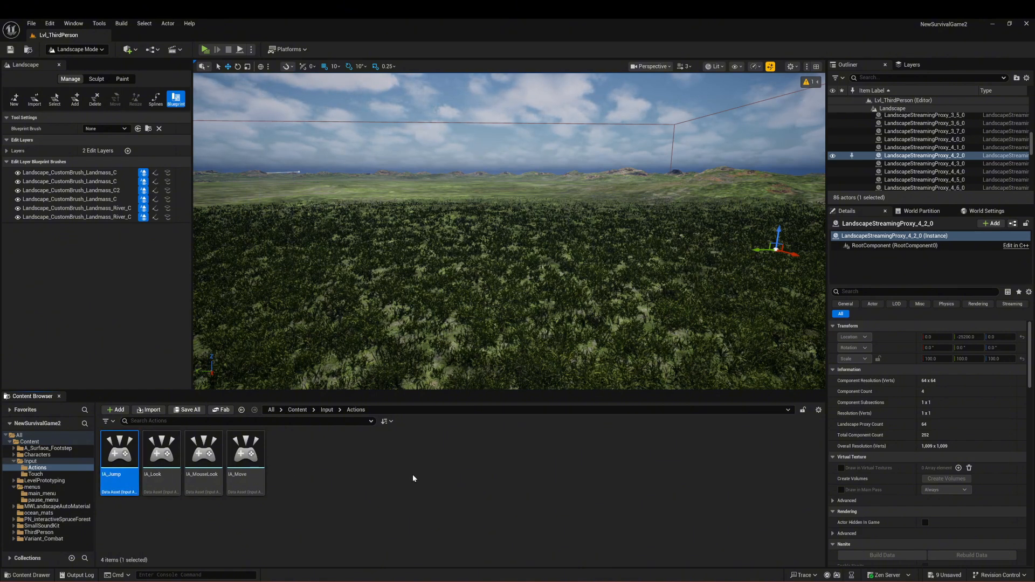
pyautogui.hotkey('ctrl', 'v')
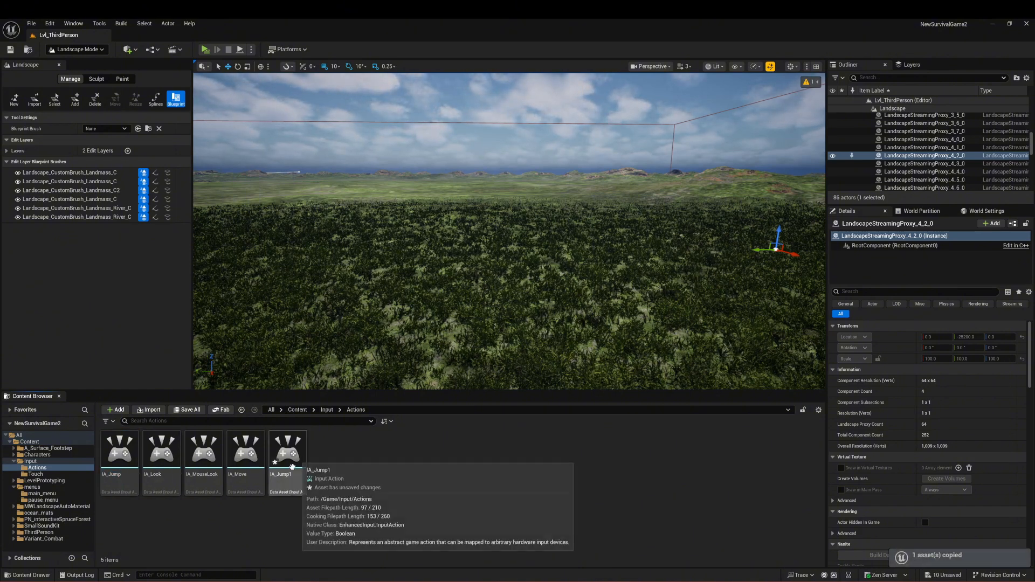
pyautogui.click(281, 475)
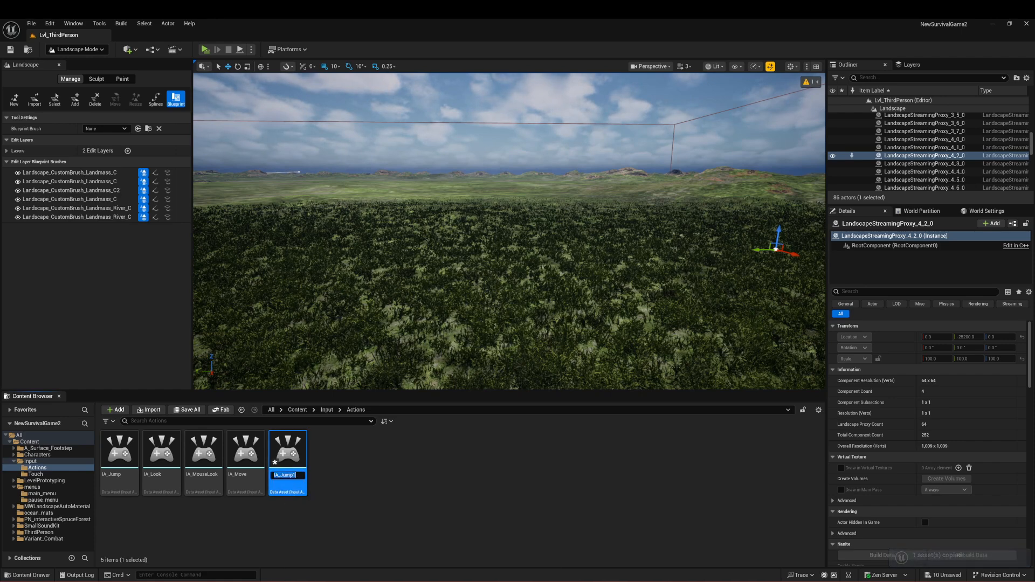
pyautogui.write('Pause')
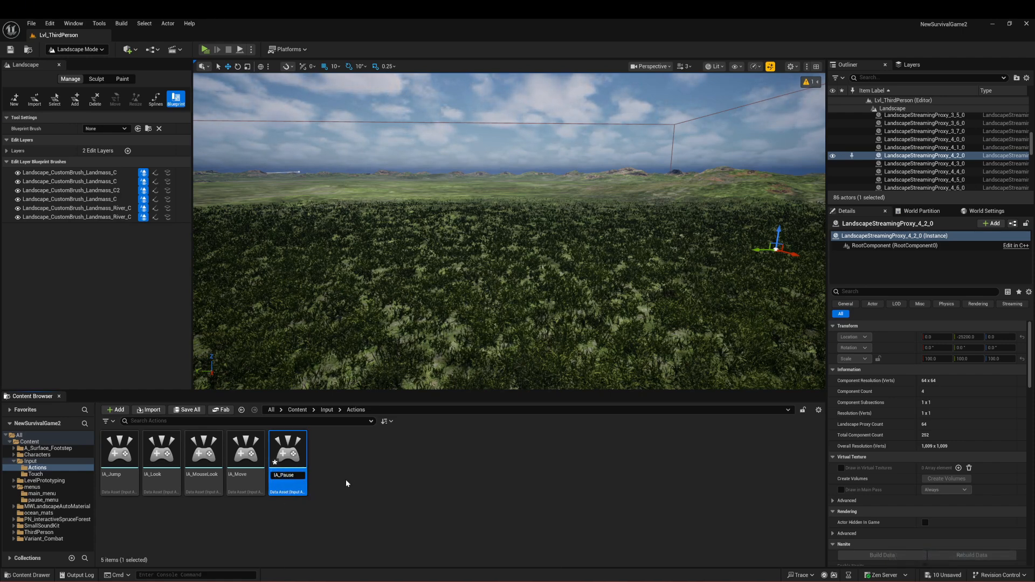
pyautogui.press('Return')
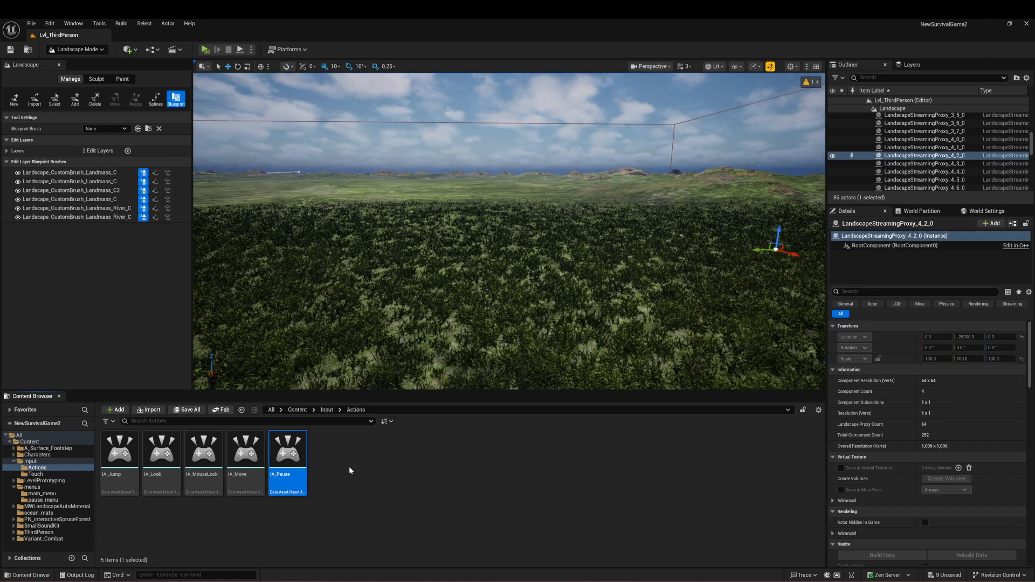
# Step: Open the IMC_Default mapping context in the Input folder and add an action mapping for IA_Pause
pyautogui.click(331, 411)
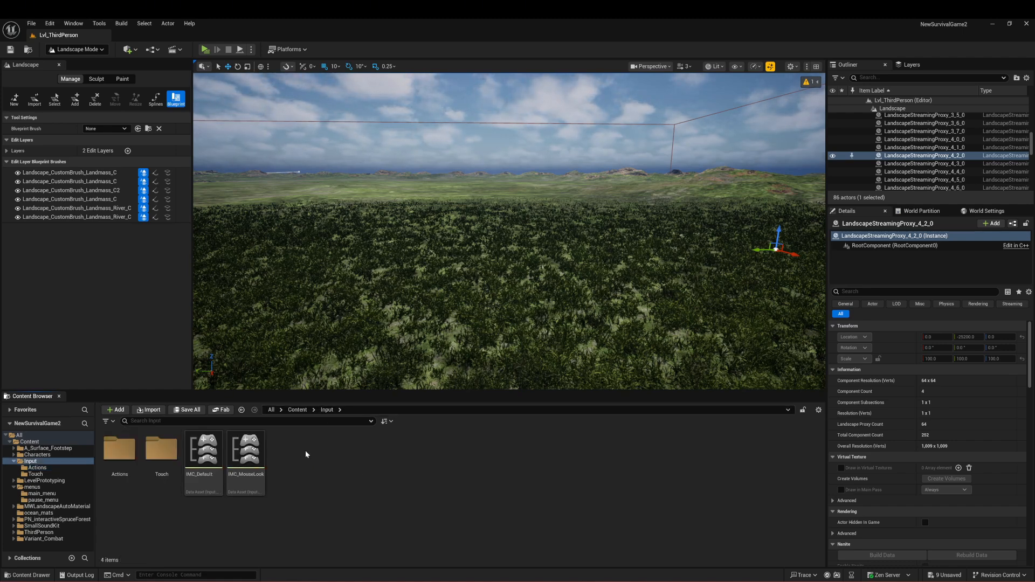
pyautogui.click(300, 411)
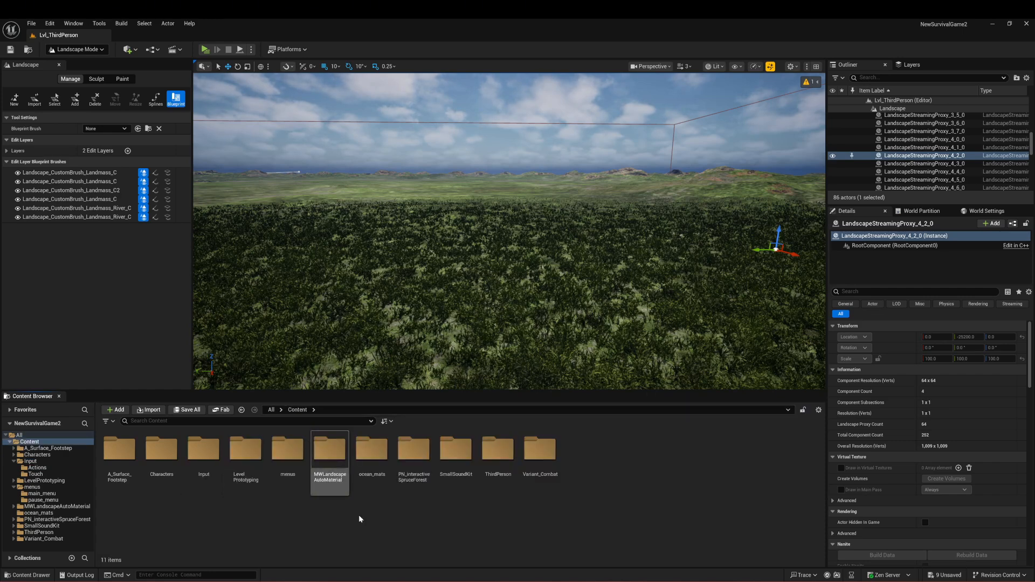
pyautogui.doubleClick(213, 452)
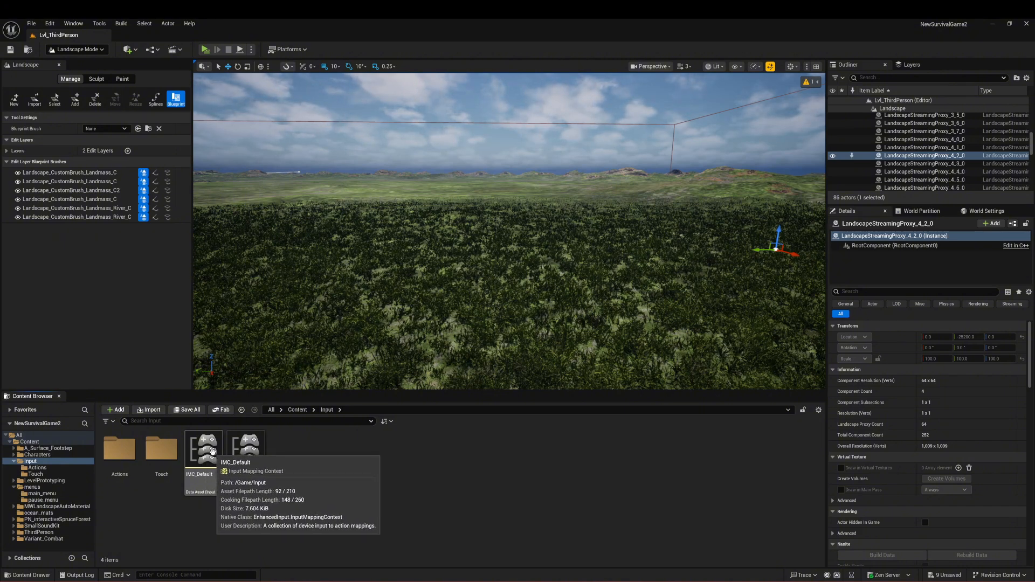
pyautogui.doubleClick(211, 452)
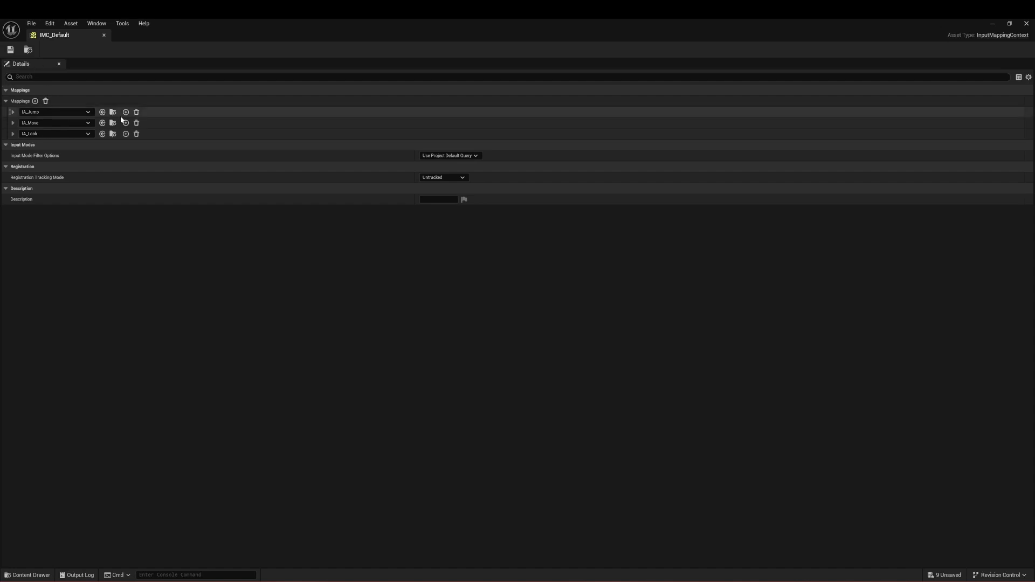
pyautogui.click(35, 101)
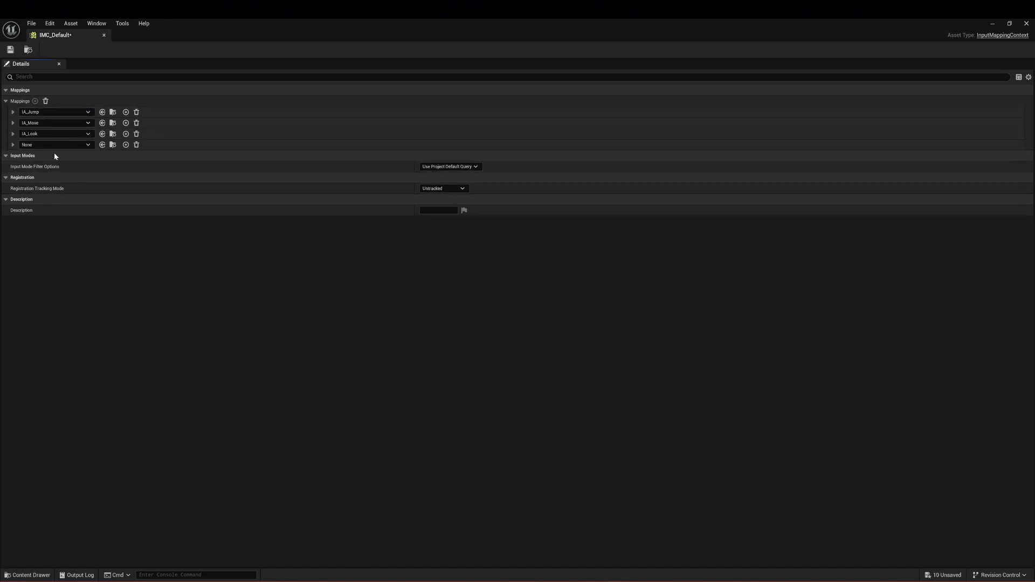
pyautogui.click(55, 145)
pyautogui.write('pause')
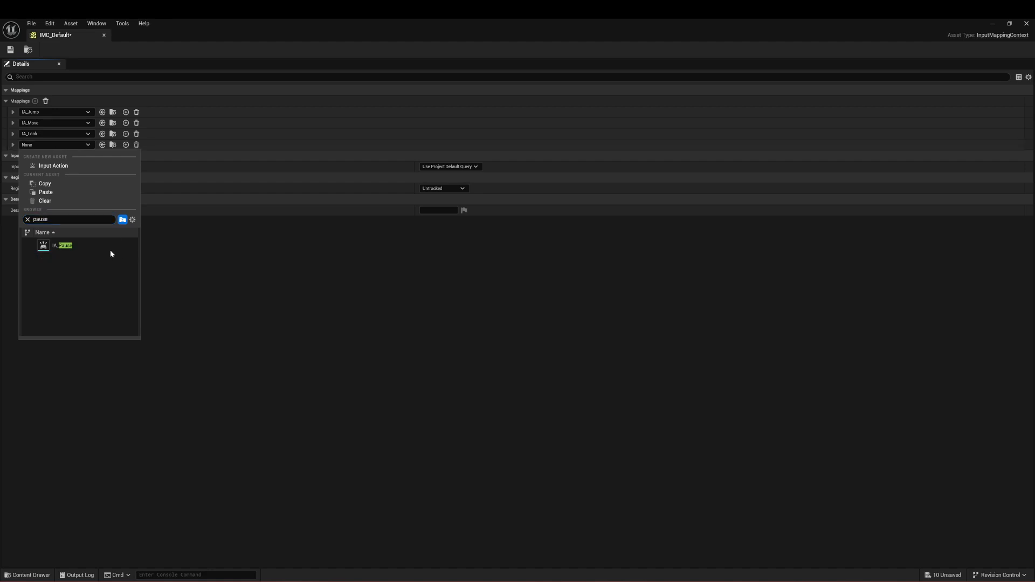
pyautogui.click(110, 250)
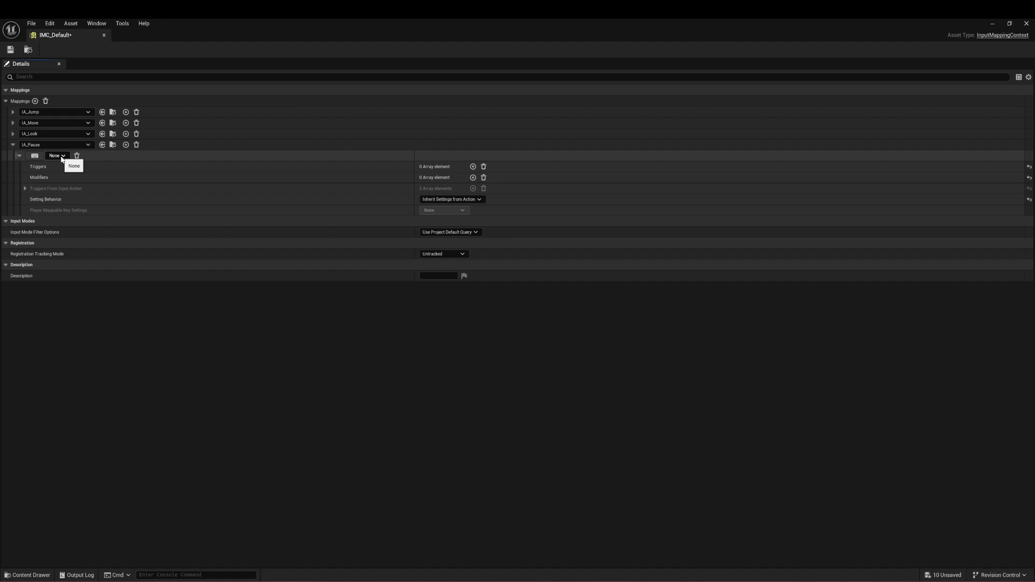
# Step: Add a second key binding to the IA_Pause mapping and assign it to Escape
pyautogui.click(126, 144)
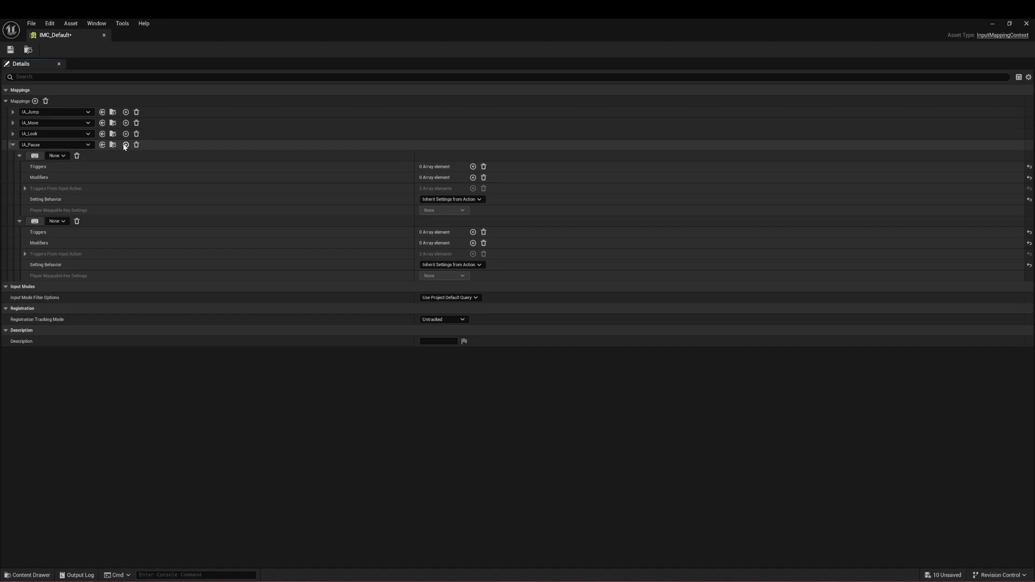
pyautogui.click(65, 222)
pyautogui.write('es')
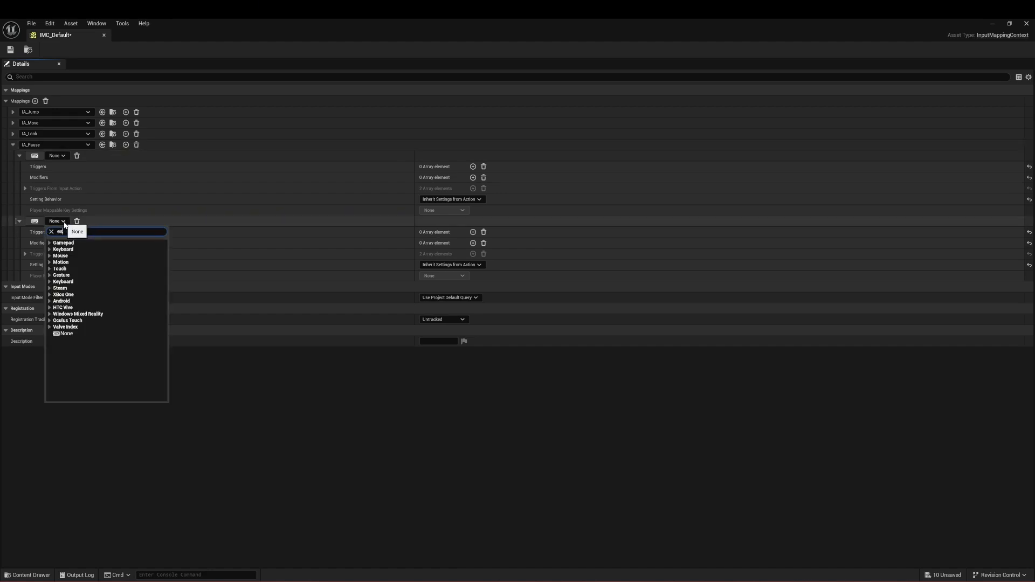
pyautogui.write('cap')
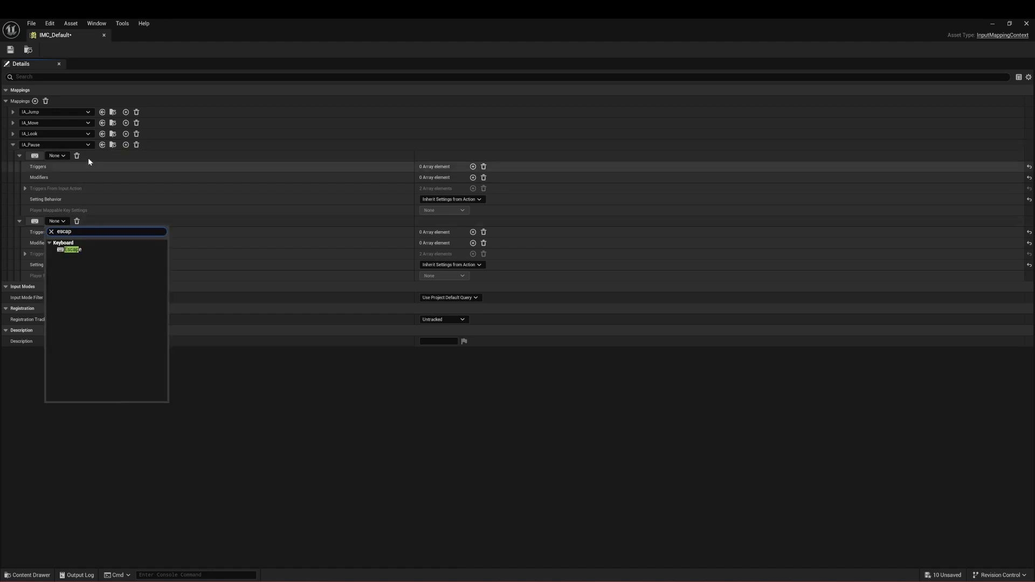
pyautogui.click(83, 250)
# Step: Assign the first IA_Pause binding to the keyboard key P, then save and close IMC_Default
pyautogui.click(58, 156)
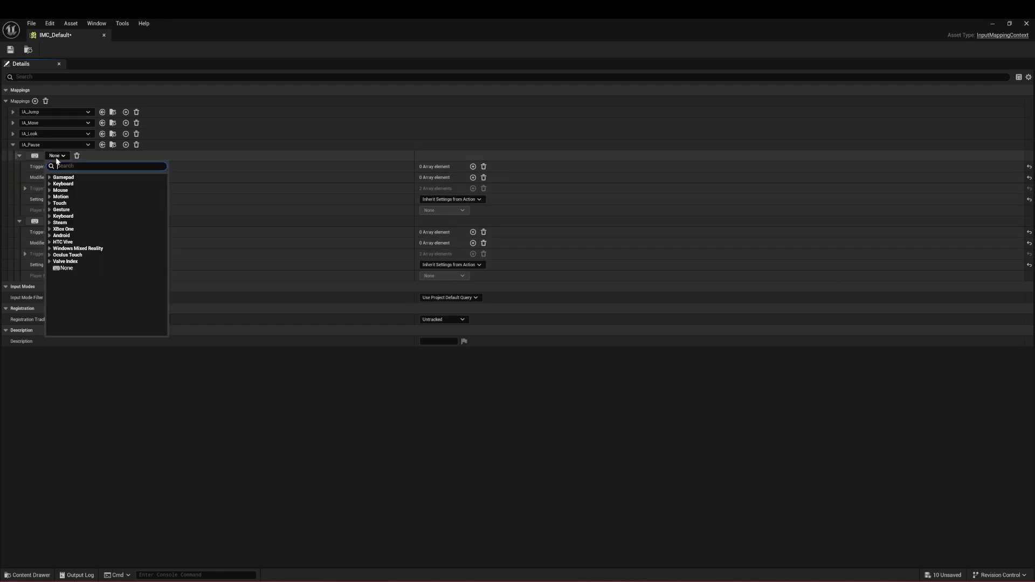
pyautogui.click(88, 183)
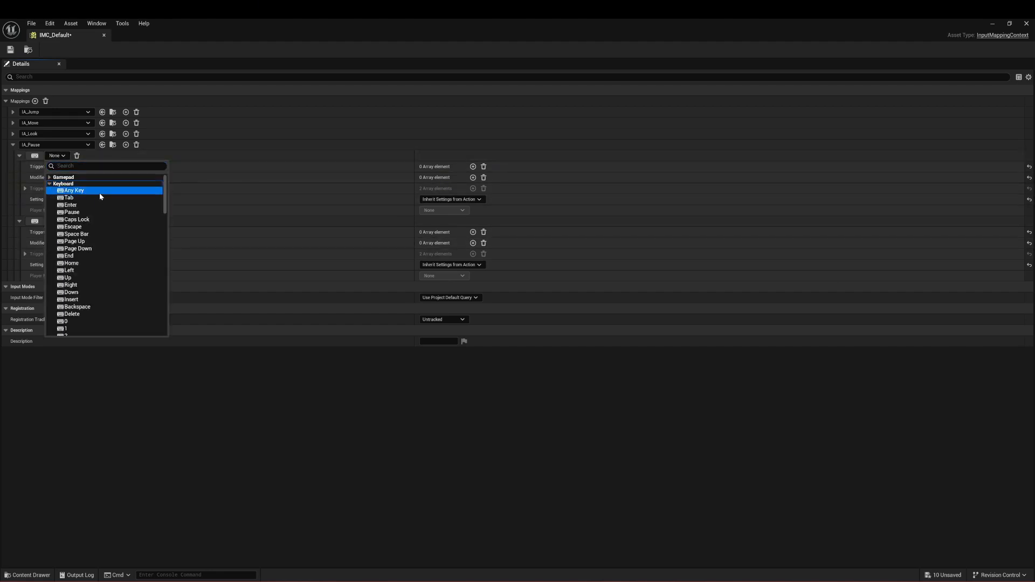
pyautogui.scroll(-5, 85, 271)
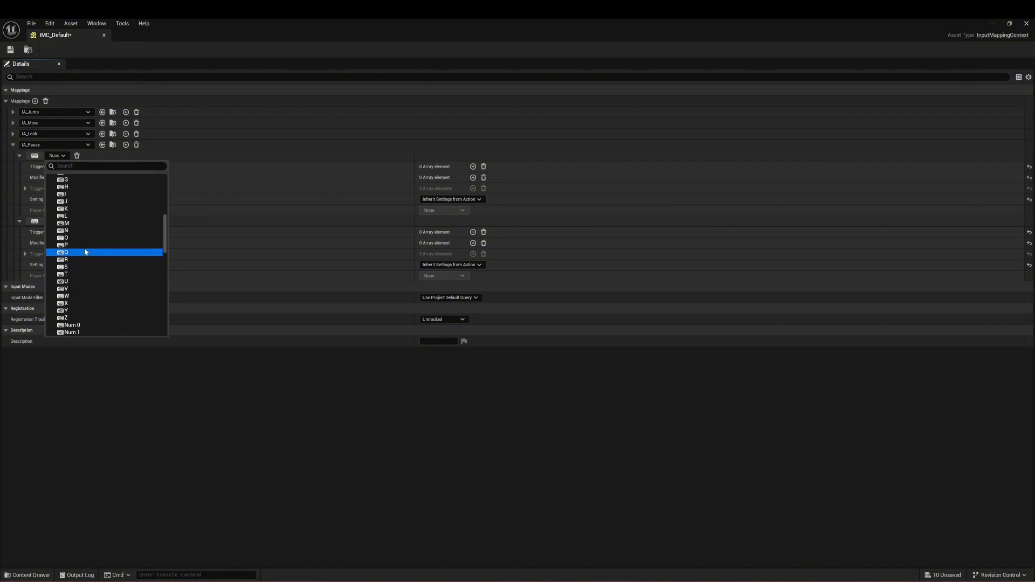
pyautogui.click(81, 252)
pyautogui.click(11, 50)
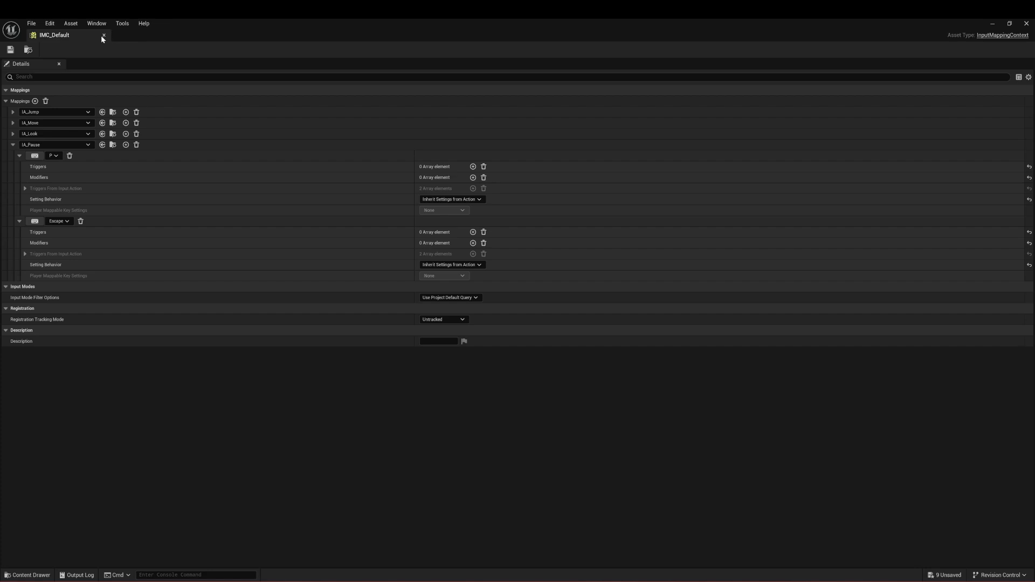
pyautogui.click(104, 36)
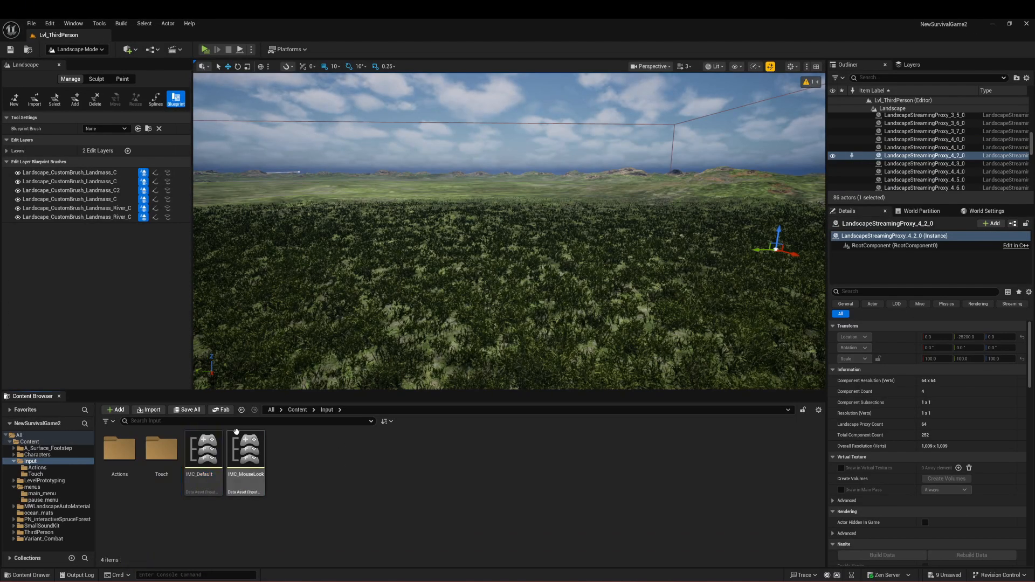
# Step: Open the menus folder inside the project's Content folder
pyautogui.click(297, 410)
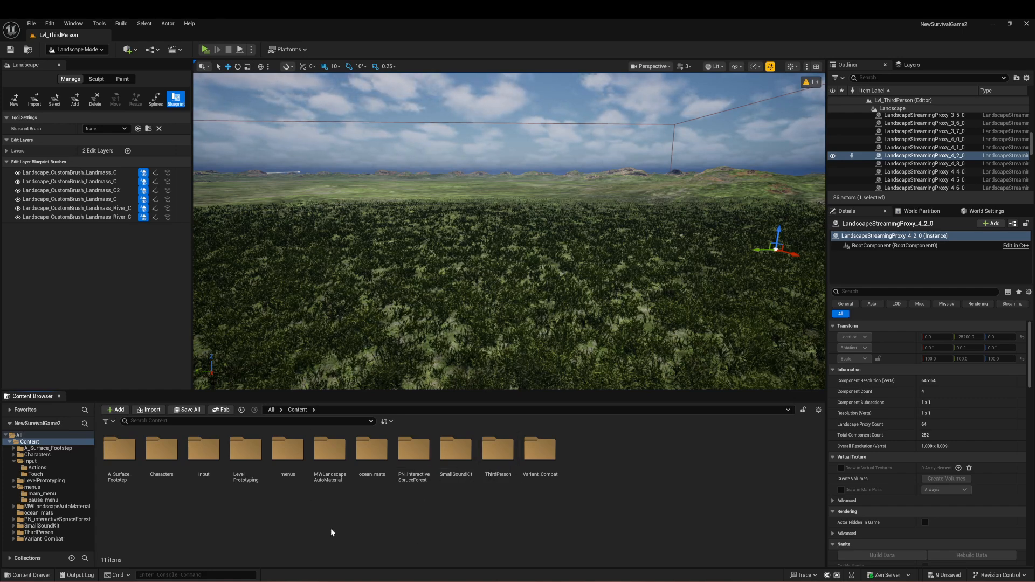
pyautogui.doubleClick(287, 448)
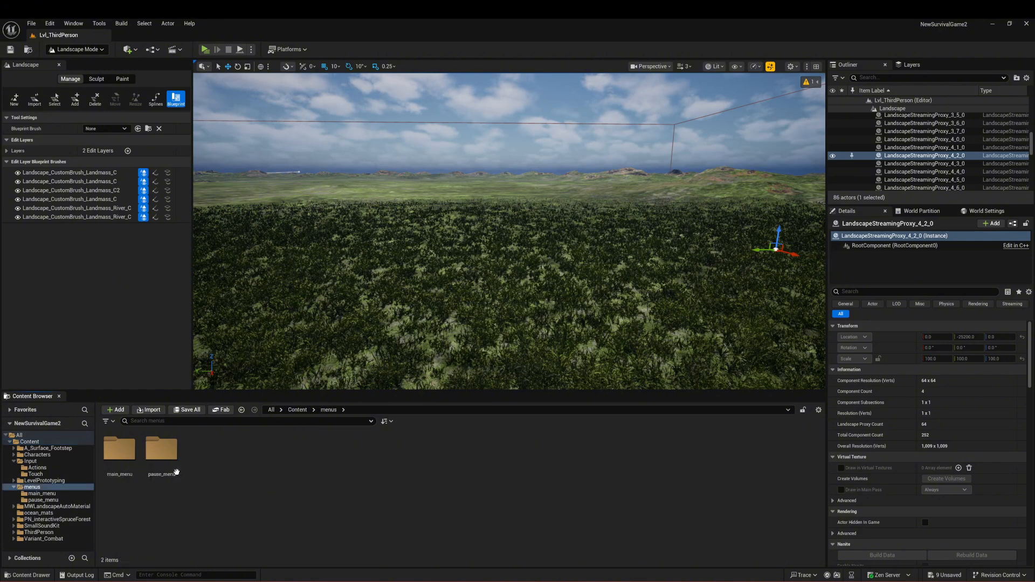
pyautogui.click(297, 410)
pyautogui.rightClick(323, 519)
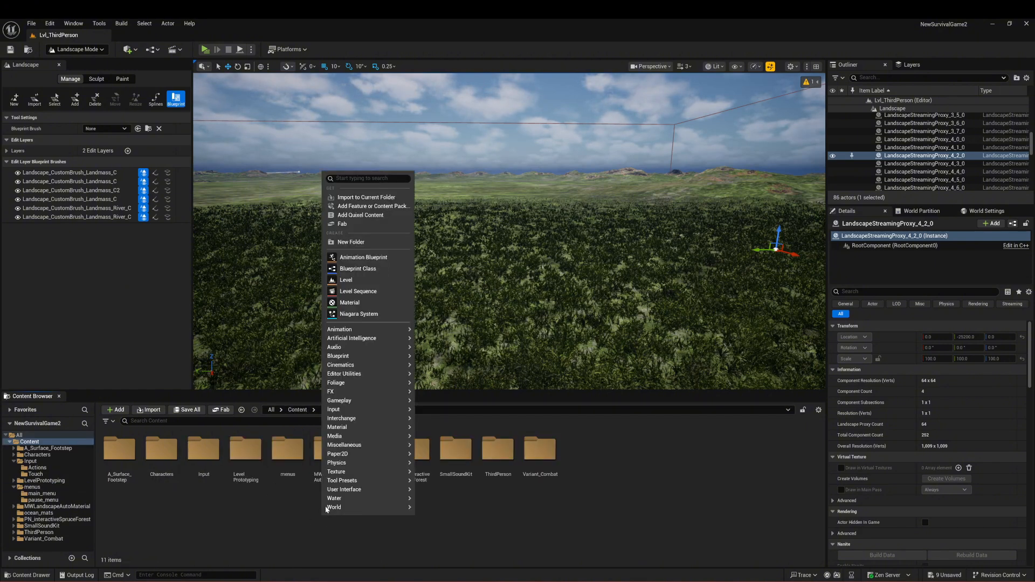
pyautogui.click(345, 243)
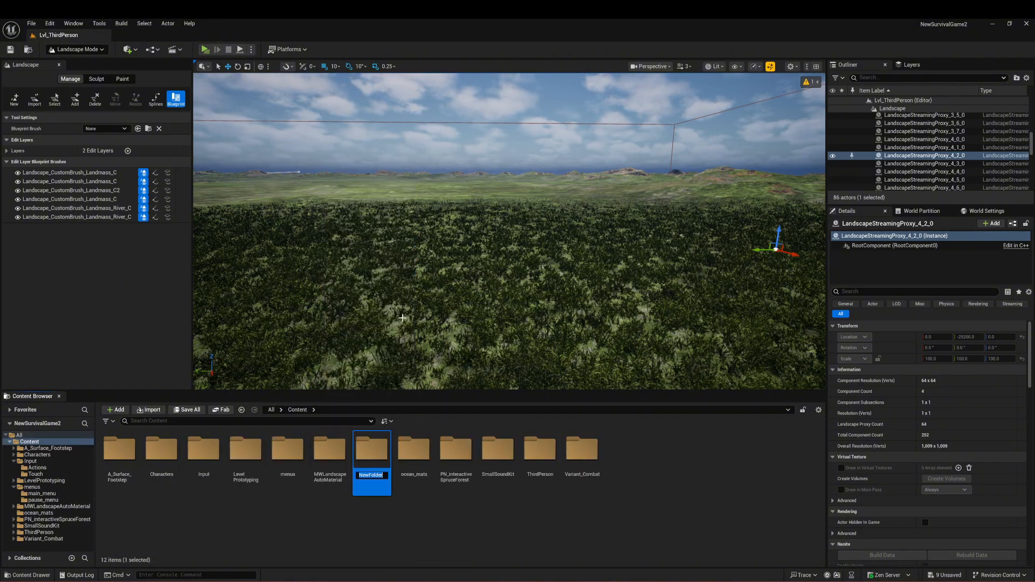
pyautogui.write('me')
pyautogui.write('enus')
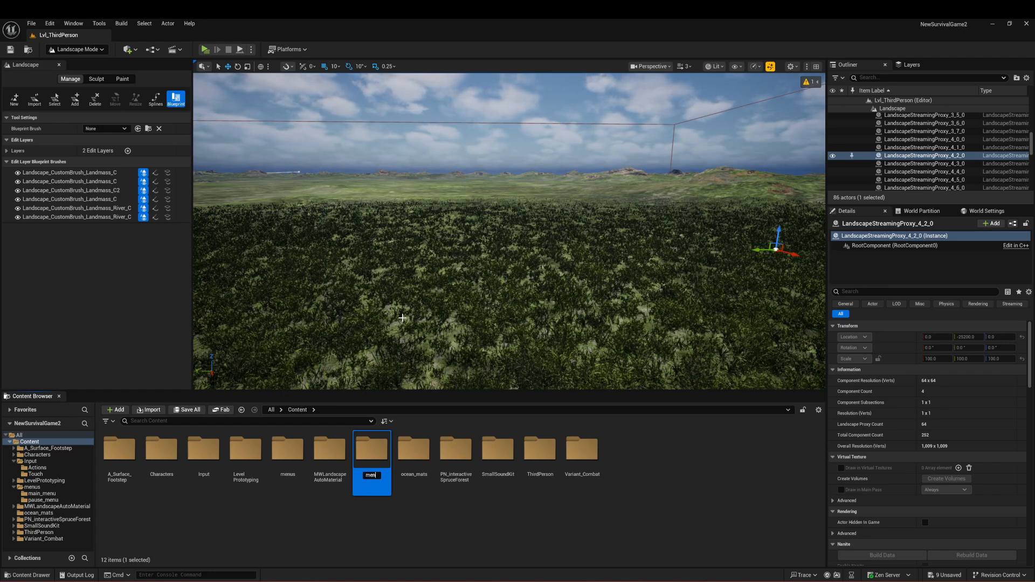
pyautogui.press('BackSpace')
pyautogui.press('BackSpace')
pyautogui.press('BackSpace')
pyautogui.press('BackSpace')
pyautogui.press('Escape')
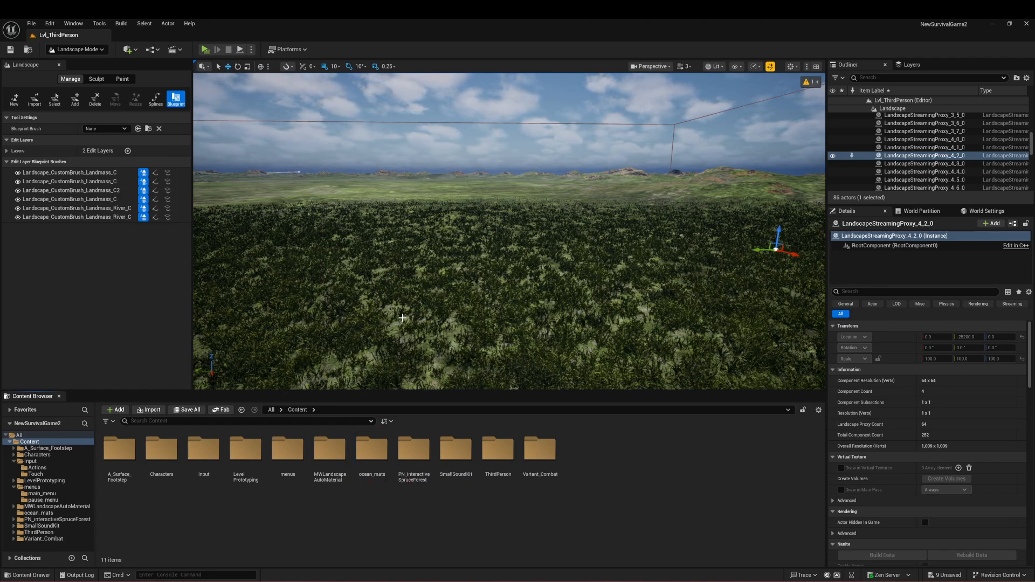
pyautogui.doubleClick(287, 449)
pyautogui.rightClick(212, 488)
pyautogui.click(381, 443)
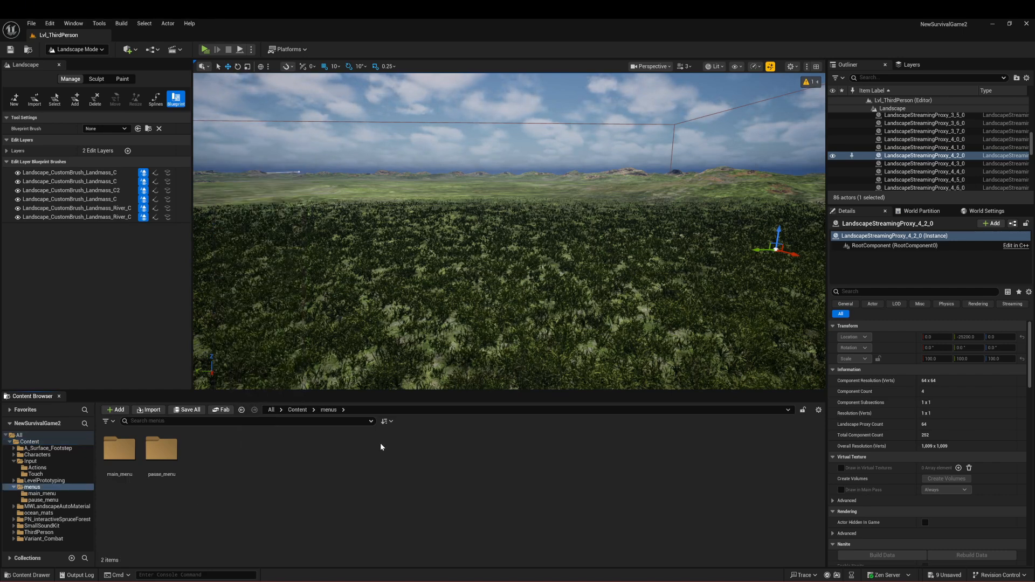
pyautogui.rightClick(298, 474)
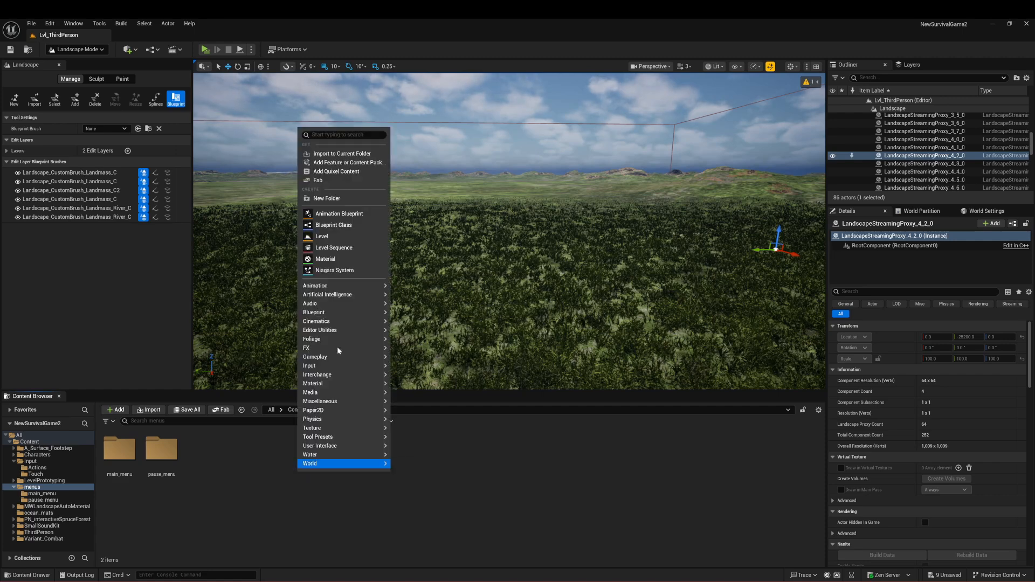
pyautogui.click(215, 470)
# Step: Create a Widget Blueprint in the pause_menu folder with User Widget as its parent class
pyautogui.click(170, 461)
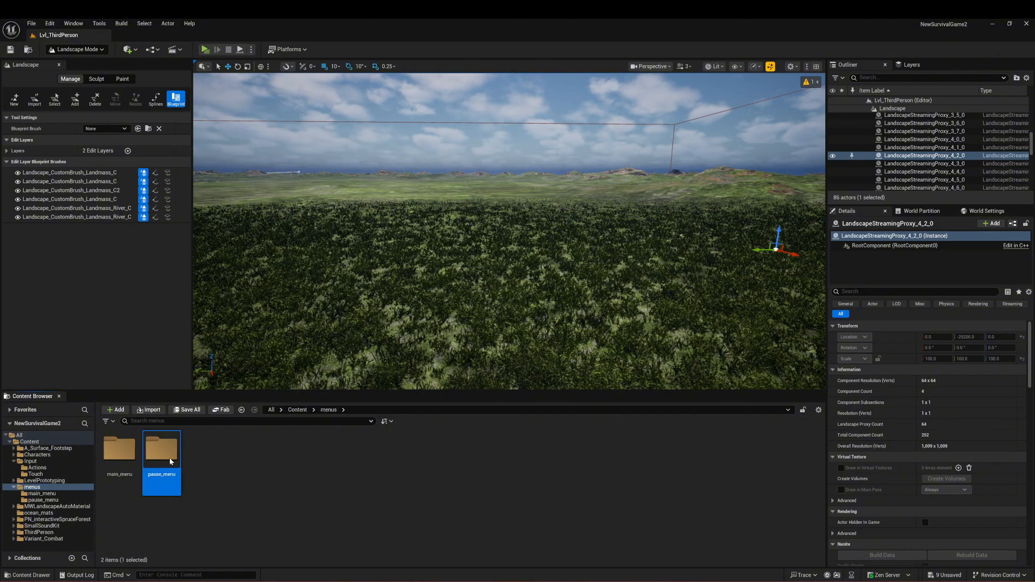
pyautogui.doubleClick(170, 458)
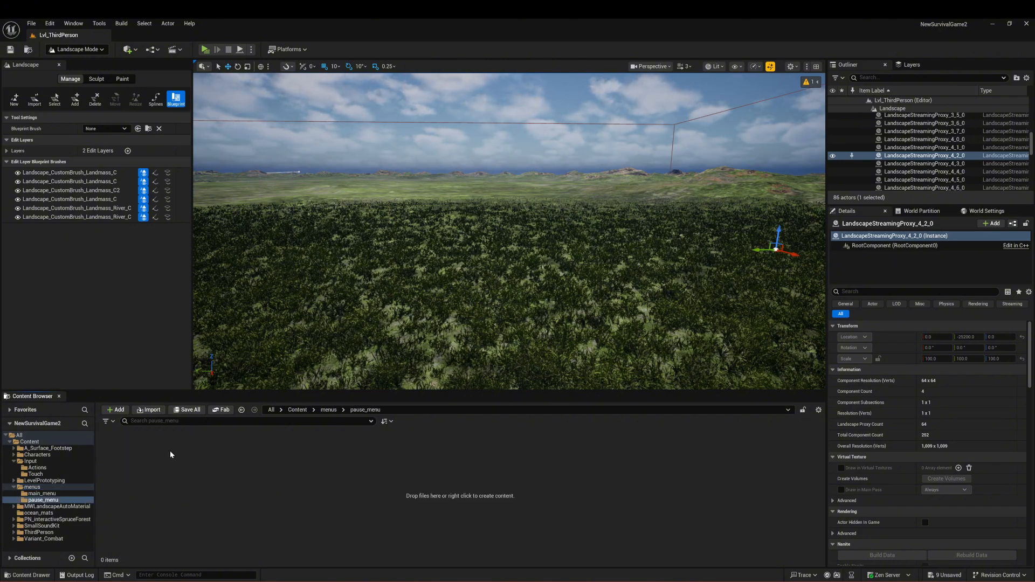
pyautogui.rightClick(179, 484)
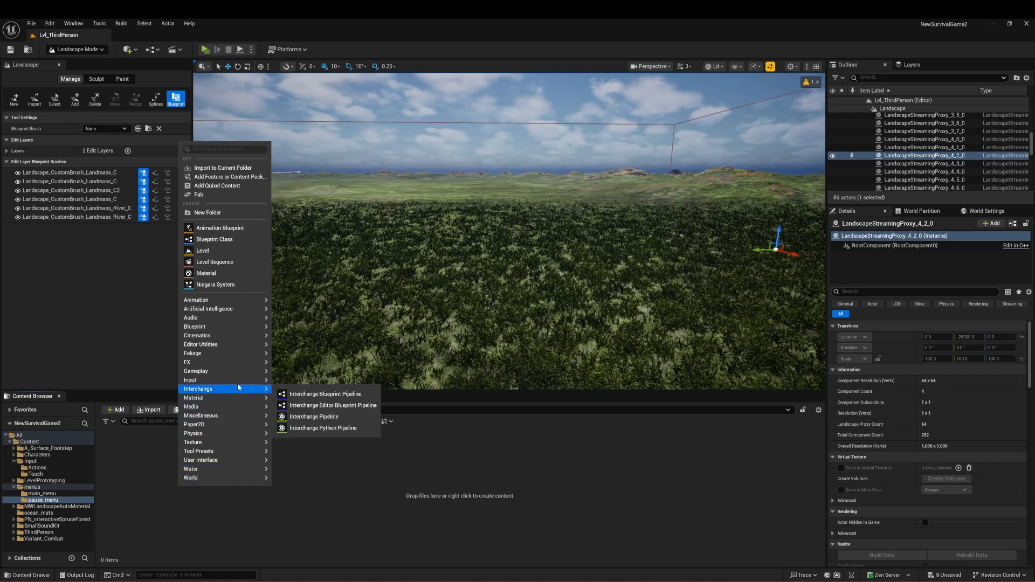
pyautogui.moveTo(245, 328)
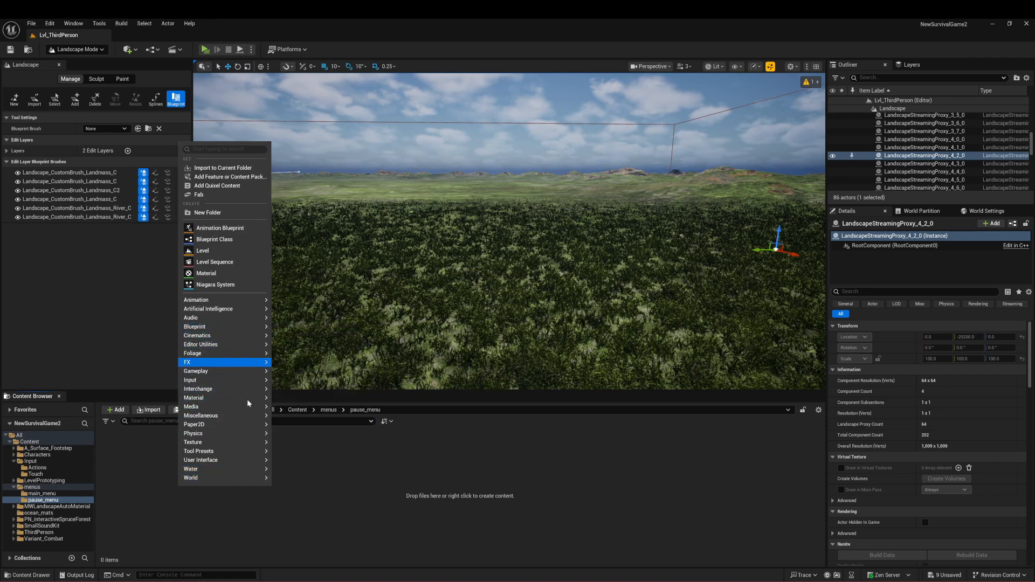
pyautogui.moveTo(234, 461)
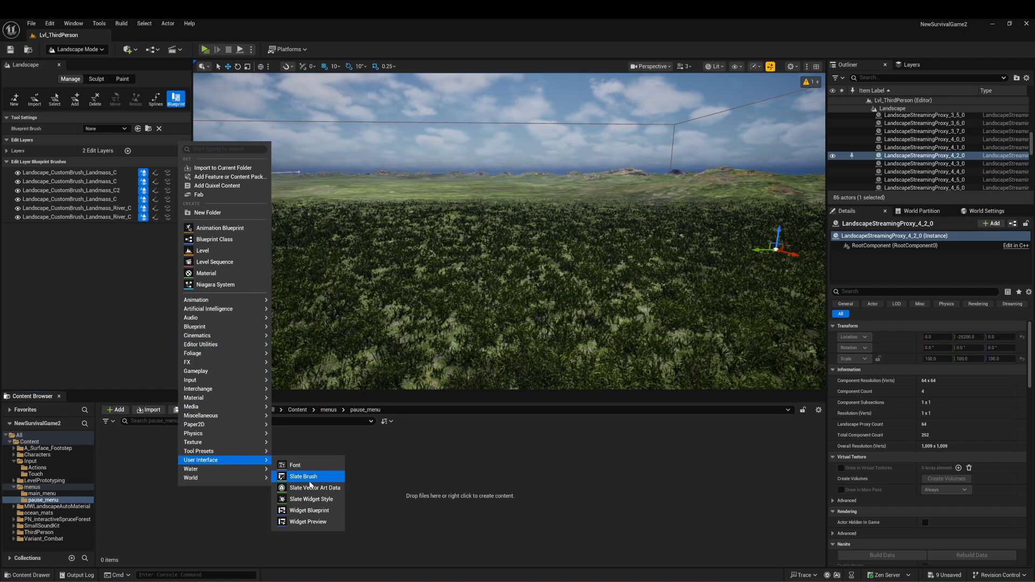
pyautogui.click(309, 510)
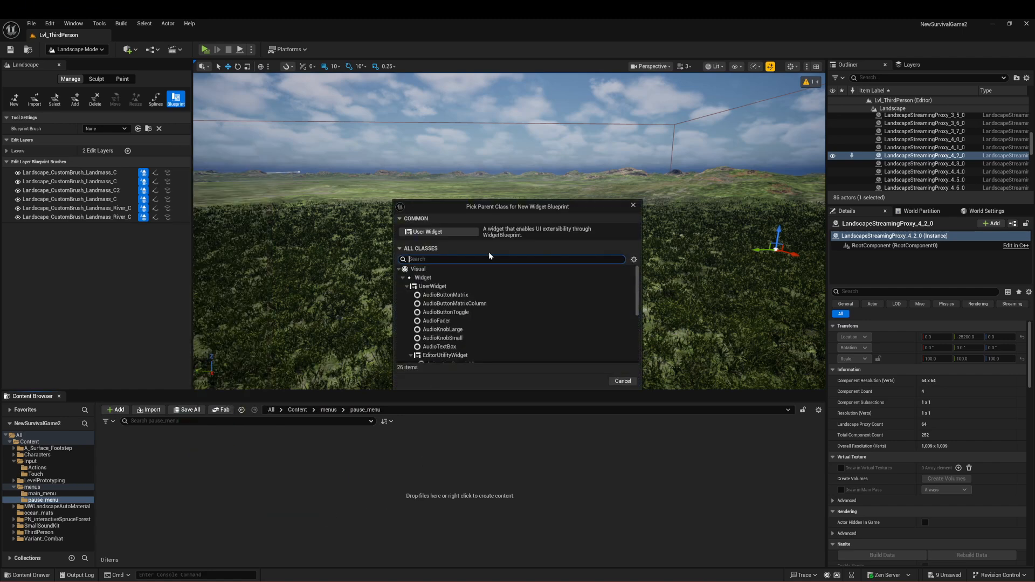
pyautogui.click(438, 232)
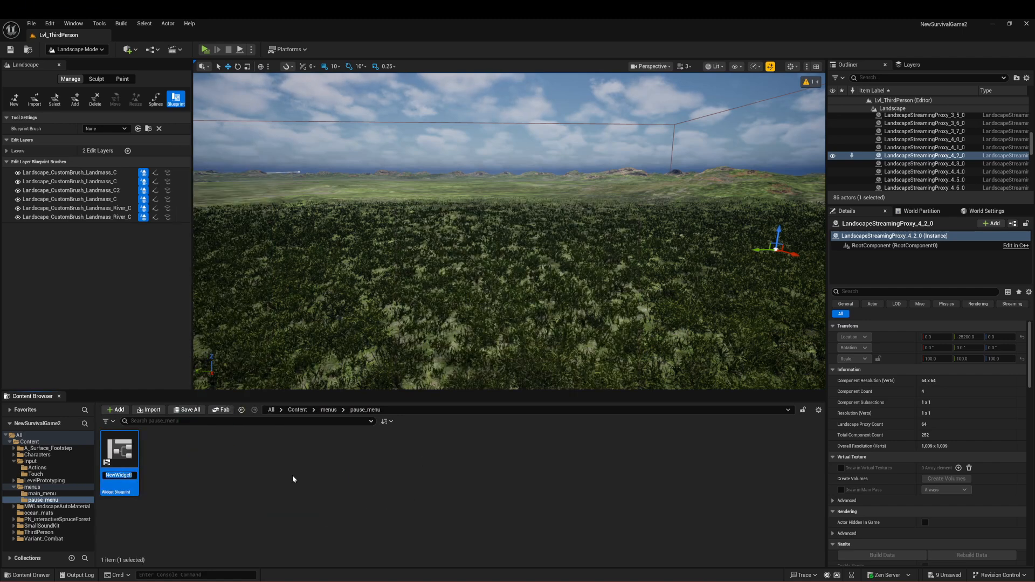
# Step: Name the new widget blueprint BPW_PauseMenu and open it for editing
pyautogui.write('W')
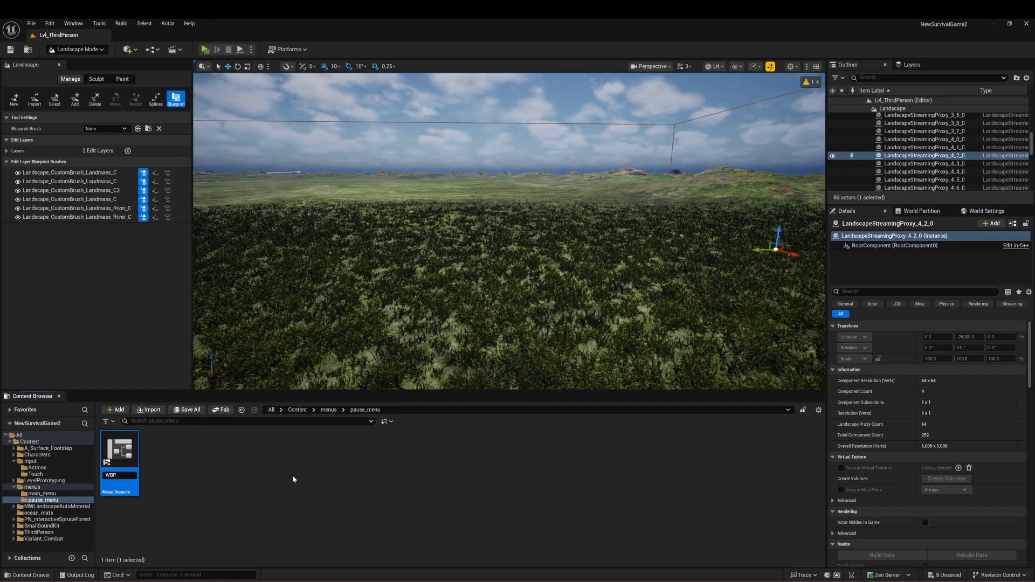
pyautogui.write('BP')
pyautogui.press('BackSpace')
pyautogui.press('BackSpace')
pyautogui.press('BackSpace')
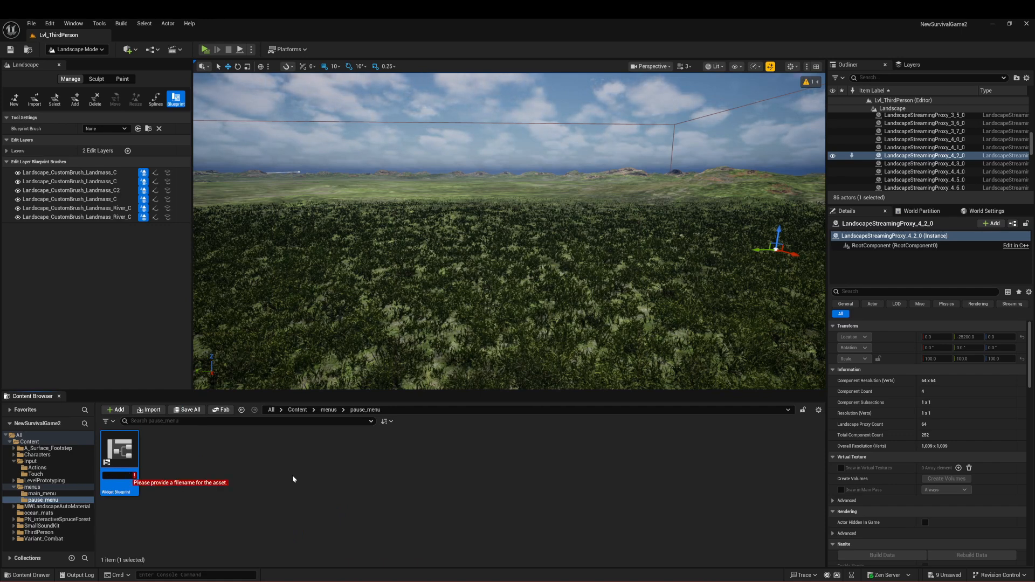
pyautogui.write('BPW_')
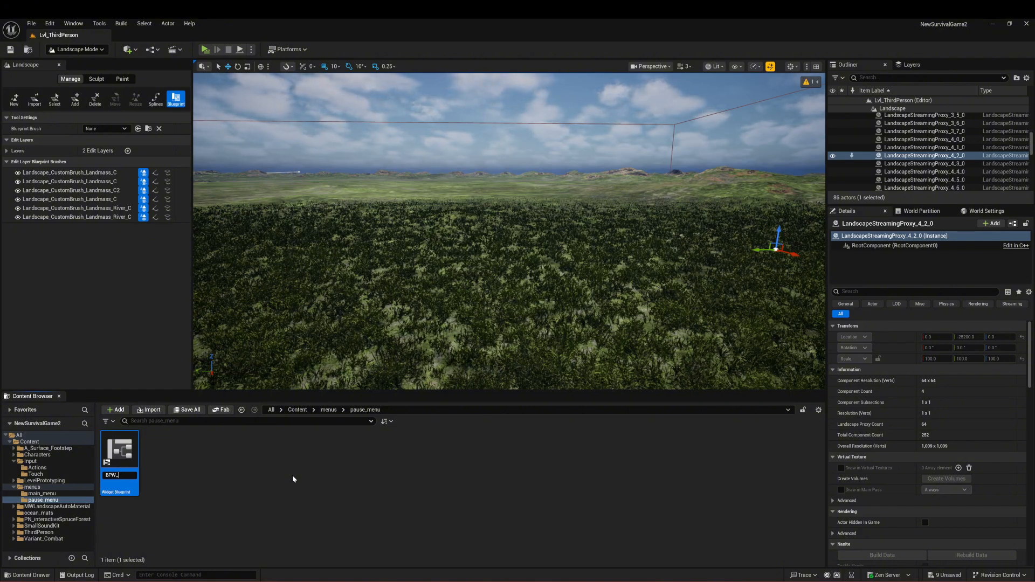
pyautogui.write('PauseMenu')
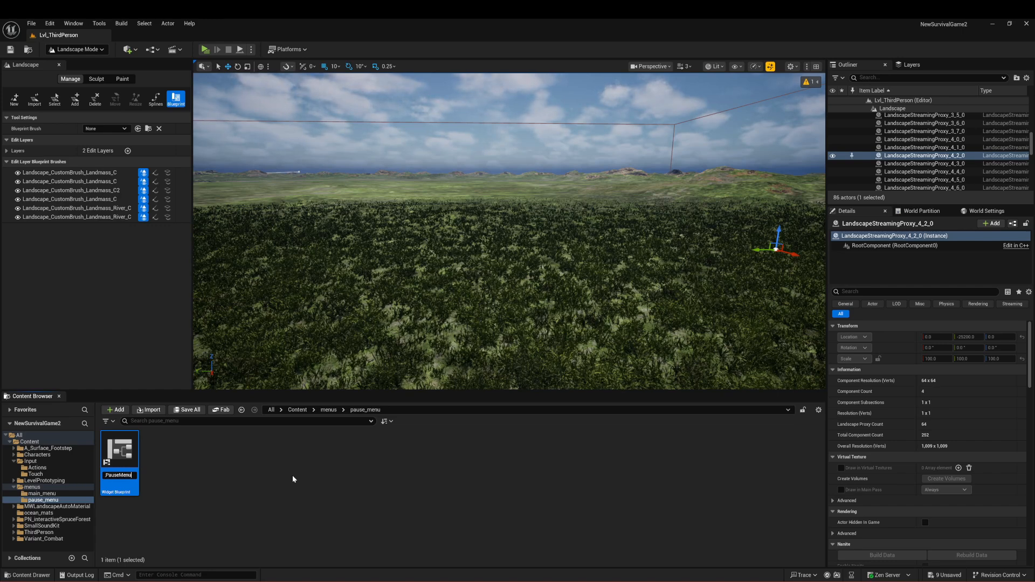
pyautogui.press('Return')
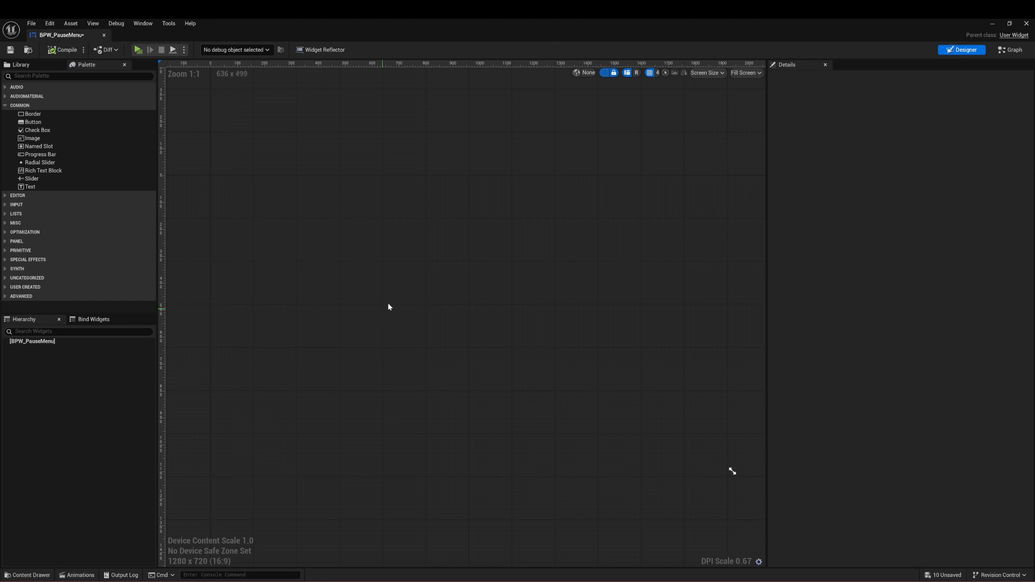
# Step: Find the Canvas Panel widget and add it to BPW_PauseMenu as the root element
pyautogui.click(86, 78)
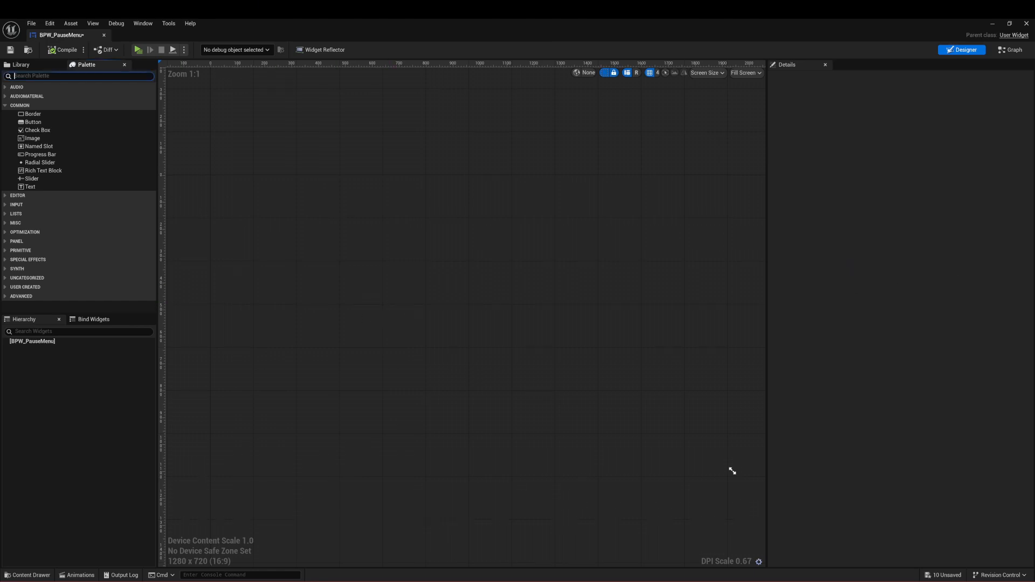
pyautogui.write('canba')
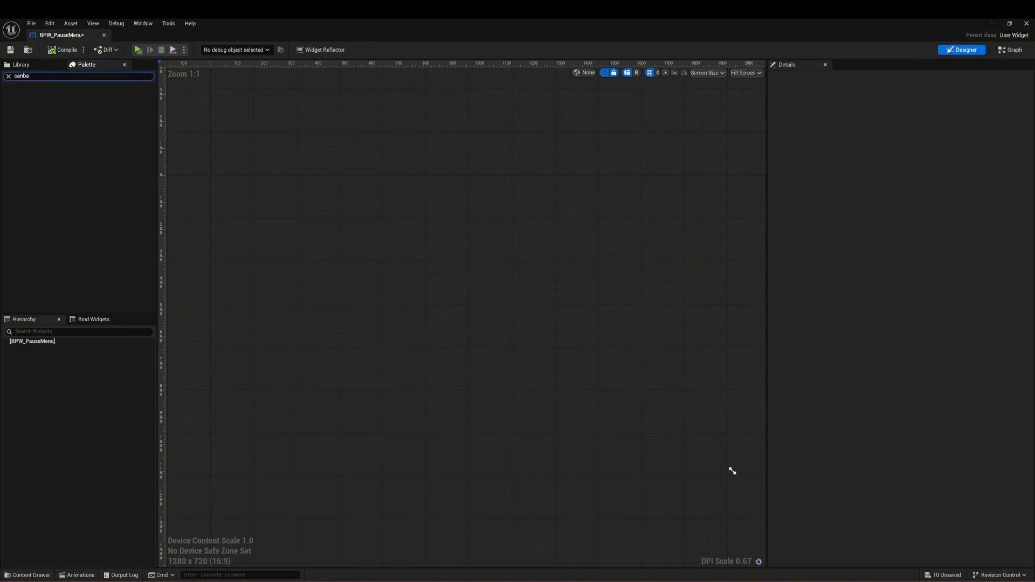
pyautogui.moveTo(118, 96); pyautogui.dragTo(342, 178)
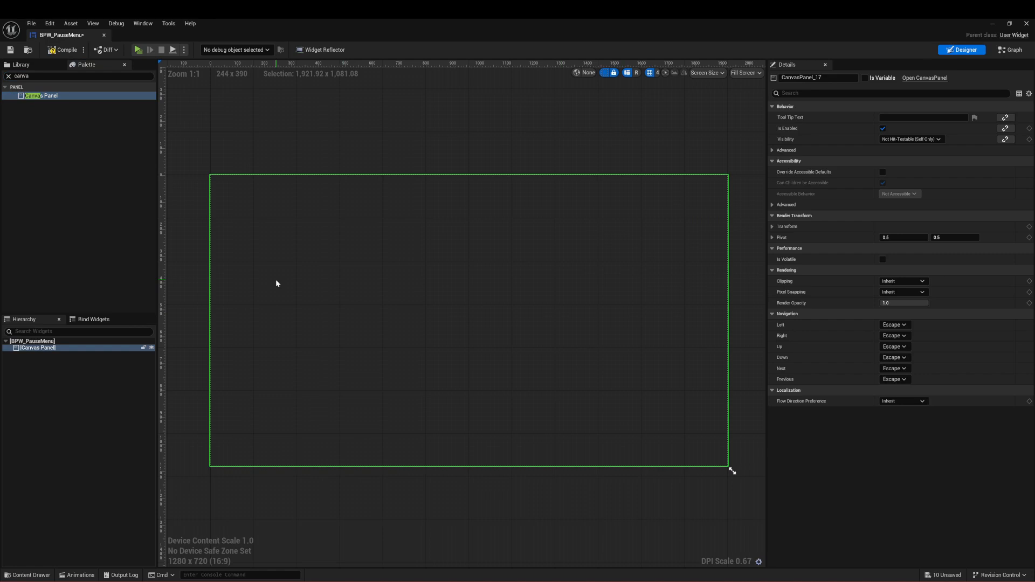
# Step: Add a Background Blur to the Canvas Panel and anchor it to stretch over the full canvas with all offsets at 0
pyautogui.click(50, 76)
pyautogui.hotkey('ctrl', 'a')
pyautogui.write('b')
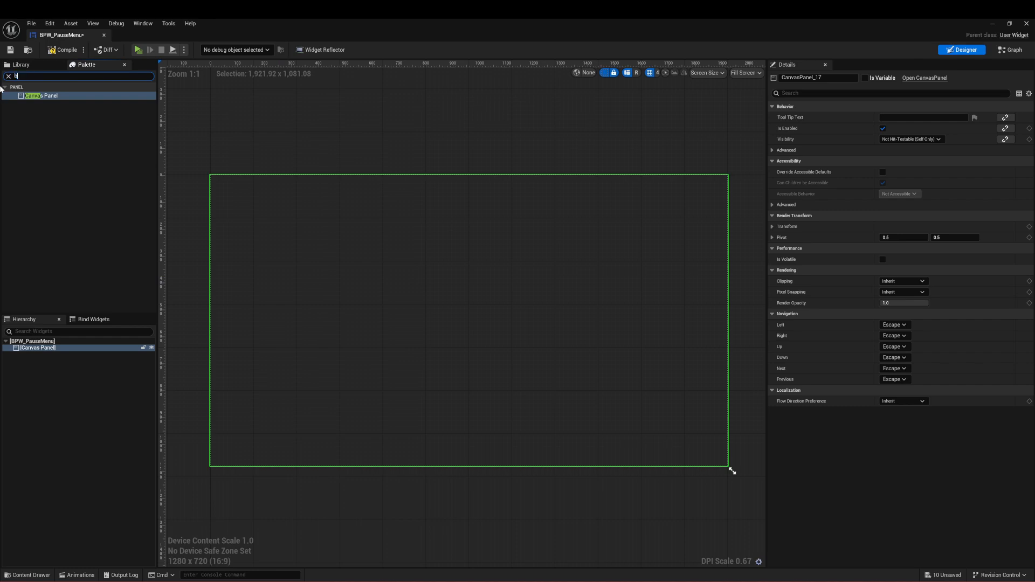
pyautogui.write('ackg')
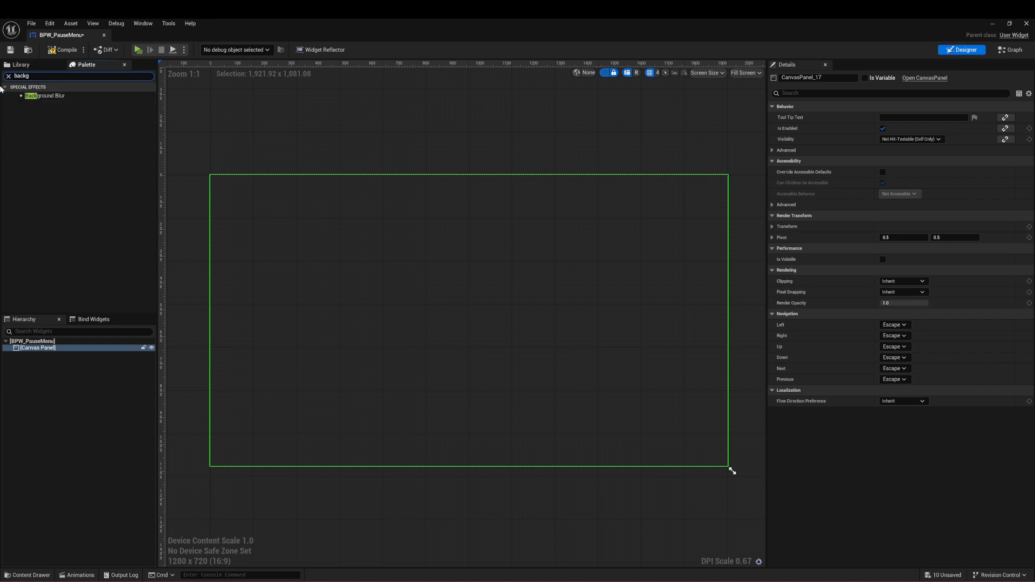
pyautogui.moveTo(48, 95); pyautogui.dragTo(323, 188)
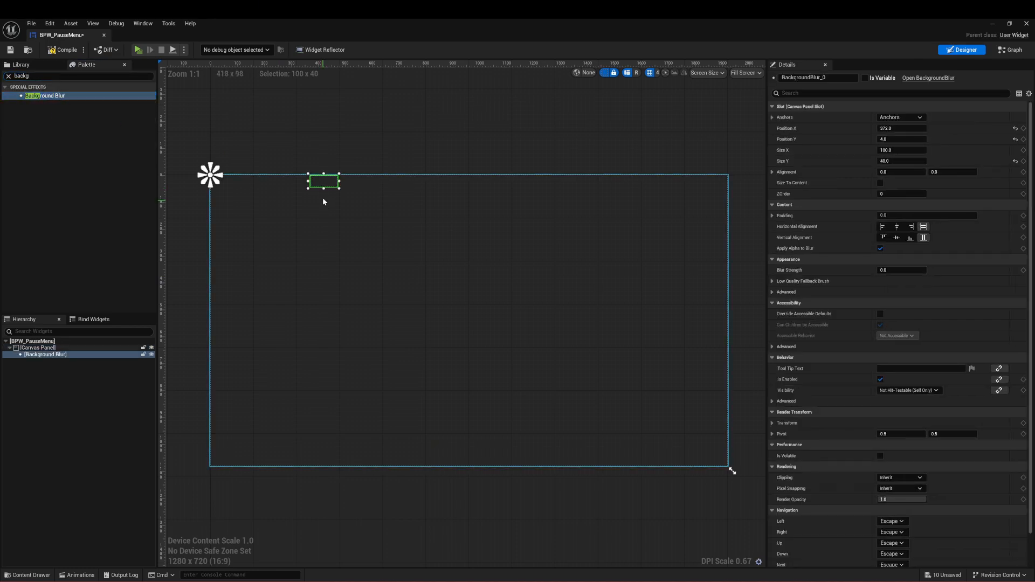
pyautogui.click(913, 118)
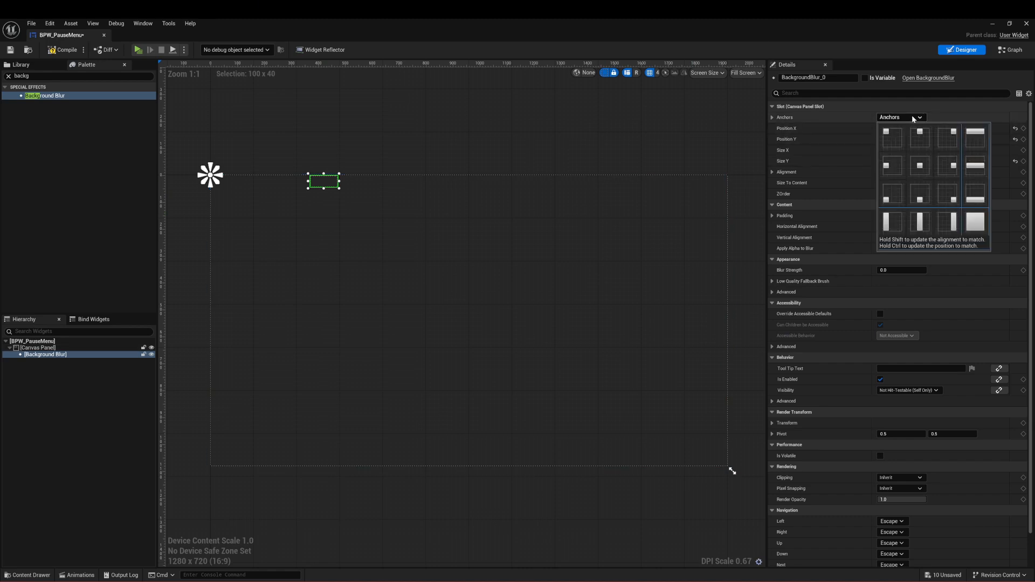
pyautogui.click(974, 219)
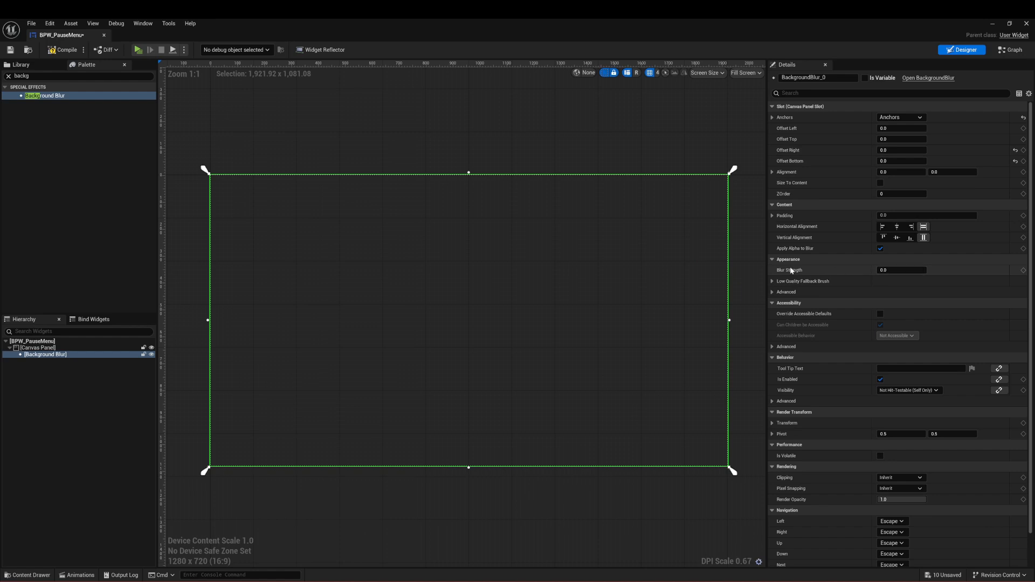
# Step: Set the Background Blur's Blur Strength to 5, then deselect the widget
pyautogui.click(902, 269)
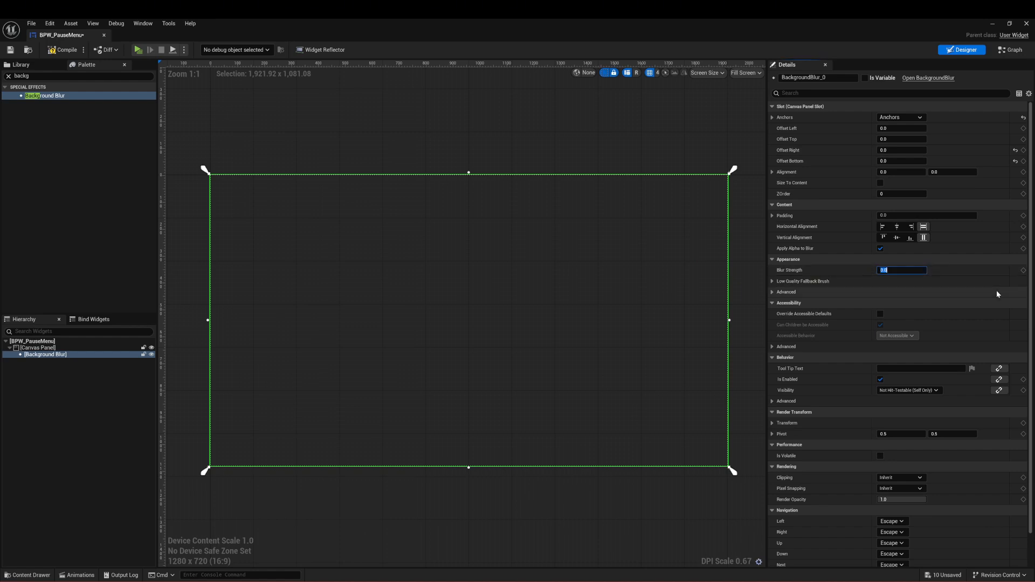
pyautogui.write('0.5')
pyautogui.press('Return')
pyautogui.write('5')
pyautogui.press('Return')
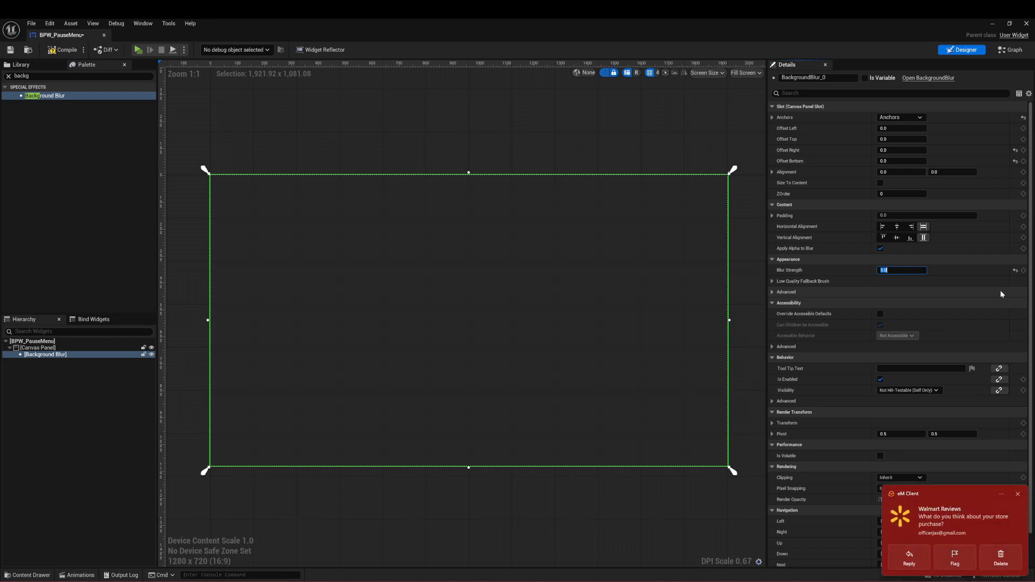
pyautogui.click(602, 141)
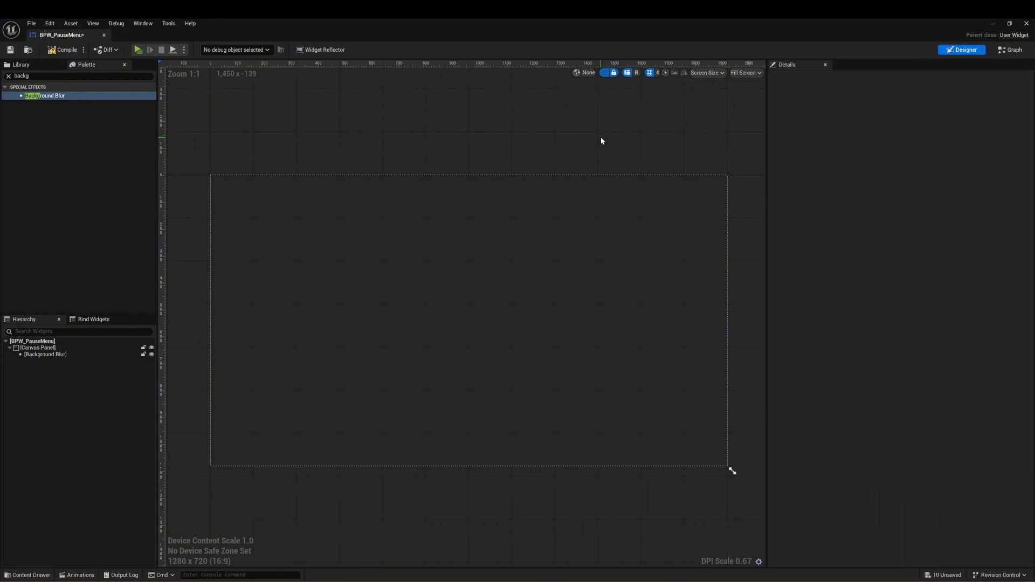
# Step: Add a Size Box to the widget and place it directly under the Canvas Panel instead of inside the Background Blur
pyautogui.click(8, 76)
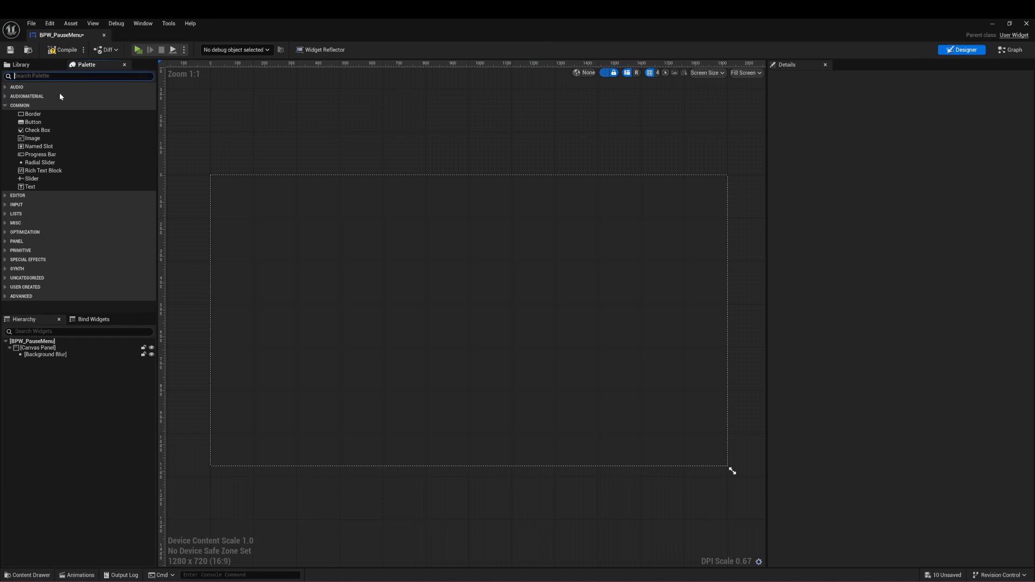
pyautogui.write('size')
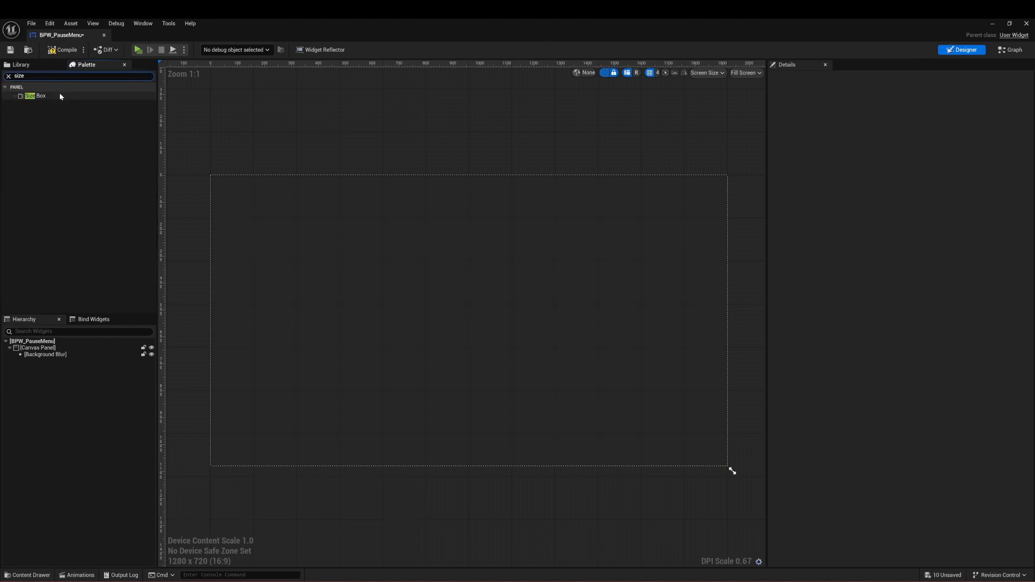
pyautogui.click(60, 96)
pyautogui.moveTo(59, 96); pyautogui.dragTo(307, 226)
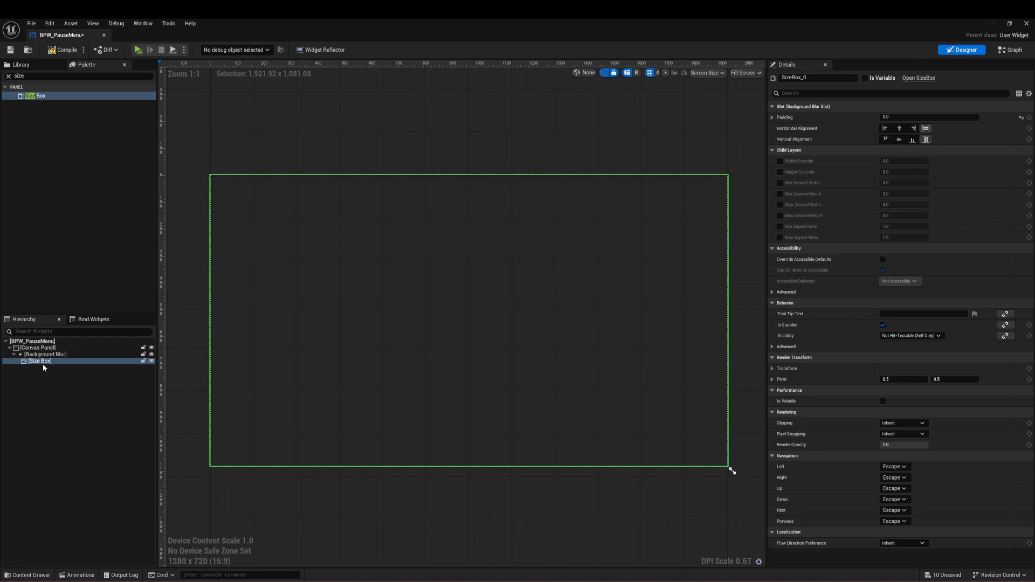
pyautogui.moveTo(43, 364); pyautogui.dragTo(46, 349)
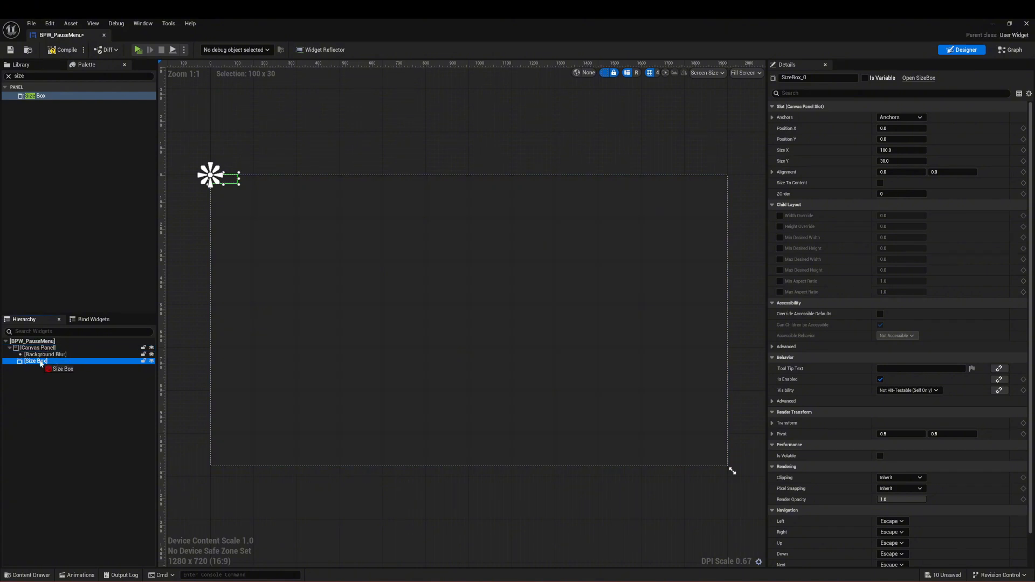
# Step: Anchor the Size Box to the canvas center, enlarge it to about 497 by 351, and center it on the canvas
pyautogui.click(900, 117)
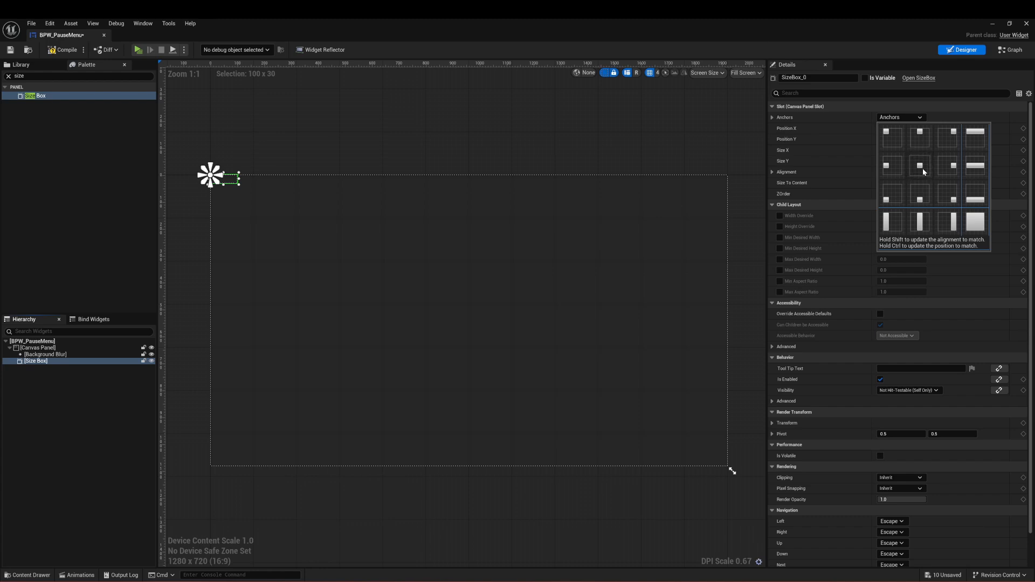
pyautogui.keyDown('ctrl'); pyautogui.keyDown('shift'); pyautogui.click(923, 168); pyautogui.keyUp('shift'); pyautogui.keyUp('ctrl')
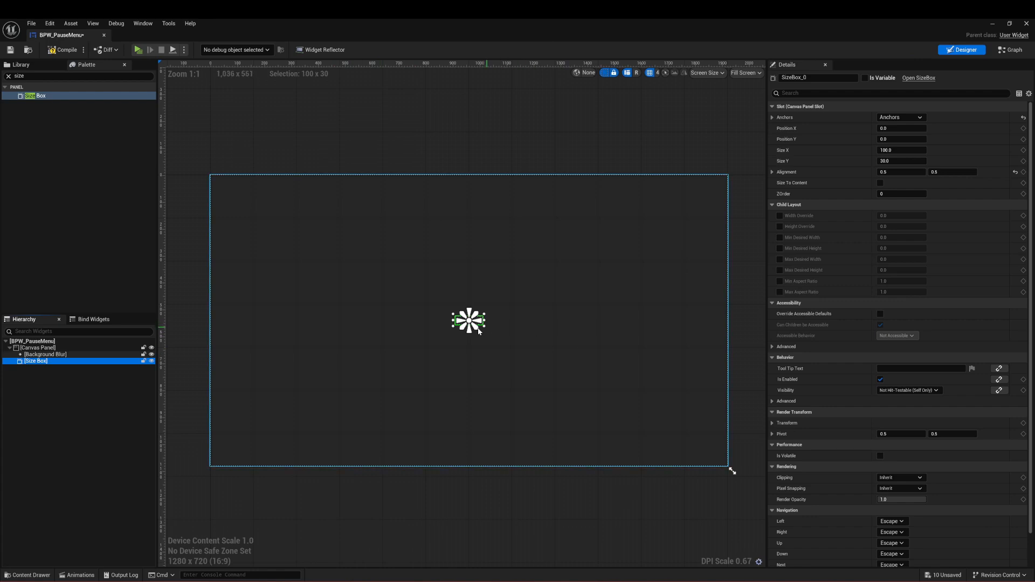
pyautogui.moveTo(484, 326); pyautogui.dragTo(593, 410)
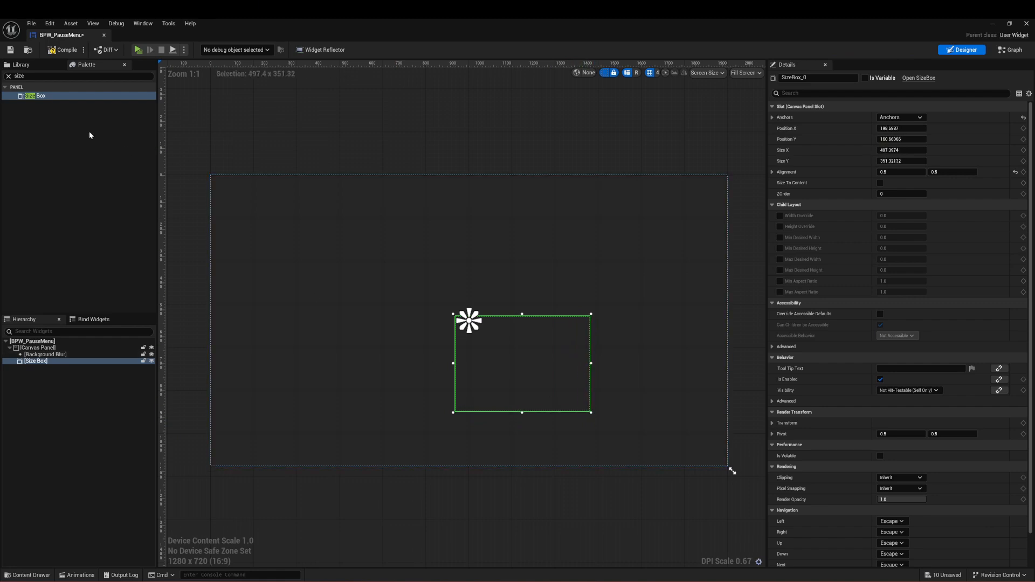
pyautogui.click(920, 118)
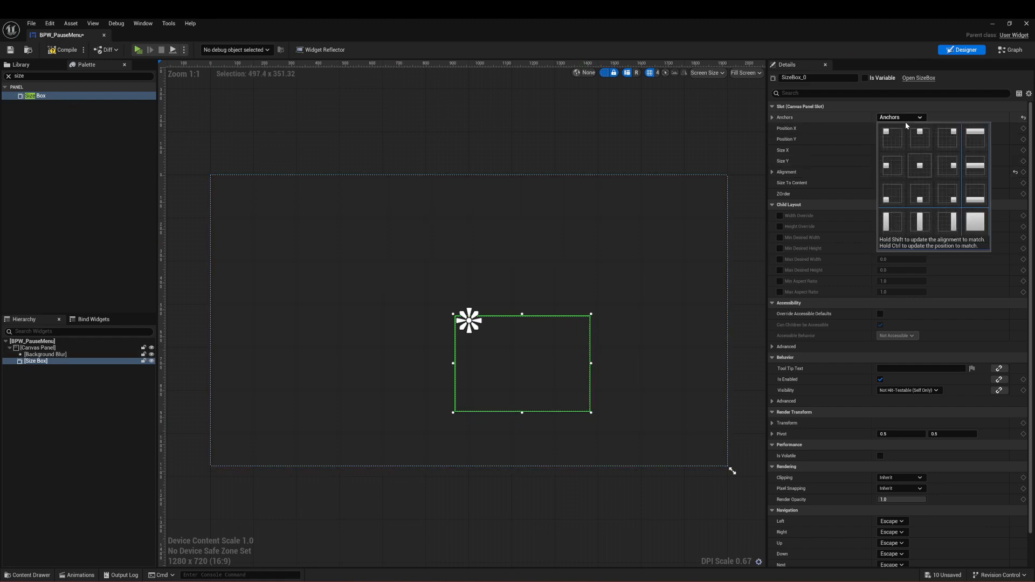
pyautogui.keyDown('ctrl'); pyautogui.click(917, 167); pyautogui.keyUp('ctrl')
# Step: Find the Vertical Box widget and add it inside the Size Box
pyautogui.click(81, 76)
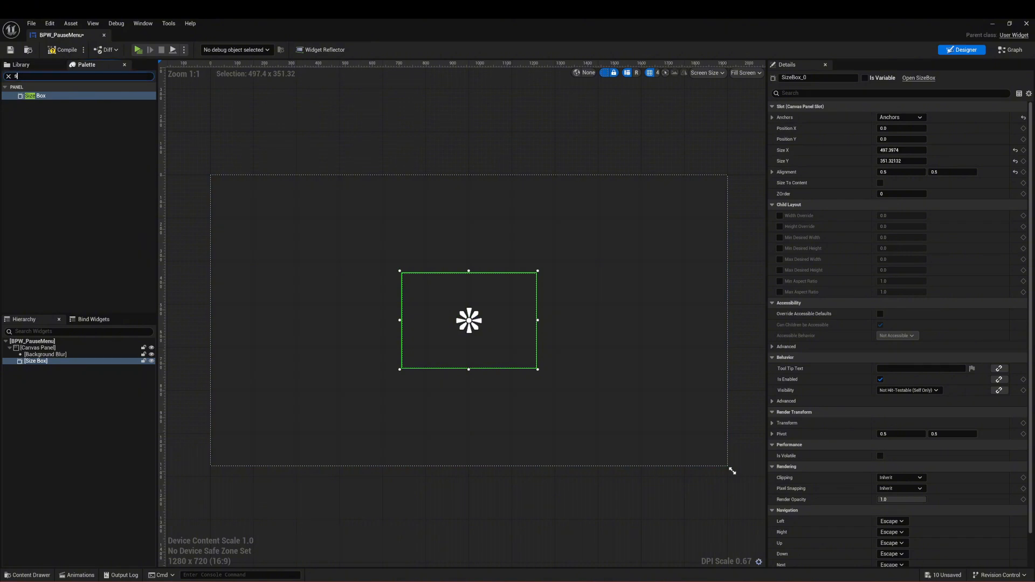
pyautogui.press('BackSpace')
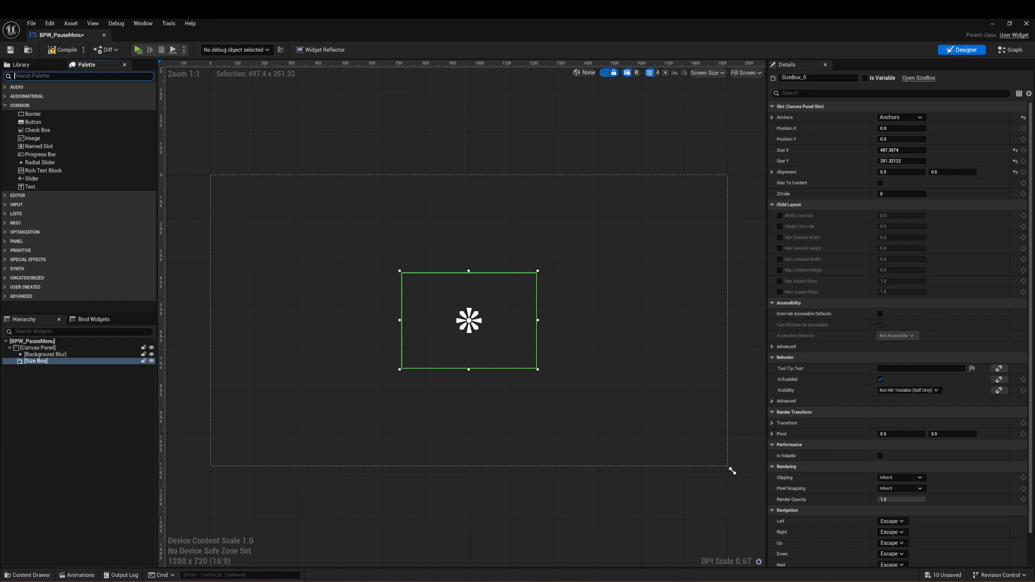
pyautogui.write('verti')
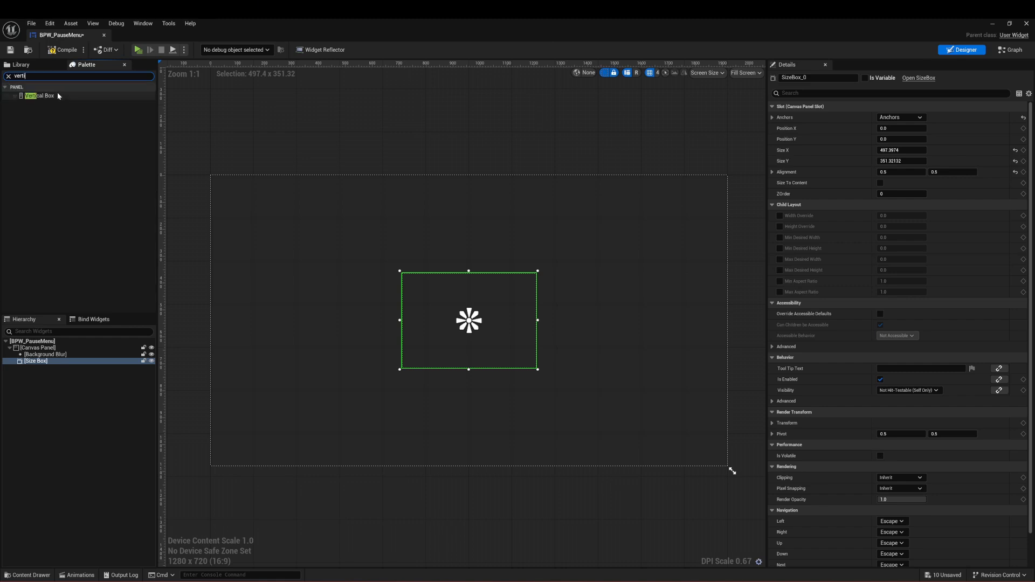
pyautogui.moveTo(57, 95); pyautogui.dragTo(57, 364)
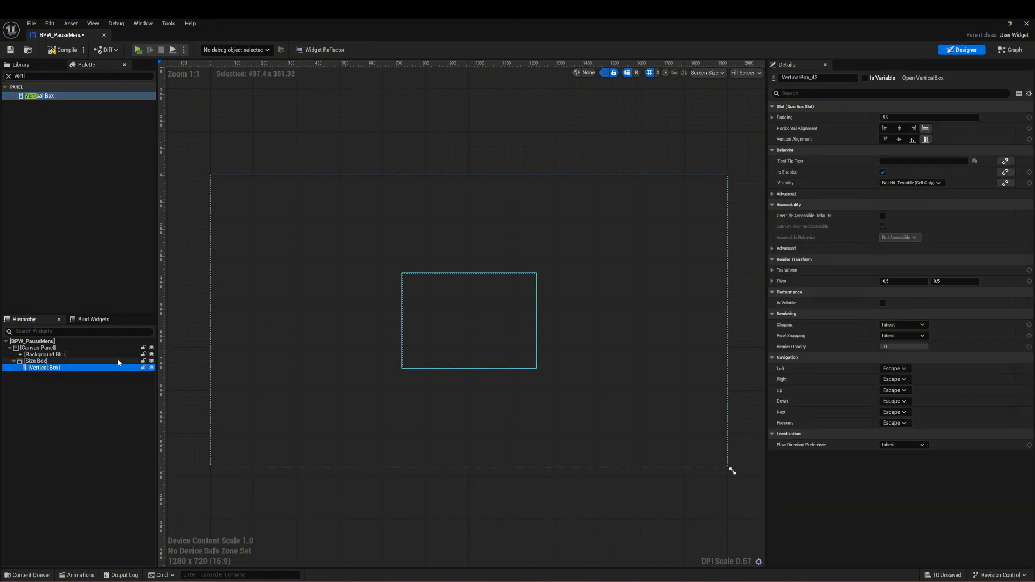
# Step: Find the common Button widget and add one inside the Vertical Box
pyautogui.click(74, 76)
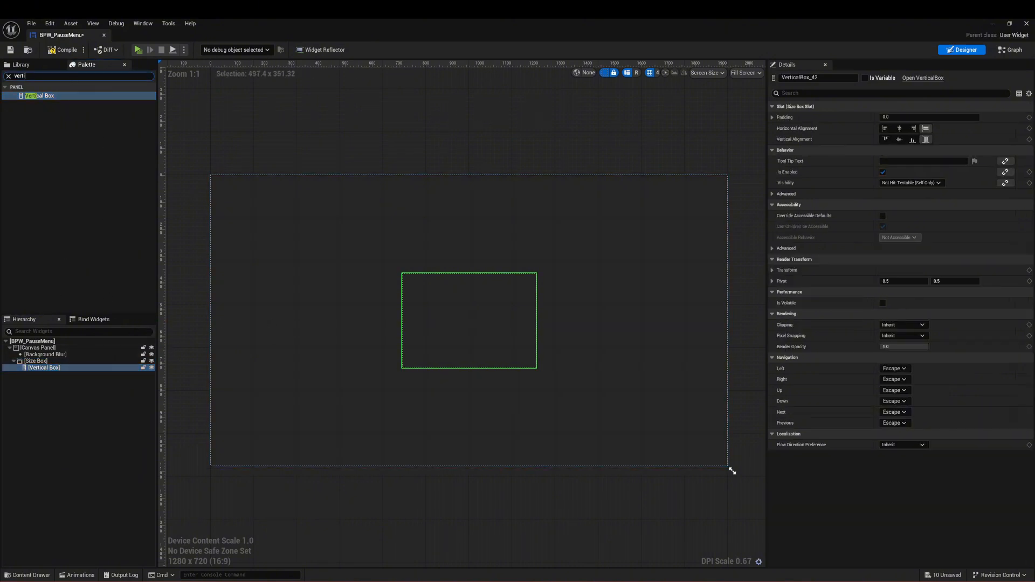
pyautogui.hotkey('ctrl', 'a')
pyautogui.write('button')
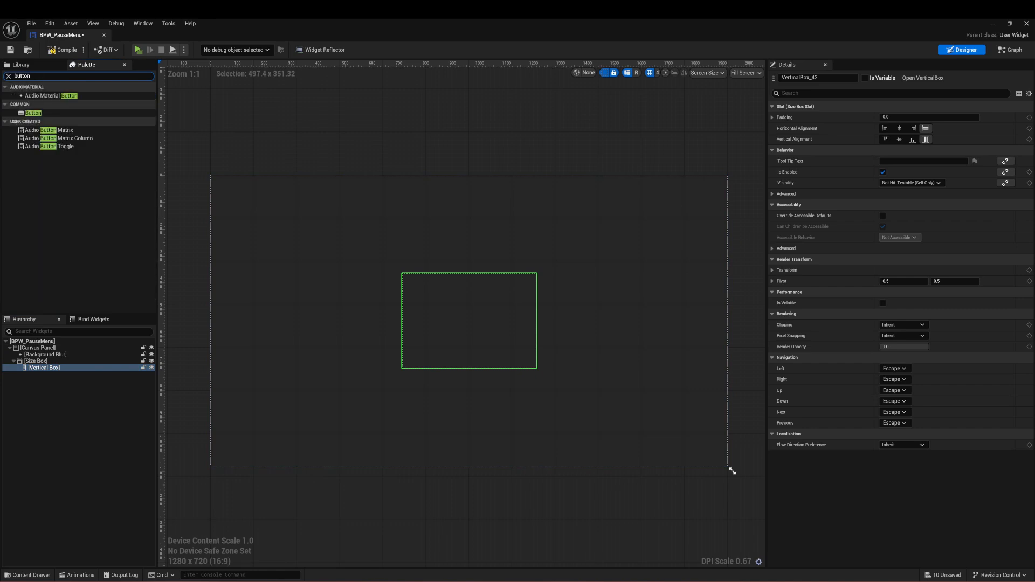
pyautogui.moveTo(87, 115); pyautogui.dragTo(74, 368)
pyautogui.moveTo(499, 286); pyautogui.dragTo(499, 286)
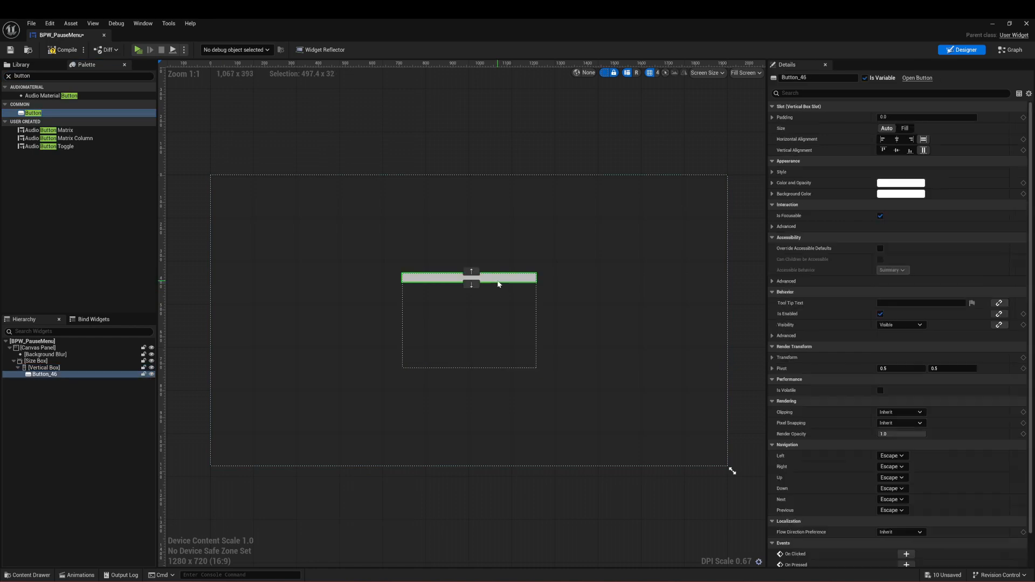
# Step: Set the padding of the button in the Vertical Box to 25
pyautogui.click(924, 118)
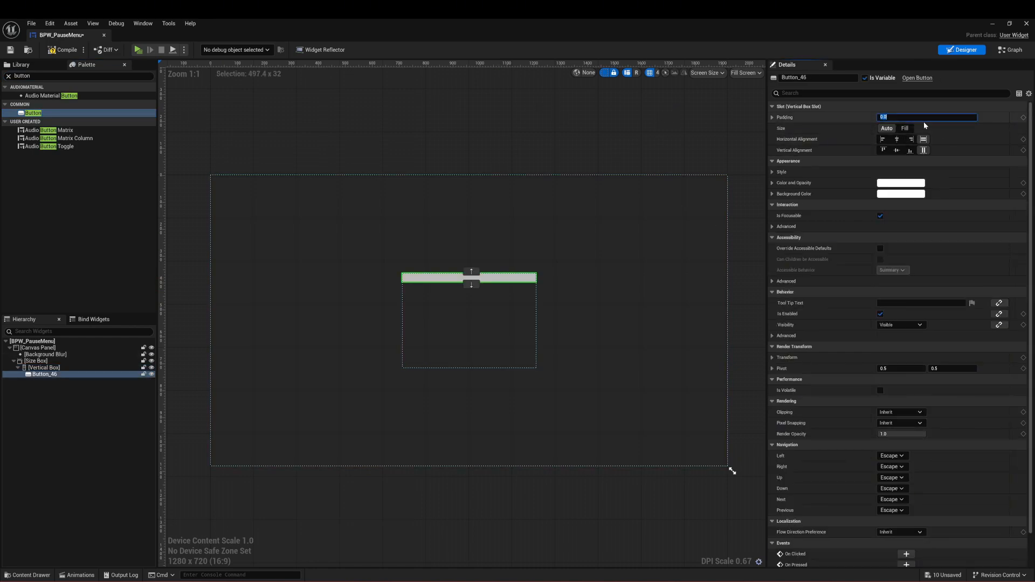
pyautogui.write('25')
pyautogui.press('Return')
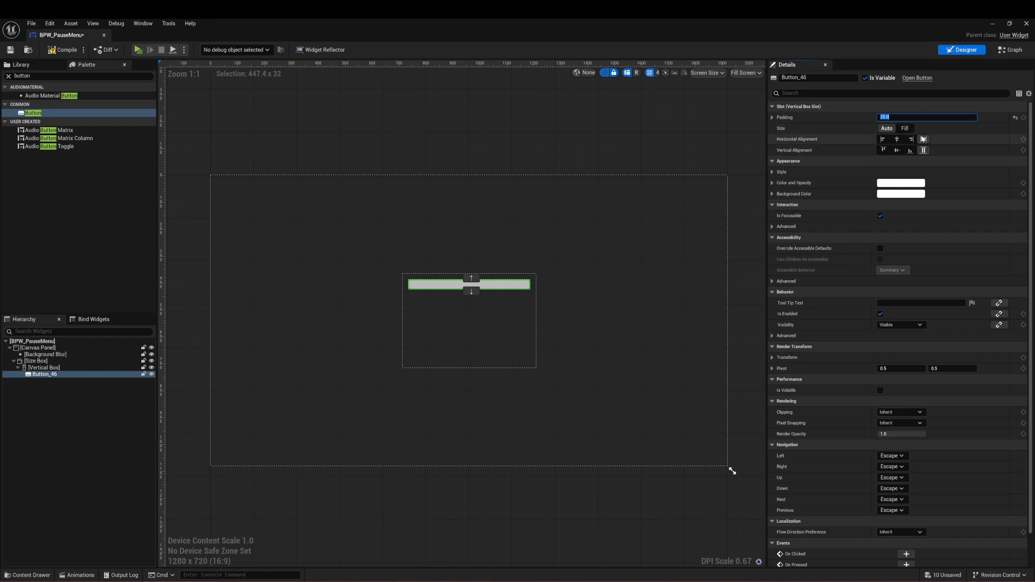
# Step: Shrink the Size Box to about 398 by 288 and center it on the canvas again with the center anchor
pyautogui.click(532, 352)
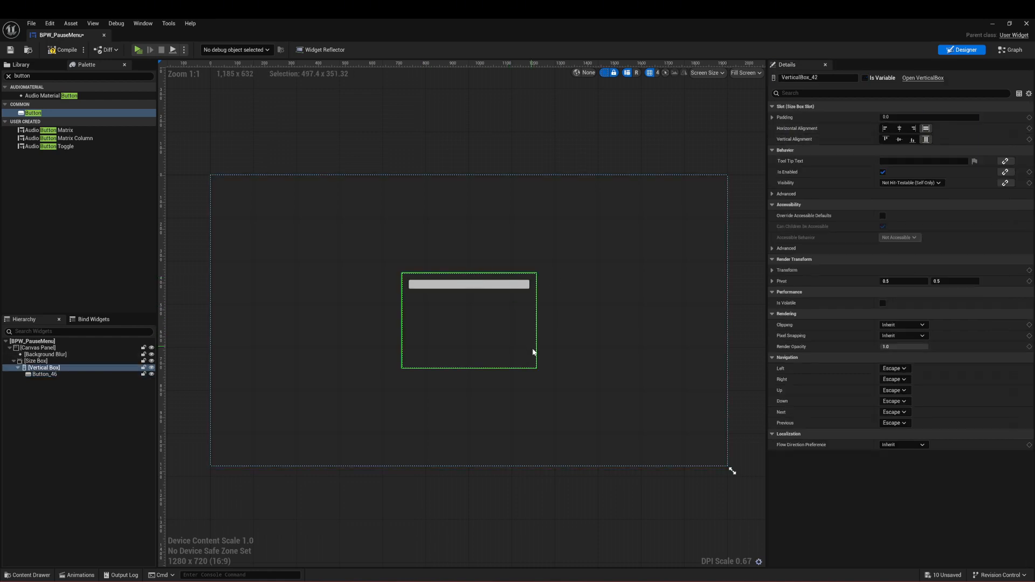
pyautogui.click(37, 361)
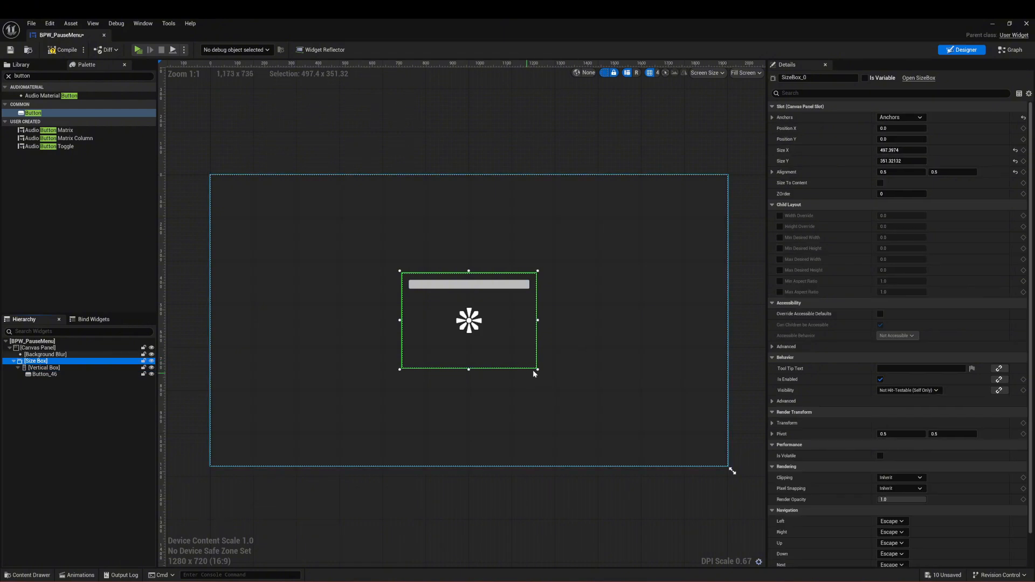
pyautogui.moveTo(538, 370); pyautogui.dragTo(510, 352)
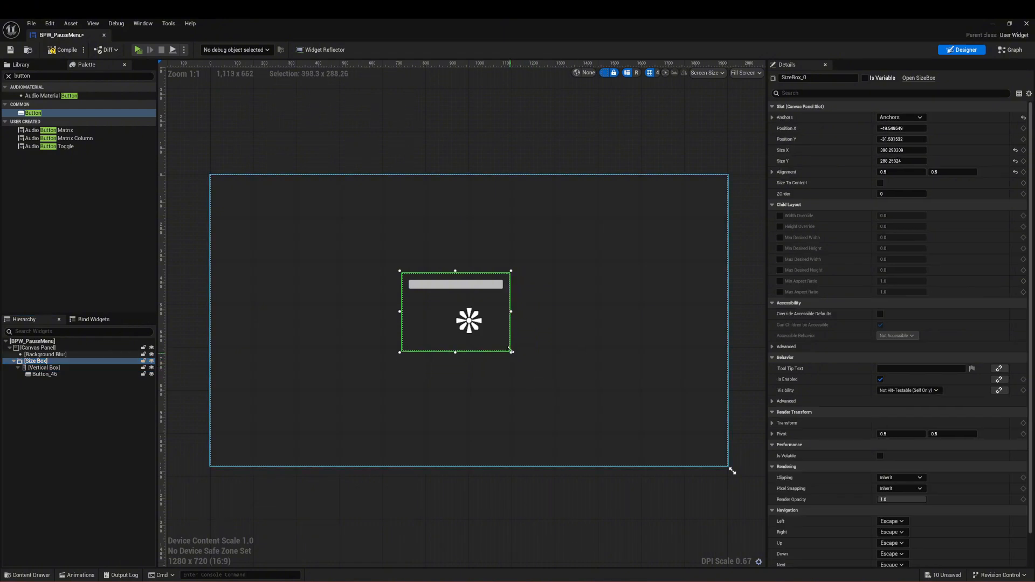
pyautogui.click(900, 118)
pyautogui.keyDown('ctrl'); pyautogui.click(920, 163); pyautogui.keyUp('ctrl')
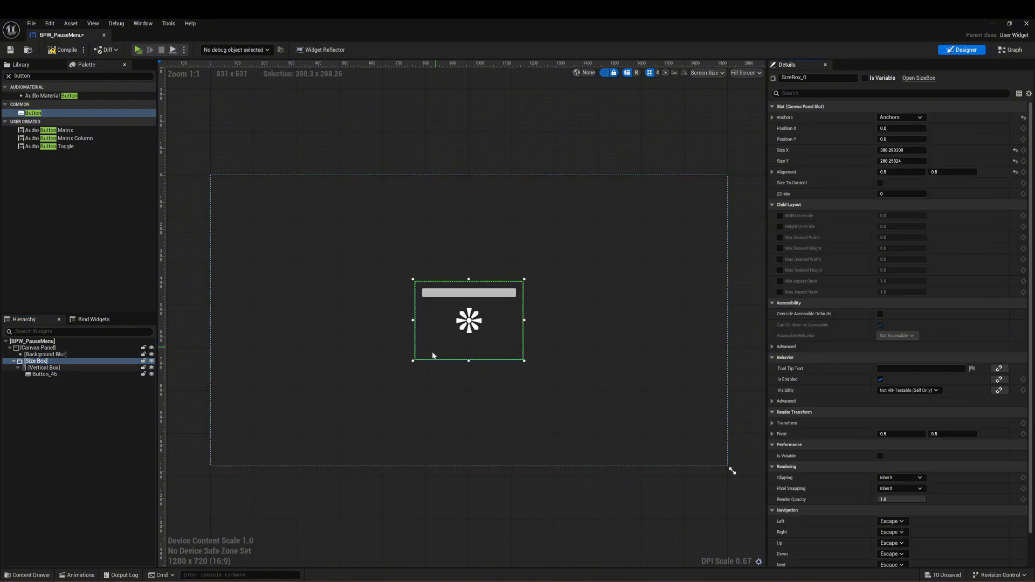
# Step: Try adding a second Button below the first one in the Vertical Box, and delete it
pyautogui.click(459, 293)
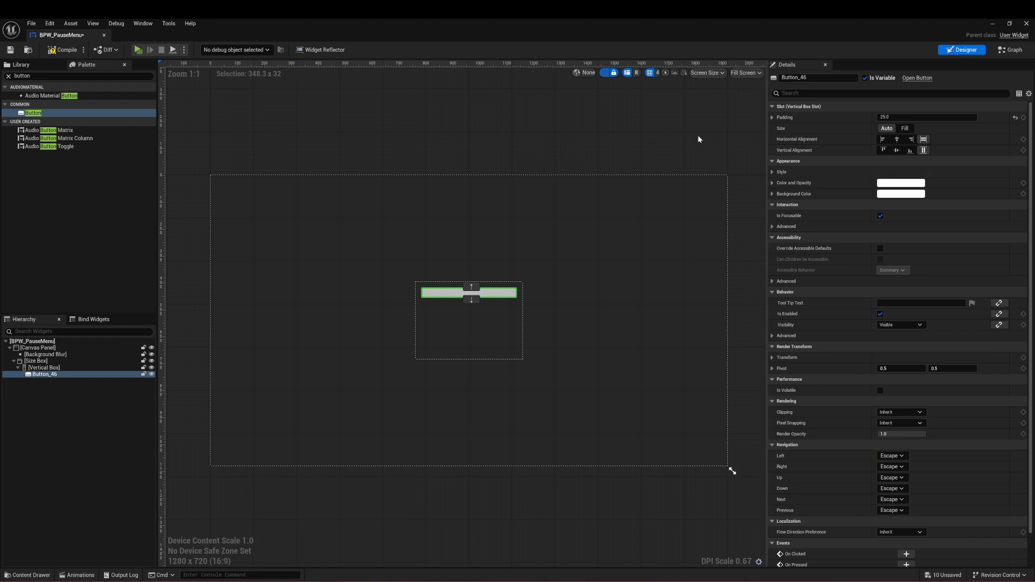
pyautogui.moveTo(113, 114); pyautogui.dragTo(497, 314)
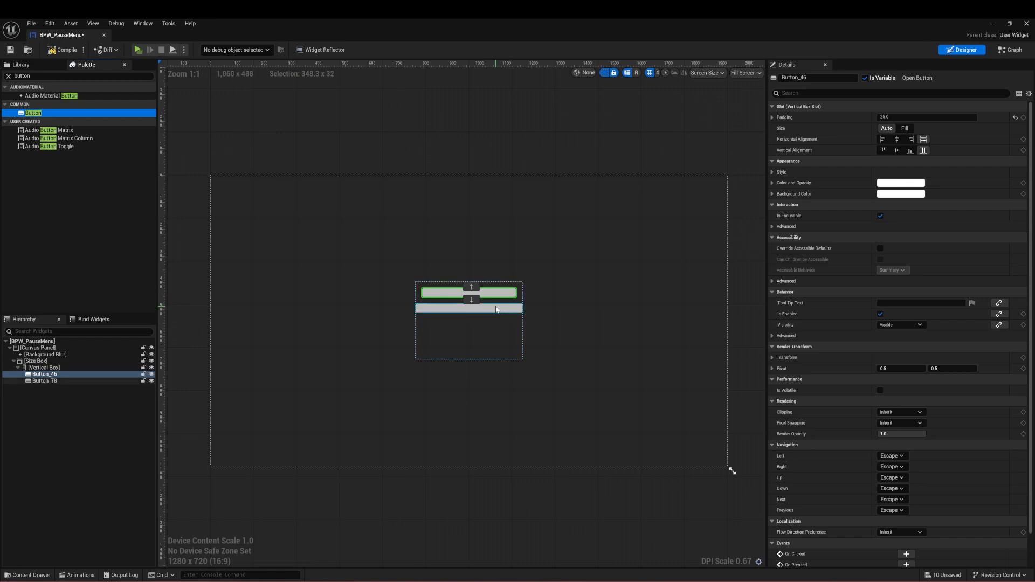
pyautogui.click(84, 382)
pyautogui.press('Delete')
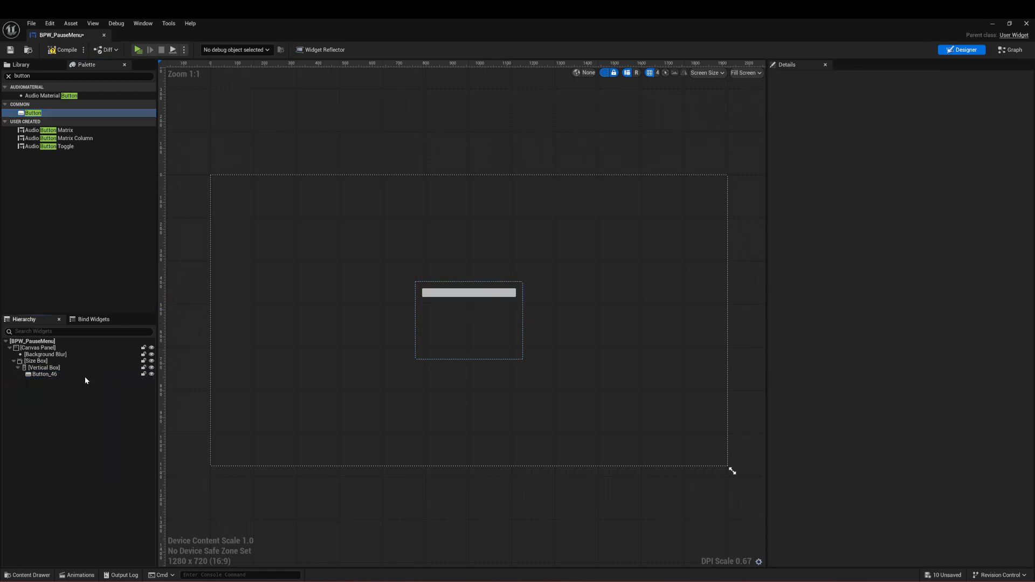
# Step: Try duplicating the existing button three times in the Vertical Box, and undo the duplicates
pyautogui.click(86, 377)
pyautogui.hotkey('ctrl', 'd')
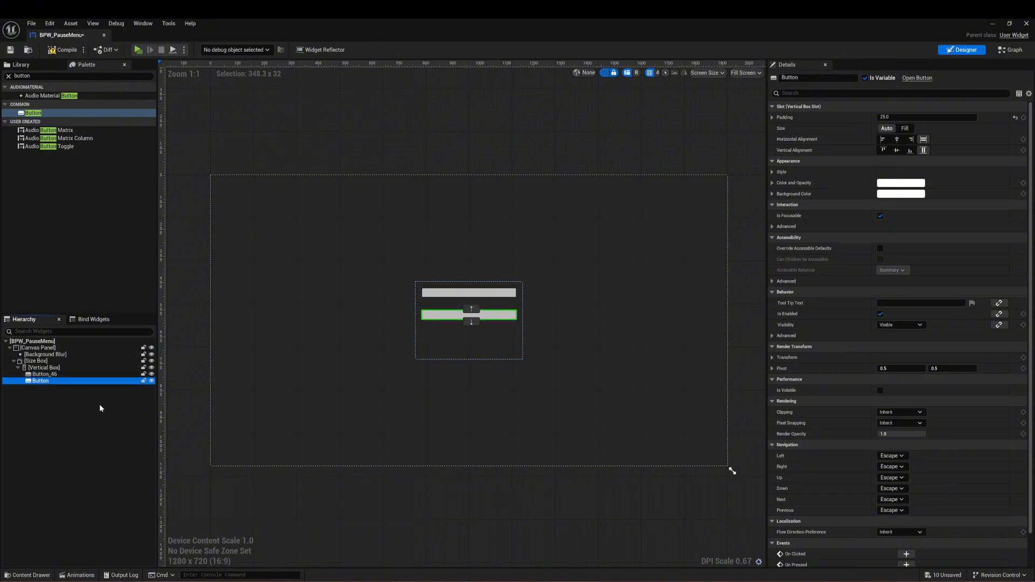
pyautogui.hotkey('ctrl', 'd')
pyautogui.hotkey('ctrl', 'd')
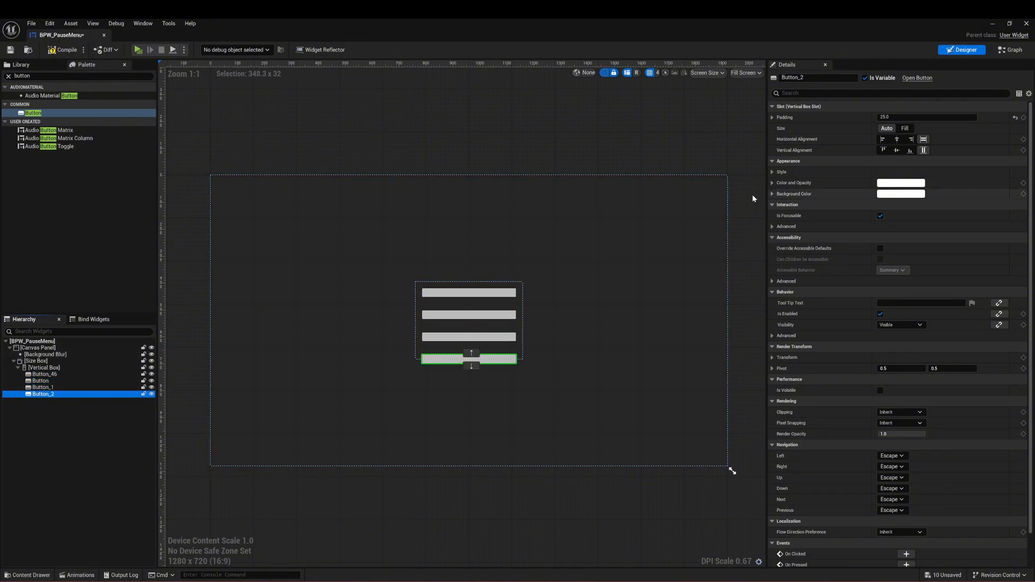
pyautogui.hotkey('ctrl', 'z')
pyautogui.hotkey('ctrl', 'z')
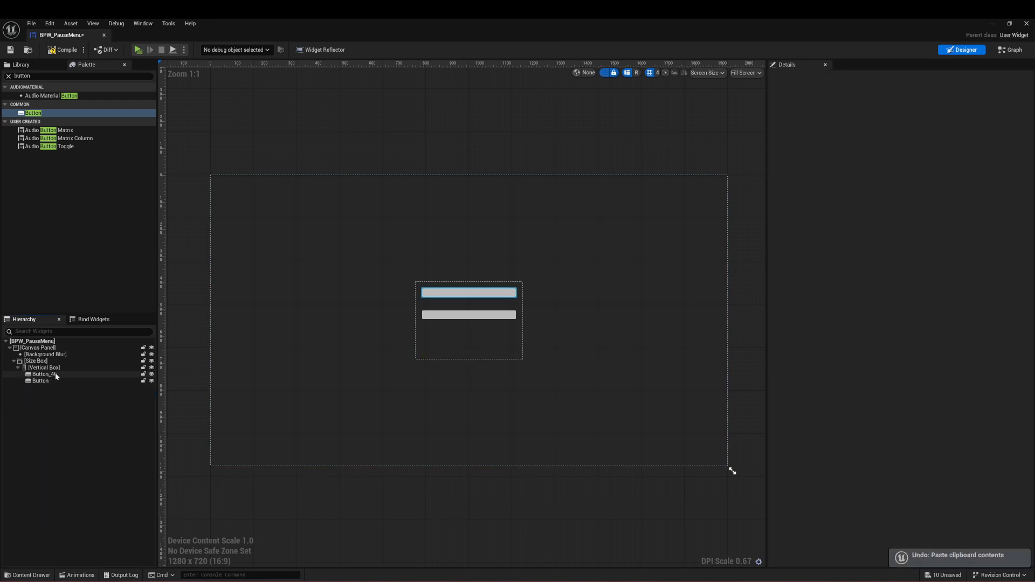
pyautogui.hotkey('ctrl', 'z')
# Step: Set the padding of the remaining button in the Vertical Box to 15
pyautogui.click(492, 296)
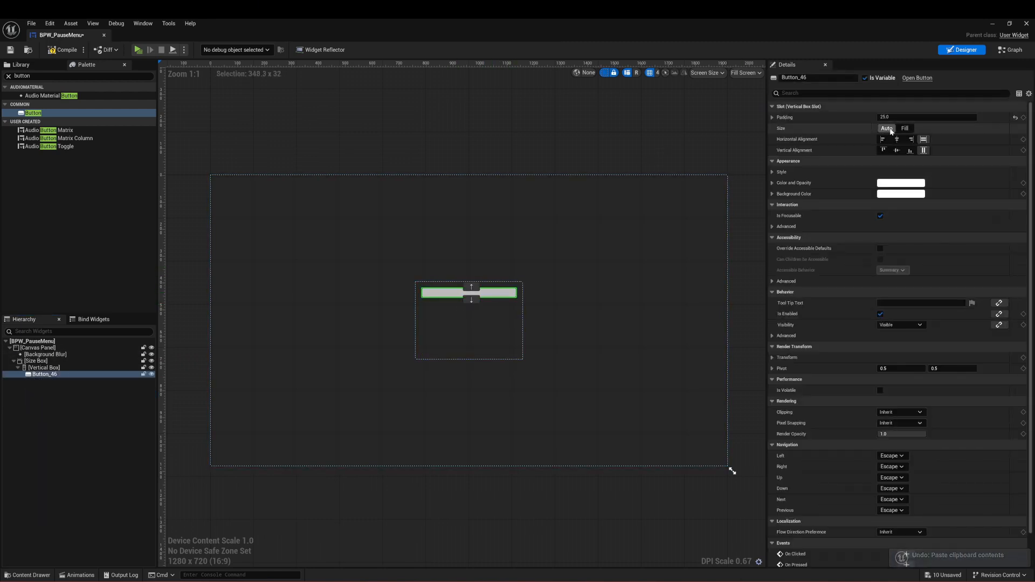
pyautogui.click(897, 116)
pyautogui.write('15')
pyautogui.press('Return')
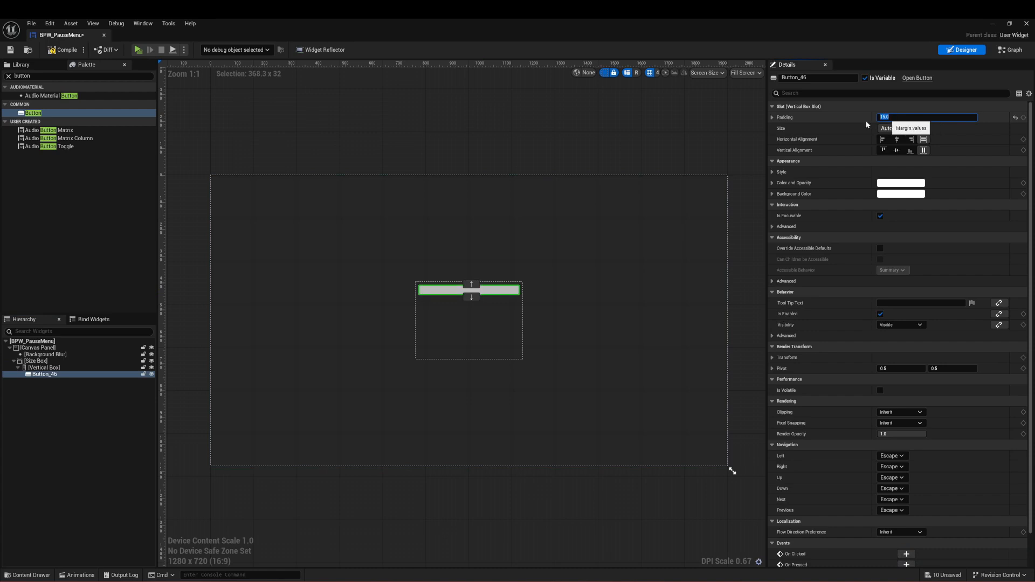
# Step: Search the available widgets for "text" to find the common Text widget
pyautogui.doubleClick(22, 75)
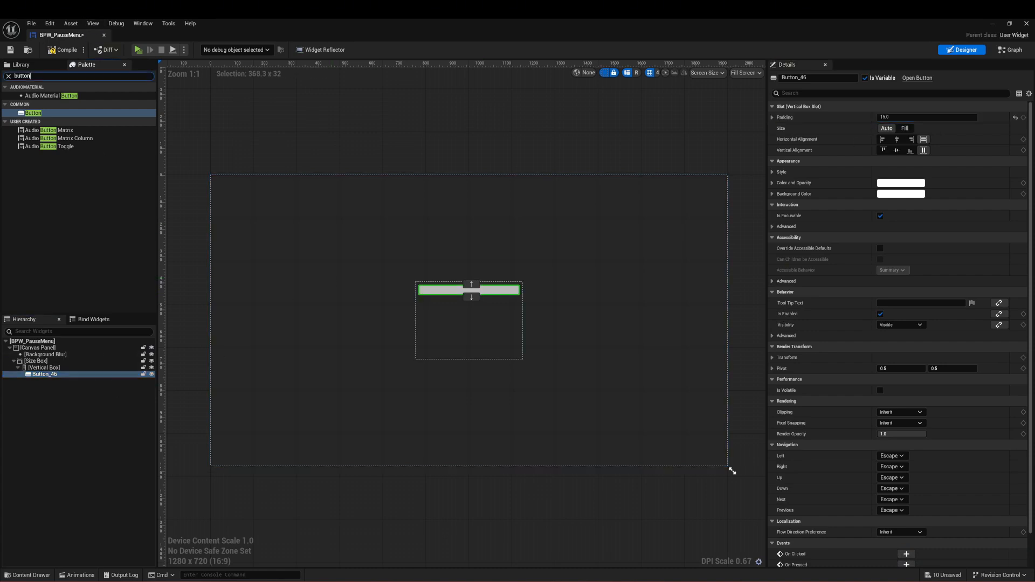
pyautogui.write('text')
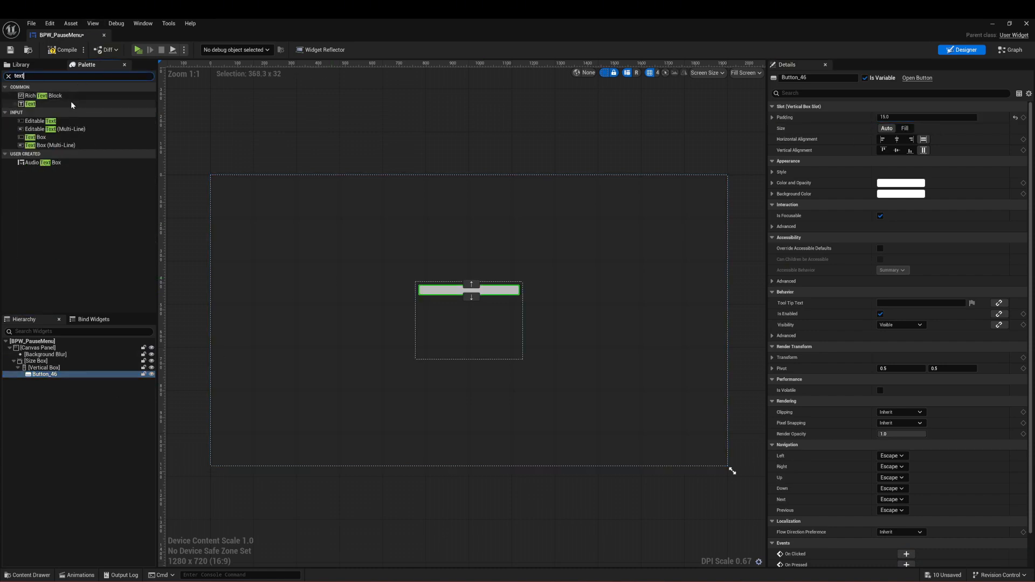
pyautogui.click(73, 104)
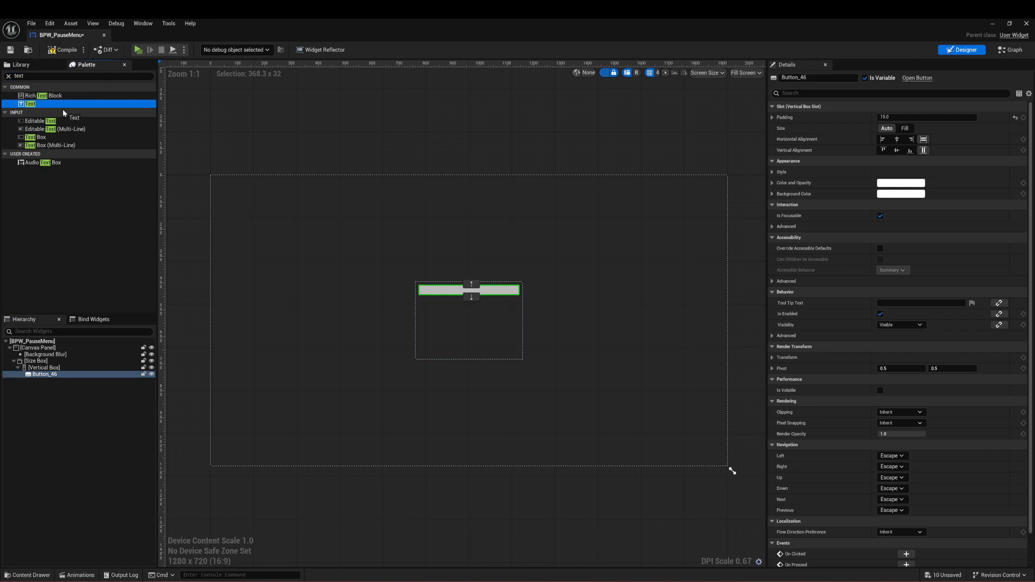
# Step: Try placing a Text Box input widget inside the button, and delete each one added
pyautogui.click(68, 138)
pyautogui.moveTo(86, 368); pyautogui.dragTo(81, 375)
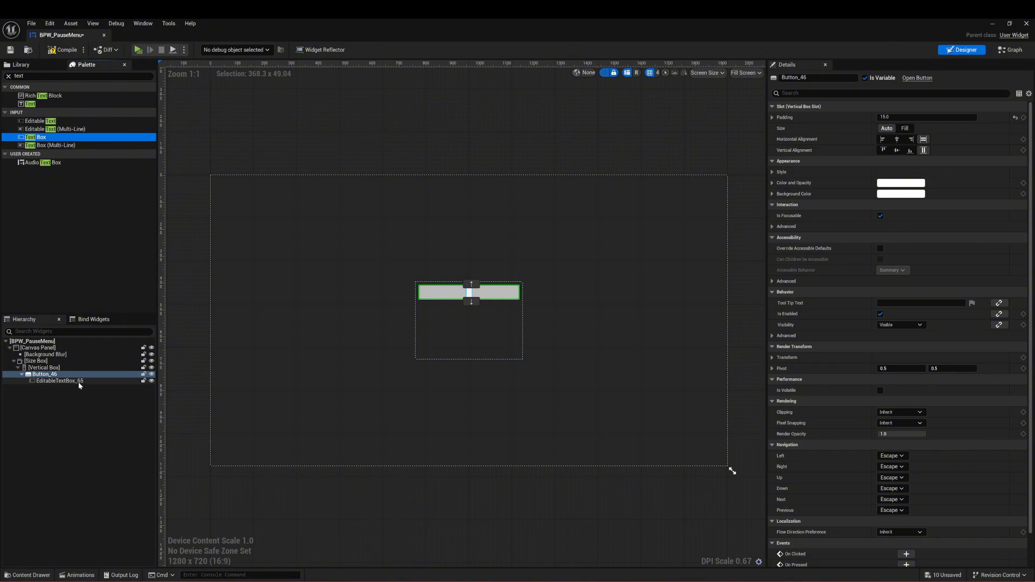
pyautogui.click(60, 381)
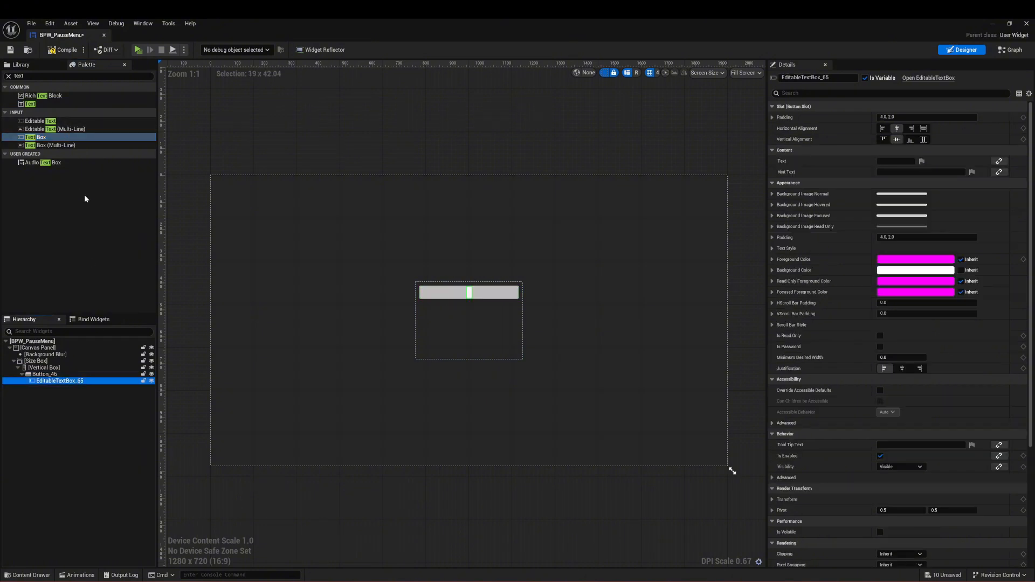
pyautogui.press('Delete')
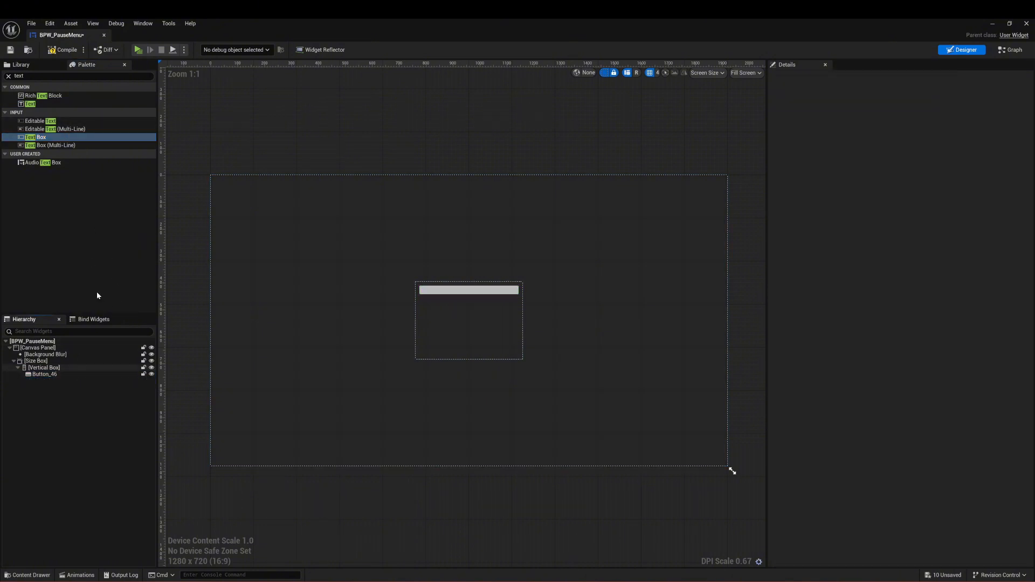
pyautogui.click(67, 140)
pyautogui.moveTo(69, 139); pyautogui.dragTo(66, 374)
pyautogui.click(70, 381)
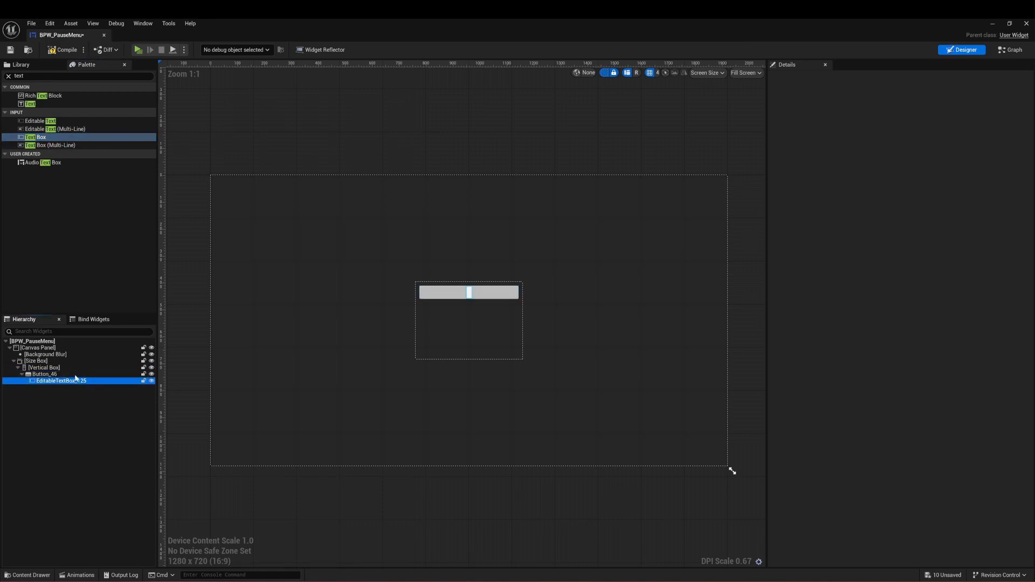
pyautogui.press('Delete')
# Step: Add a common Text widget inside the button and select the new text block
pyautogui.click(54, 104)
pyautogui.moveTo(62, 198); pyautogui.dragTo(61, 374)
pyautogui.click(91, 381)
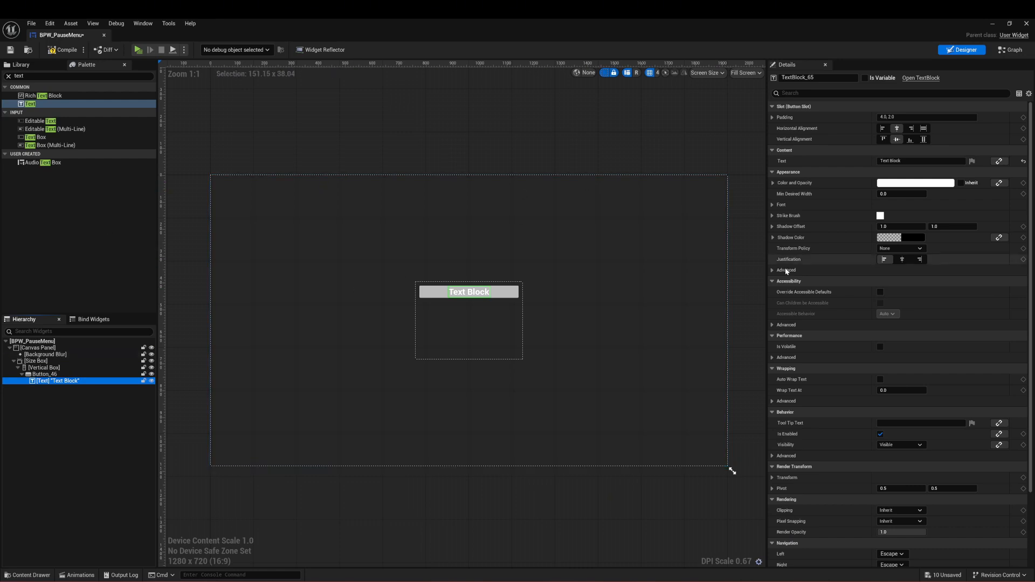
# Step: Rename the button in the Vertical Box as BTN_Continue
pyautogui.click(504, 294)
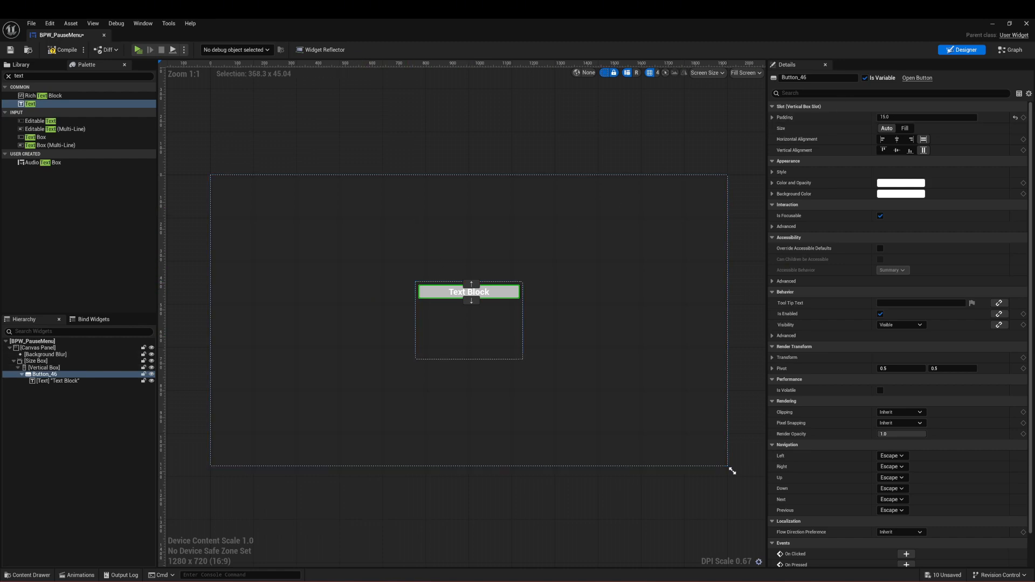
pyautogui.click(818, 77)
pyautogui.moveTo(818, 77); pyautogui.dragTo(734, 84)
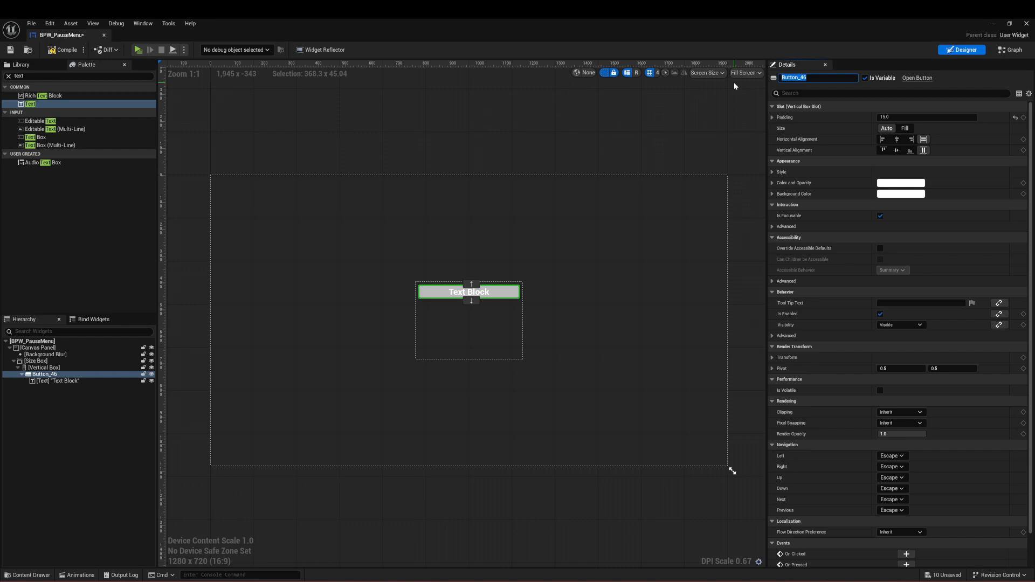
pyautogui.write('BTN')
pyautogui.write('_Contunueinue')
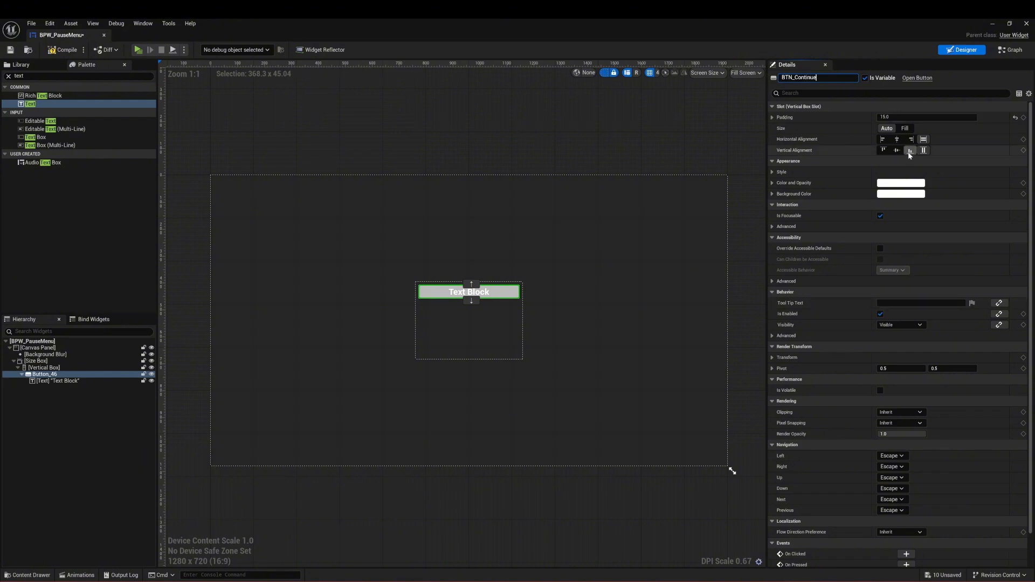
# Step: Set the text block inside BTN_Continue to read "Continue"
pyautogui.doubleClick(478, 291)
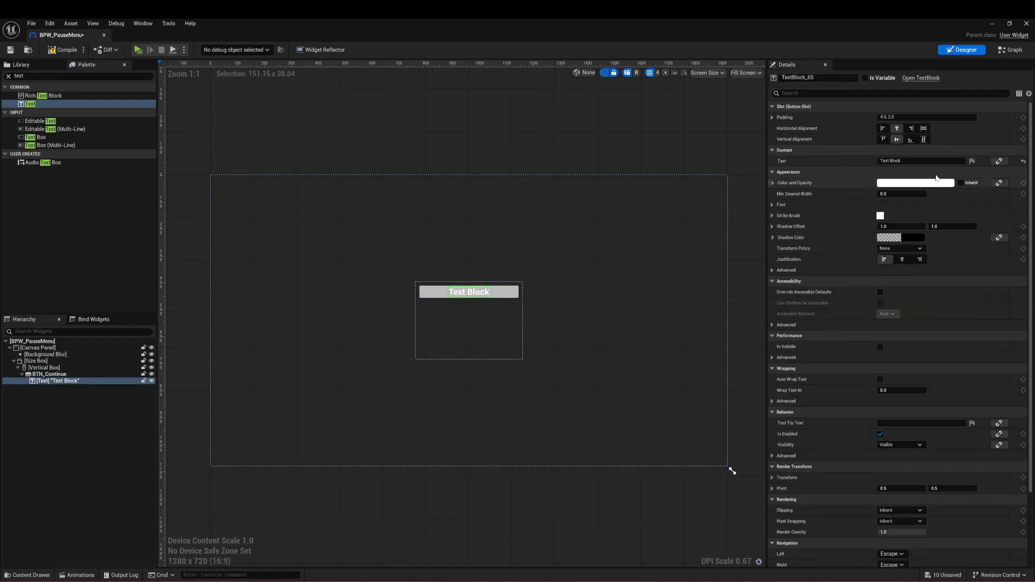
pyautogui.write('Continue')
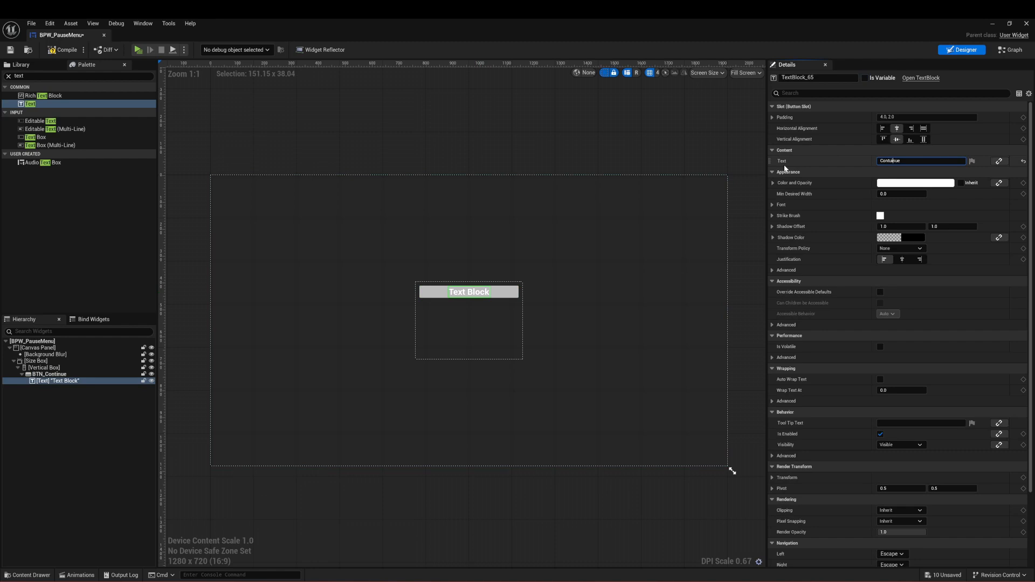
pyautogui.press('Return')
pyautogui.click(518, 122)
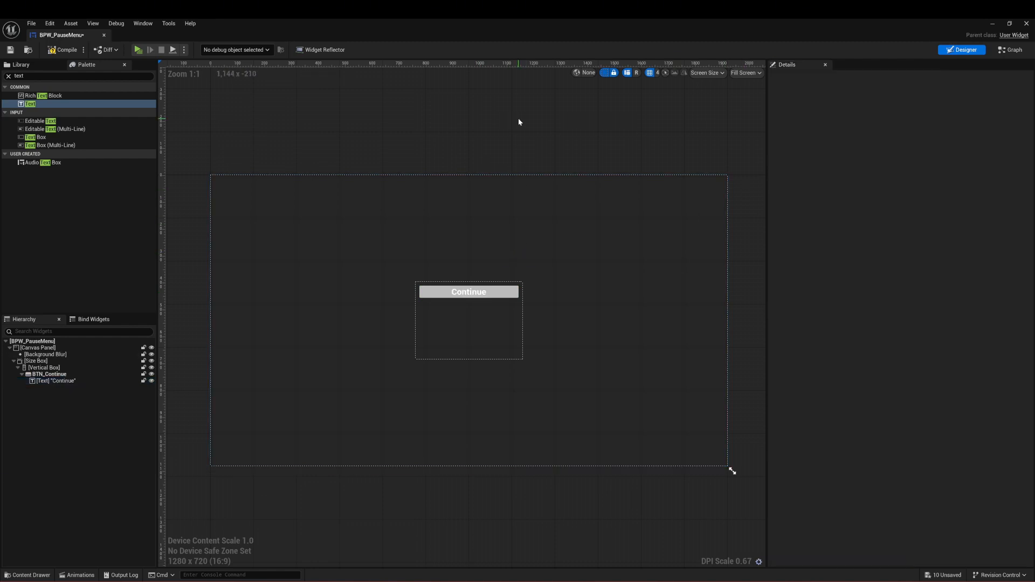
# Step: Duplicate the BTN_Continue button three times within the Vertical Box
pyautogui.click(494, 296)
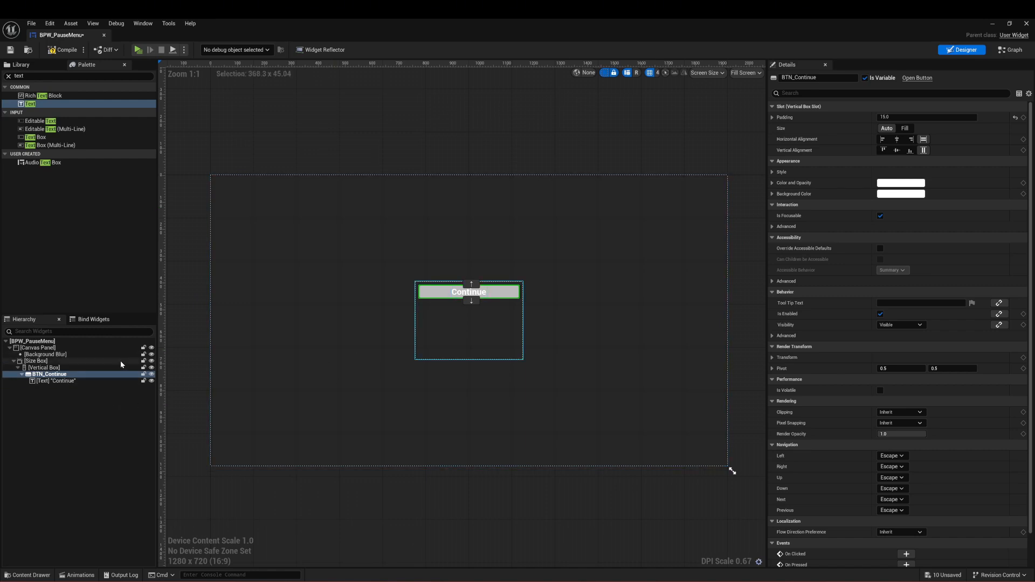
pyautogui.hotkey('ctrl', 'd')
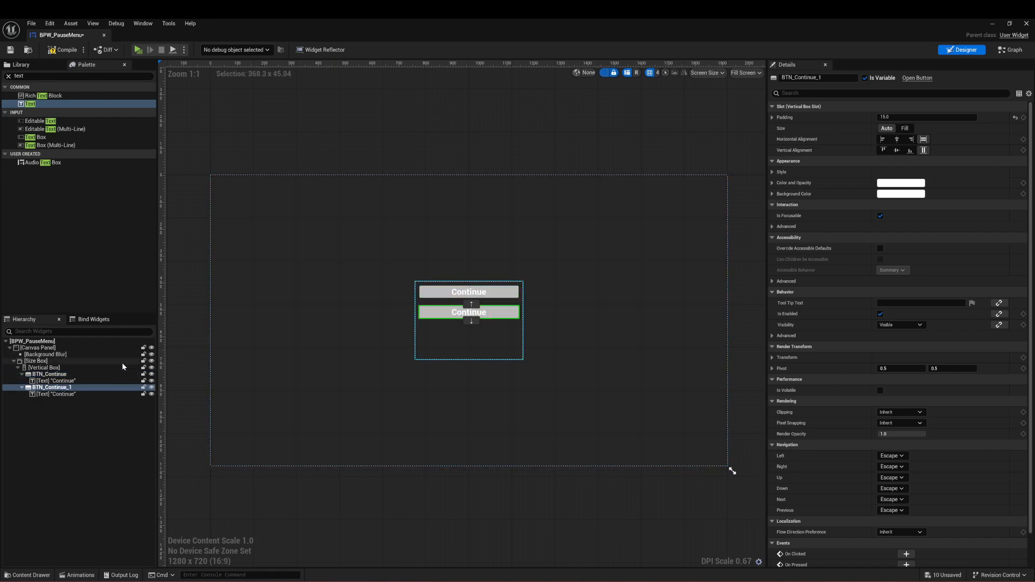
pyautogui.hotkey('ctrl', 'd')
pyautogui.hotkey('ctrl', 'd')
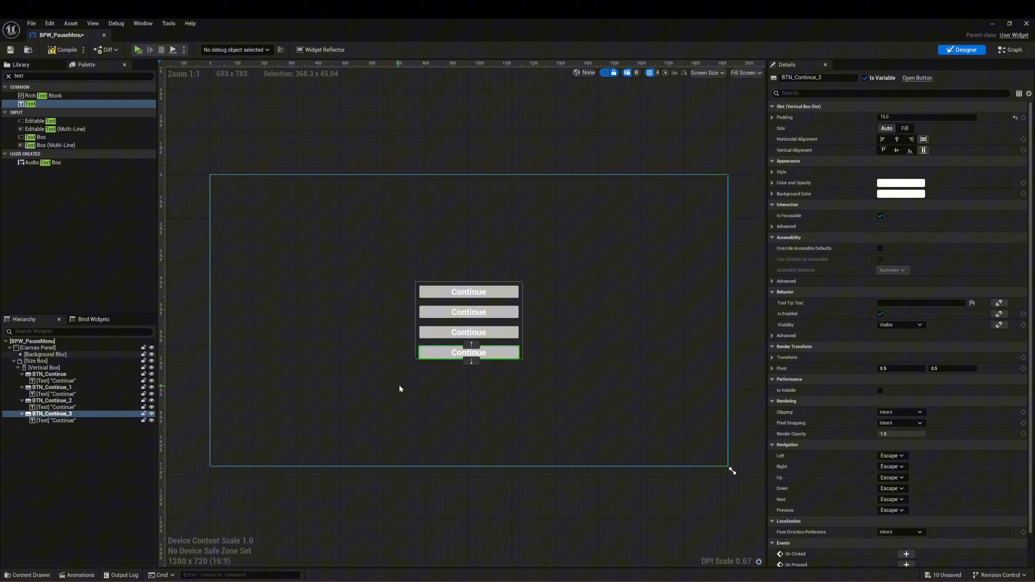
# Step: Extend the Size Box downward to a height of about 388 and re-centre it on the canvas with the centre anchor preset
pyautogui.click(521, 345)
pyautogui.click(81, 361)
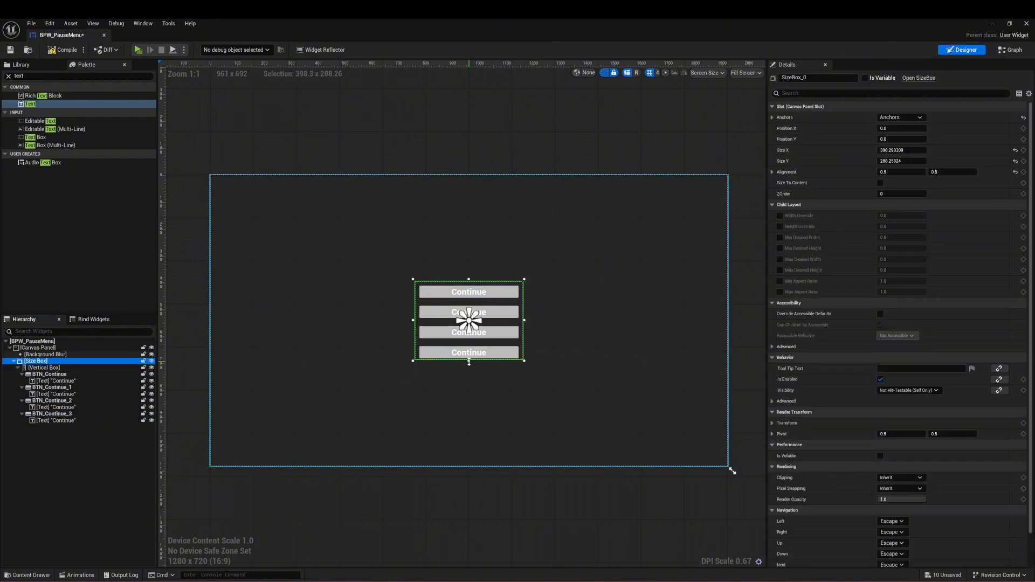
pyautogui.moveTo(469, 362); pyautogui.dragTo(469, 389)
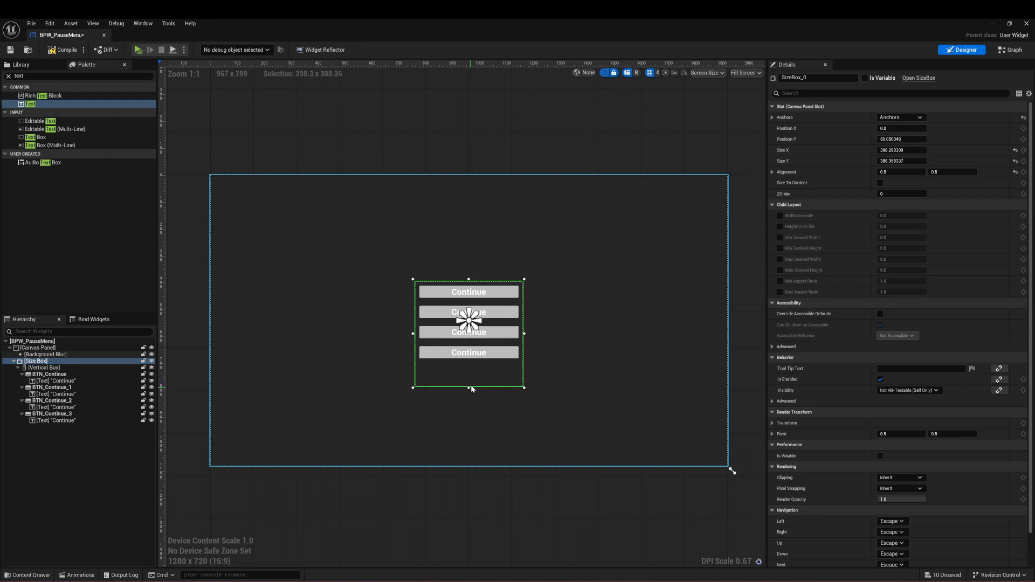
pyautogui.click(910, 117)
pyautogui.keyDown('ctrl'); pyautogui.click(900, 169); pyautogui.keyUp('ctrl')
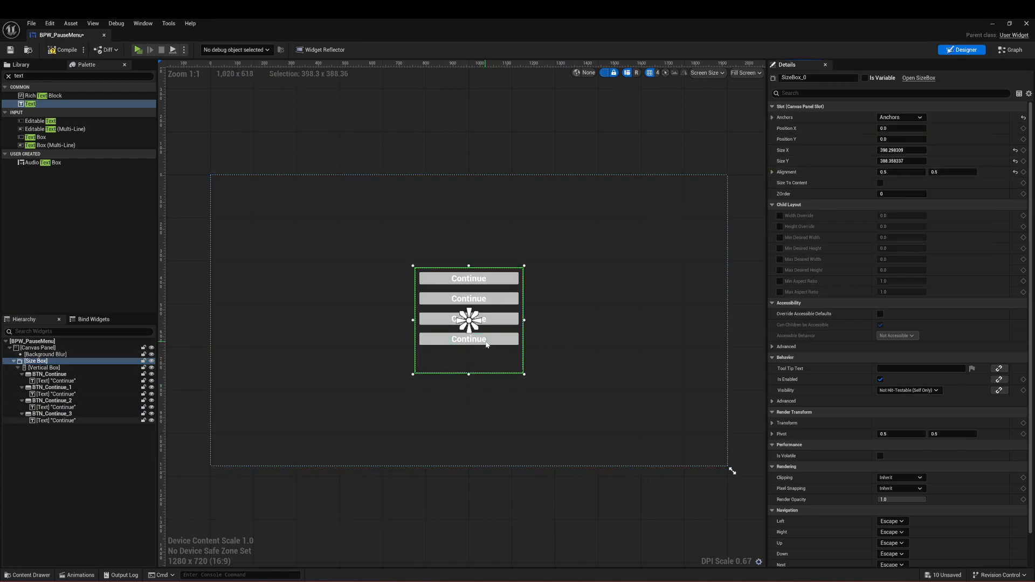
# Step: Rename the second button in the Vertical Box as BTN_SaveGame
pyautogui.click(469, 299)
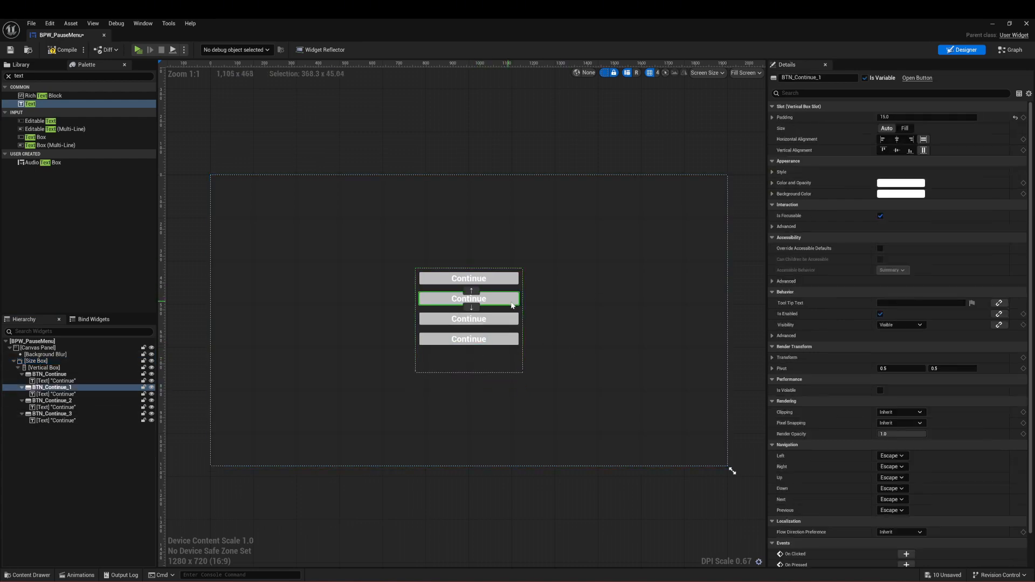
pyautogui.click(836, 79)
pyautogui.press('End')
pyautogui.press('BackSpace')
pyautogui.press('BackSpace')
pyautogui.press('BackSpace')
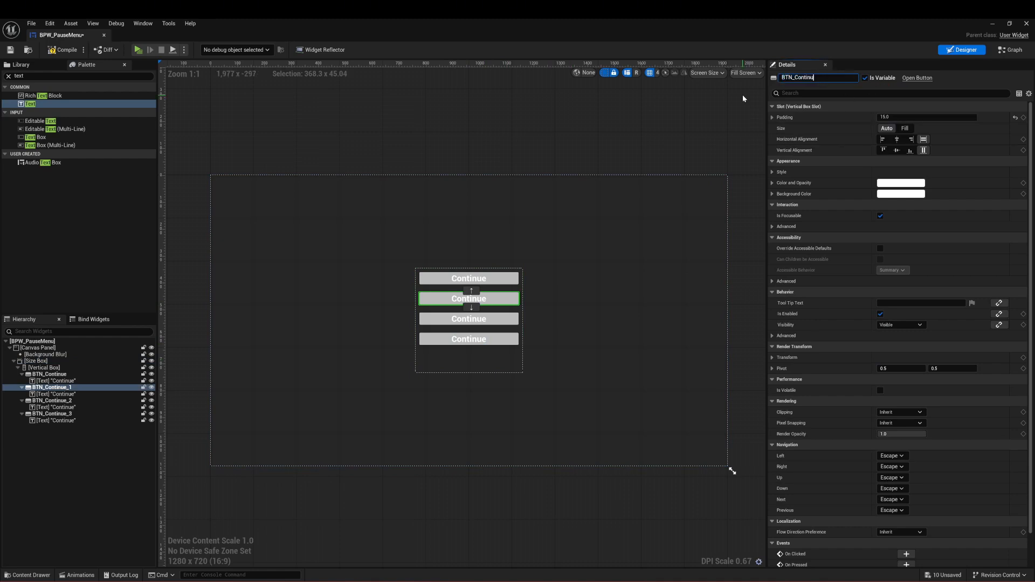
pyautogui.press('BackSpace')
pyautogui.press('BackSpace')
pyautogui.press('BackSpace')
pyautogui.press('BackSpace')
pyautogui.press('BackSpace')
pyautogui.press('BackSpace')
pyautogui.press('BackSpace')
pyautogui.write('SaveGamne')
# Step: Set the text block inside BTN_SaveGame to read "Save Game"
pyautogui.click(487, 298)
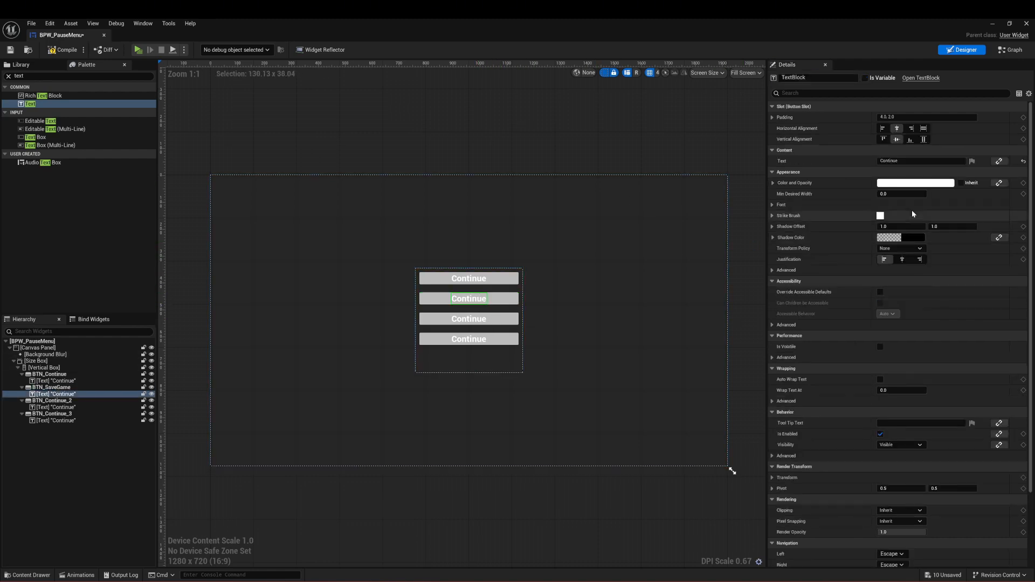
pyautogui.click(917, 161)
pyautogui.write('Save')
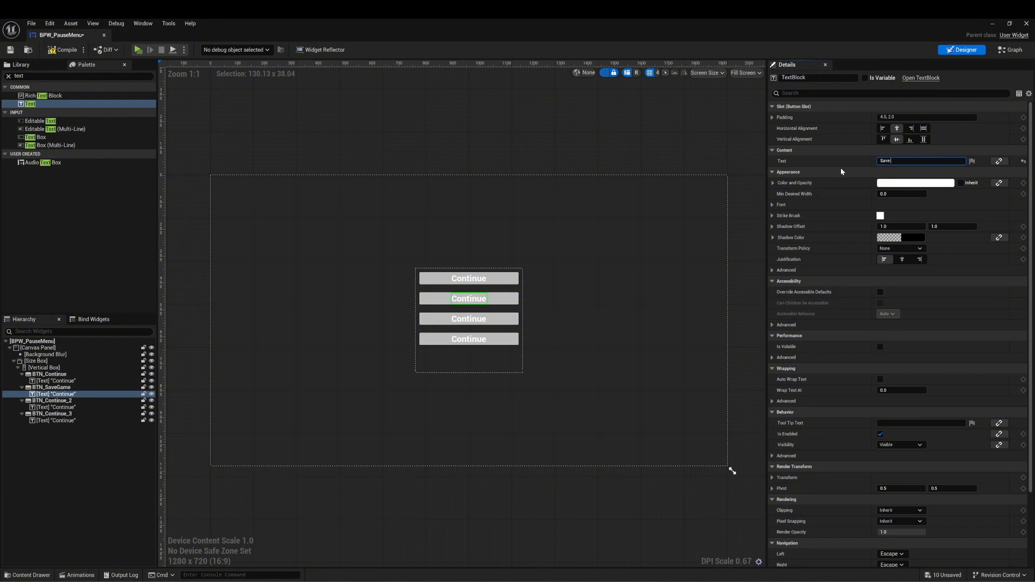
pyautogui.write(' Gane')
pyautogui.press('BackSpace')
pyautogui.press('BackSpace')
pyautogui.write('me')
pyautogui.press('Return')
# Step: Rename the third button in the Vertical Box as BTN_Options
pyautogui.click(504, 327)
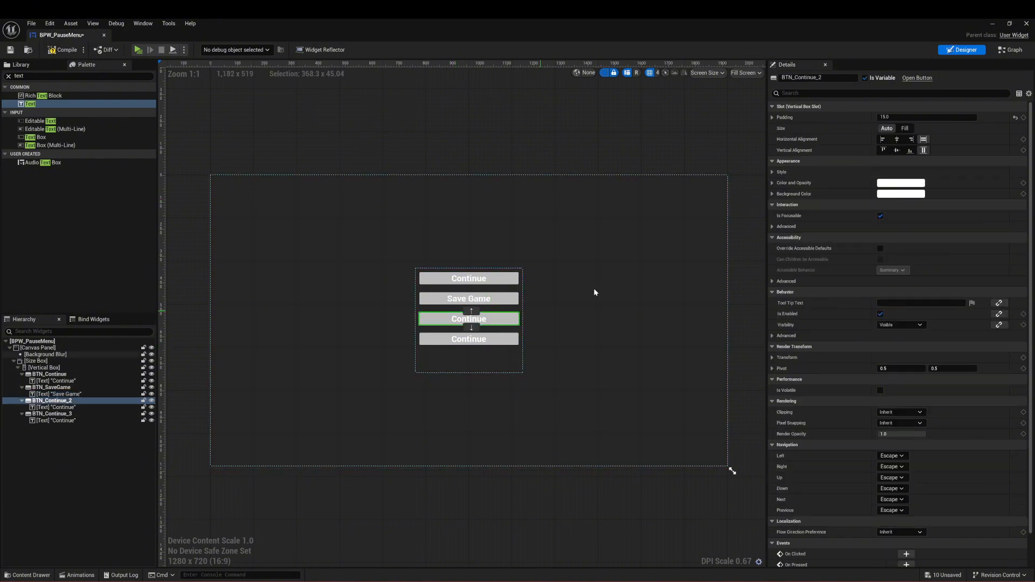
pyautogui.press('F2')
pyautogui.write('O')
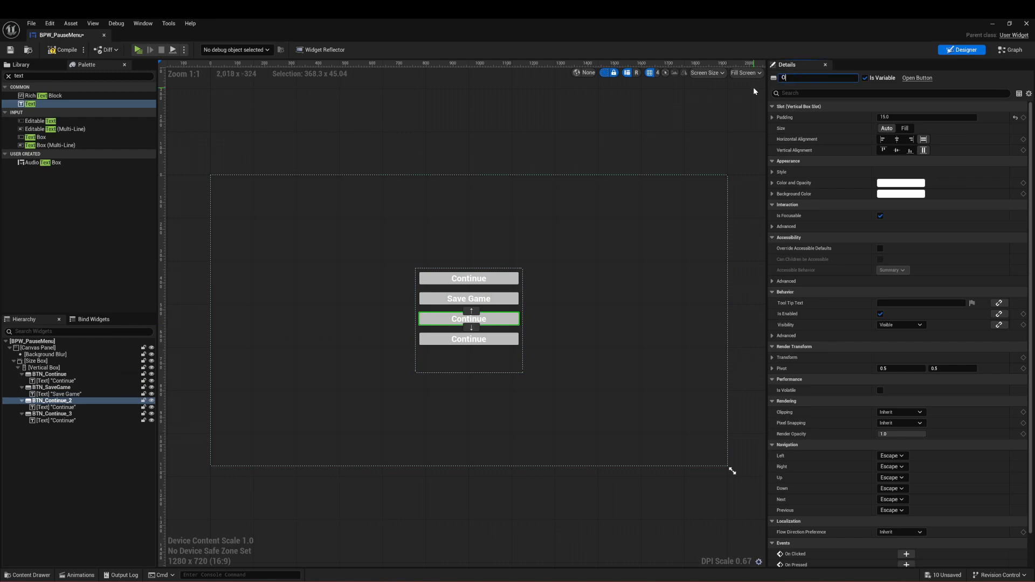
pyautogui.write('ptions')
pyautogui.press('Home')
pyautogui.write('BTN_')
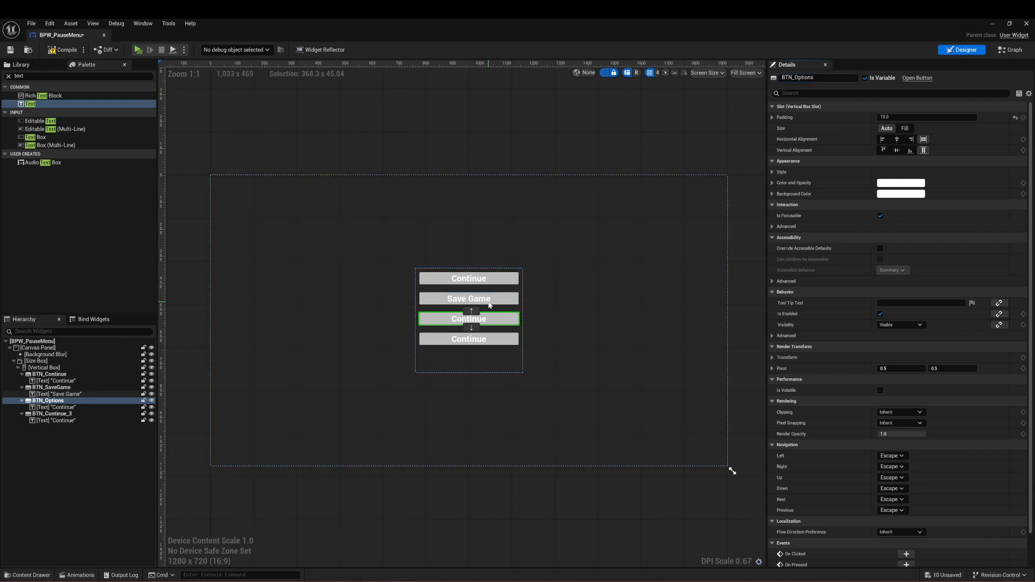
# Step: Rename the fourth button in the Vertical Box as BTN_Quit
pyautogui.click(512, 297)
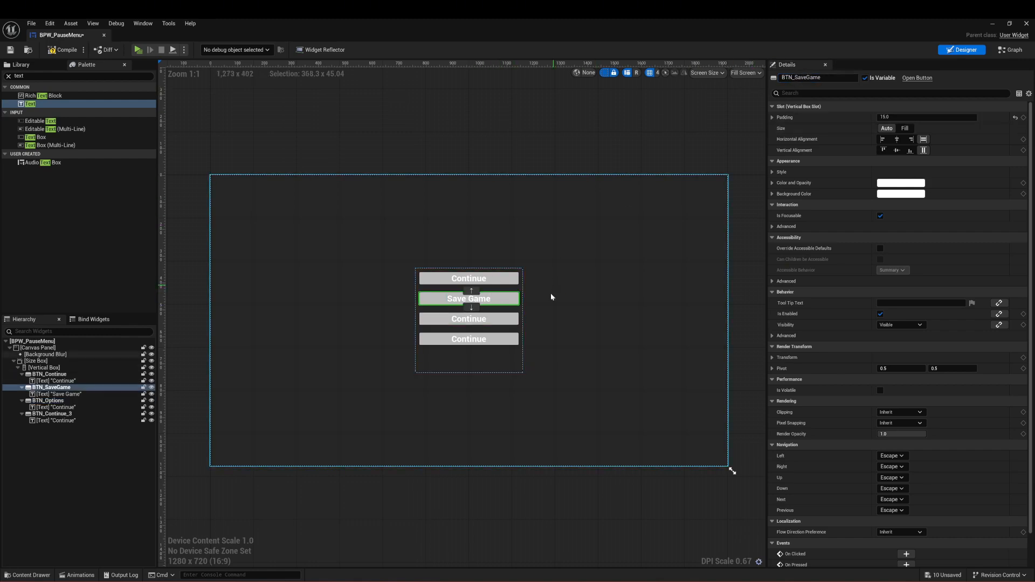
pyautogui.click(494, 340)
pyautogui.doubleClick(805, 79)
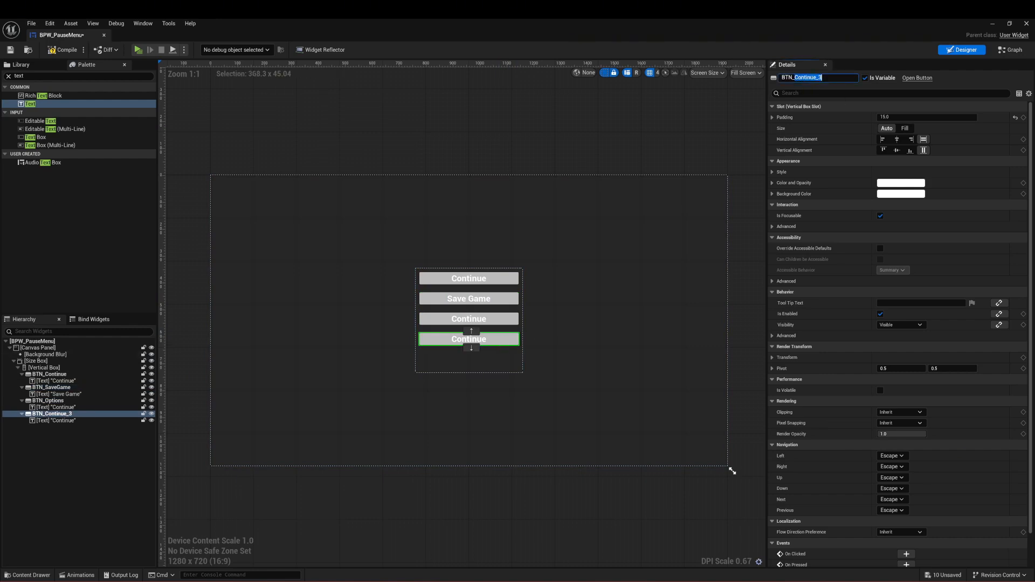
pyautogui.write('Quit')
pyautogui.press('Return')
# Step: Name the text block inside BTN_Options "Option" and set its displayed text to "Options"
pyautogui.click(477, 319)
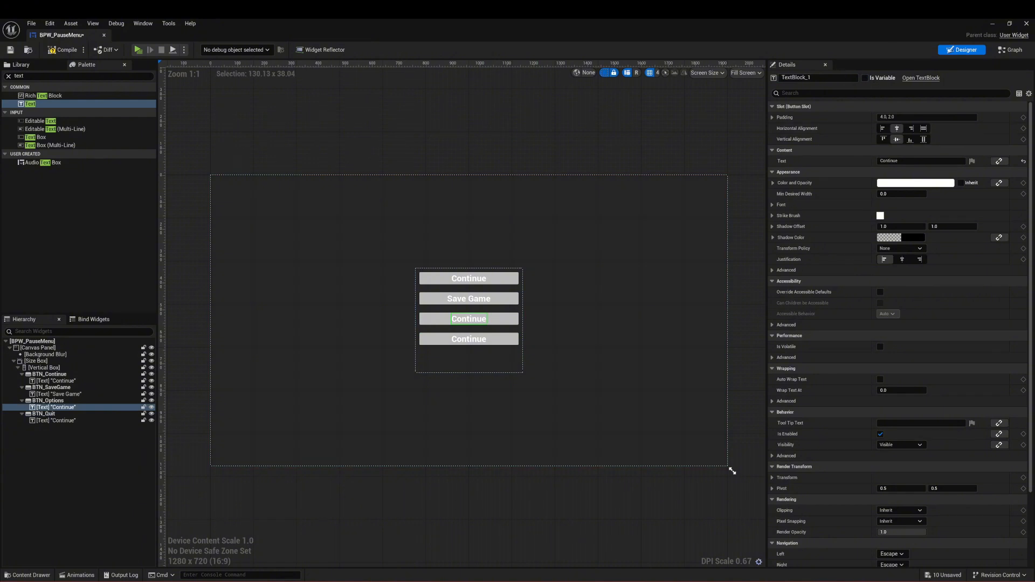
pyautogui.press('F2')
pyautogui.write('Option')
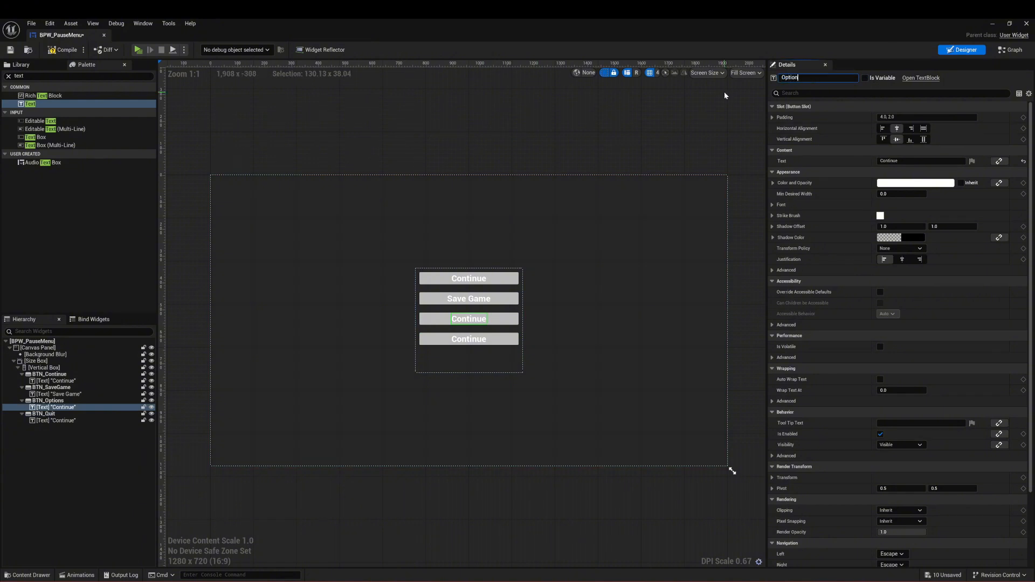
pyautogui.press('Return')
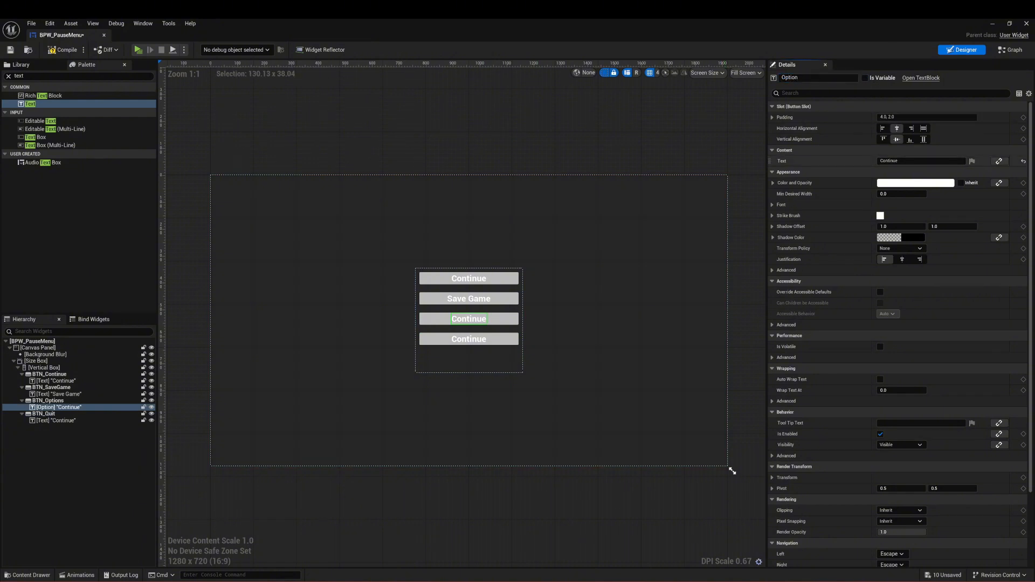
pyautogui.moveTo(909, 161); pyautogui.dragTo(757, 158)
pyautogui.write('Options')
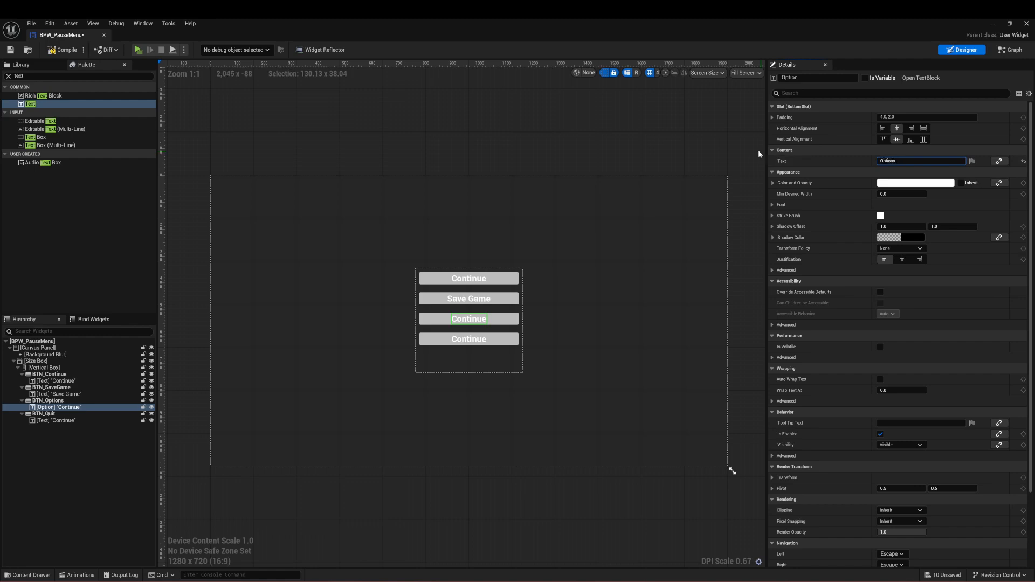
# Step: Set the text block inside BTN_Quit to read "Quit" and clear the selection
pyautogui.click(469, 343)
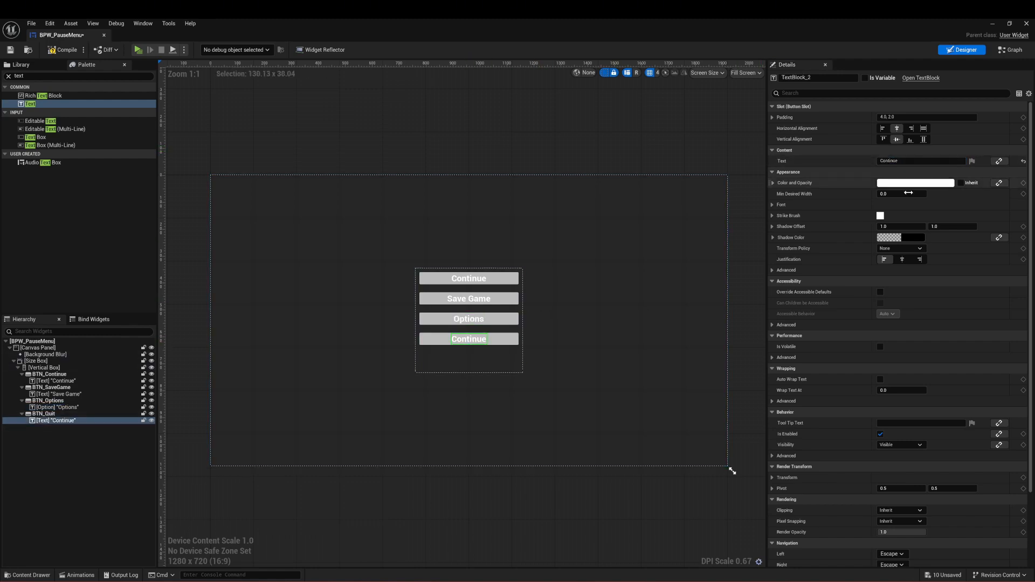
pyautogui.moveTo(916, 161); pyautogui.dragTo(825, 170)
pyautogui.write('Quit')
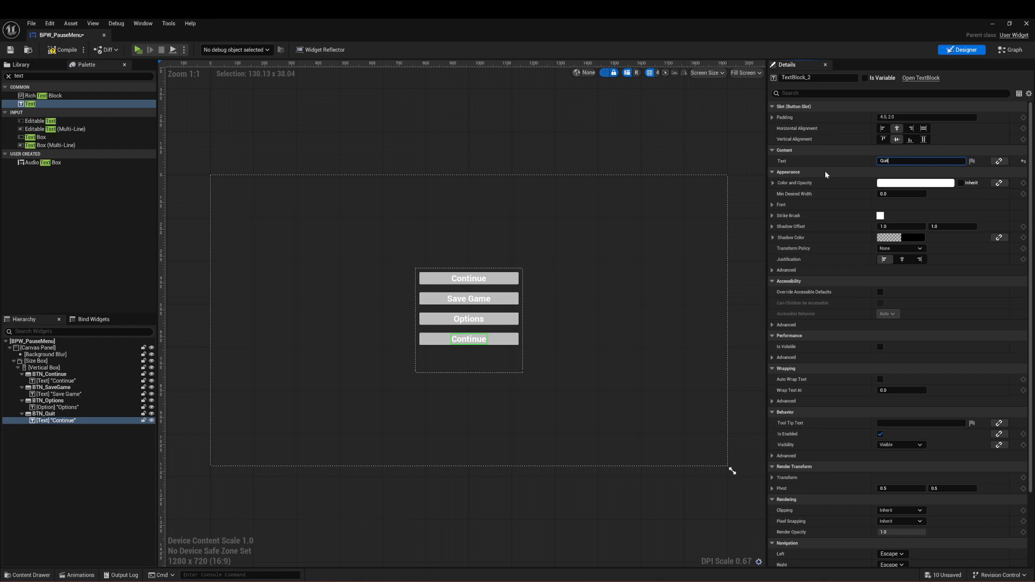
pyautogui.click(538, 184)
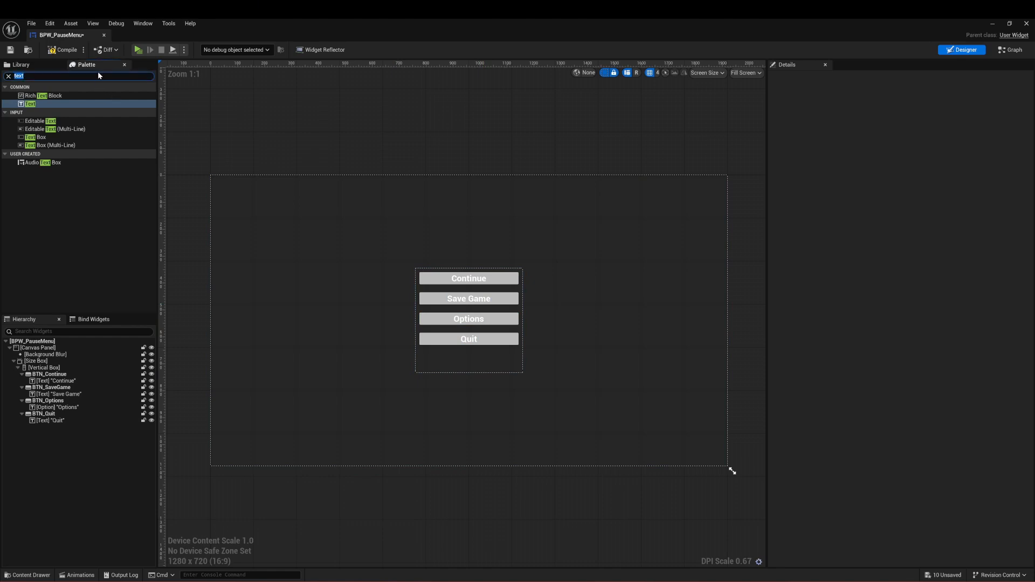
# Step: Find the Horizontal Box widget and add it to the Vertical Box below BTN_Quit
pyautogui.write('horiz')
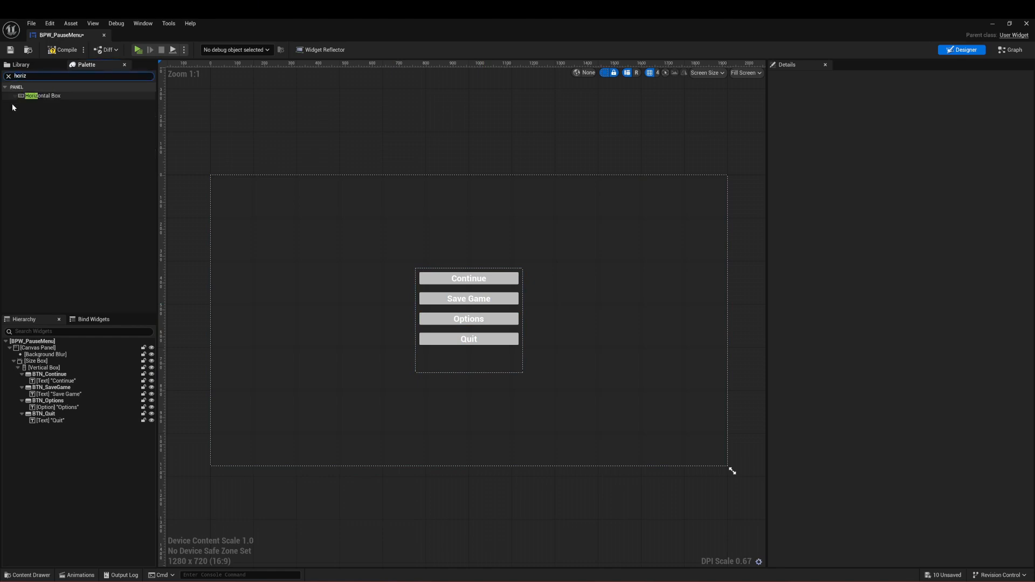
pyautogui.click(59, 97)
pyautogui.moveTo(92, 97); pyautogui.dragTo(51, 368)
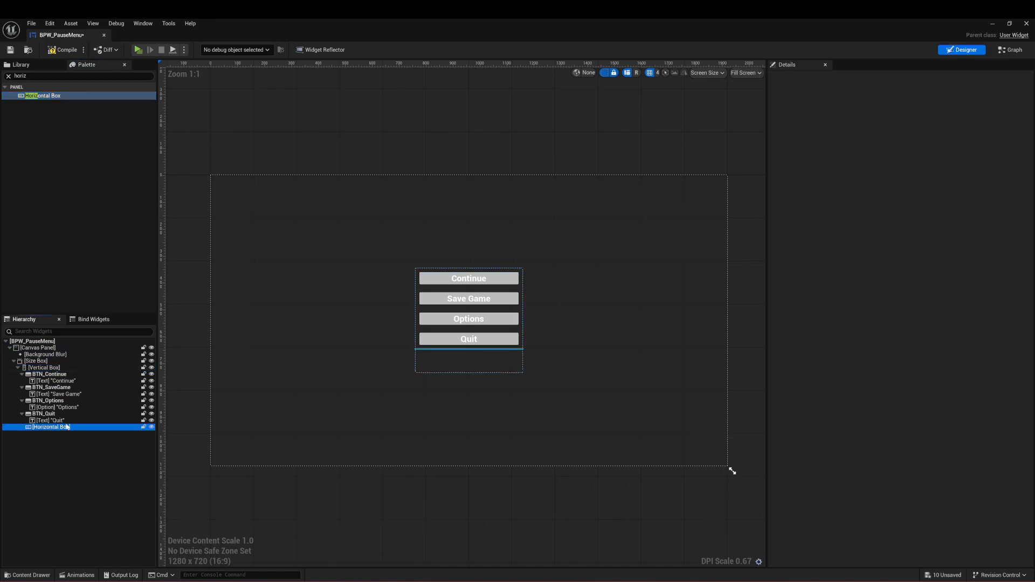
# Step: Add two common Button widgets inside the Horizontal Box and select both of them
pyautogui.click(56, 76)
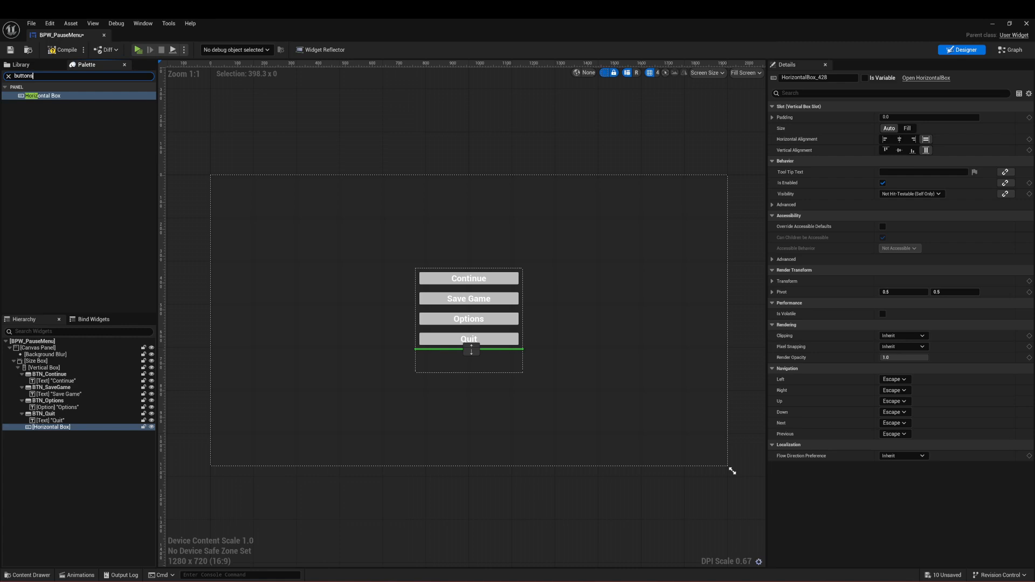
pyautogui.press('BackSpace')
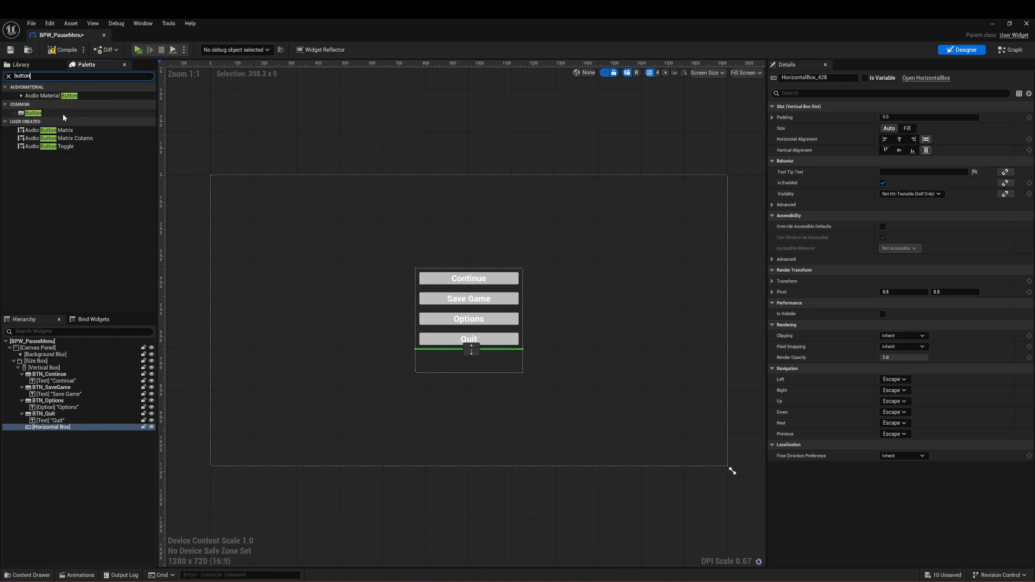
pyautogui.moveTo(33, 113); pyautogui.dragTo(54, 428)
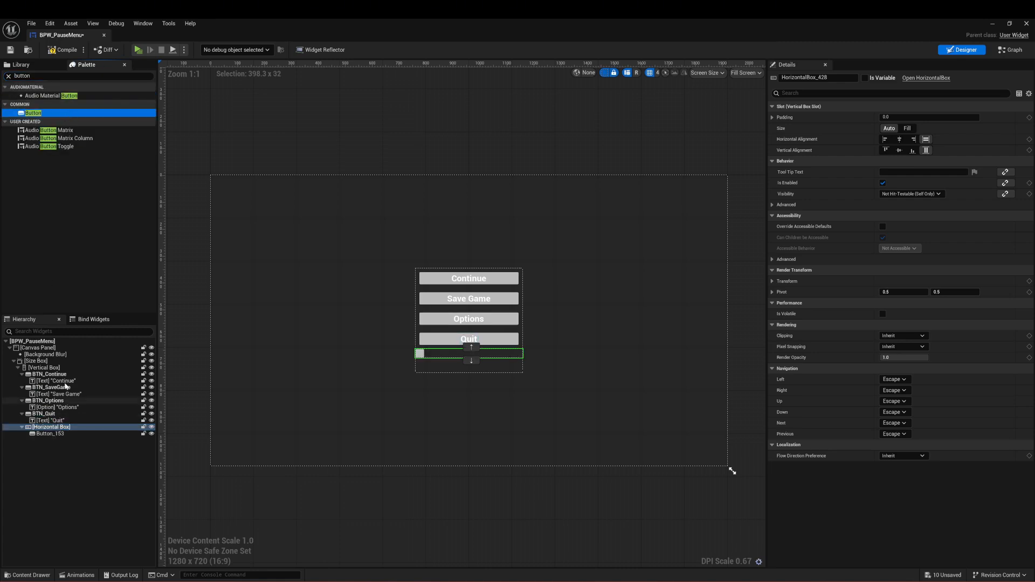
pyautogui.moveTo(62, 118); pyautogui.dragTo(73, 430)
pyautogui.click(76, 434)
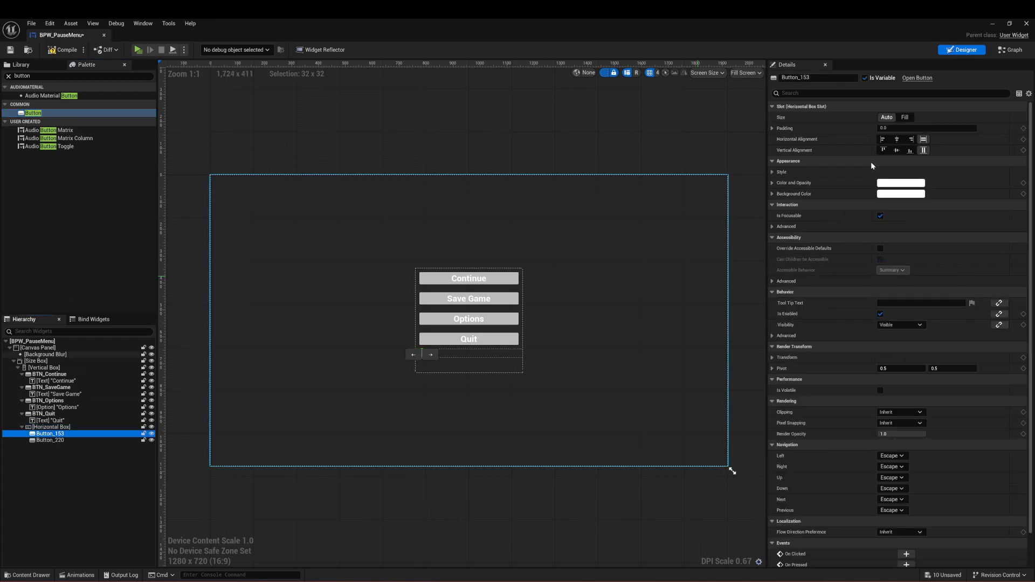
pyautogui.keyDown('ctrl'); pyautogui.click(62, 441); pyautogui.keyUp('ctrl')
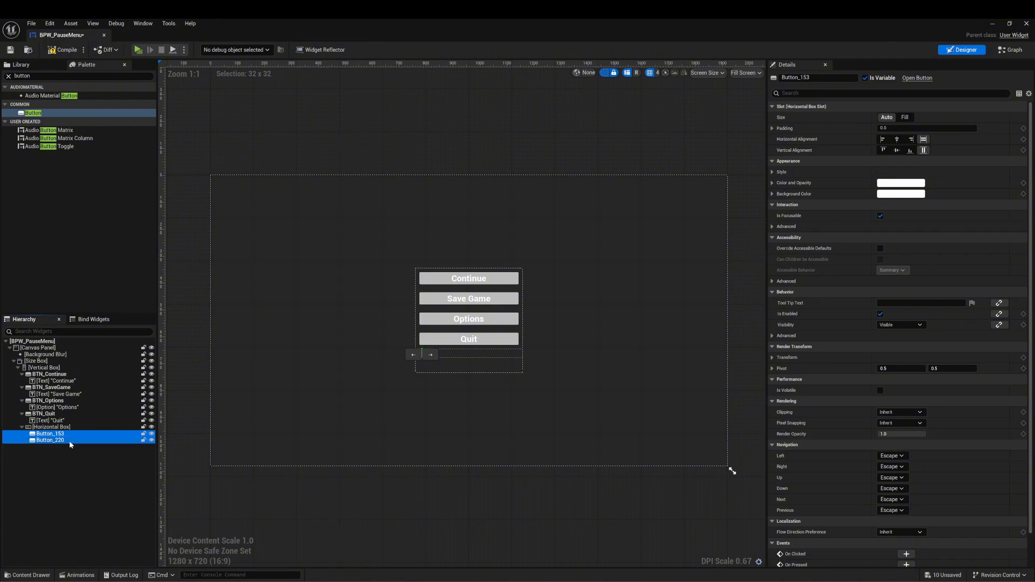
# Step: Set both buttons in the Horizontal Box to Fill size and add right padding to the first one
pyautogui.click(909, 118)
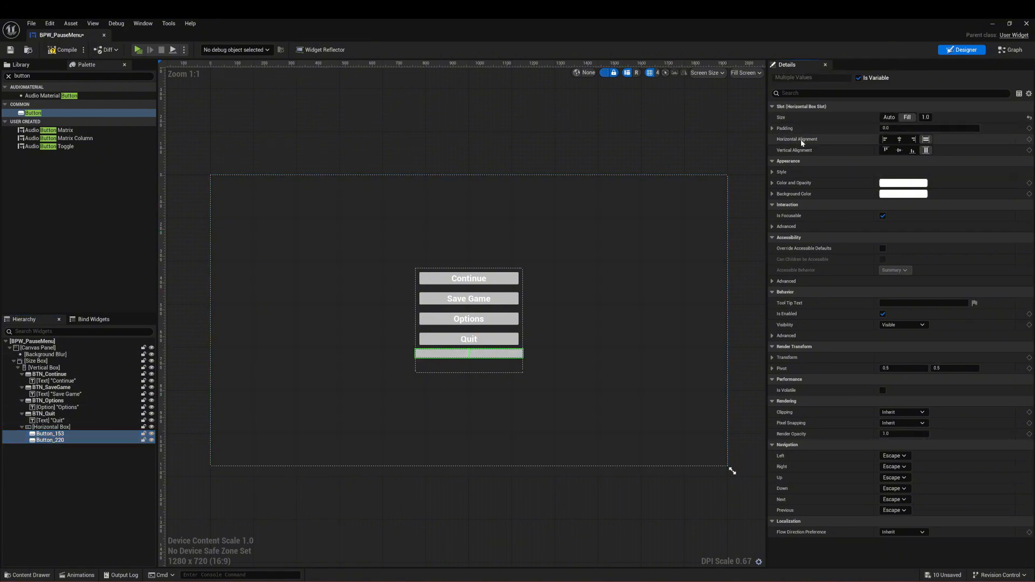
pyautogui.click(54, 434)
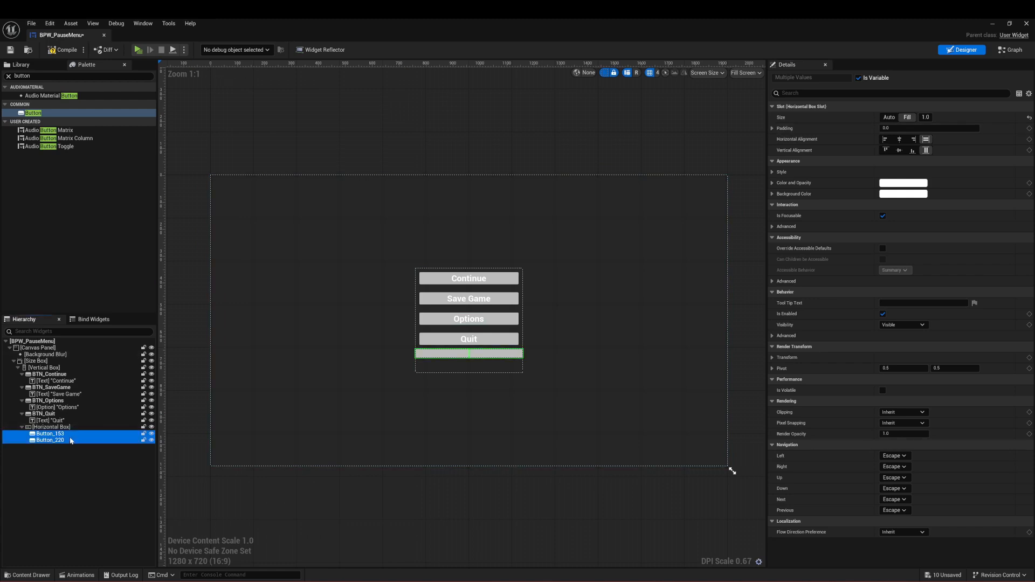
pyautogui.click(772, 128)
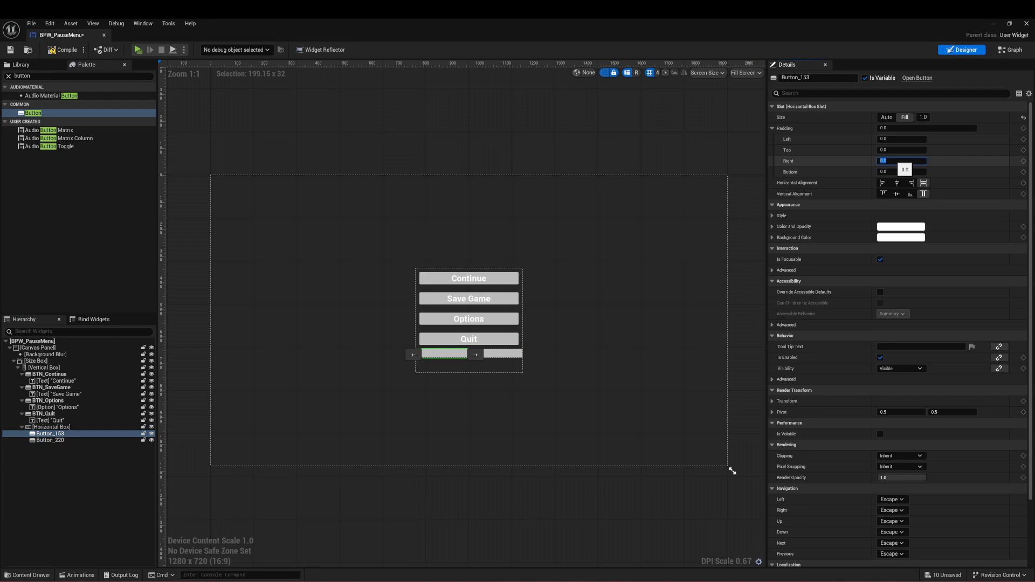
pyautogui.press('Return')
pyautogui.click(620, 380)
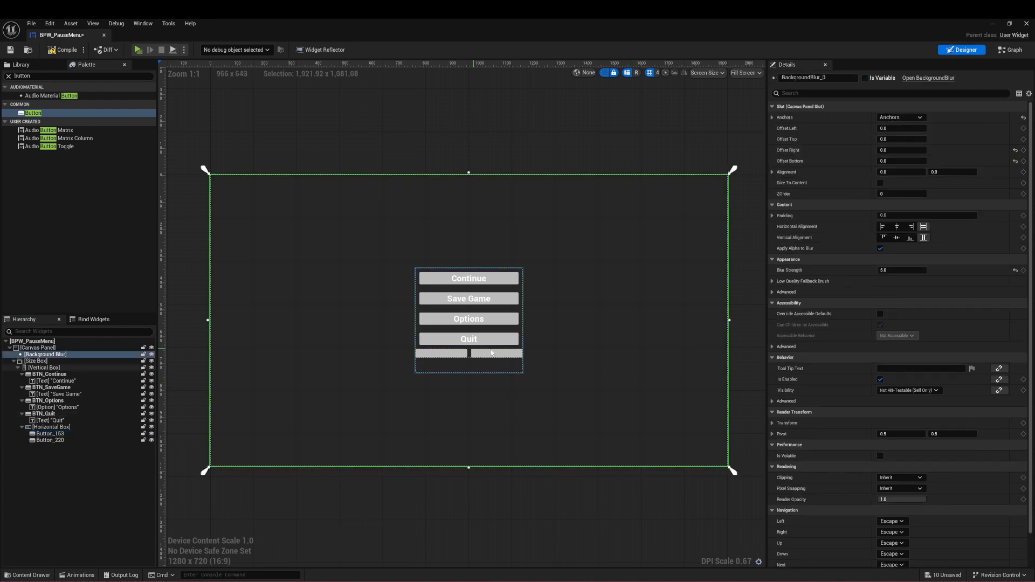
# Step: Find the common Text widget and add a text block inside each of the two Horizontal Box buttons
pyautogui.click(509, 351)
pyautogui.click(81, 75)
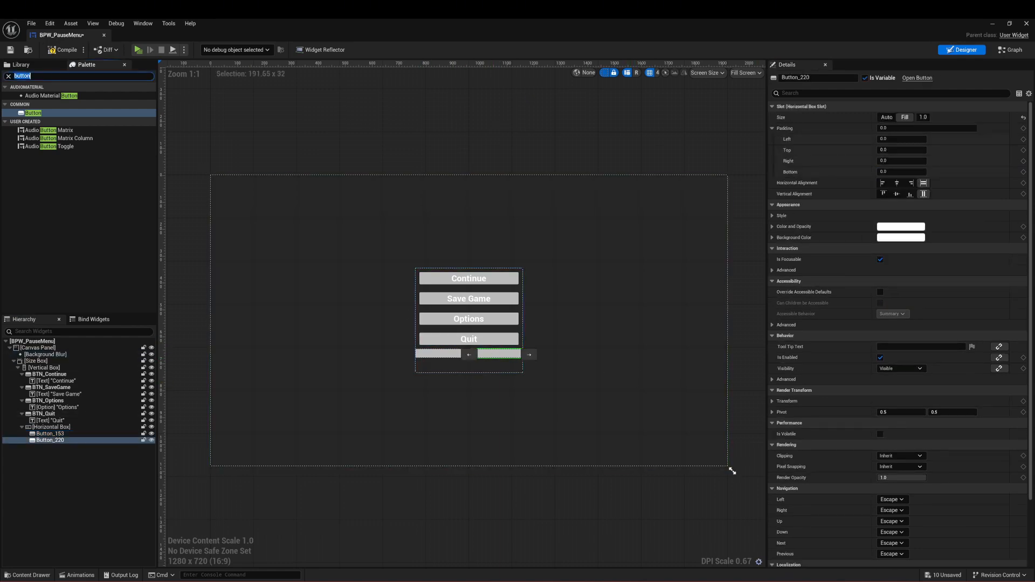
pyautogui.click(59, 136)
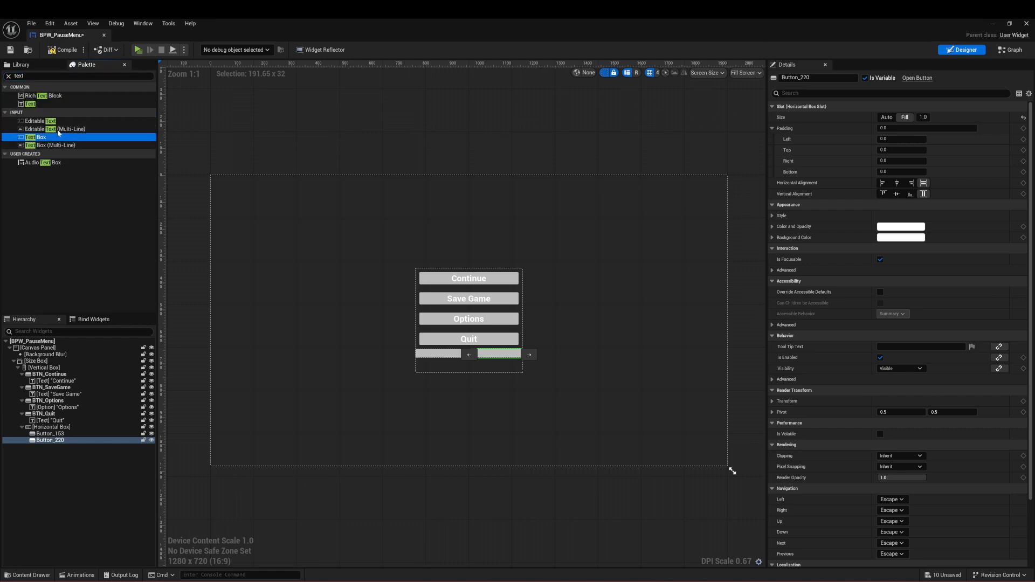
pyautogui.moveTo(73, 104); pyautogui.dragTo(52, 434)
pyautogui.moveTo(51, 105); pyautogui.dragTo(83, 447)
# Step: Set the text block inside the first Horizontal Box button to read "Main Menu"
pyautogui.click(85, 441)
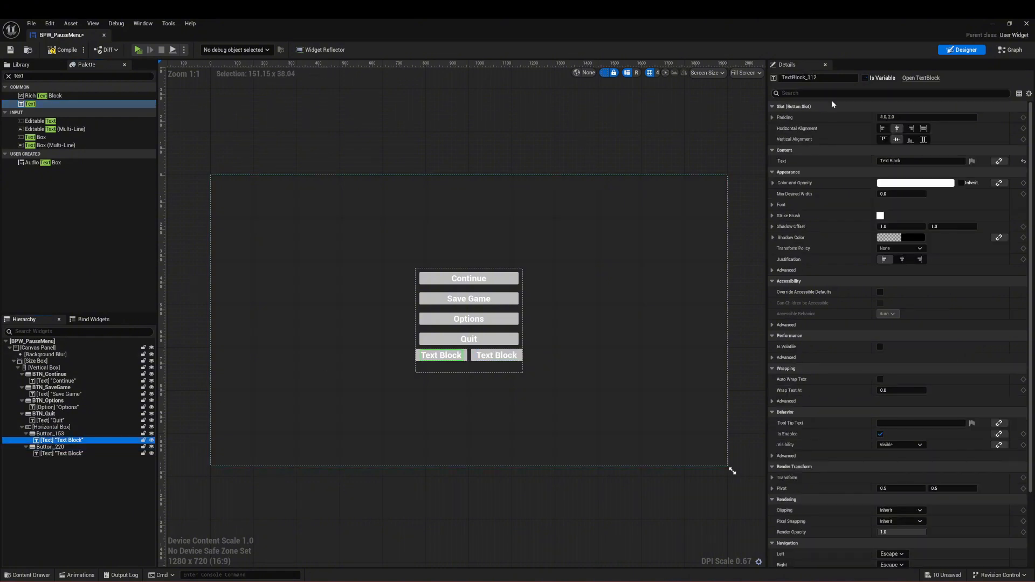
pyautogui.click(919, 160)
pyautogui.write('Mai')
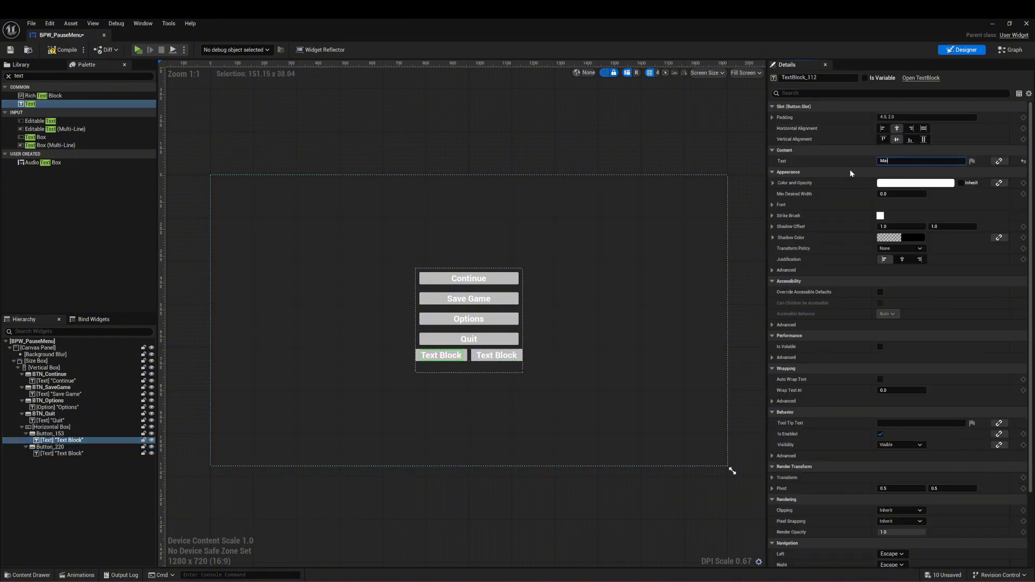
pyautogui.write('na Menu')
# Step: Set the text block inside the second Horizontal Box button to read "Desktop" and clear the selection
pyautogui.click(500, 355)
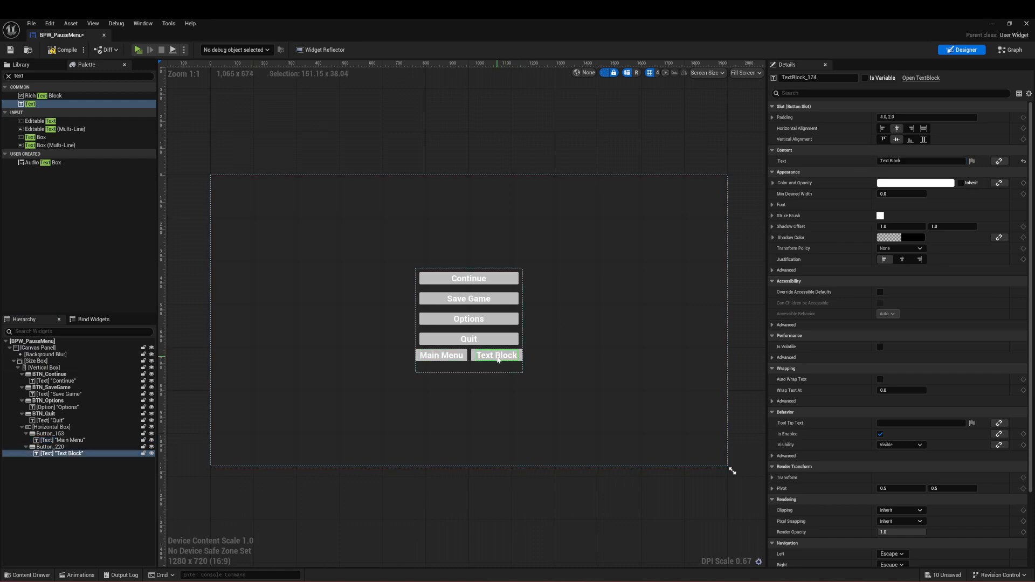
pyautogui.click(917, 160)
pyautogui.write('Des')
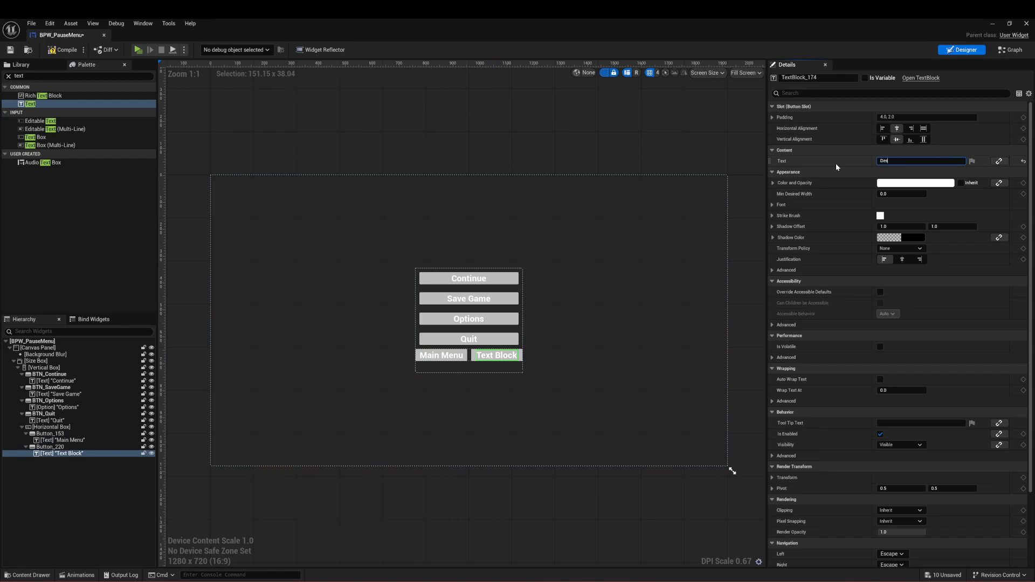
pyautogui.write('ktop')
pyautogui.click(703, 109)
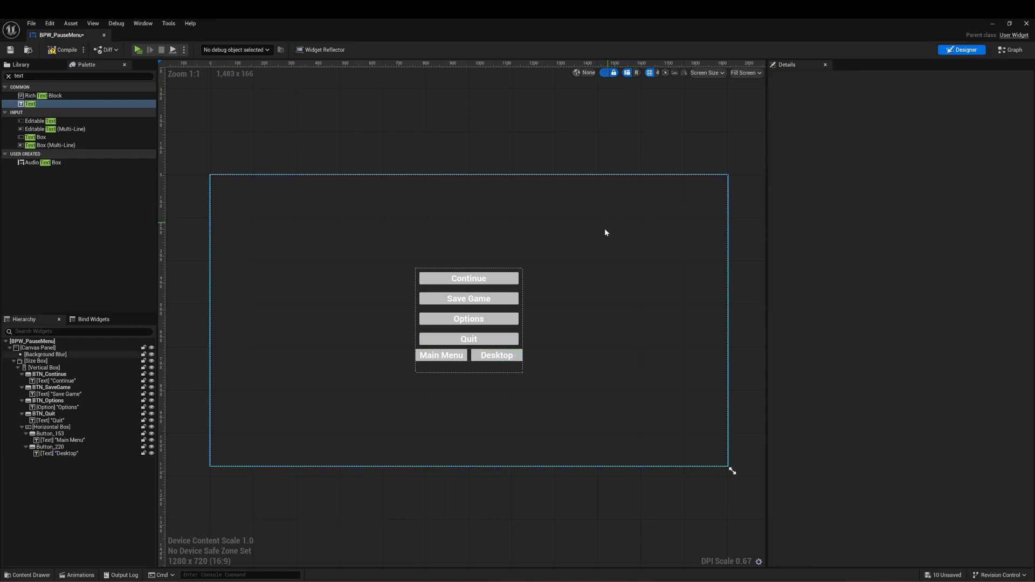
# Step: Set the slot padding of both the Main Menu and Desktop buttons to 5.0 on all sides
pyautogui.click(494, 358)
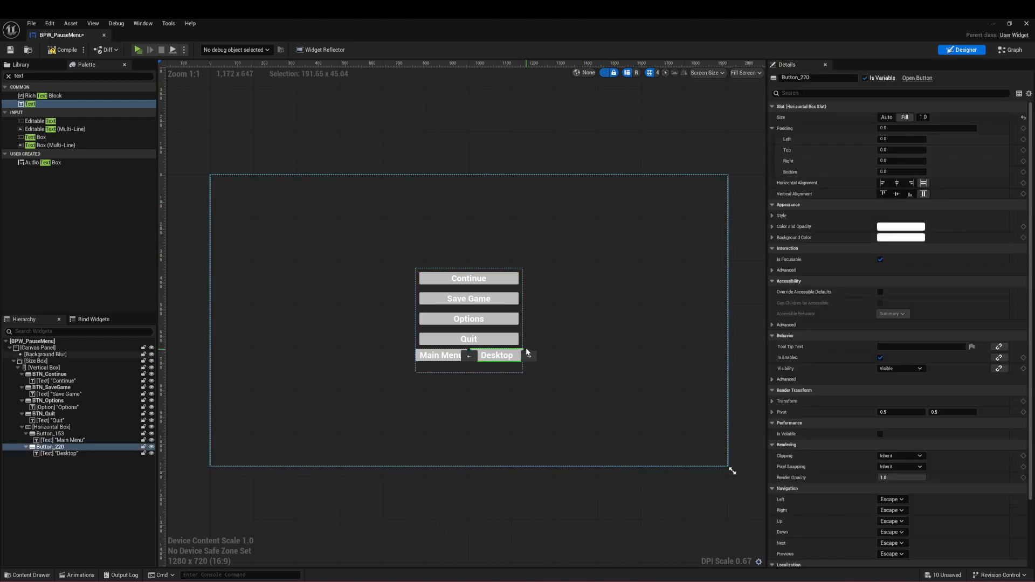
pyautogui.click(61, 434)
pyautogui.keyDown('ctrl'); pyautogui.click(54, 447); pyautogui.keyUp('ctrl')
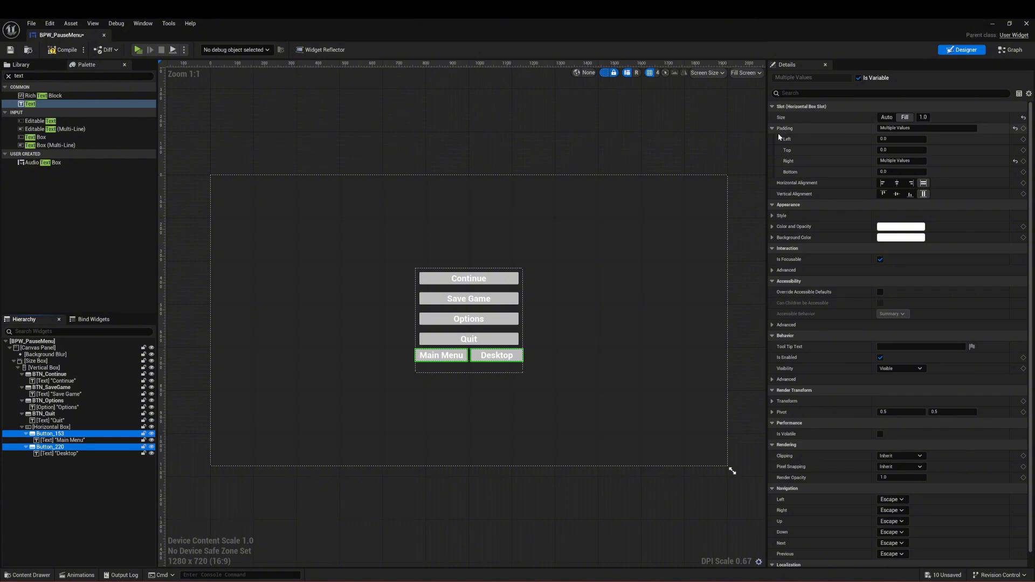
pyautogui.click(930, 129)
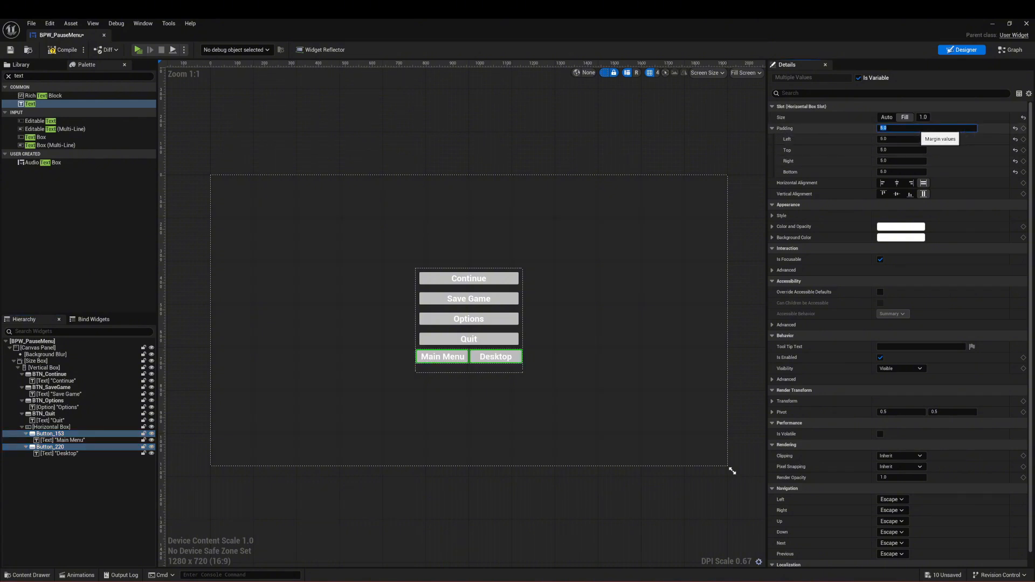
pyautogui.click(466, 116)
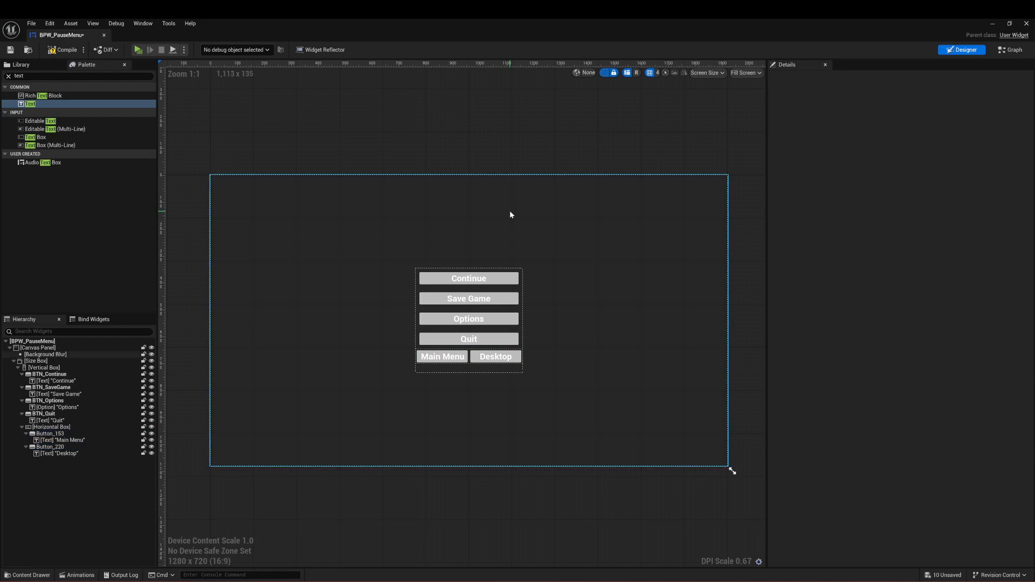
# Step: Try to set the visibility of the Horizontal Box holding Main Menu and Desktop to Collapsed
pyautogui.click(58, 454)
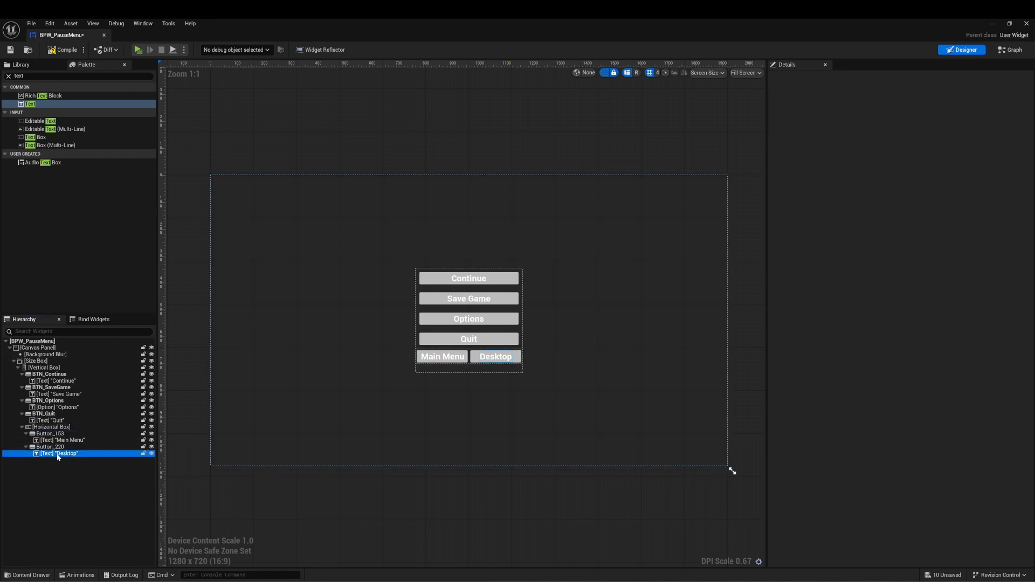
pyautogui.click(423, 143)
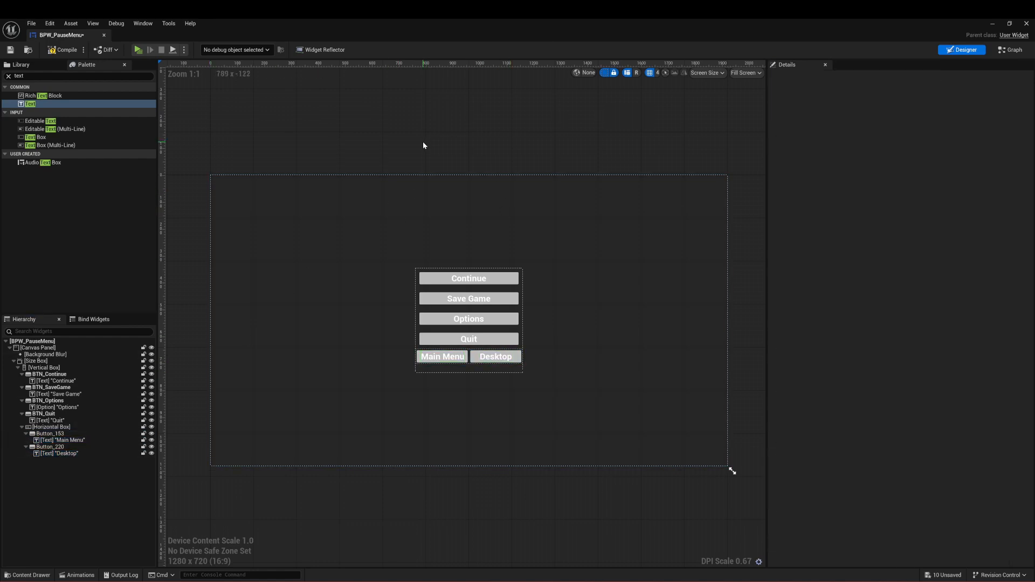
pyautogui.click(469, 365)
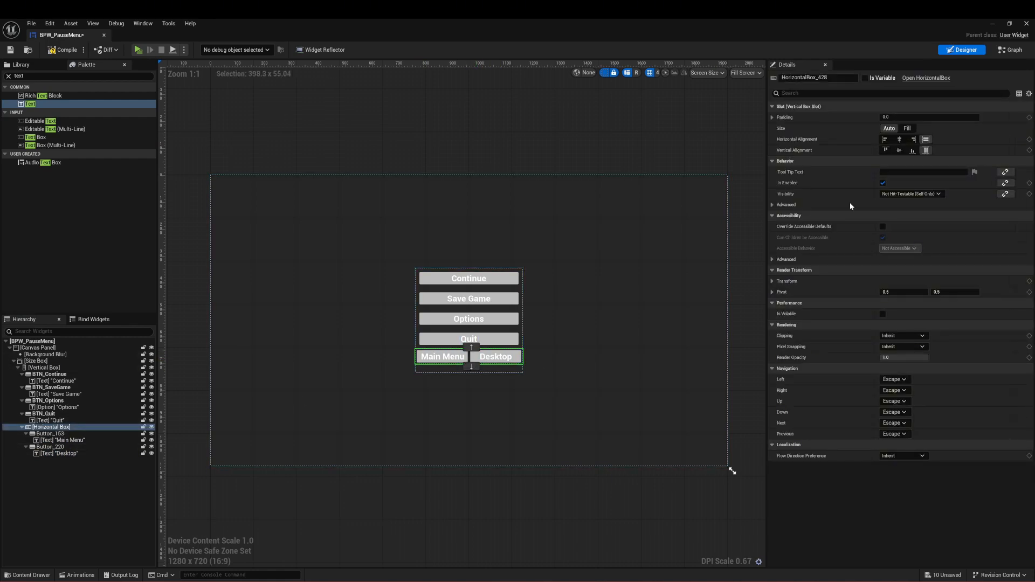
pyautogui.click(863, 93)
pyautogui.write('visi')
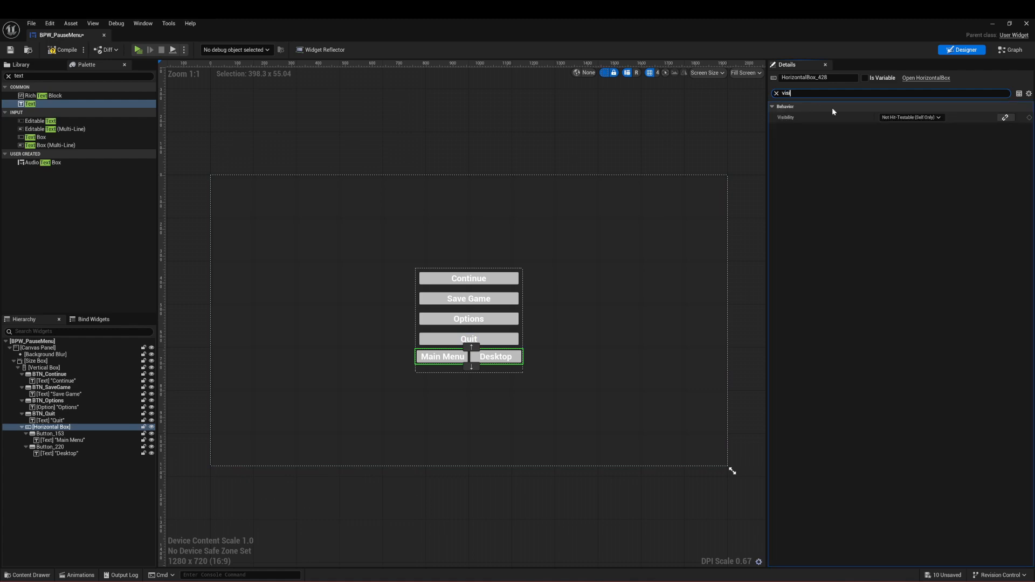
pyautogui.click(902, 117)
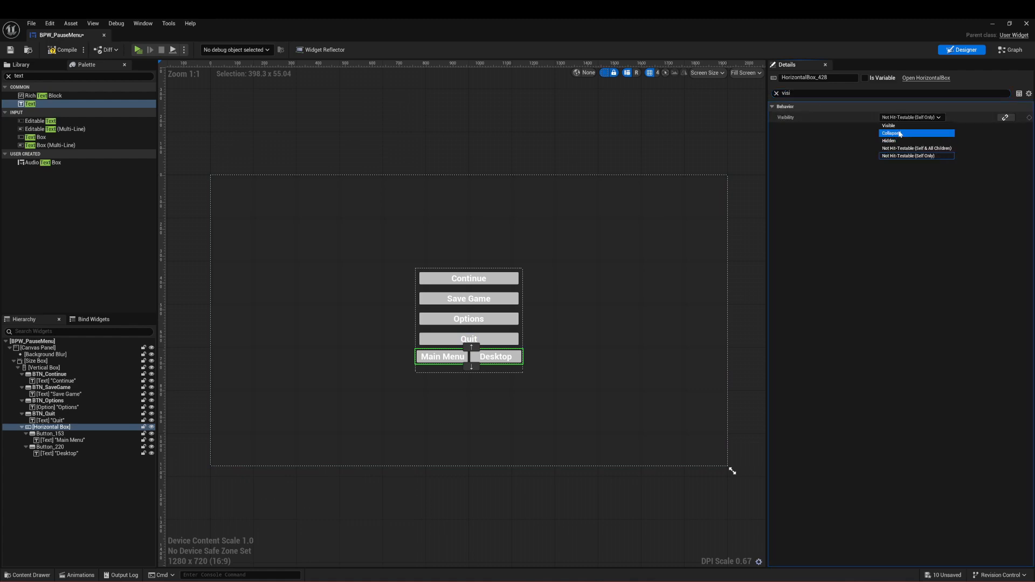
pyautogui.click(900, 134)
pyautogui.click(549, 129)
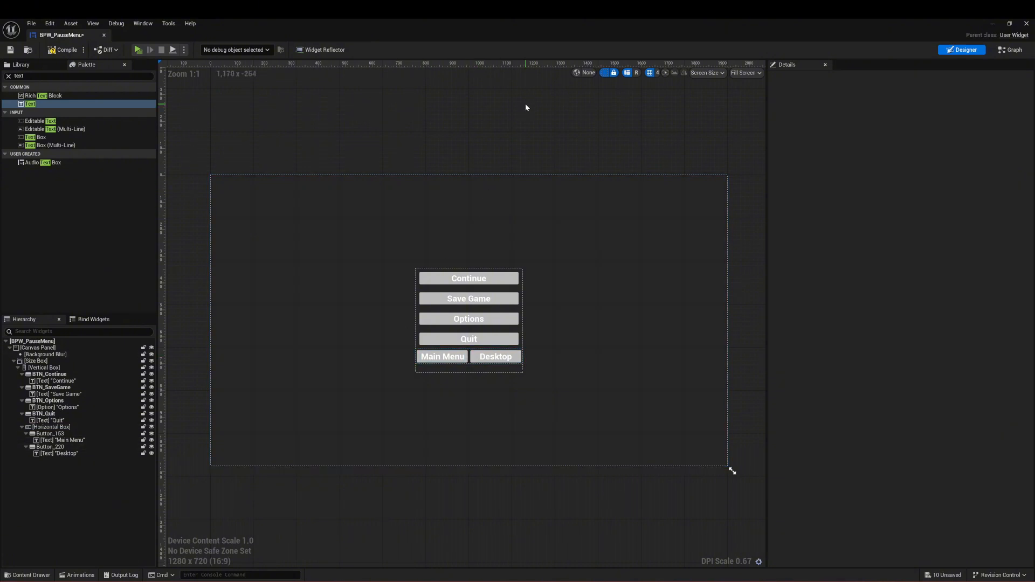
# Step: Rename the button containing the Desktop text to BTN_Desktop
pyautogui.click(473, 363)
pyautogui.click(813, 78)
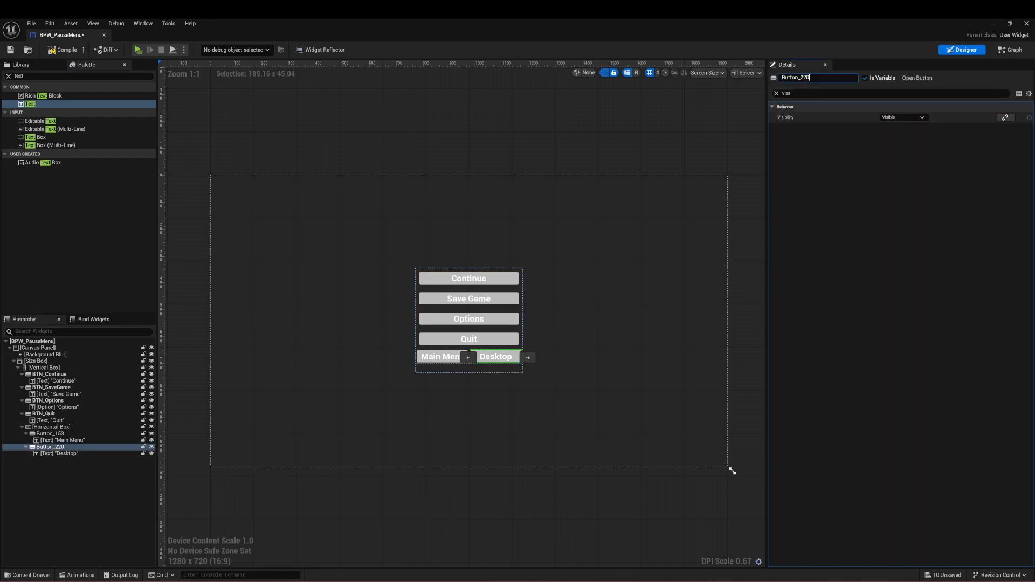
pyautogui.write('BTN_Desktop')
# Step: Rename the button containing the Main Menu text to BTN_MM and save the widget
pyautogui.click(439, 356)
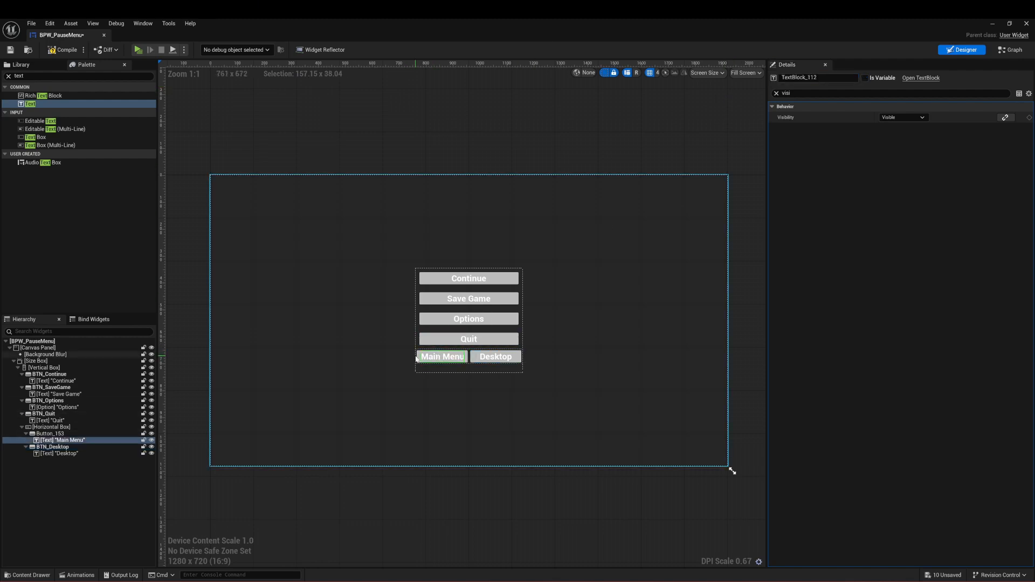
pyautogui.press('F2')
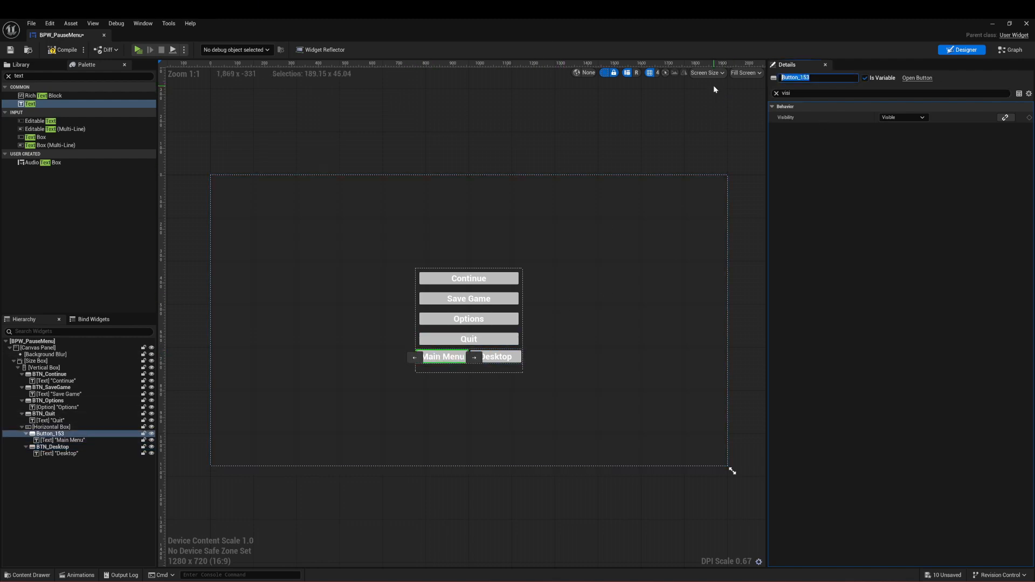
pyautogui.write('BTN_MM')
pyautogui.press('Return')
pyautogui.click(562, 109)
pyautogui.hotkey('ctrl', 's')
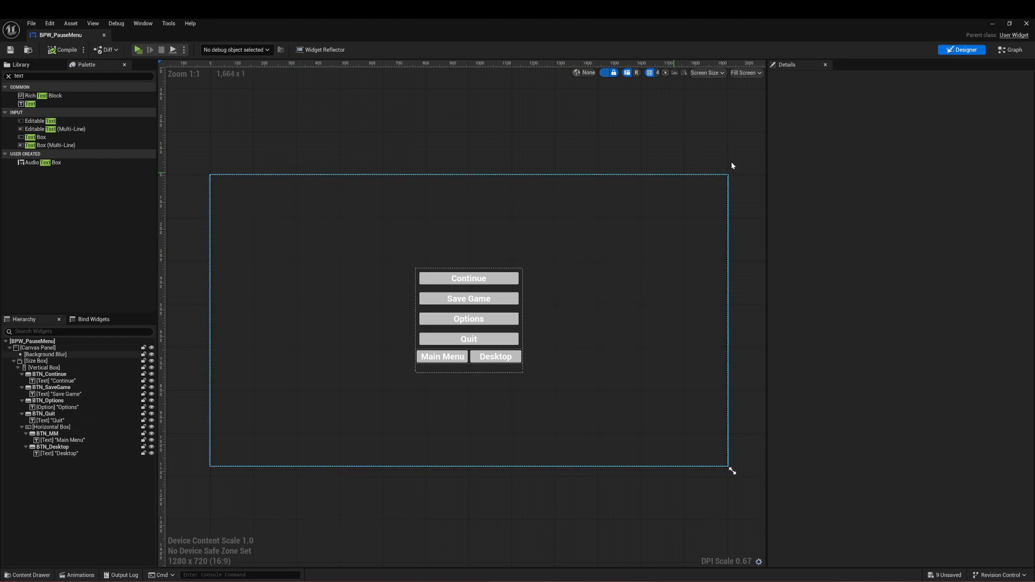
# Step: Switch to the widget's event graph and delete the Event Tick node
pyautogui.click(1013, 50)
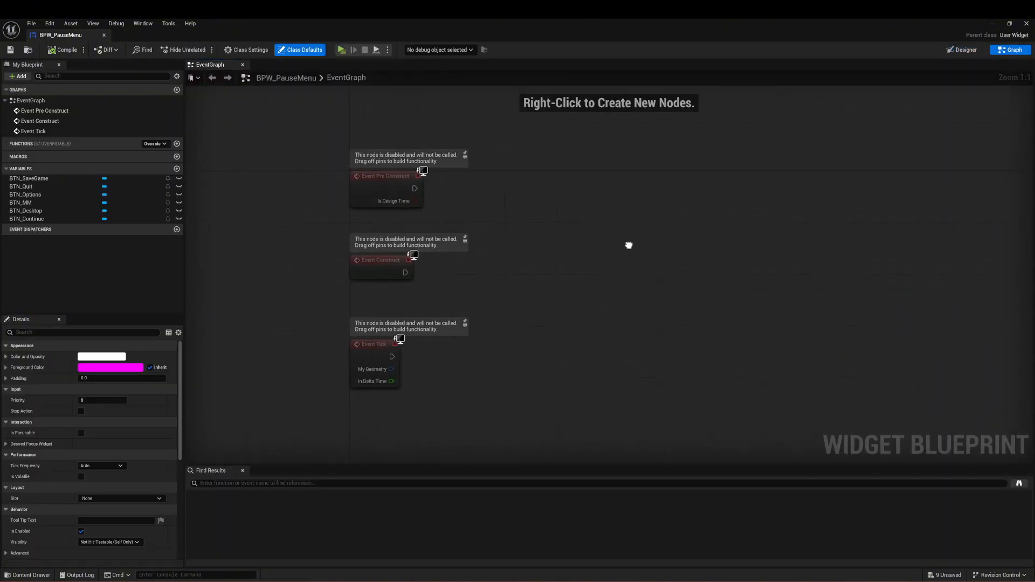
pyautogui.moveTo(629, 245); pyautogui.dragTo(630, 232, button='right')
pyautogui.moveTo(634, 280); pyautogui.dragTo(371, 447)
pyautogui.press('Delete')
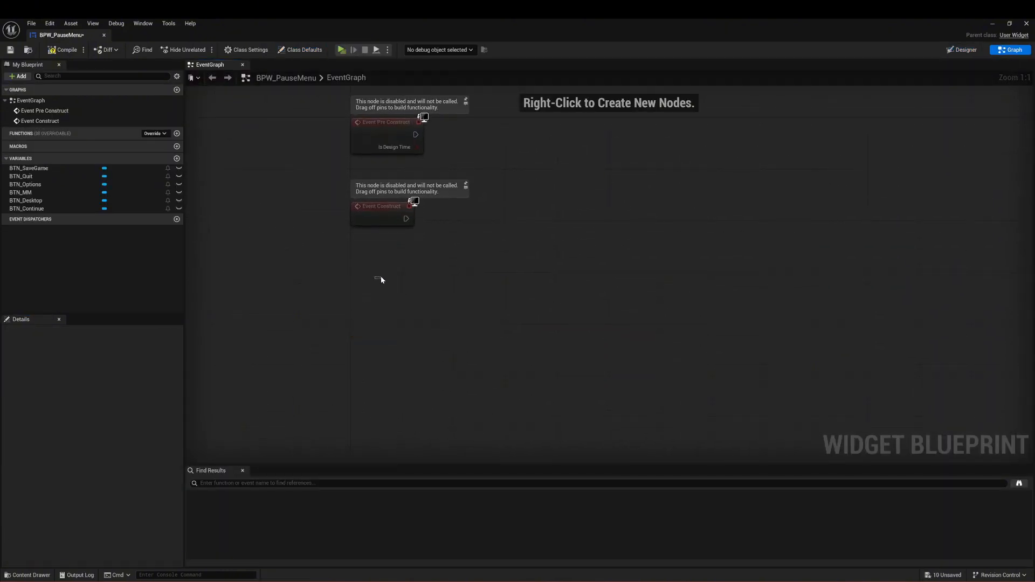
pyautogui.moveTo(382, 278); pyautogui.dragTo(370, 337, button='right')
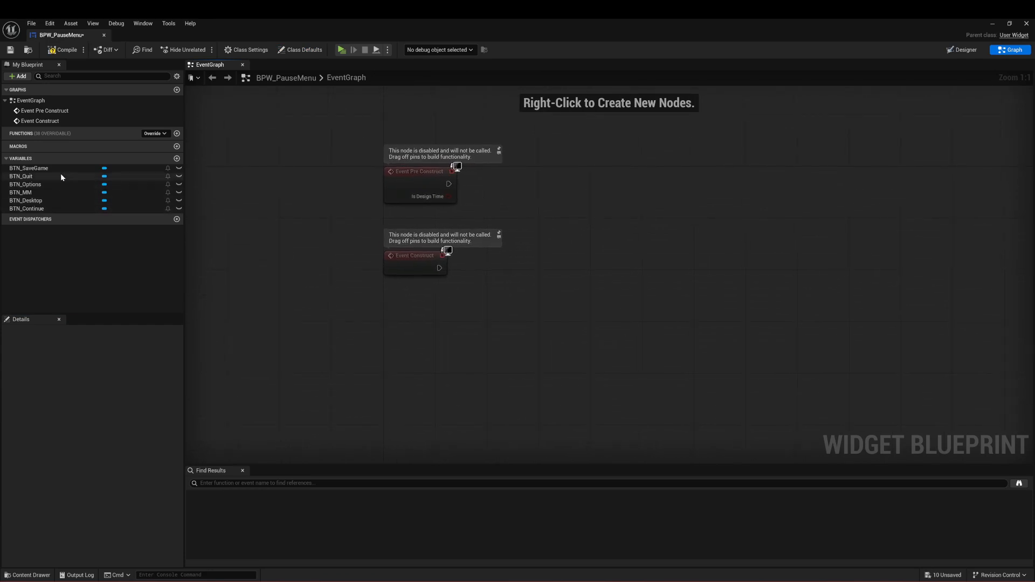
# Step: Add an On Clicked event for BTN_Continue to the event graph
pyautogui.click(75, 208)
pyautogui.moveTo(383, 406); pyautogui.dragTo(348, 327, button='right')
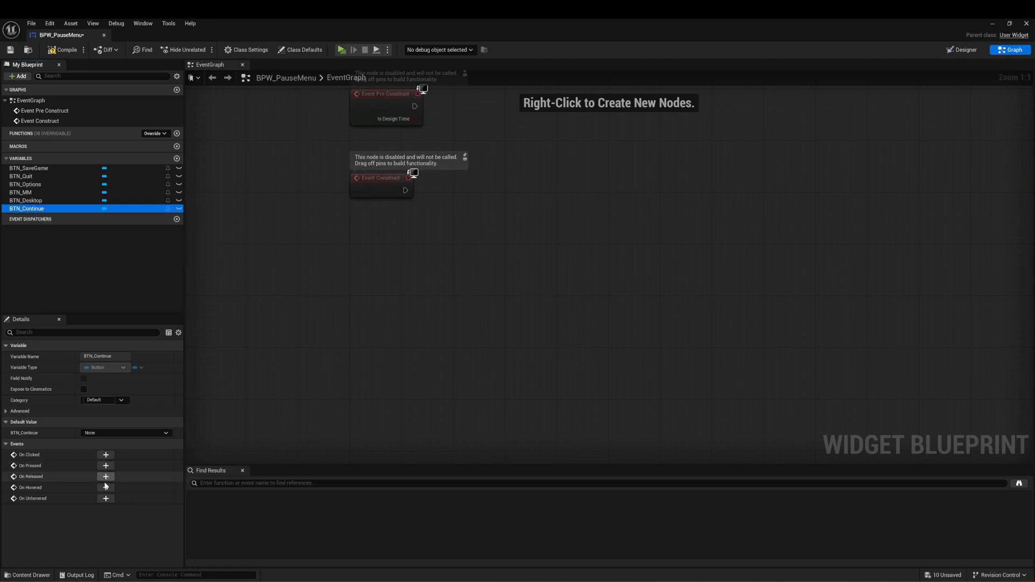
pyautogui.click(110, 456)
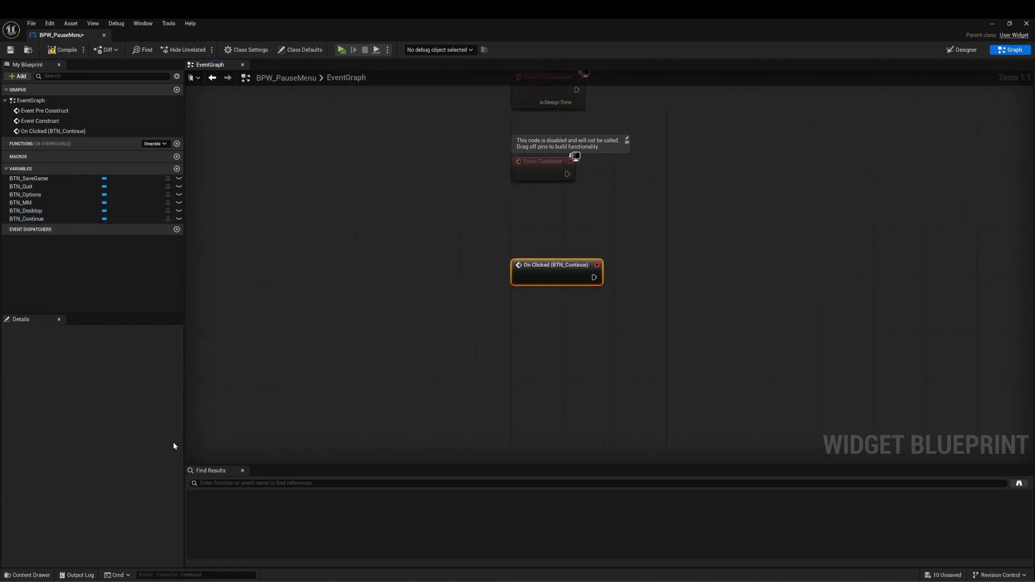
pyautogui.click(702, 316)
pyautogui.moveTo(689, 314); pyautogui.dragTo(473, 297, button='right')
pyautogui.moveTo(430, 256); pyautogui.dragTo(467, 250)
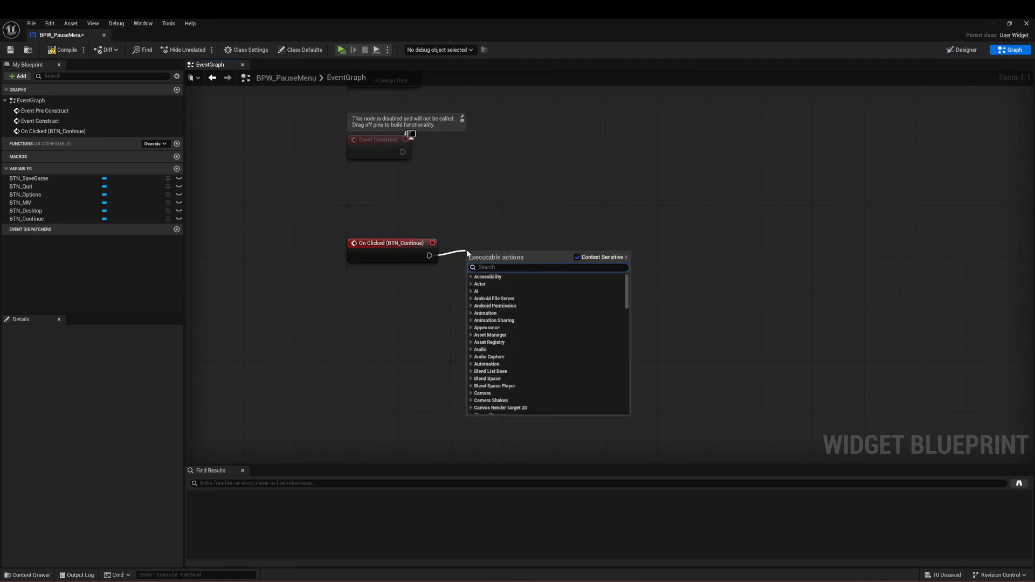
pyautogui.write('remove')
pyautogui.press('Return')
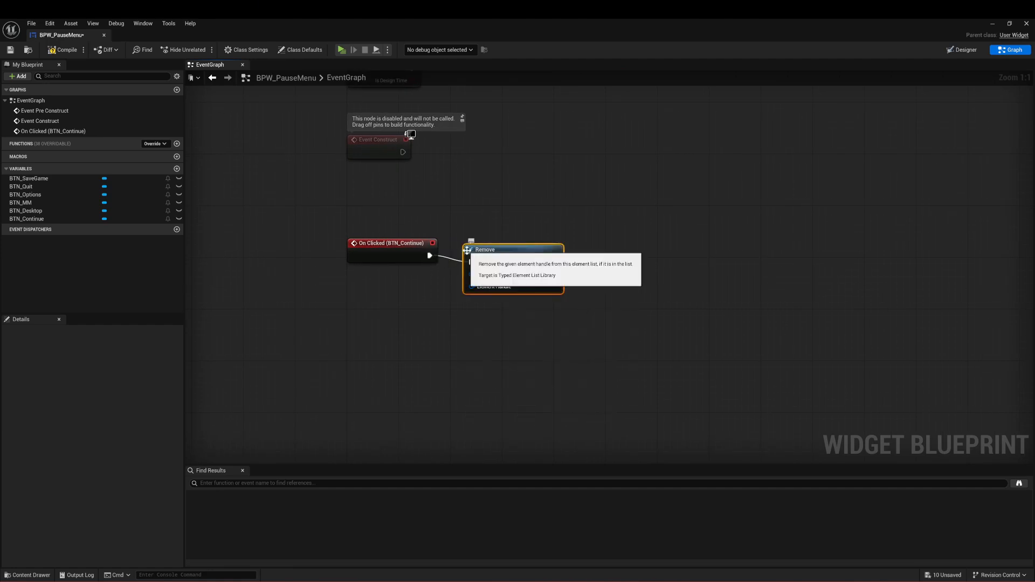
pyautogui.press('Delete')
# Step: Add a Remove from Parent node connected to the On Clicked (BTN_Continue) event's execution output
pyautogui.moveTo(429, 255); pyautogui.dragTo(468, 255)
pyautogui.write('remnove')
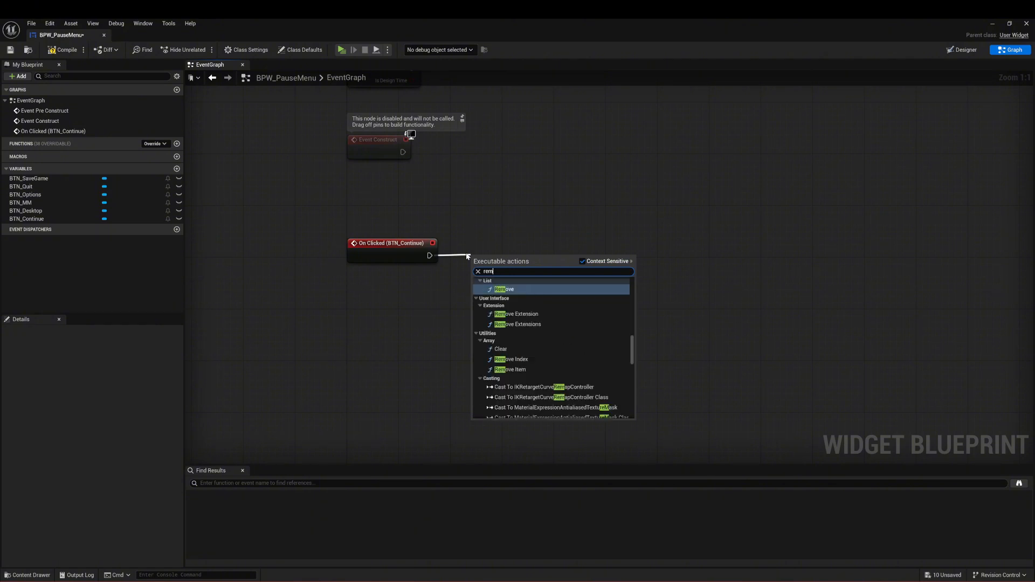
pyautogui.press('BackSpace')
pyautogui.write('ove from pa')
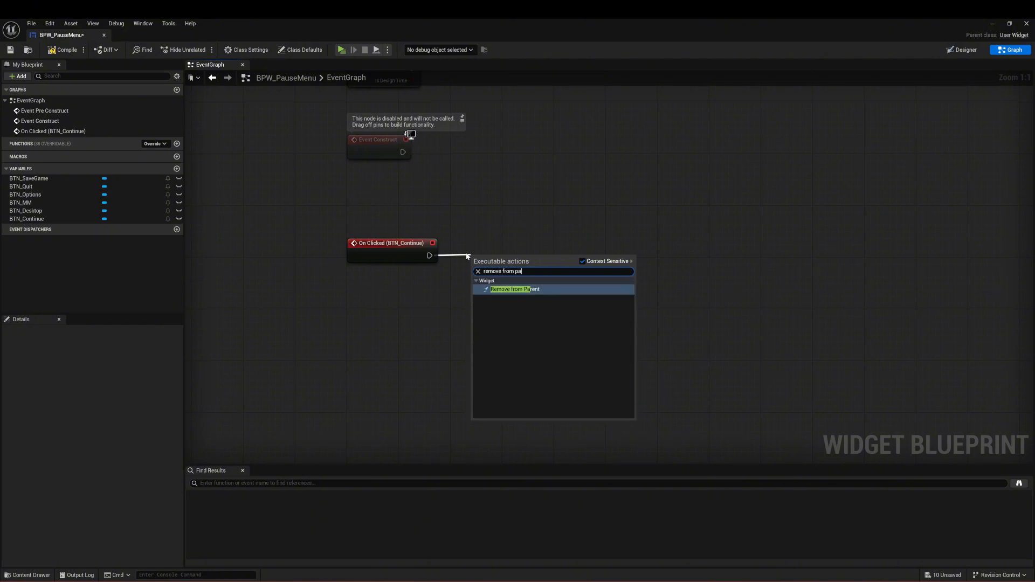
pyautogui.press('Return')
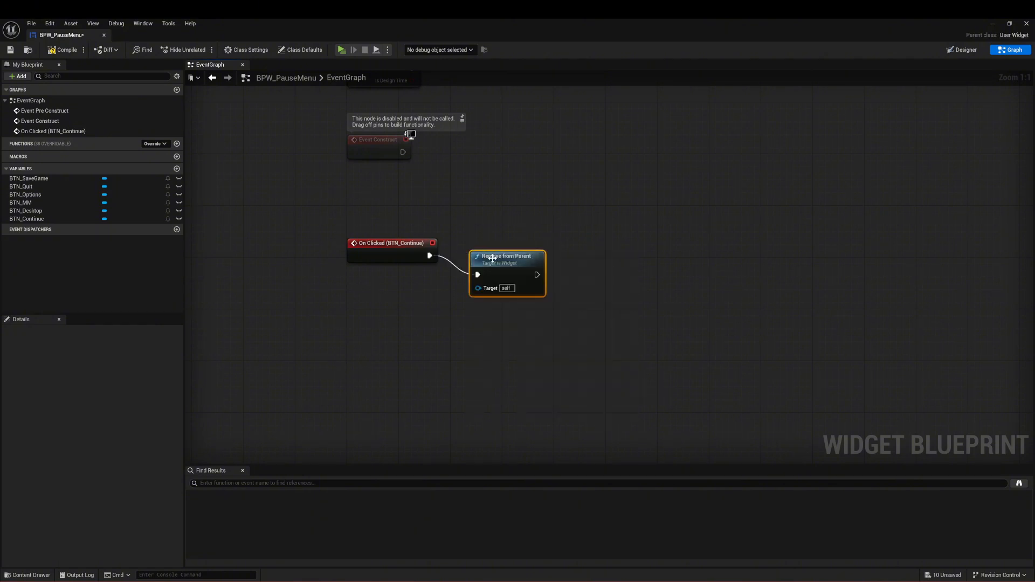
# Step: Align the Remove from Parent node level with and directly beside the On Clicked (BTN_Continue) event
pyautogui.moveTo(493, 260); pyautogui.dragTo(475, 242)
pyautogui.click(482, 201)
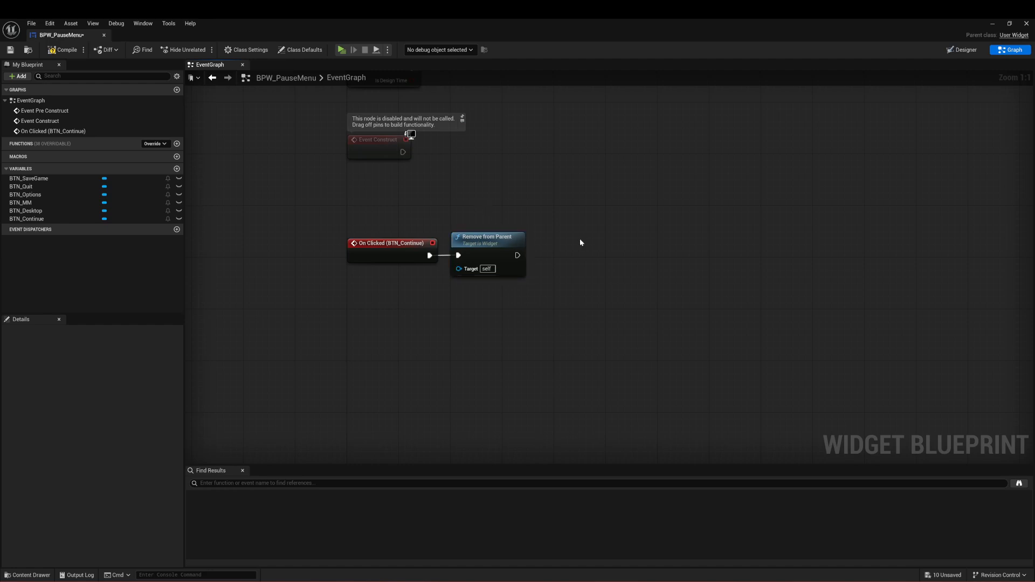
pyautogui.moveTo(575, 231); pyautogui.dragTo(299, 323)
pyautogui.click(379, 311)
pyautogui.moveTo(360, 370); pyautogui.dragTo(408, 379, button='right')
pyautogui.moveTo(616, 229); pyautogui.dragTo(629, 281)
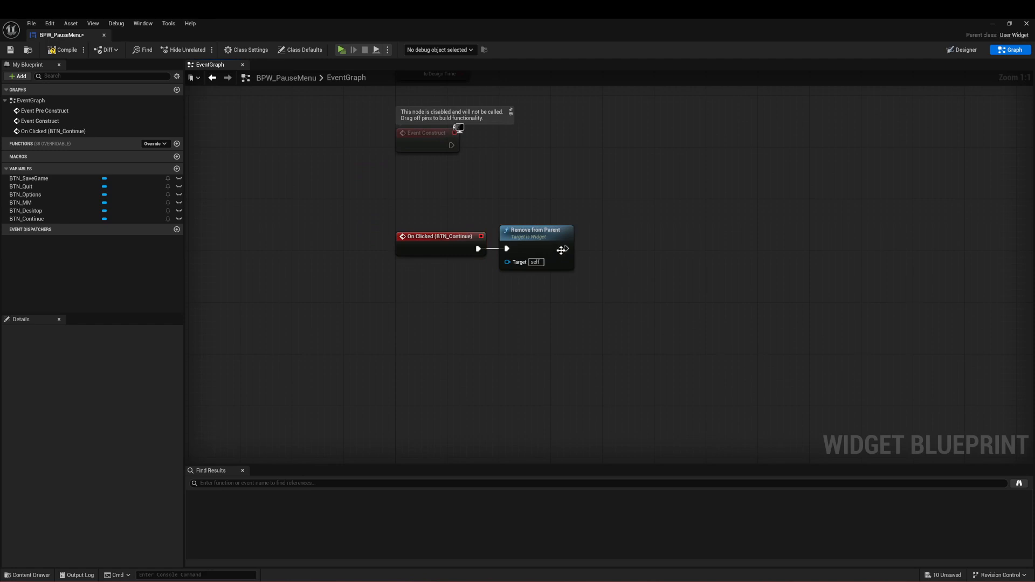
pyautogui.moveTo(561, 250); pyautogui.dragTo(723, 240)
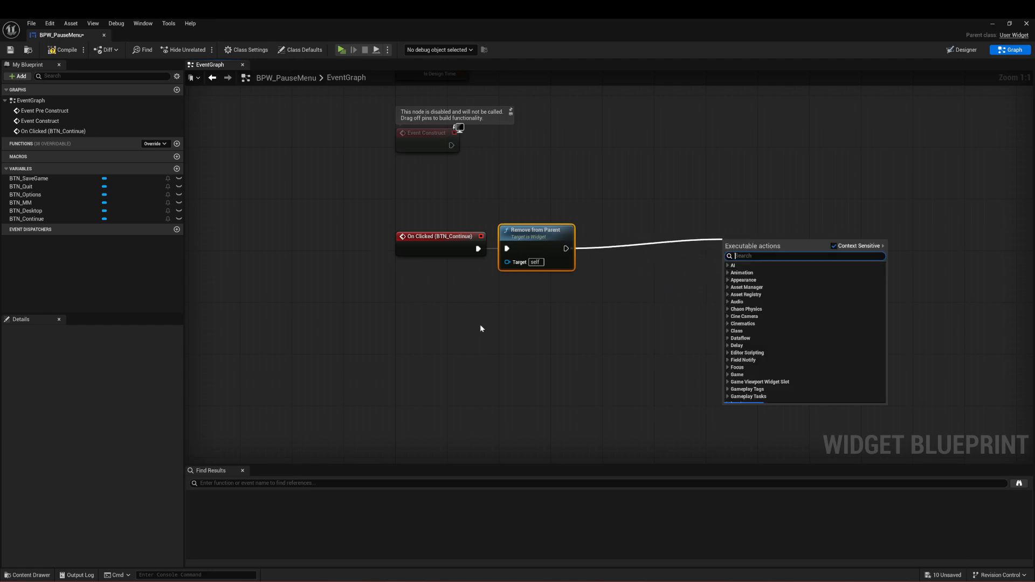
pyautogui.click(482, 328)
pyautogui.moveTo(516, 352); pyautogui.dragTo(543, 315, button='right')
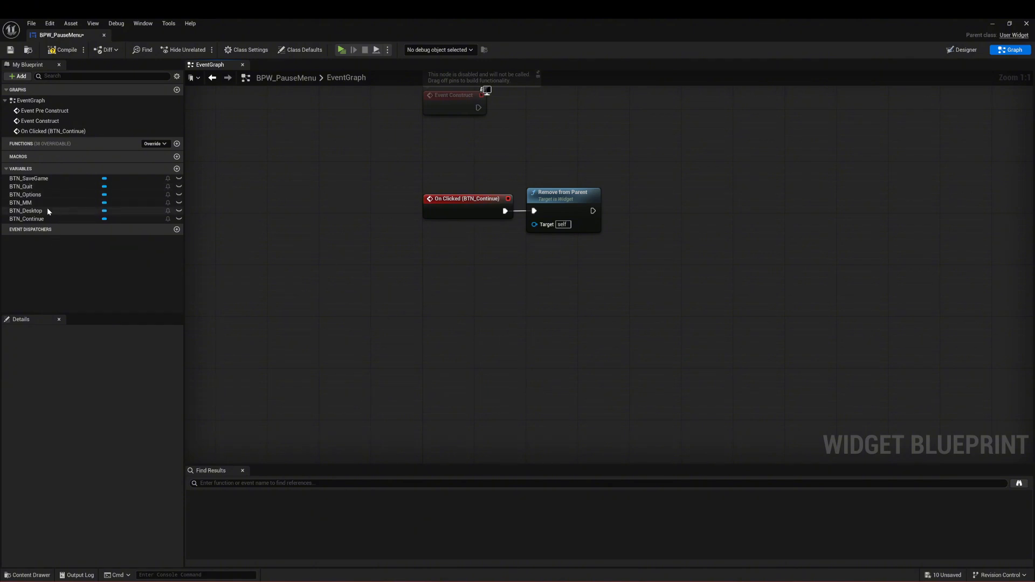
# Step: Compile and save the pause menu widget, and return to its Designer view
pyautogui.click(51, 185)
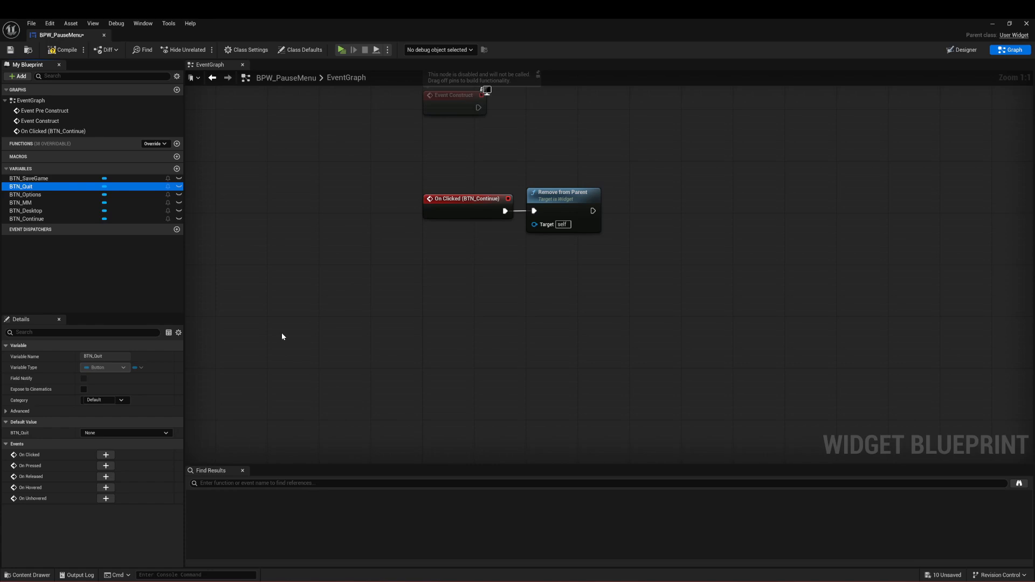
pyautogui.click(59, 51)
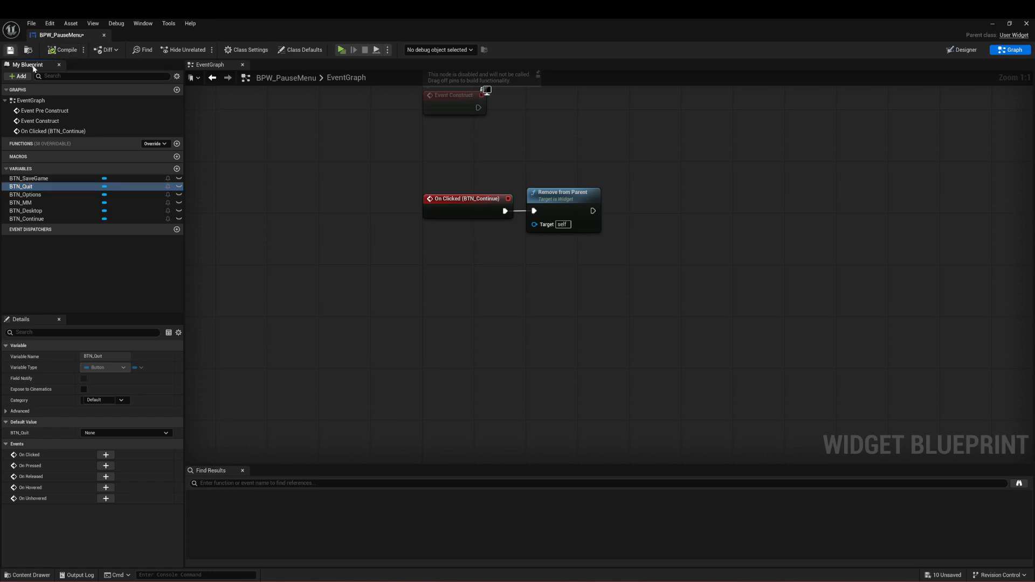
pyautogui.click(943, 51)
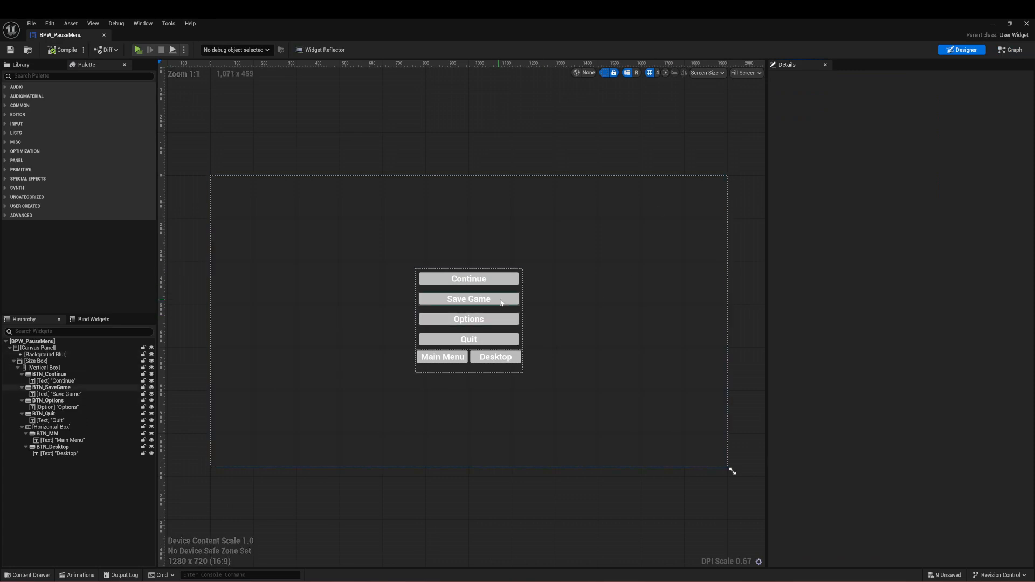
# Step: Rename the horizontal box holding the Main Menu and Desktop buttons to Quit_Options and save the widget
pyautogui.click(470, 363)
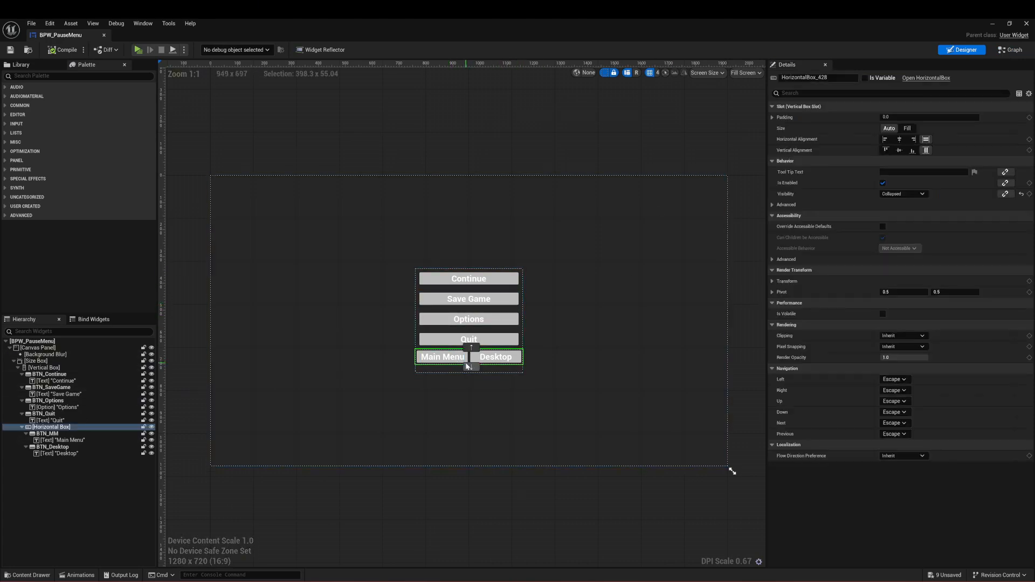
pyautogui.click(850, 79)
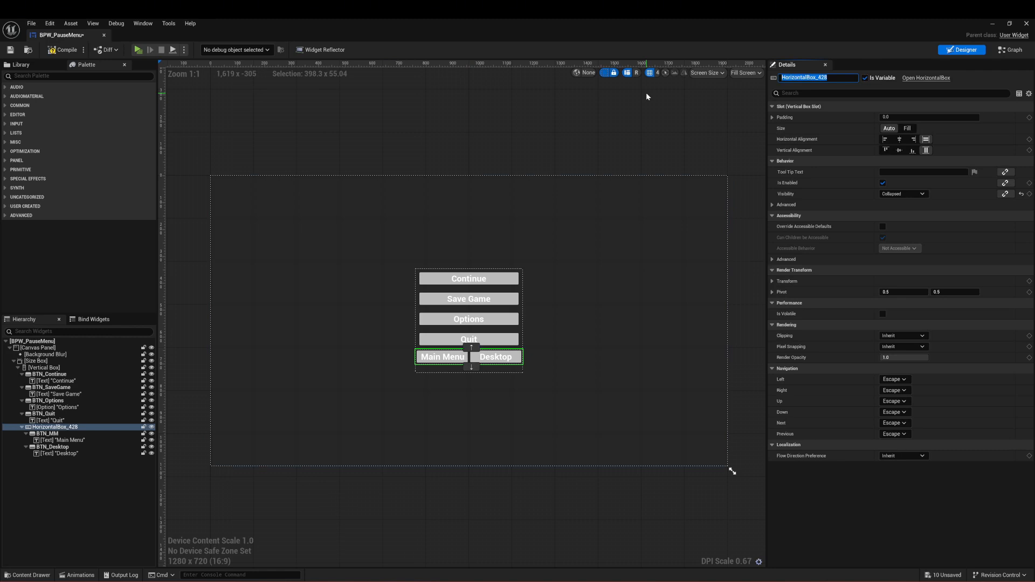
pyautogui.write('Quit_Options')
pyautogui.click(657, 109)
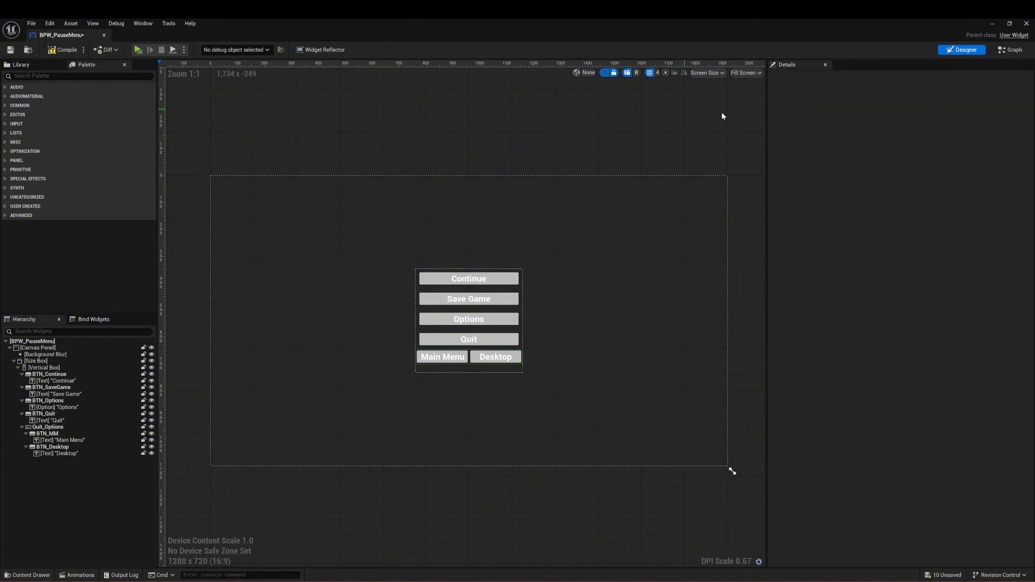
pyautogui.click(11, 50)
# Step: Return to the event graph and add an On Clicked event for BTN_Quit
pyautogui.click(1011, 50)
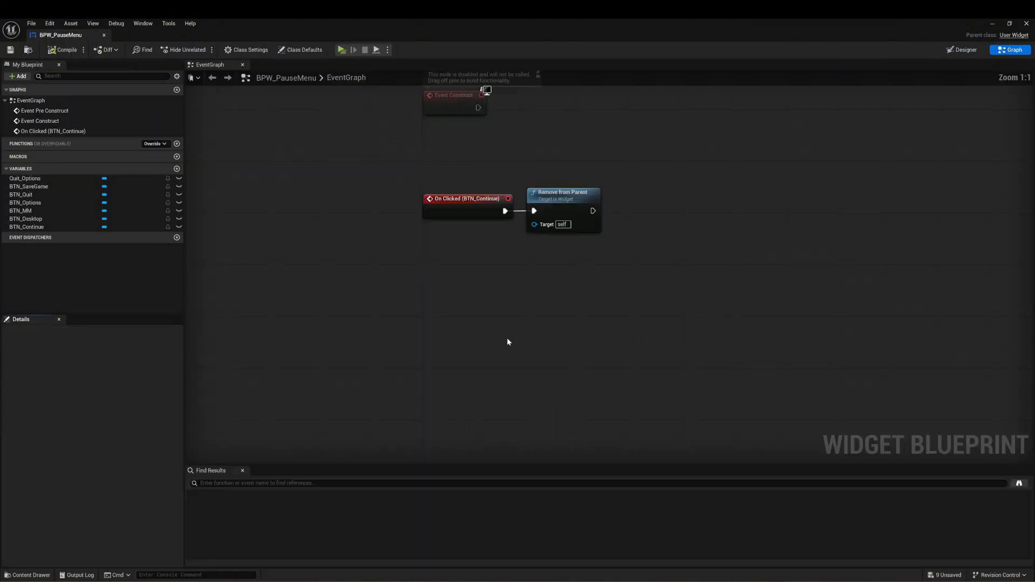
pyautogui.click(64, 195)
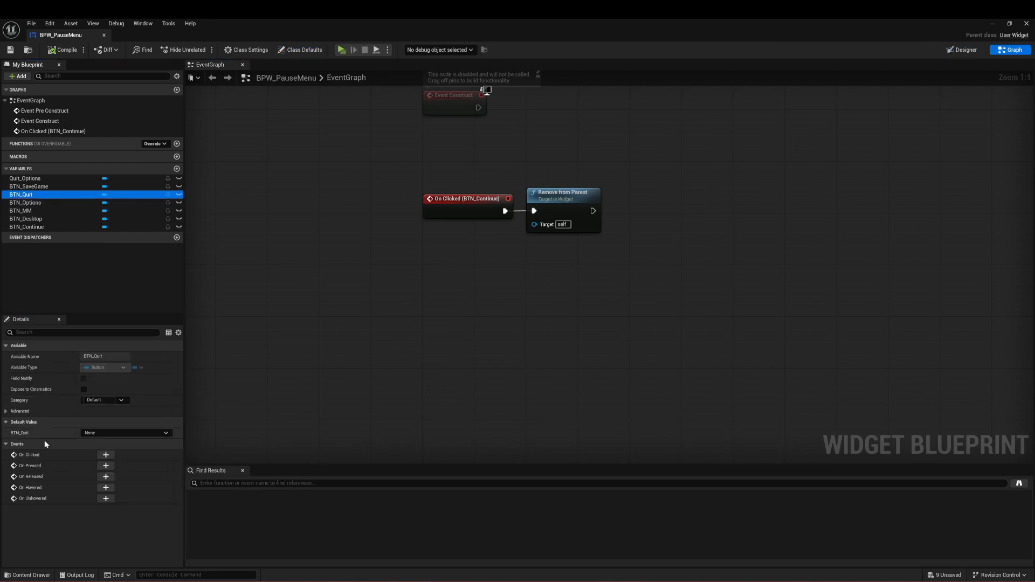
pyautogui.click(106, 454)
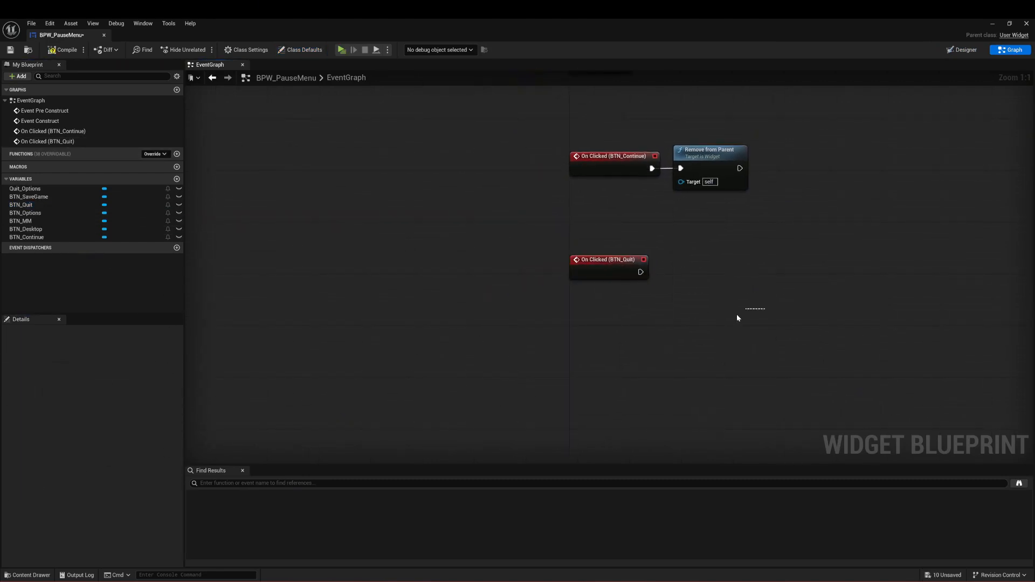
pyautogui.moveTo(737, 314); pyautogui.dragTo(382, 278, button='right')
# Step: Add a getter for the Quit_Options variable below the On Clicked (BTN_Quit) event
pyautogui.moveTo(60, 192); pyautogui.dragTo(365, 298)
pyautogui.click(394, 316)
pyautogui.moveTo(543, 270); pyautogui.dragTo(536, 262, button='right')
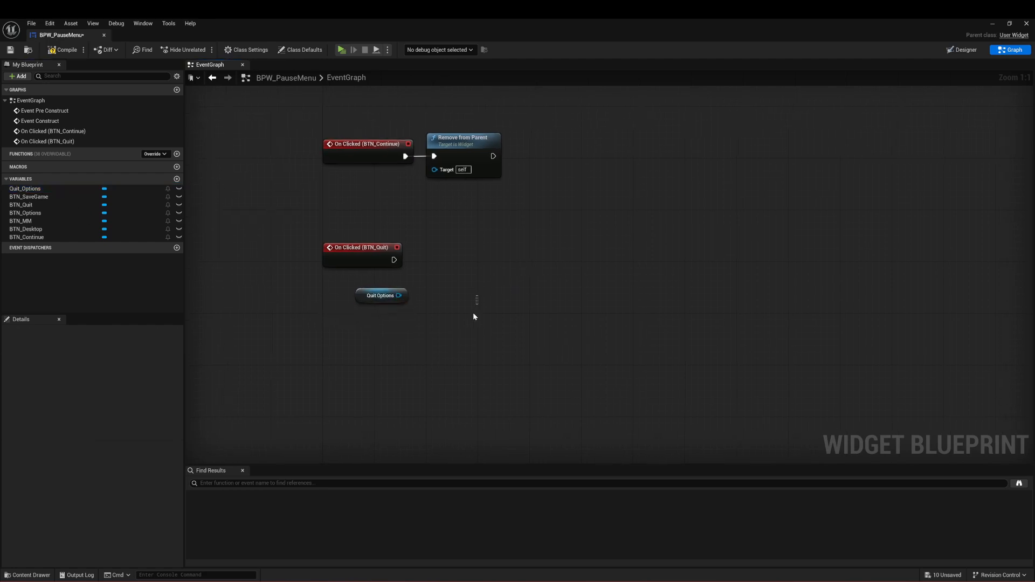
# Step: Add a Set Visibility node targeting the Quit Options reference and place it to the right of the BTN_Quit event
pyautogui.moveTo(386, 292); pyautogui.dragTo(421, 280)
pyautogui.write('set visi')
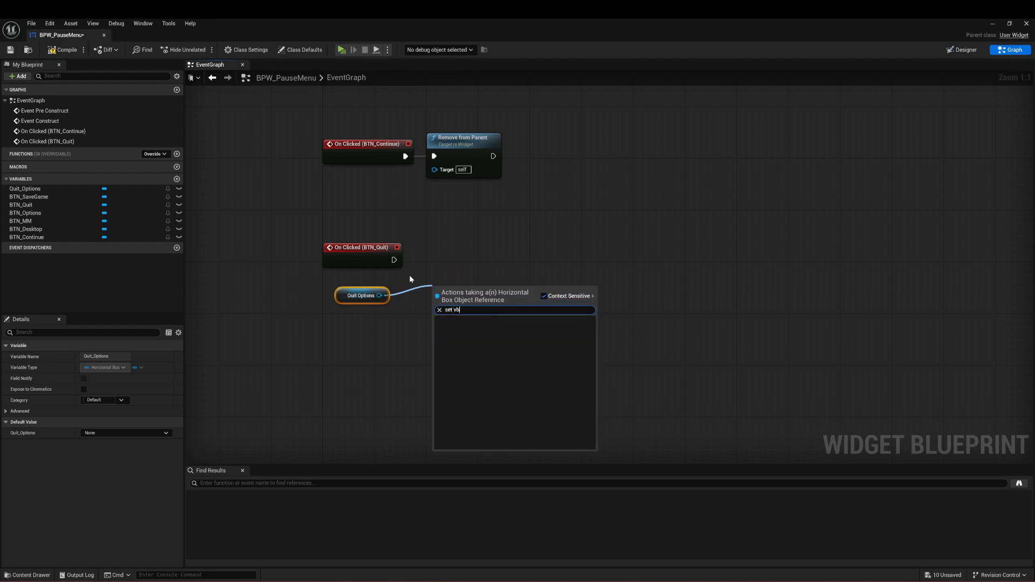
pyautogui.click(504, 335)
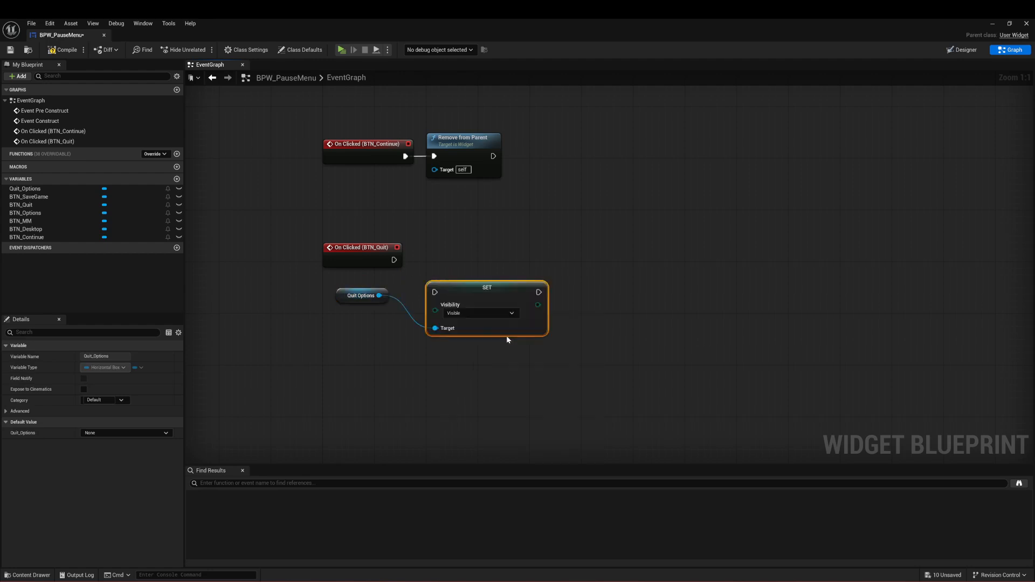
pyautogui.moveTo(483, 292); pyautogui.dragTo(542, 255)
pyautogui.click(437, 274)
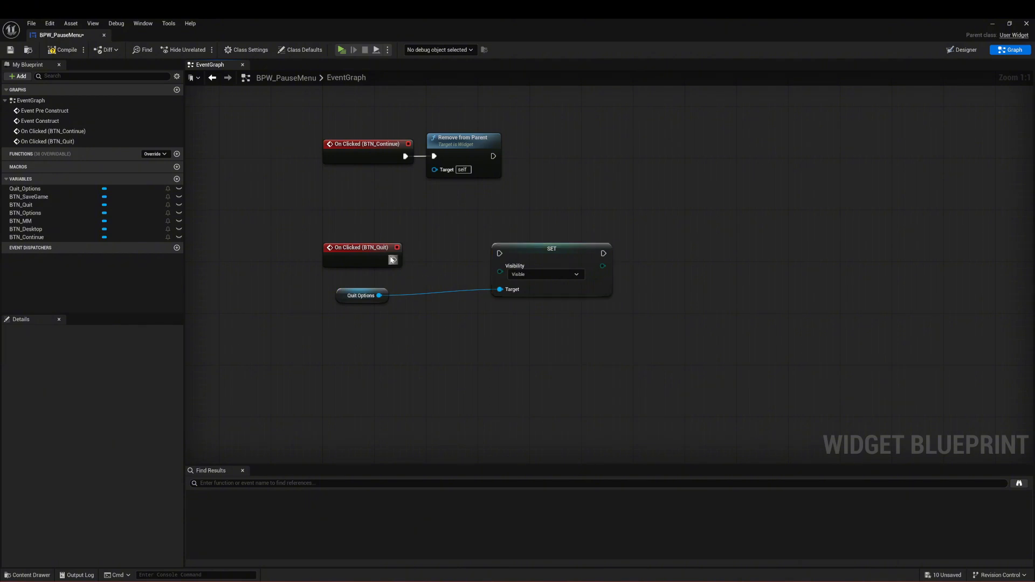
# Step: Add a Flip Flop node driven by the On Clicked (BTN_Quit) event and align it beside the event
pyautogui.moveTo(394, 260); pyautogui.dragTo(446, 263)
pyautogui.write('flip fl')
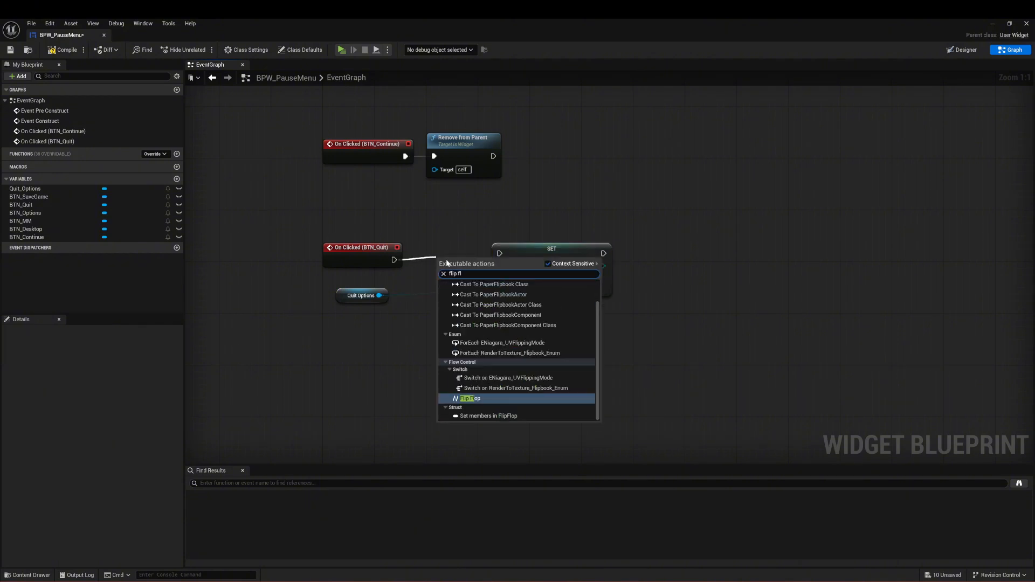
pyautogui.press('Return')
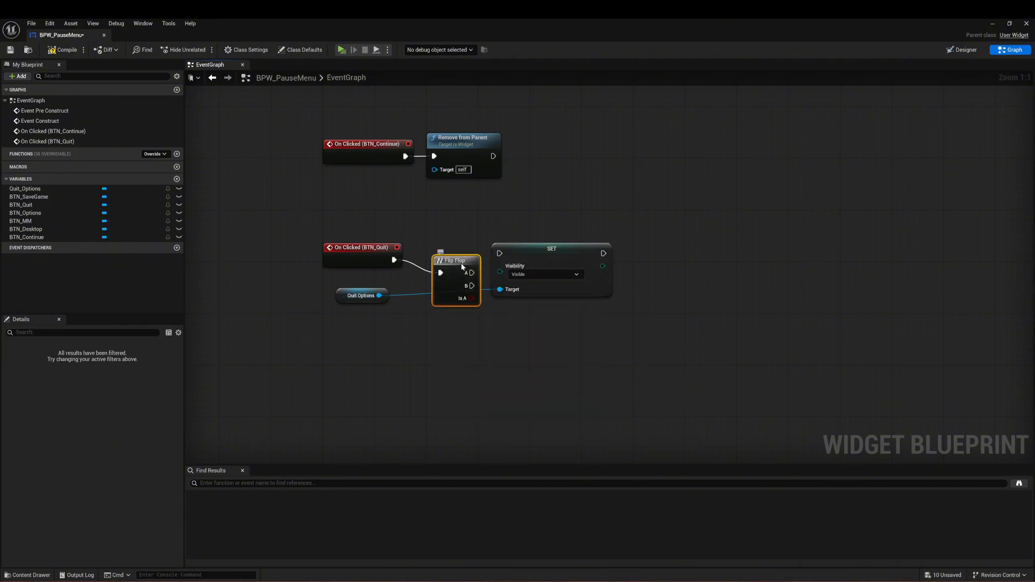
pyautogui.moveTo(462, 267); pyautogui.dragTo(450, 254)
# Step: Connect the Flip Flop's A output to the Set Visibility node, spacing that node and the Quit Options reference around it
pyautogui.moveTo(341, 289); pyautogui.dragTo(427, 316)
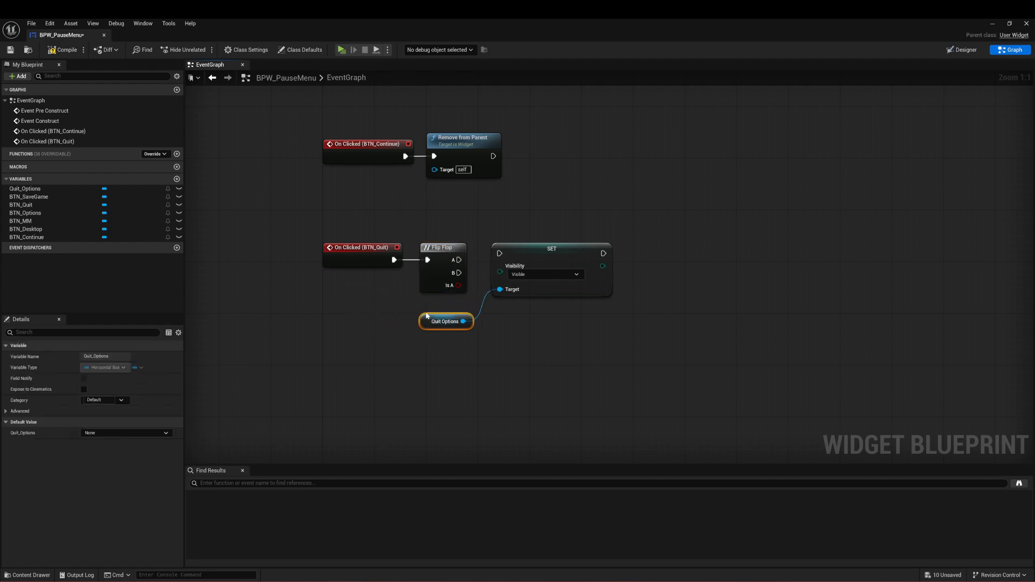
pyautogui.moveTo(551, 252); pyautogui.dragTo(610, 247)
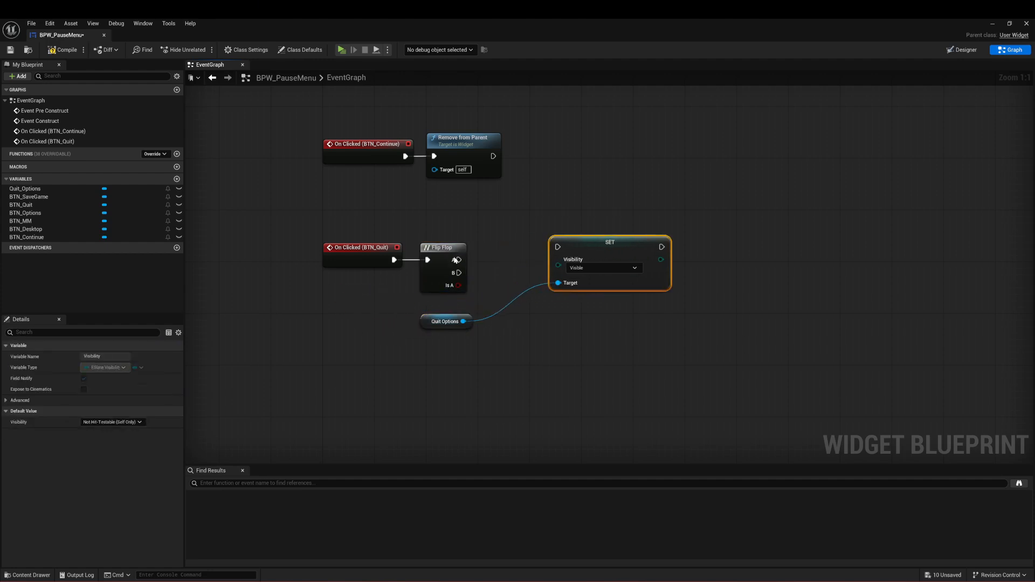
pyautogui.moveTo(459, 260); pyautogui.dragTo(558, 247)
pyautogui.moveTo(458, 322); pyautogui.dragTo(477, 328)
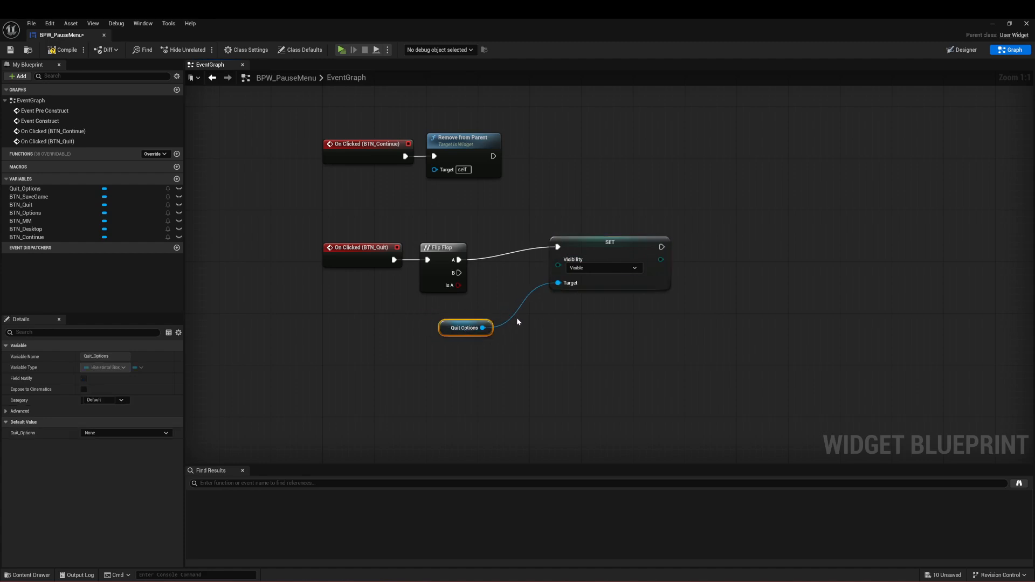
# Step: Duplicate the Set Visibility node below the original and connect the Flip Flop's B output to the copy
pyautogui.click(605, 237)
pyautogui.hotkey('ctrl', 'd')
pyautogui.moveTo(589, 319); pyautogui.dragTo(558, 311)
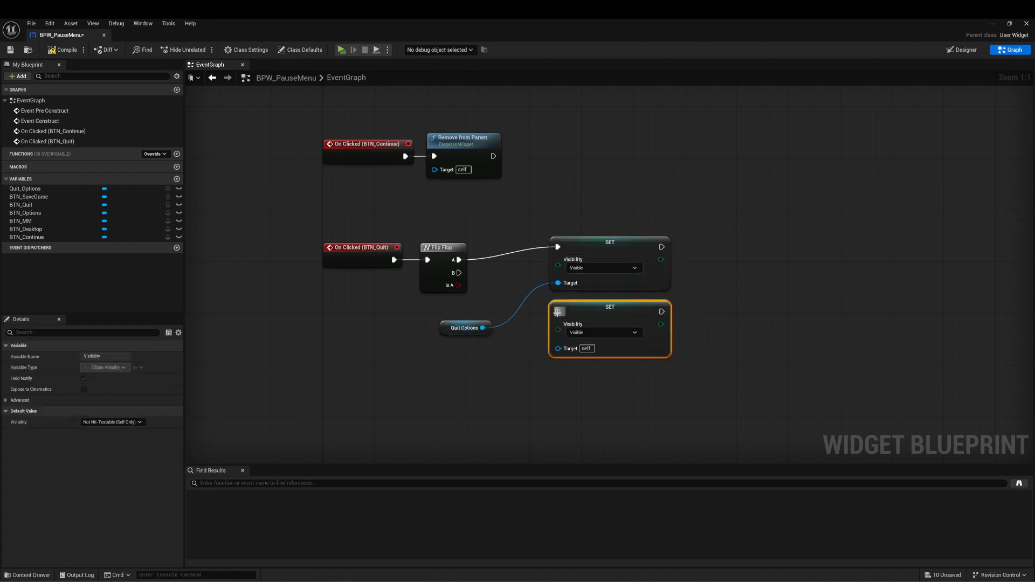
pyautogui.moveTo(459, 273); pyautogui.dragTo(558, 312)
# Step: Set the duplicated node's visibility to Collapsed and connect the Quit Options reference to its target
pyautogui.click(585, 332)
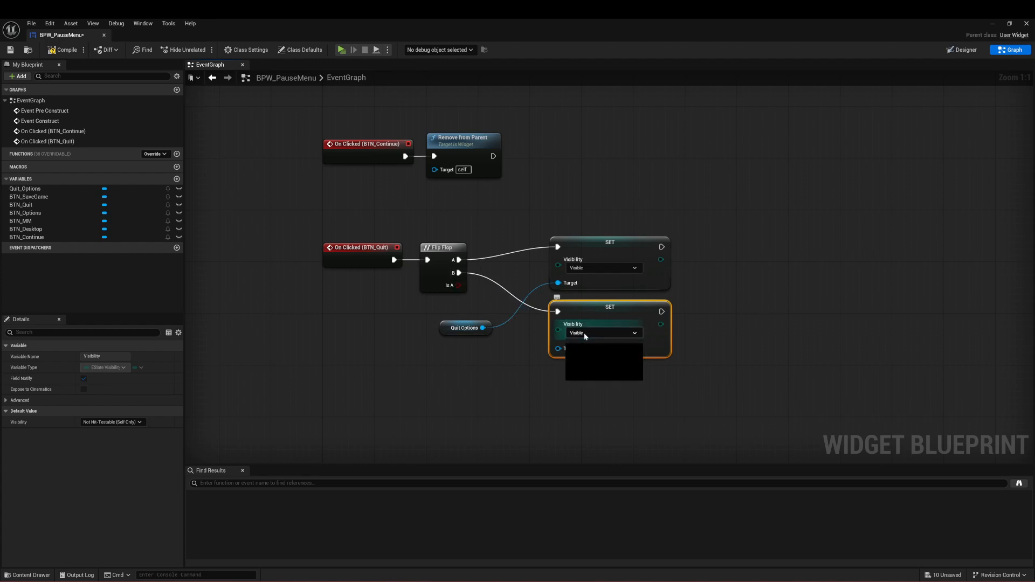
pyautogui.click(591, 353)
pyautogui.click(565, 373)
pyautogui.moveTo(482, 328); pyautogui.dragTo(564, 353)
pyautogui.moveTo(446, 330); pyautogui.dragTo(472, 336)
pyautogui.click(651, 378)
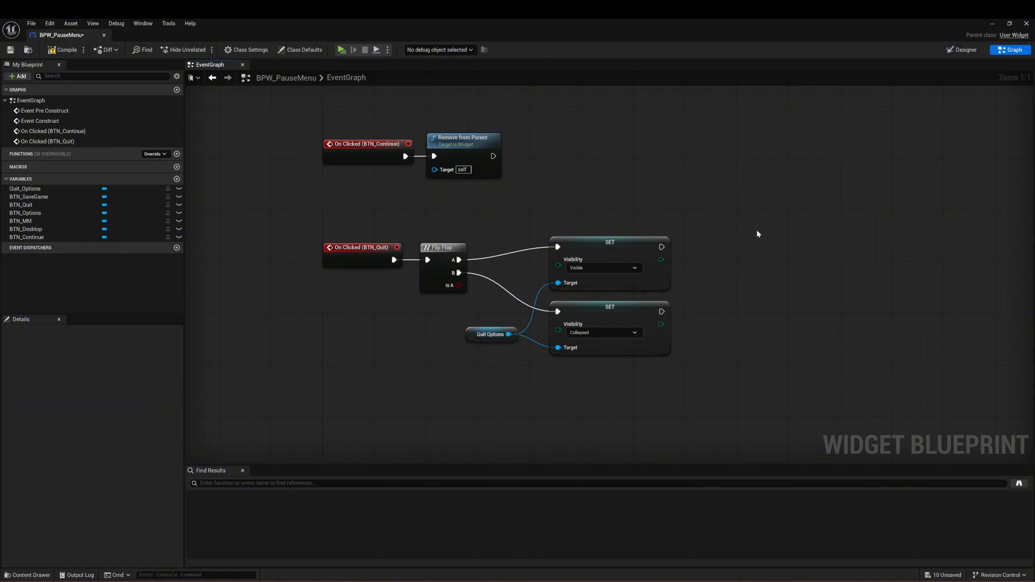
# Step: Wrap all the BTN_Quit nodes in a comment box titled "Quit Button / Options"
pyautogui.moveTo(749, 222); pyautogui.dragTo(293, 375)
pyautogui.write('c')
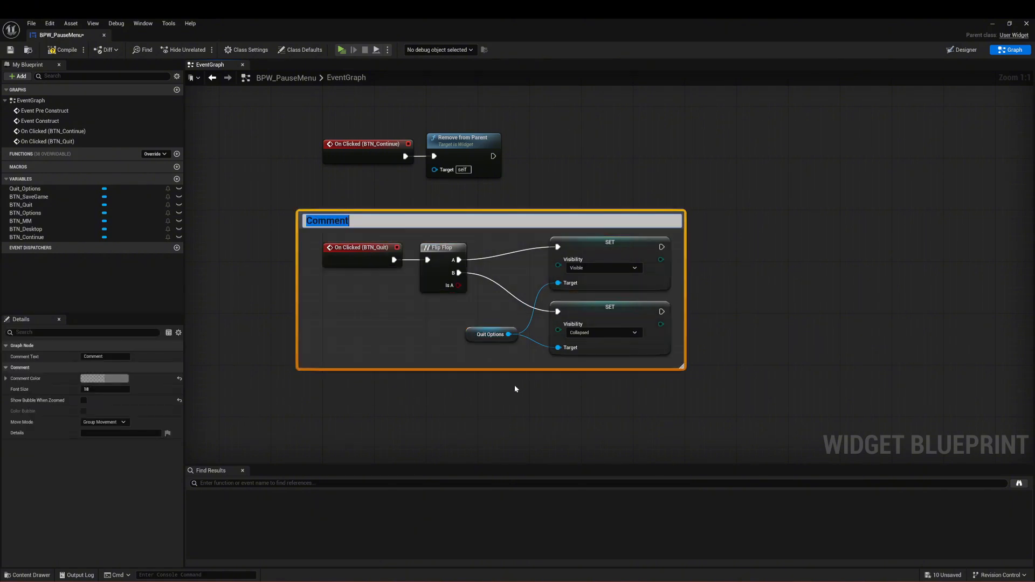
pyautogui.write('Quit Button / Optionms')
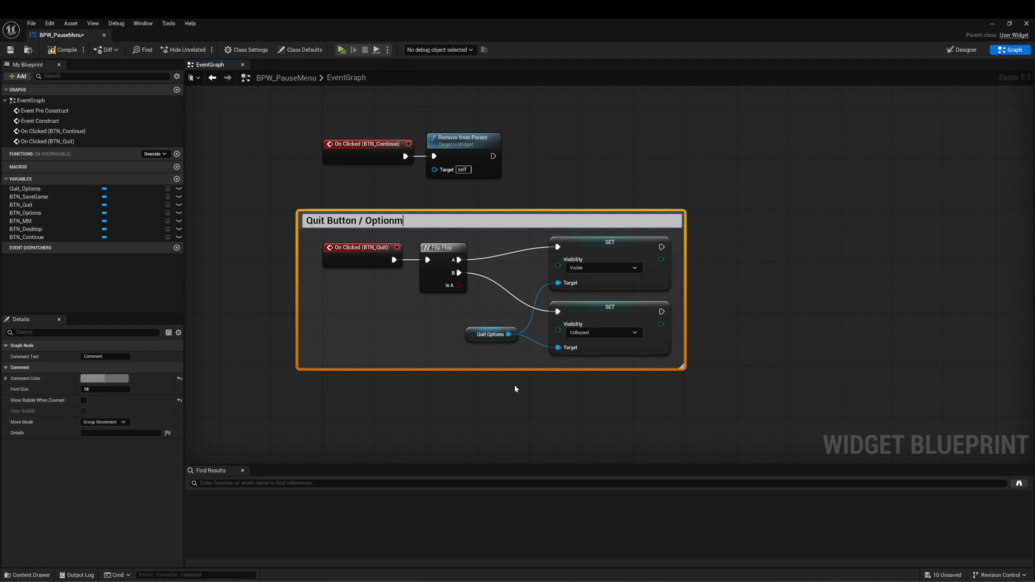
pyautogui.press('Return')
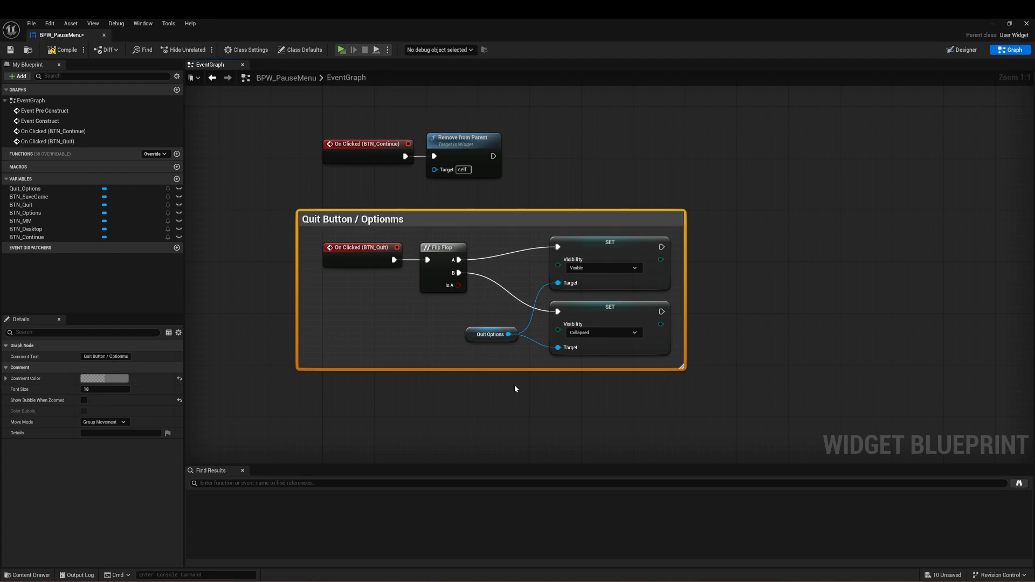
pyautogui.doubleClick(392, 221)
pyautogui.write('Options')
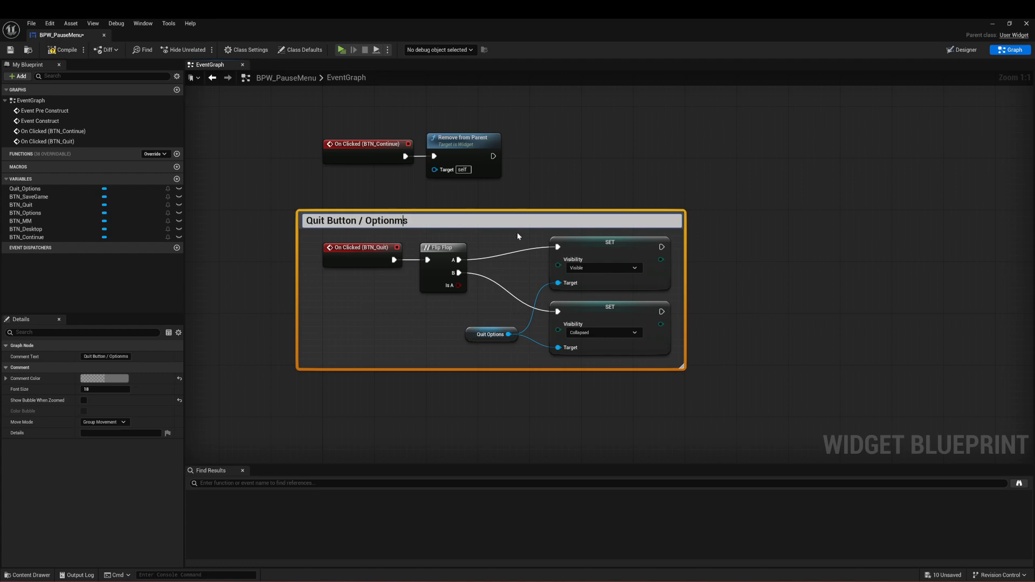
pyautogui.press('Return')
pyautogui.click(602, 206)
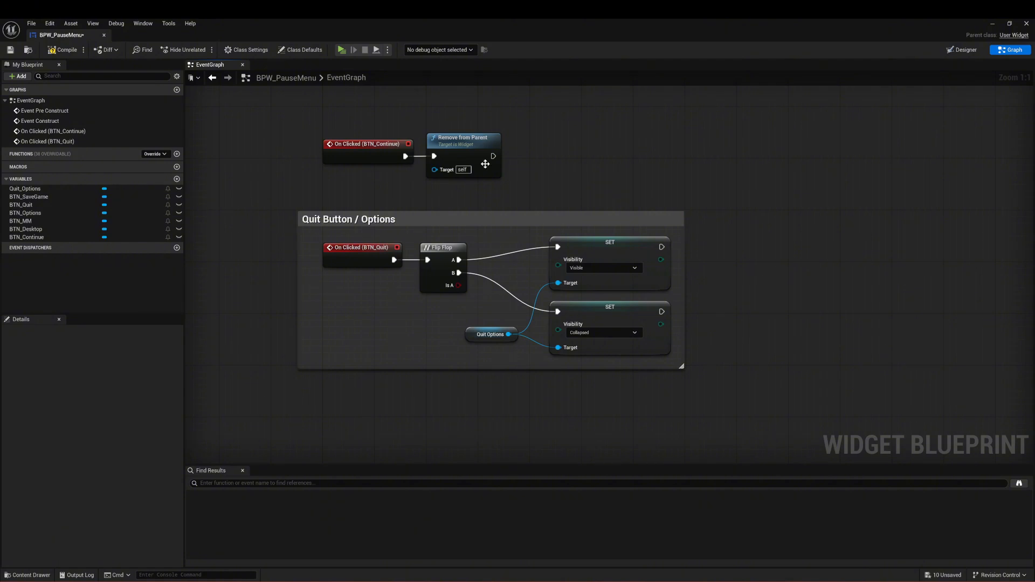
# Step: Move the Quit Button / Options comment group slightly down and to the right, away from the BTN_Continue nodes
pyautogui.click(519, 217)
pyautogui.moveTo(517, 219); pyautogui.dragTo(536, 232)
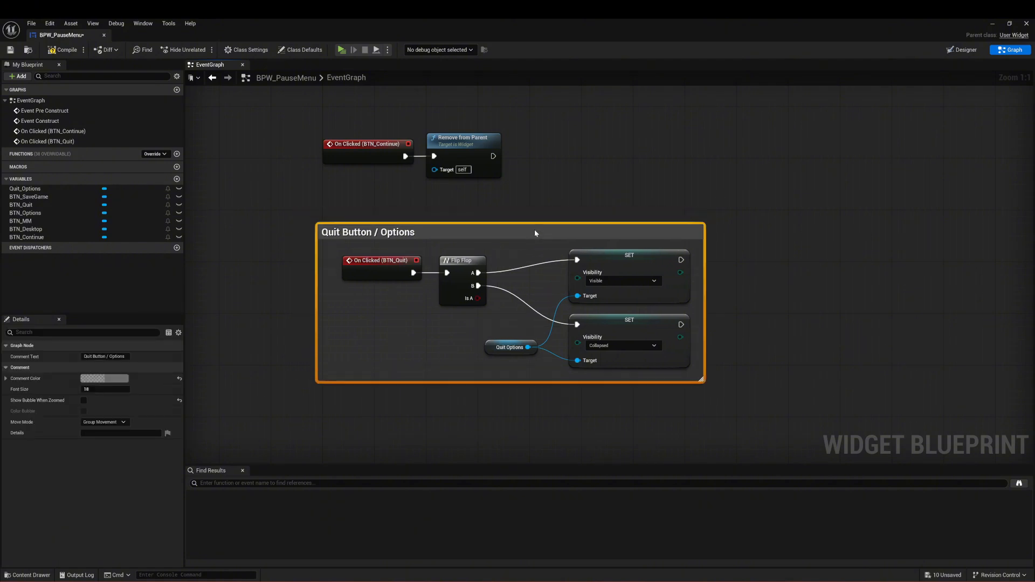
pyautogui.click(623, 192)
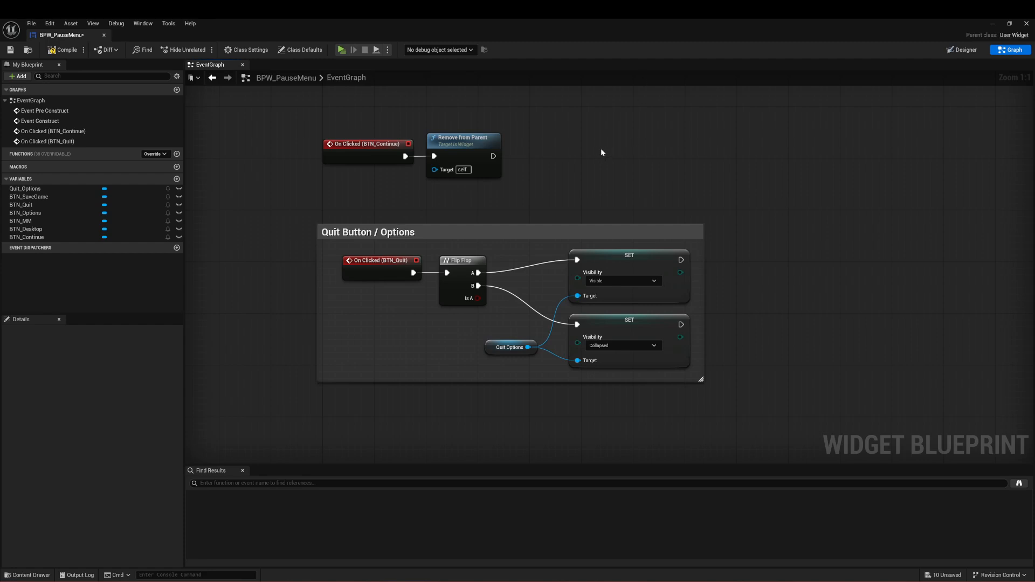
pyautogui.hotkey('ctrl', 'space')
pyautogui.click(995, 389)
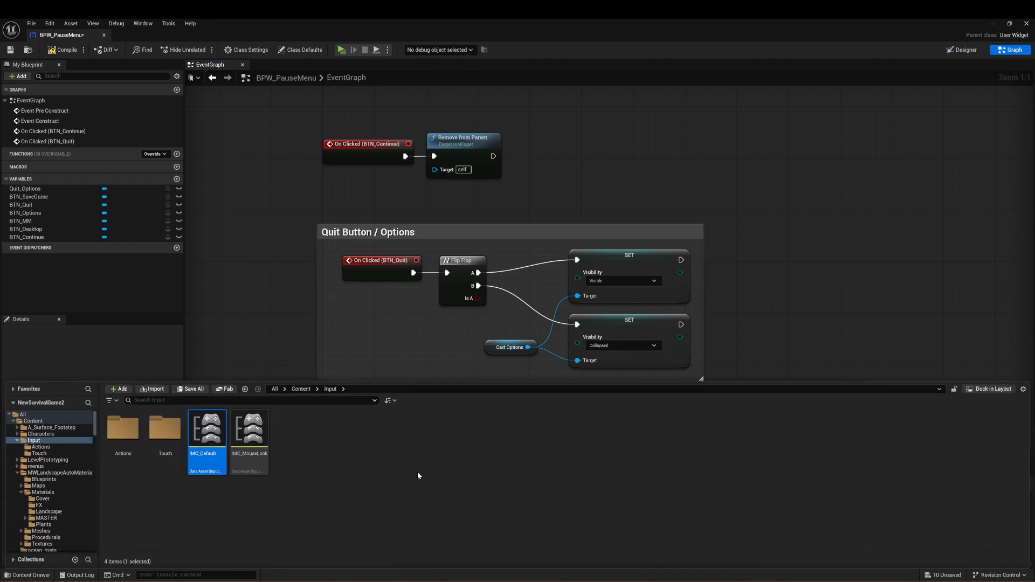
pyautogui.click(815, 359)
pyautogui.hotkey('ctrl', 'space')
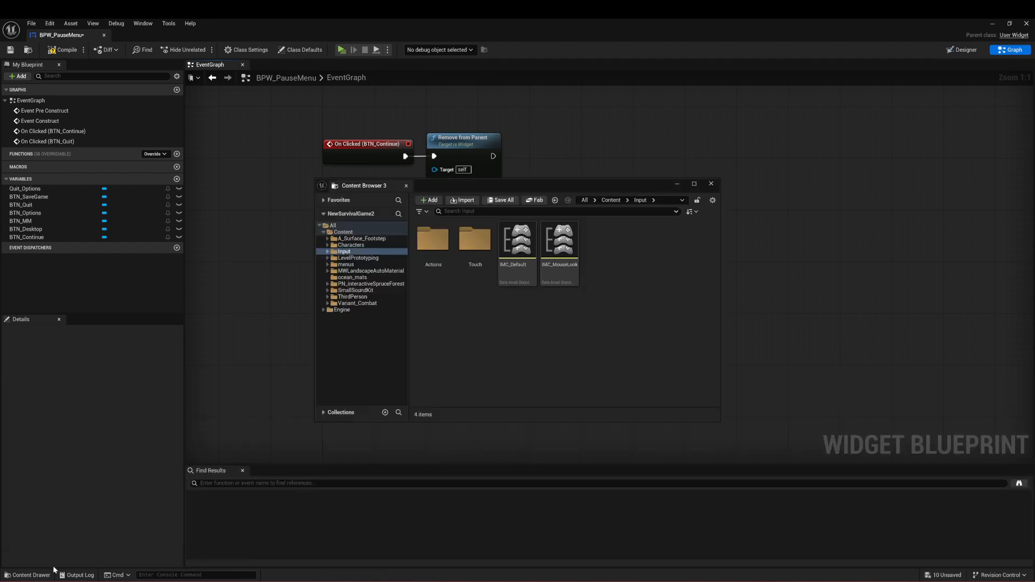
# Step: Open the BP_ThirdPersonCharacter blueprint from the Content/ThirdPerson/Blueprints folder
pyautogui.click(30, 575)
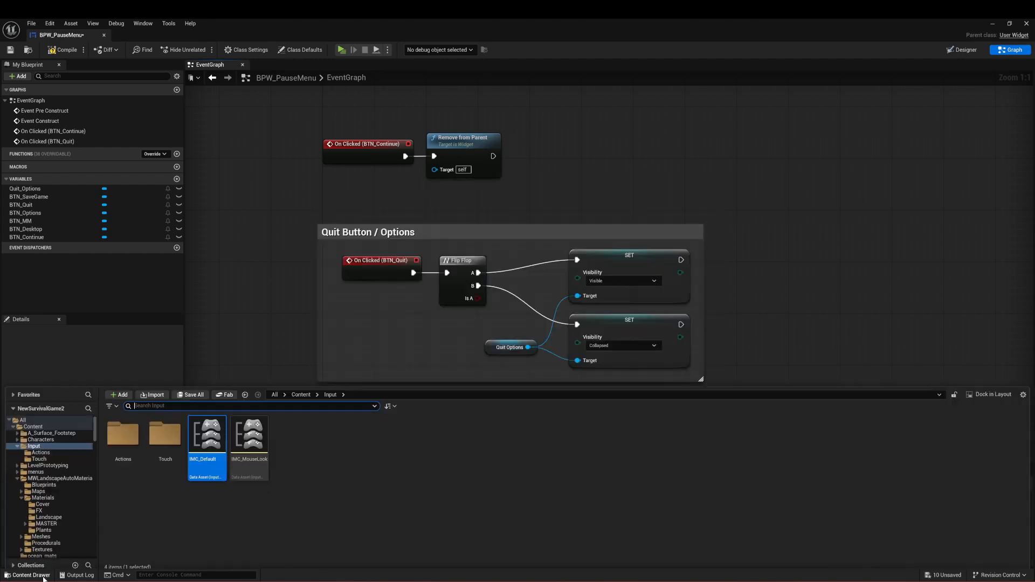
pyautogui.click(300, 390)
pyautogui.click(499, 437)
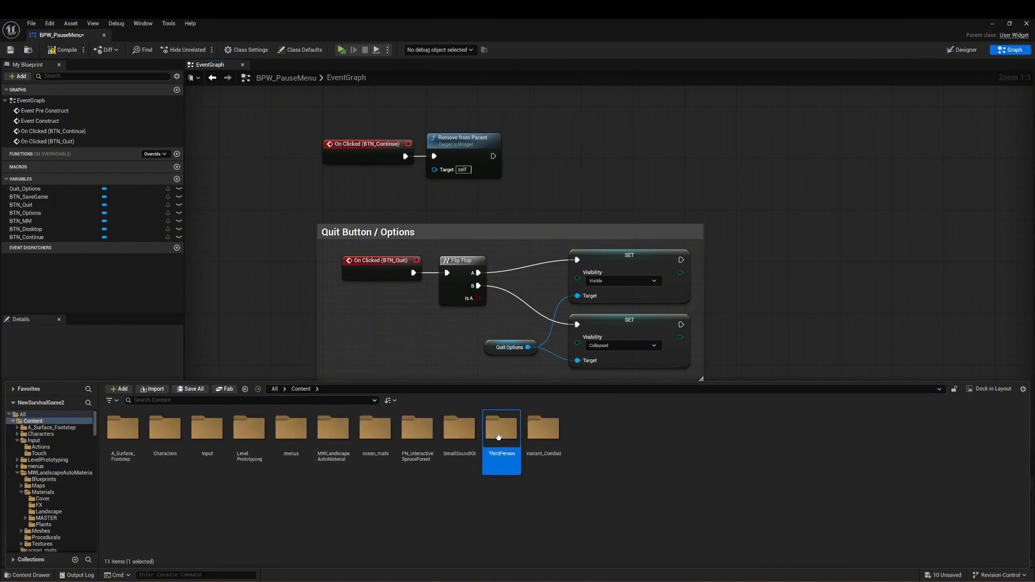
pyautogui.doubleClick(499, 437)
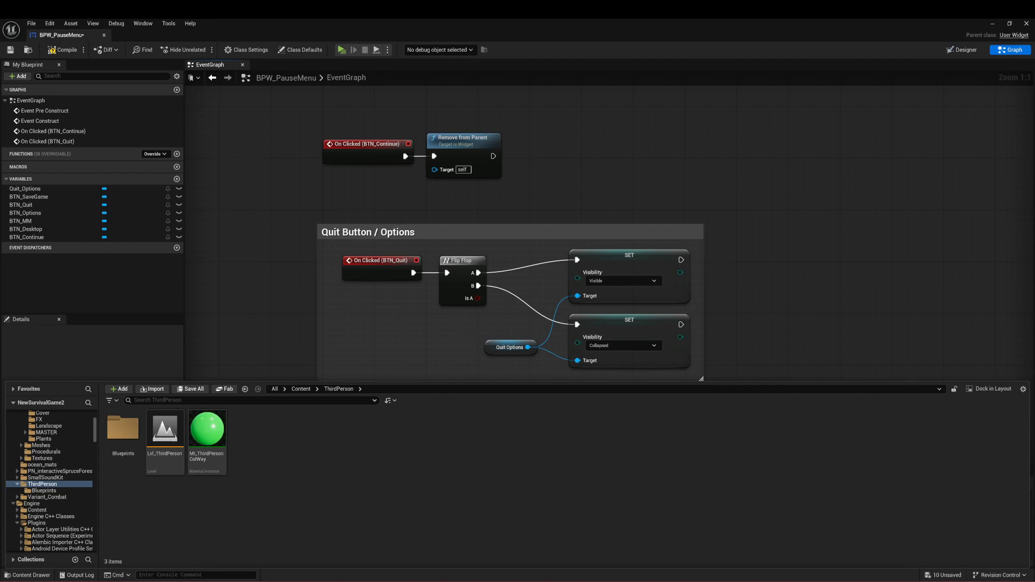
pyautogui.doubleClick(119, 430)
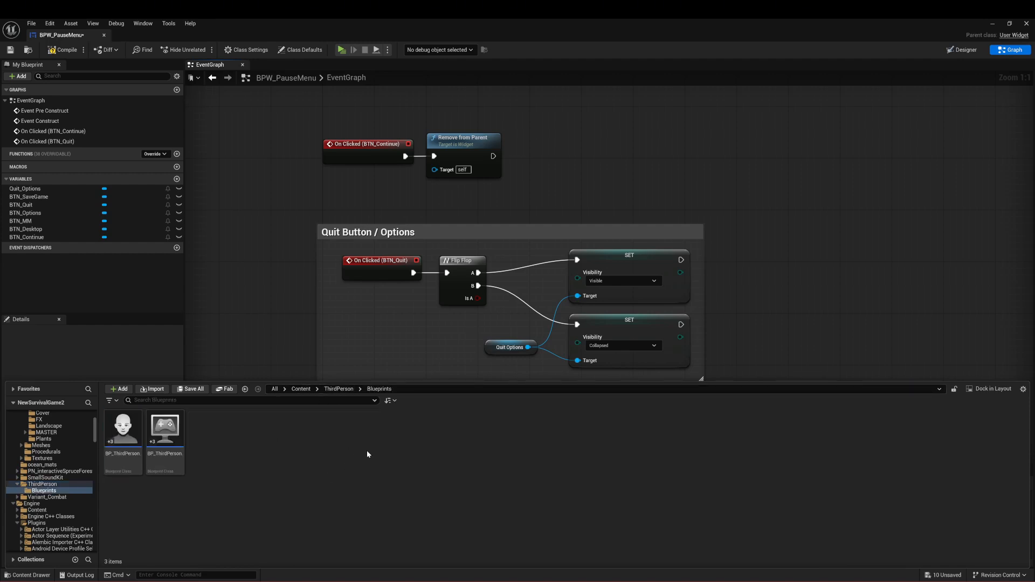
pyautogui.click(113, 423)
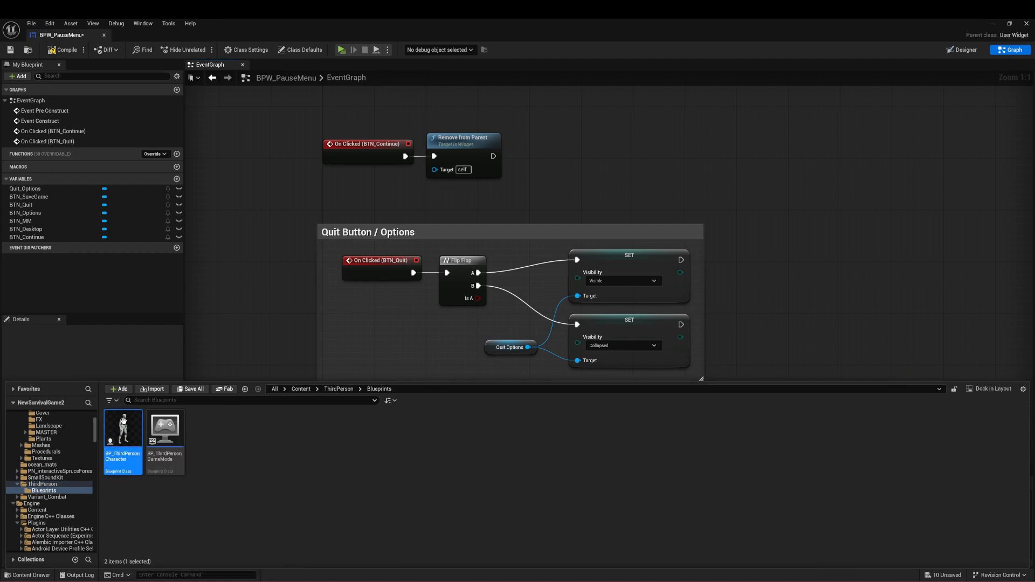
pyautogui.press('Return')
# Step: Add the IA_Pause enhanced input action event in the empty area beside the existing comment groups of the character's event graph
pyautogui.moveTo(469, 276); pyautogui.dragTo(511, 238, button='right')
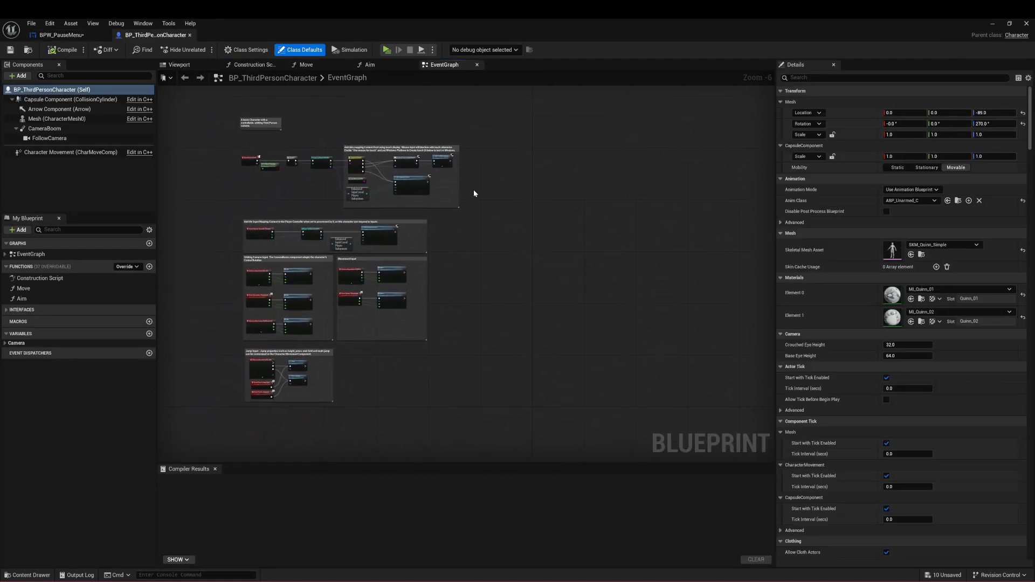
pyautogui.rightClick(487, 235)
pyautogui.click(470, 224)
pyautogui.rightClick(475, 243)
pyautogui.click(471, 242)
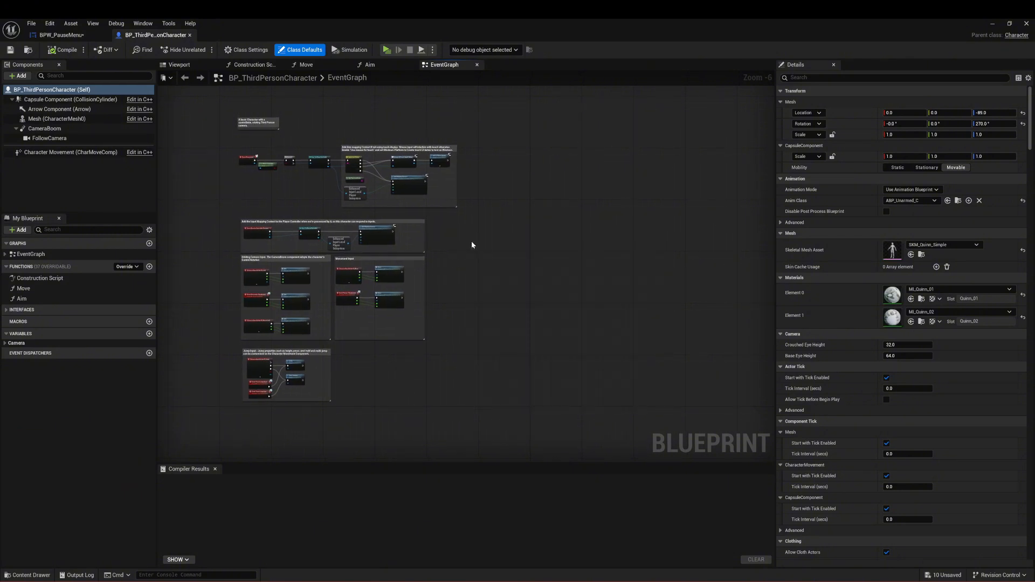
pyautogui.scroll(3, 490, 246)
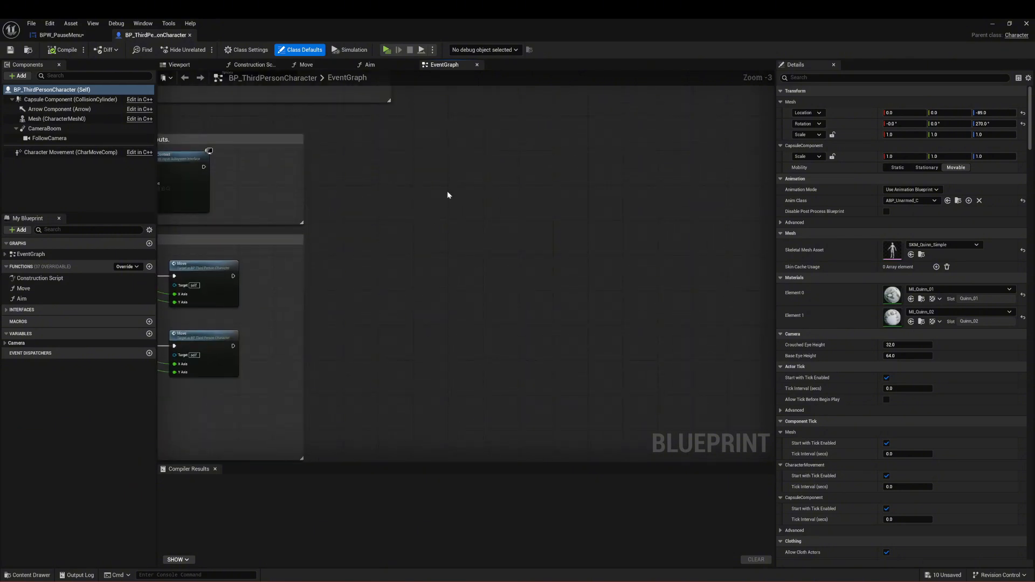
pyautogui.rightClick(448, 195)
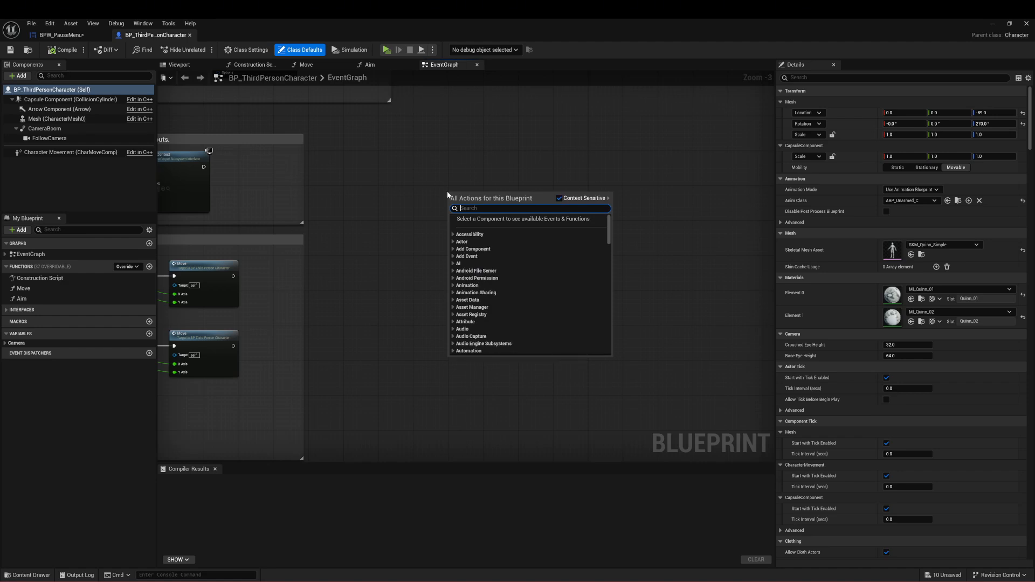
pyautogui.write('pause')
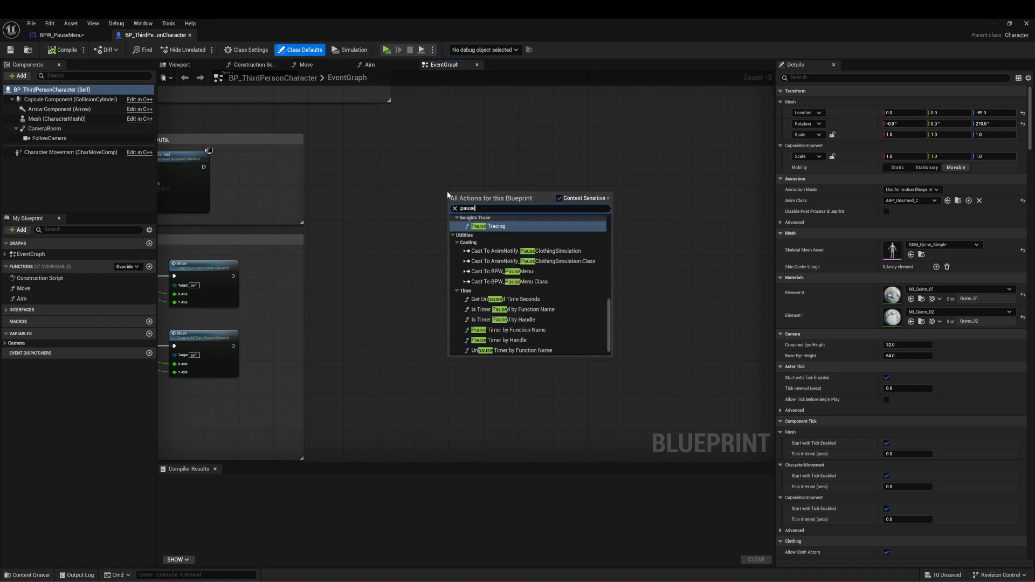
pyautogui.scroll(5, 514, 296)
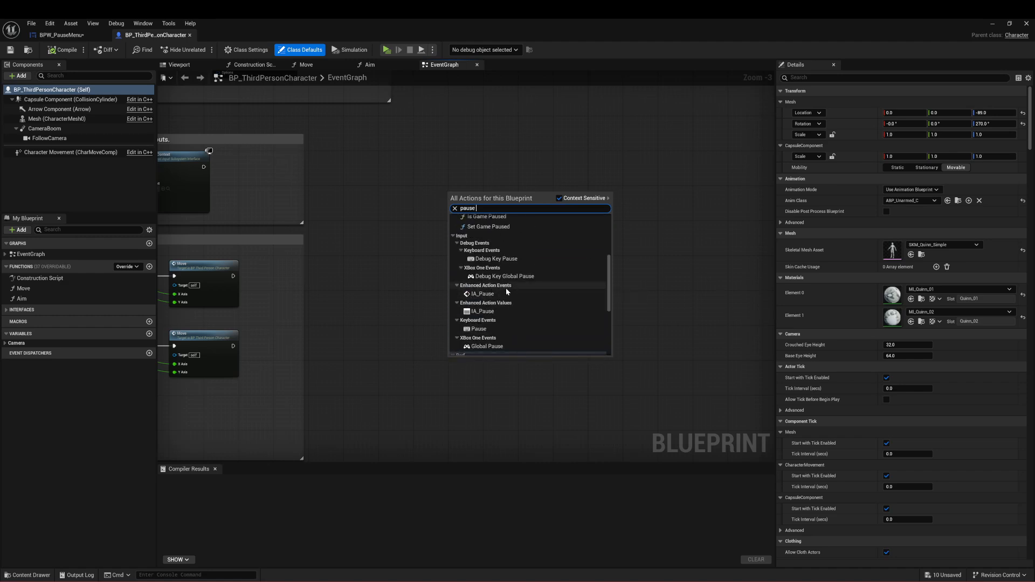
pyautogui.click(500, 294)
# Step: Add a Create Widget node driven by the Triggered output of the IA_Pause event
pyautogui.moveTo(561, 248); pyautogui.dragTo(439, 278, button='right')
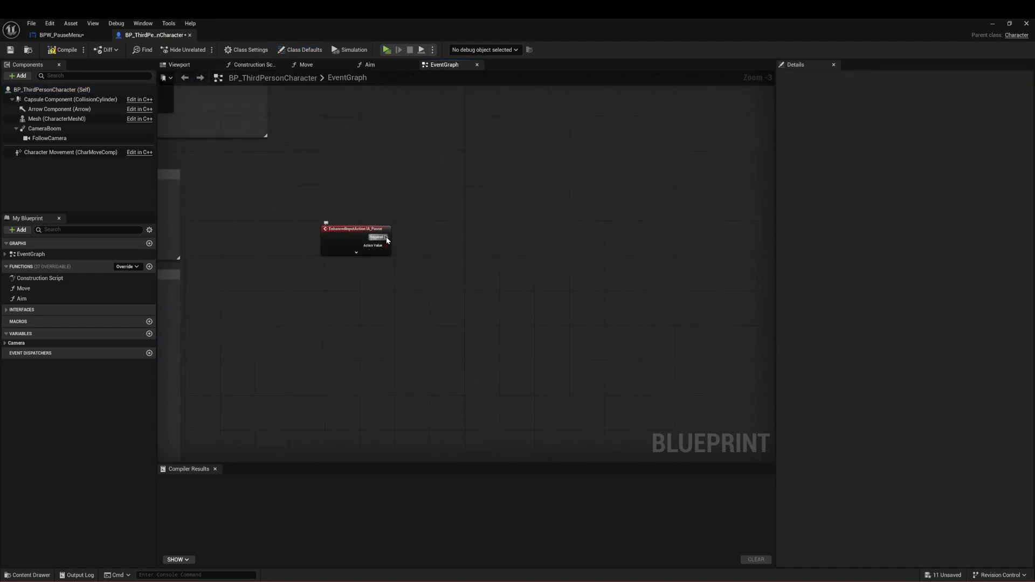
pyautogui.moveTo(386, 237); pyautogui.dragTo(437, 236)
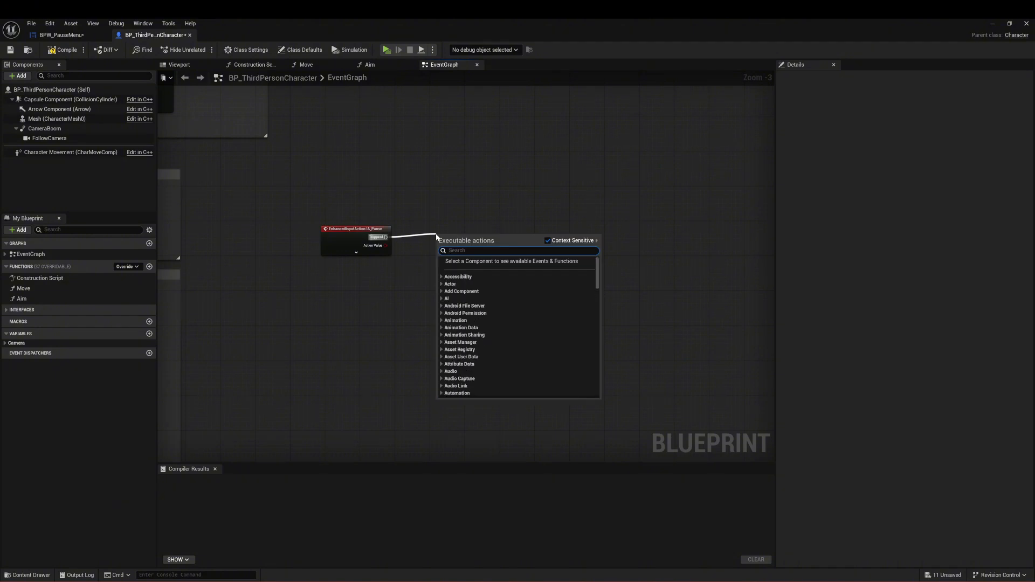
pyautogui.write('create bklu')
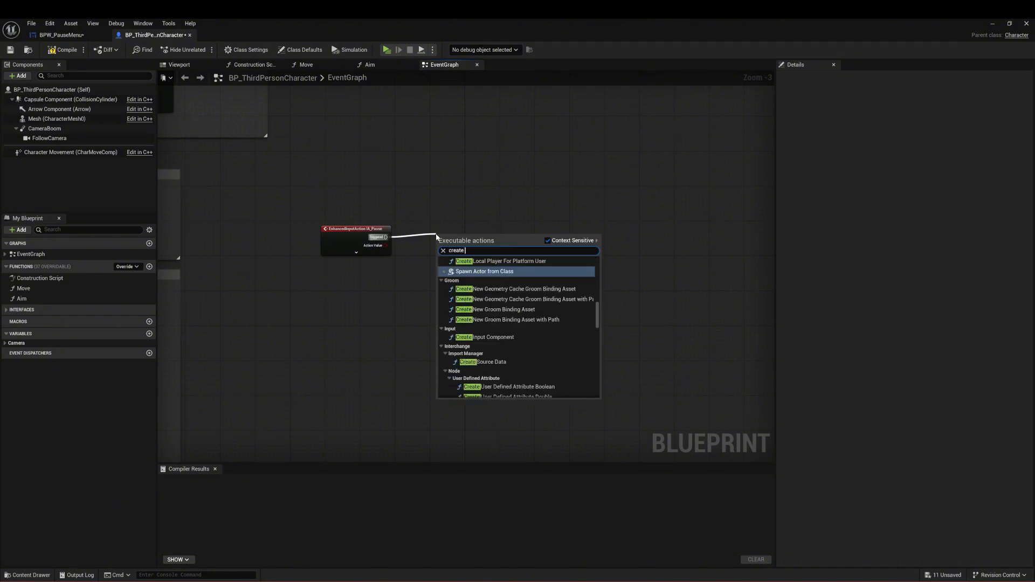
pyautogui.press('BackSpace')
pyautogui.press('BackSpace')
pyautogui.press('BackSpace')
pyautogui.write('lue')
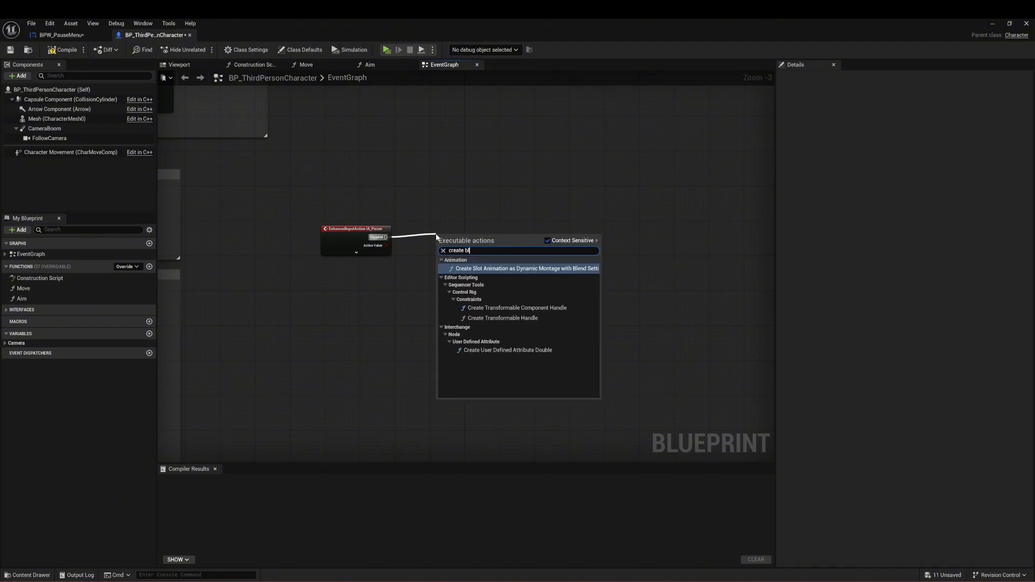
pyautogui.press('BackSpace')
pyautogui.press('BackSpace')
pyautogui.write('ue')
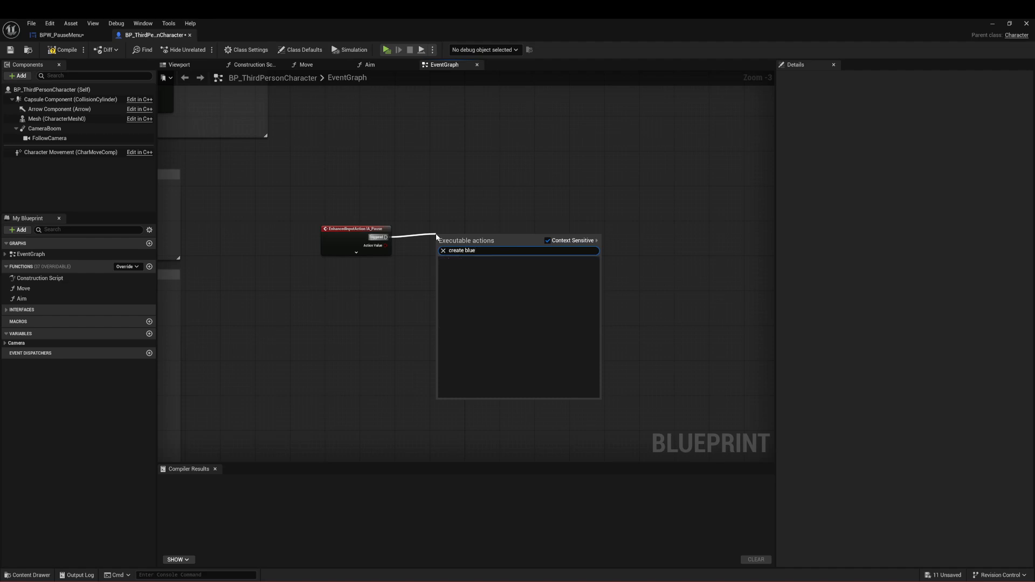
pyautogui.press('BackSpace')
pyautogui.press('BackSpace')
pyautogui.press('BackSpace')
pyautogui.press('BackSpace')
pyautogui.press('BackSpace')
pyautogui.press('BackSpace')
pyautogui.press('BackSpace')
pyautogui.press('BackSpace')
pyautogui.press('BackSpace')
pyautogui.press('BackSpace')
pyautogui.press('BackSpace')
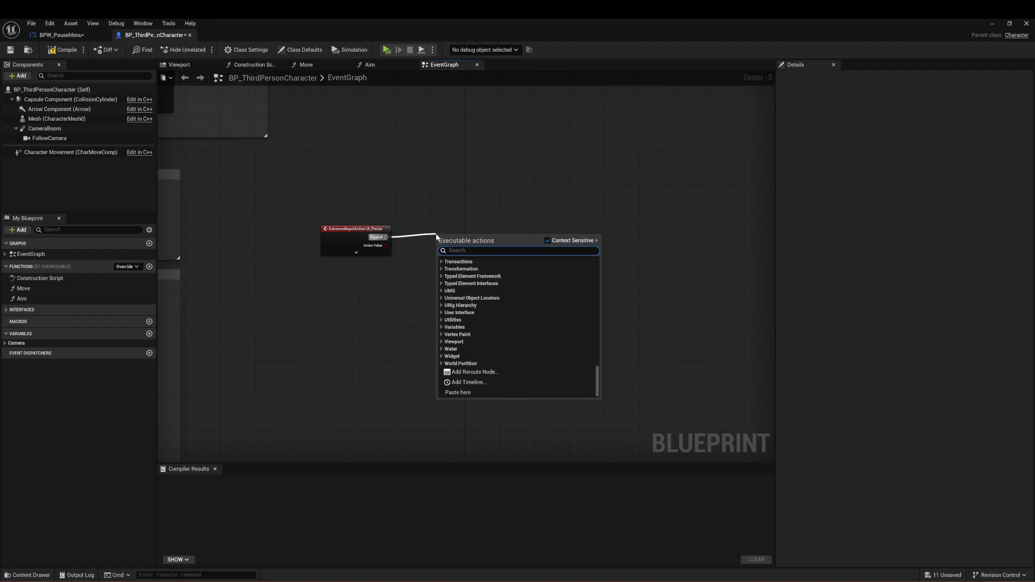
pyautogui.write('create wid')
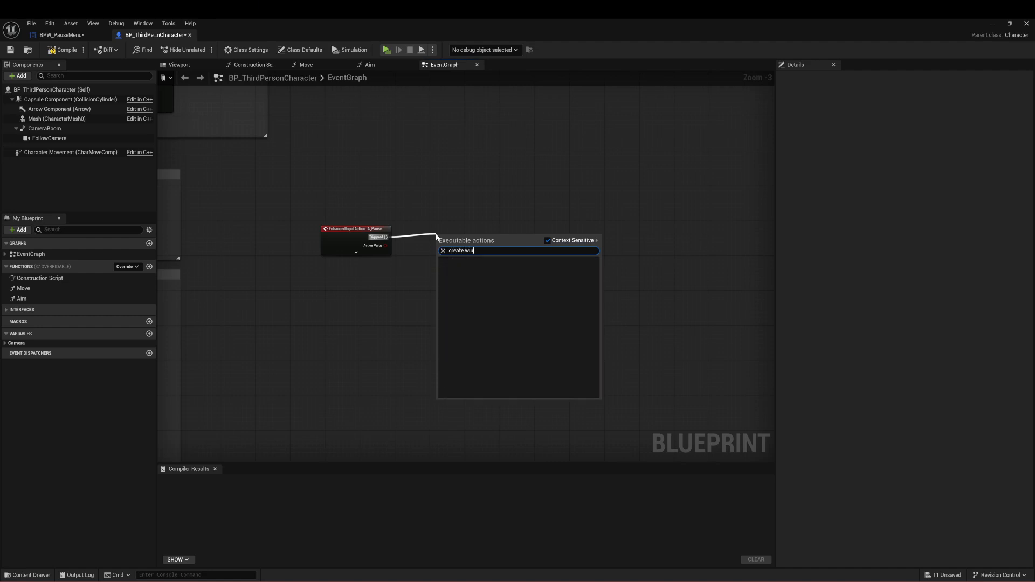
pyautogui.press('Return')
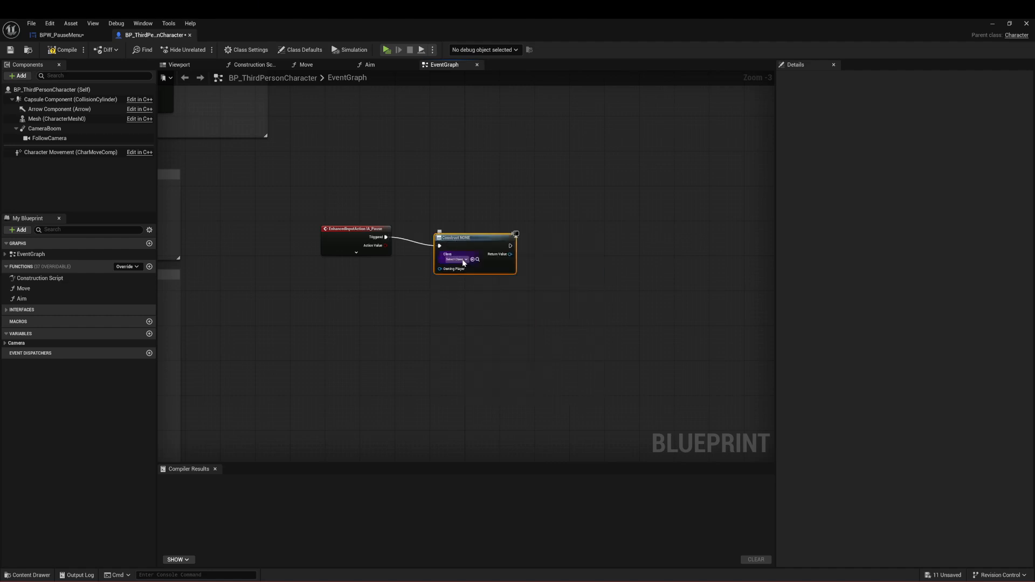
# Step: Set the Create Widget node's class to BPW_PauseMenu and align the node with the IA_Pause event
pyautogui.click(457, 259)
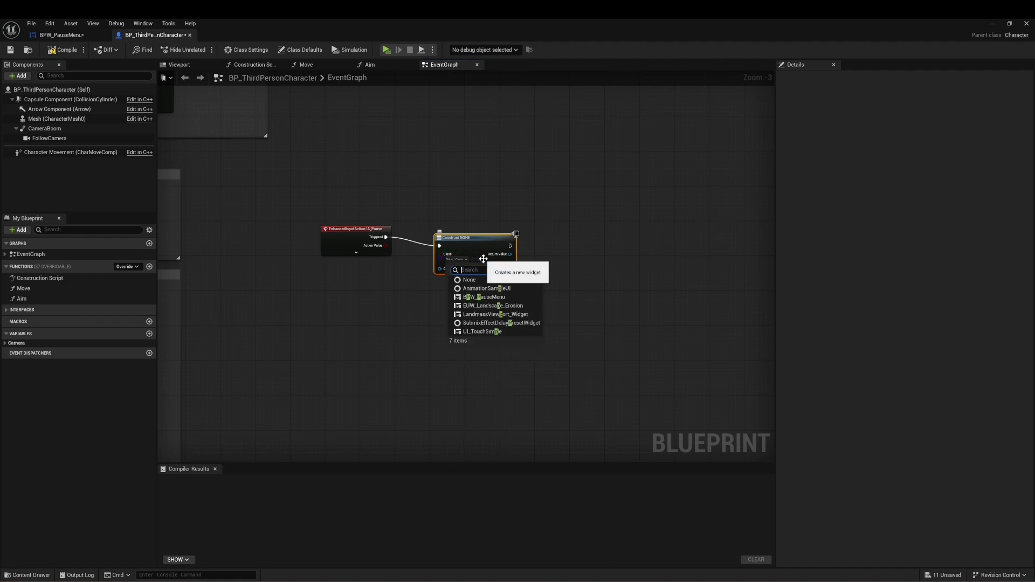
pyautogui.write('pause')
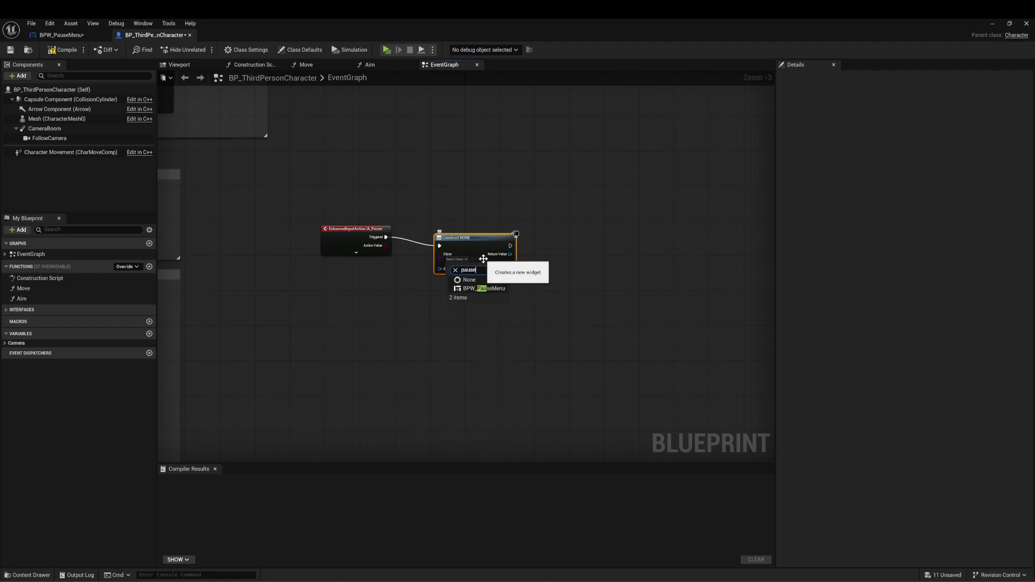
pyautogui.click(493, 289)
pyautogui.moveTo(480, 244); pyautogui.dragTo(450, 236)
pyautogui.click(504, 293)
# Step: Add an Add to Viewport node from the pause menu widget's Return Value and line it up beside the Create Widget node
pyautogui.moveTo(504, 293); pyautogui.dragTo(388, 298, button='right')
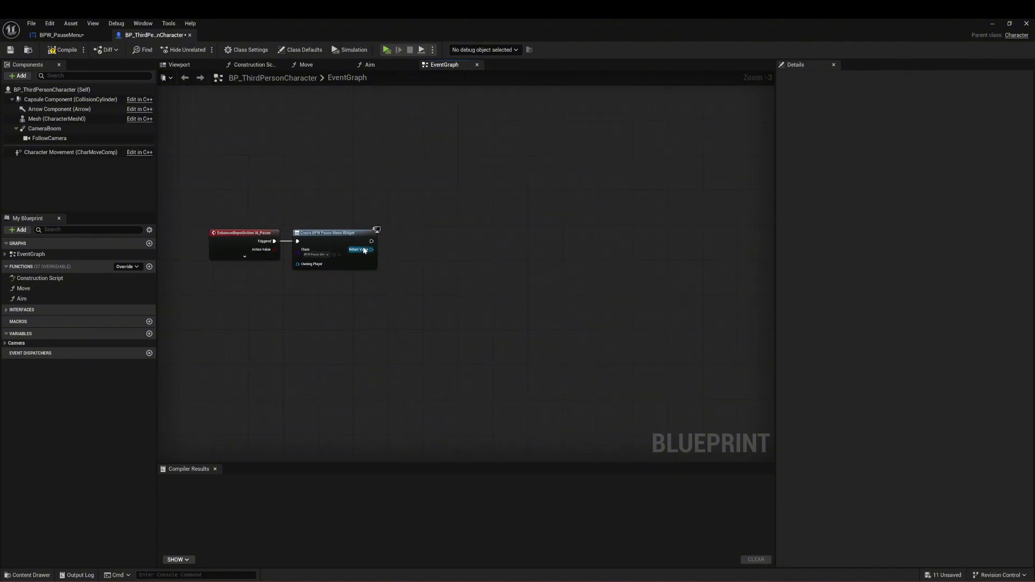
pyautogui.moveTo(372, 250); pyautogui.dragTo(396, 251)
pyautogui.write('add to viewport')
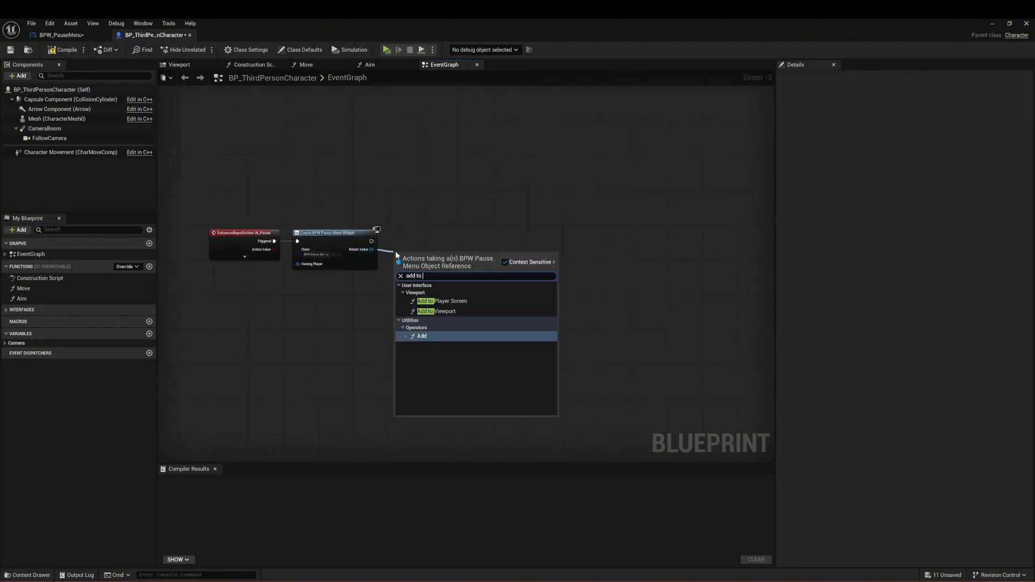
pyautogui.press('Return')
pyautogui.moveTo(396, 251); pyautogui.dragTo(387, 226)
pyautogui.click(437, 304)
pyautogui.moveTo(283, 308); pyautogui.dragTo(416, 301, button='right')
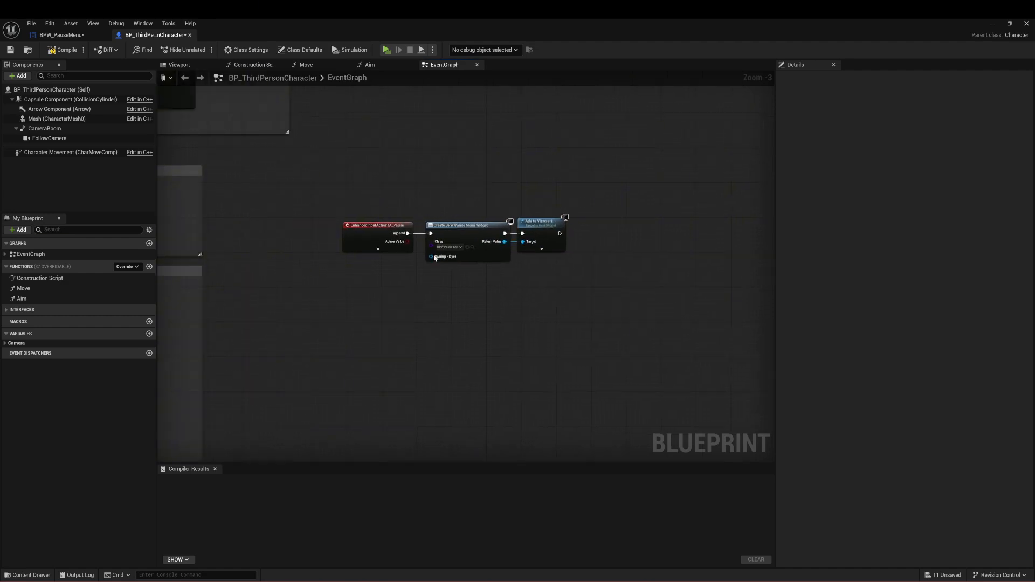
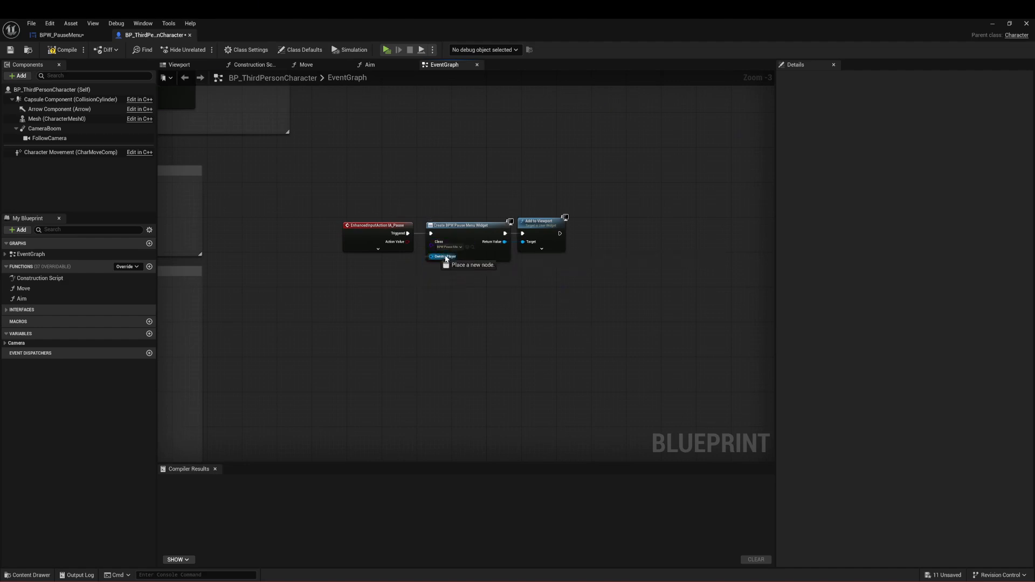
pyautogui.moveTo(431, 257); pyautogui.dragTo(349, 258)
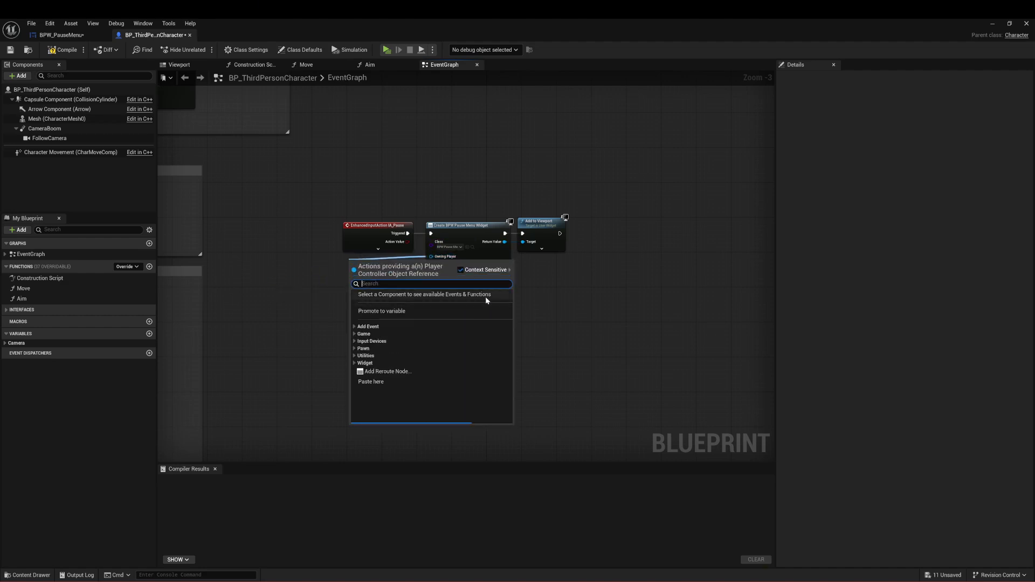
pyautogui.click(621, 300)
pyautogui.moveTo(621, 299); pyautogui.dragTo(480, 254, button='right')
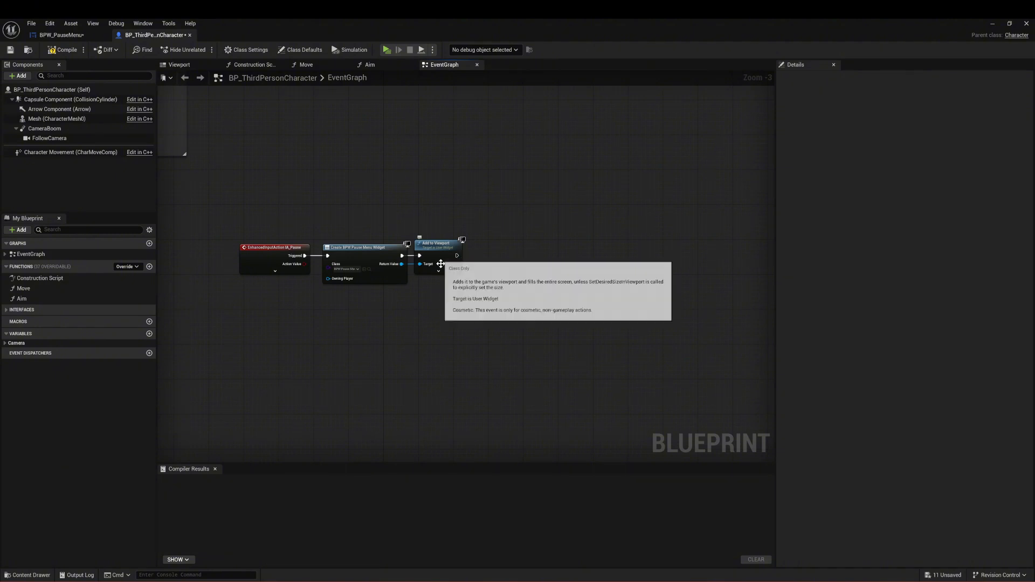
# Step: Add a Get Player Controller node and position it just below the Add to Viewport node
pyautogui.rightClick(430, 293)
pyautogui.write('ge')
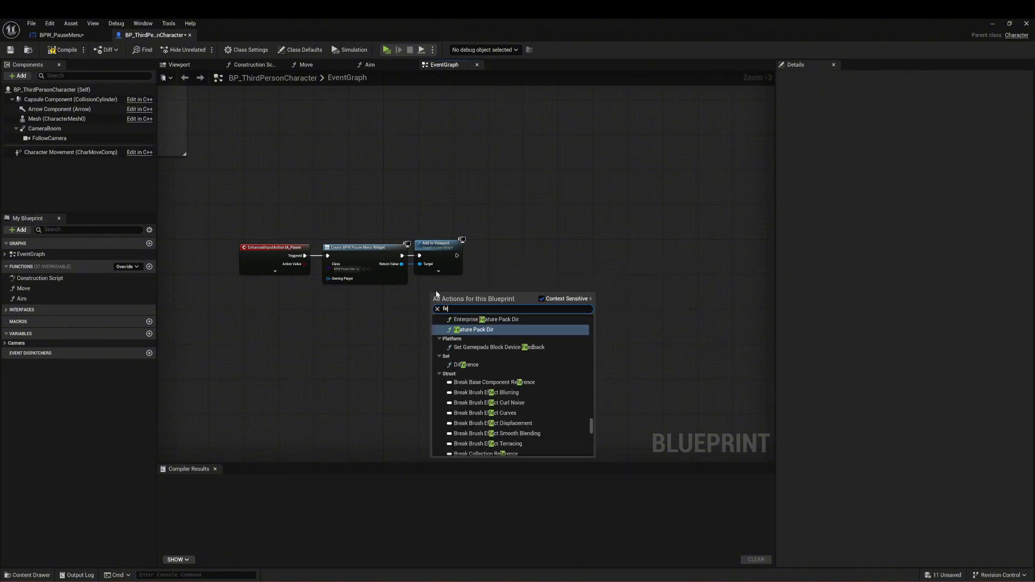
pyautogui.write('t player')
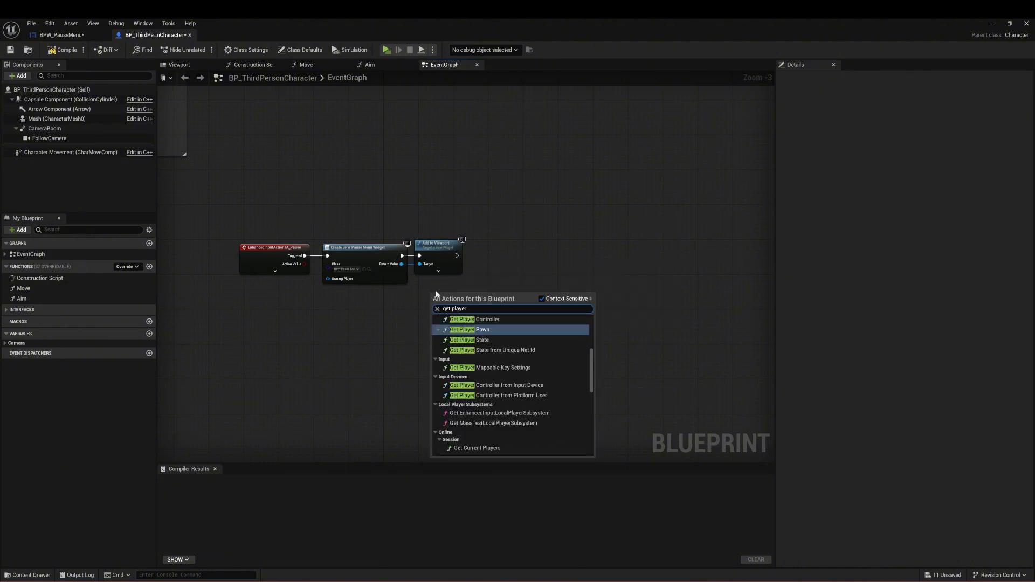
pyautogui.press('Up')
pyautogui.press('Return')
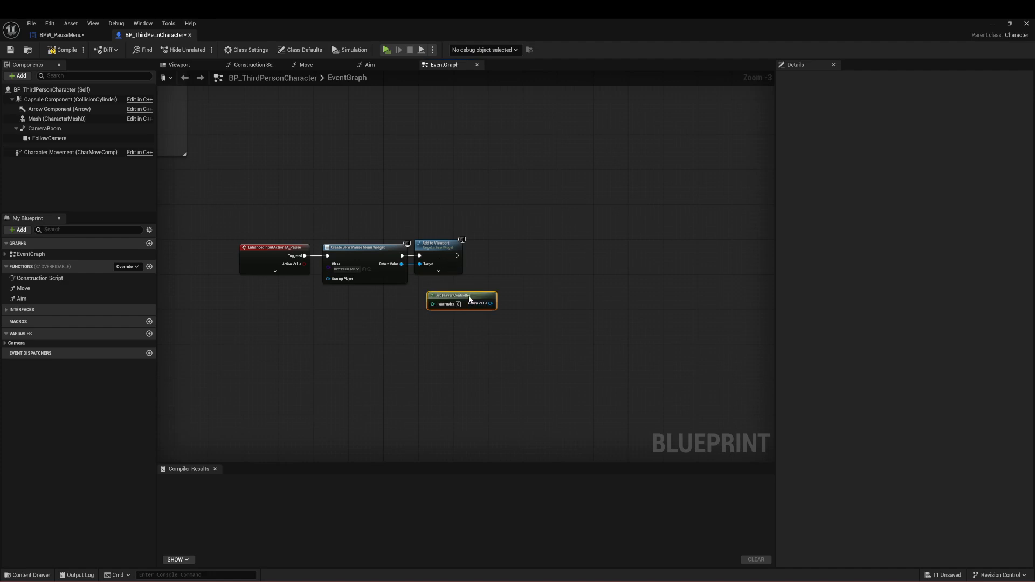
pyautogui.moveTo(470, 298); pyautogui.dragTo(458, 290)
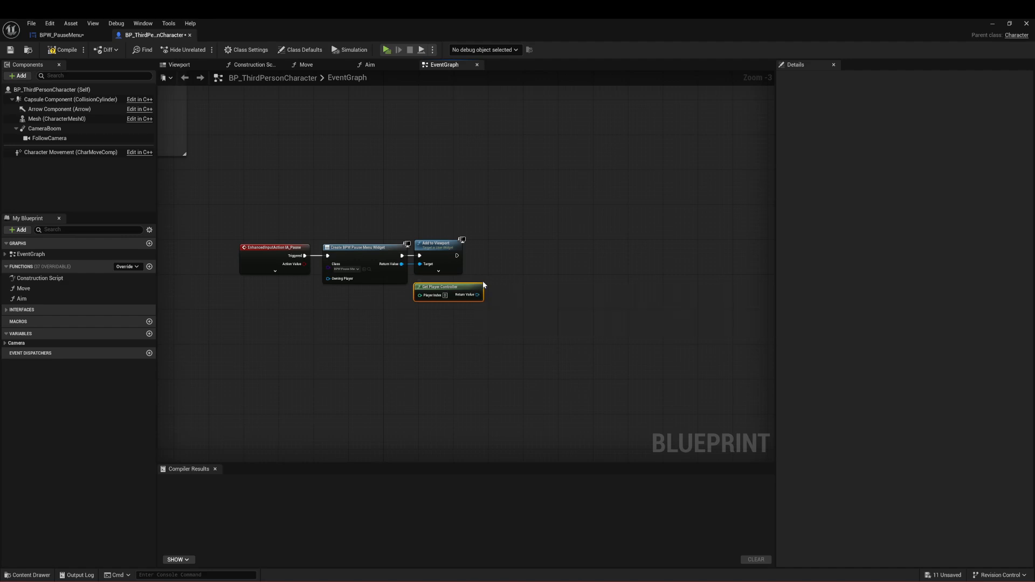
# Step: Add a Set Show Mouse Cursor node from the player controller, enable it, and run it after Add to Viewport
pyautogui.moveTo(473, 297); pyautogui.dragTo(487, 261)
pyautogui.write('set show')
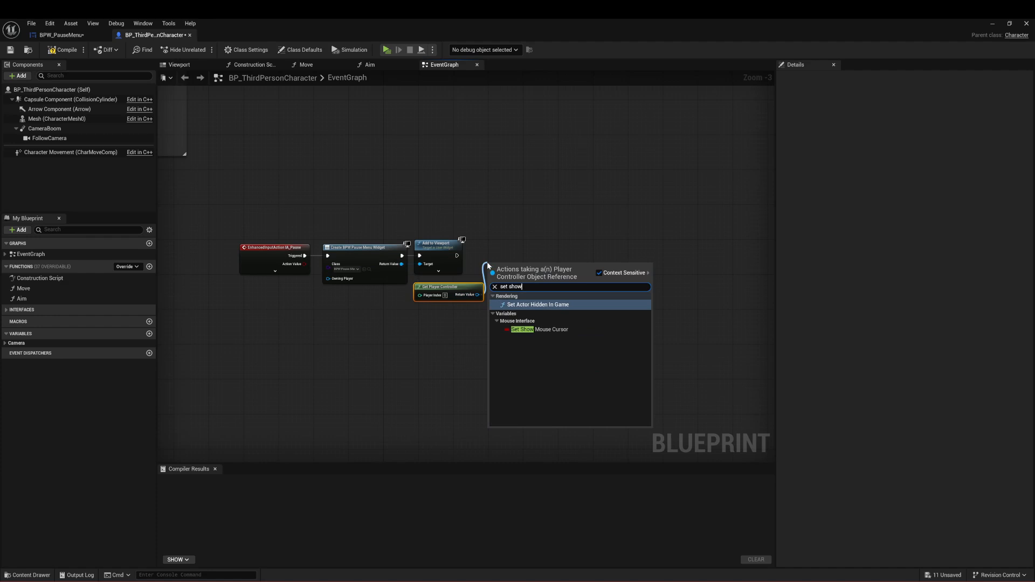
pyautogui.press('Down')
pyautogui.press('Return')
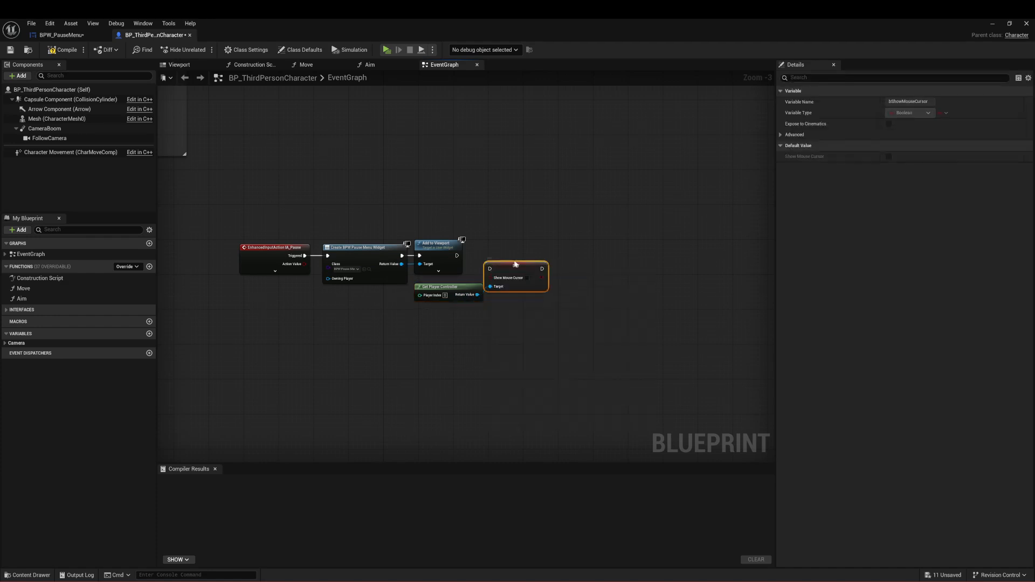
pyautogui.click(527, 278)
pyautogui.moveTo(457, 256); pyautogui.dragTo(526, 255)
pyautogui.click(524, 292)
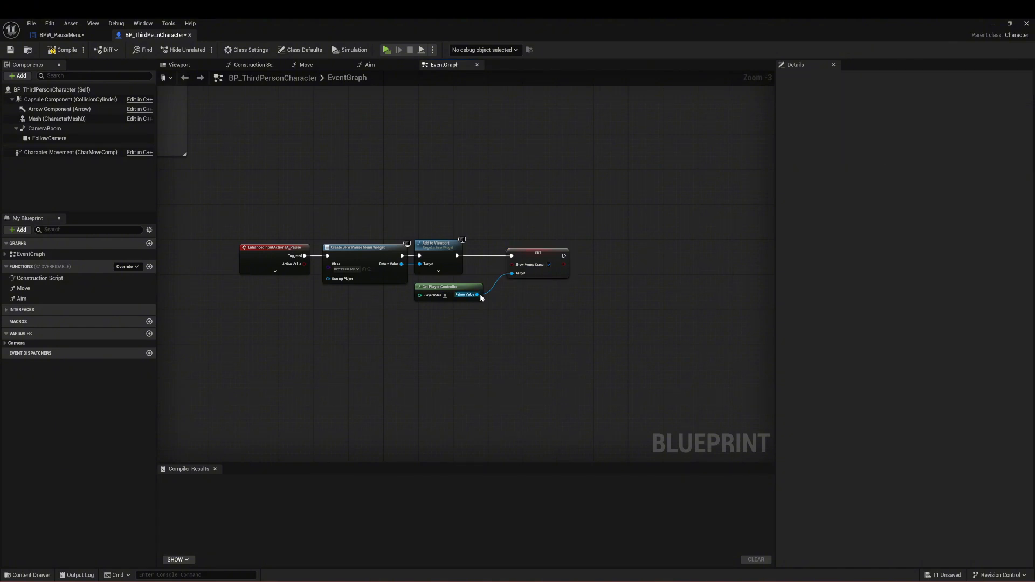
# Step: Add a Set Input Mode UI Only node from the player controller and connect it after the Show Mouse Cursor setter
pyautogui.moveTo(477, 295); pyautogui.dragTo(586, 290)
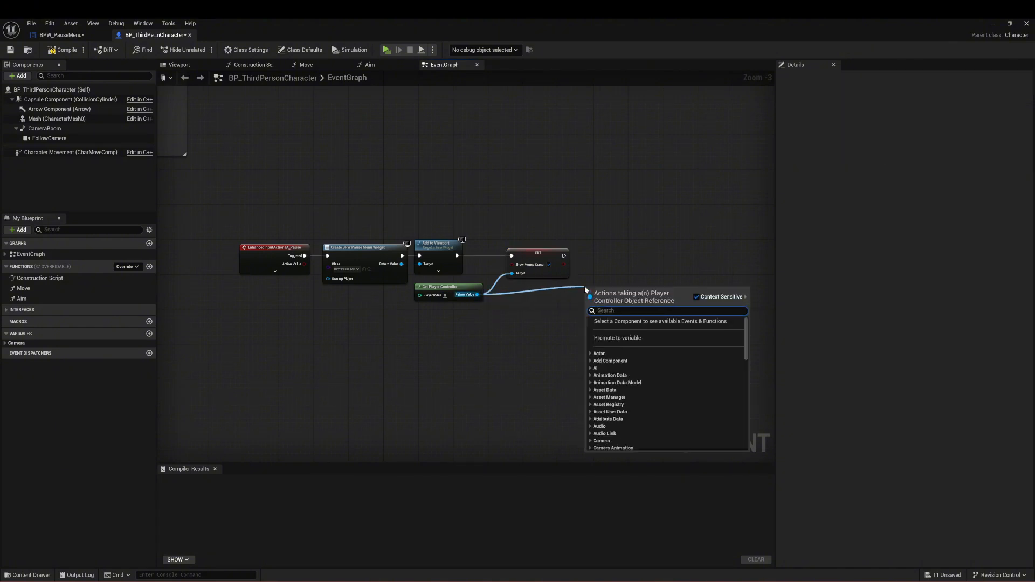
pyautogui.write('ino')
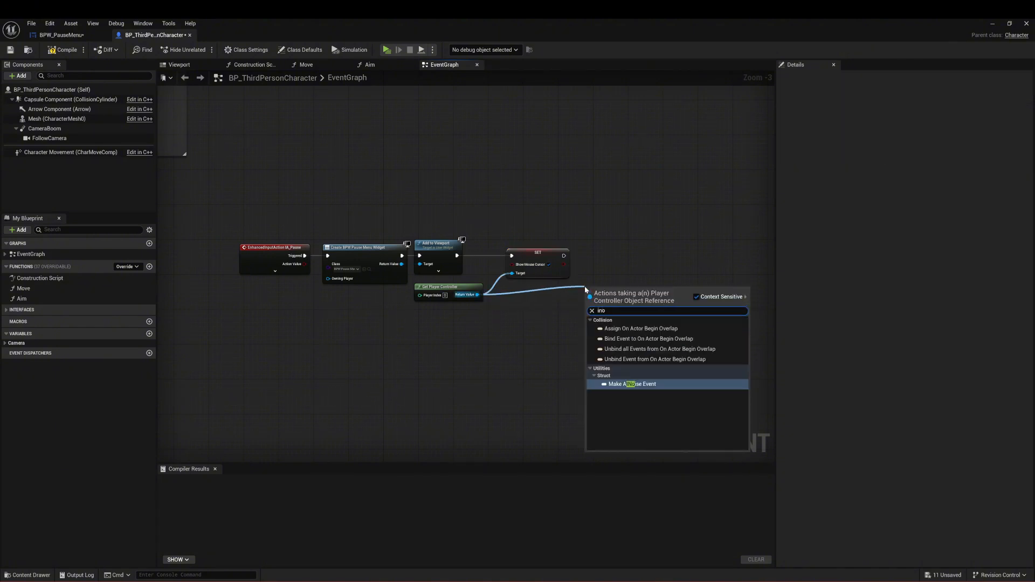
pyautogui.press('BackSpace')
pyautogui.press('BackSpace')
pyautogui.press('BackSpace')
pyautogui.write('UI on')
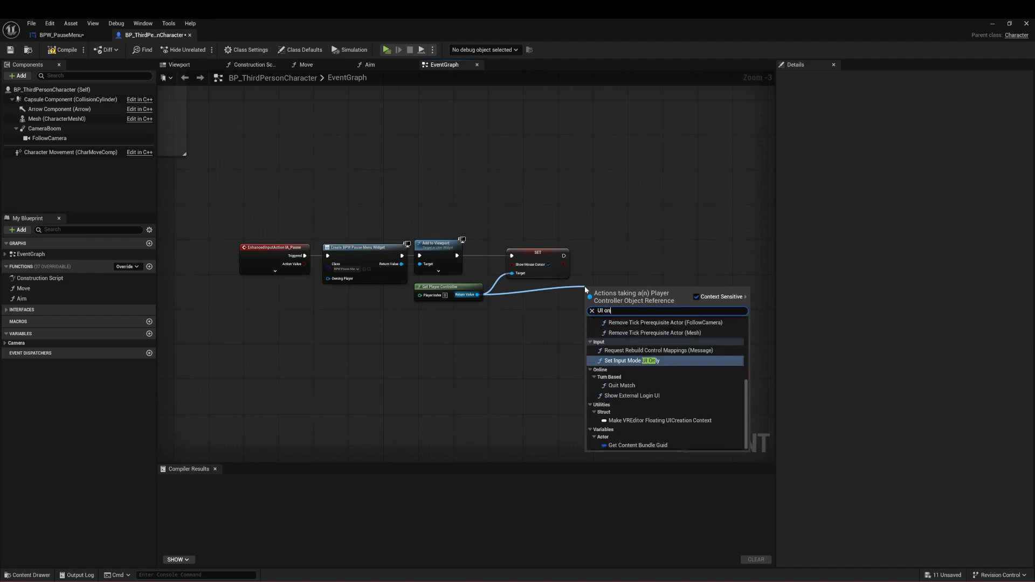
pyautogui.press('Return')
pyautogui.moveTo(614, 292); pyautogui.dragTo(614, 254)
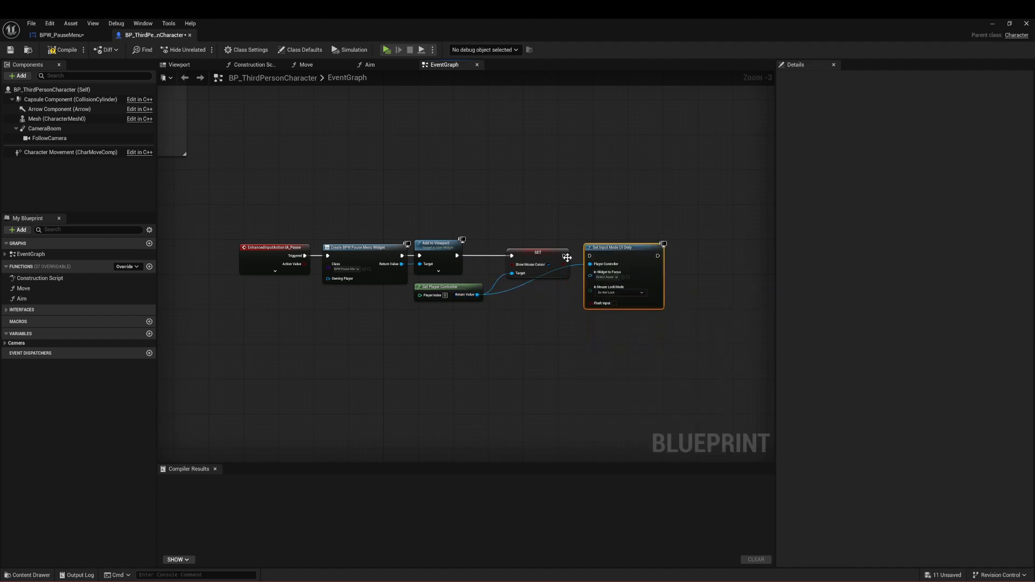
# Step: Add a reroute point on the wire from Get Player Controller to Set Input Mode UI Only and route it below the setter
pyautogui.click(529, 281)
pyautogui.doubleClick(529, 280)
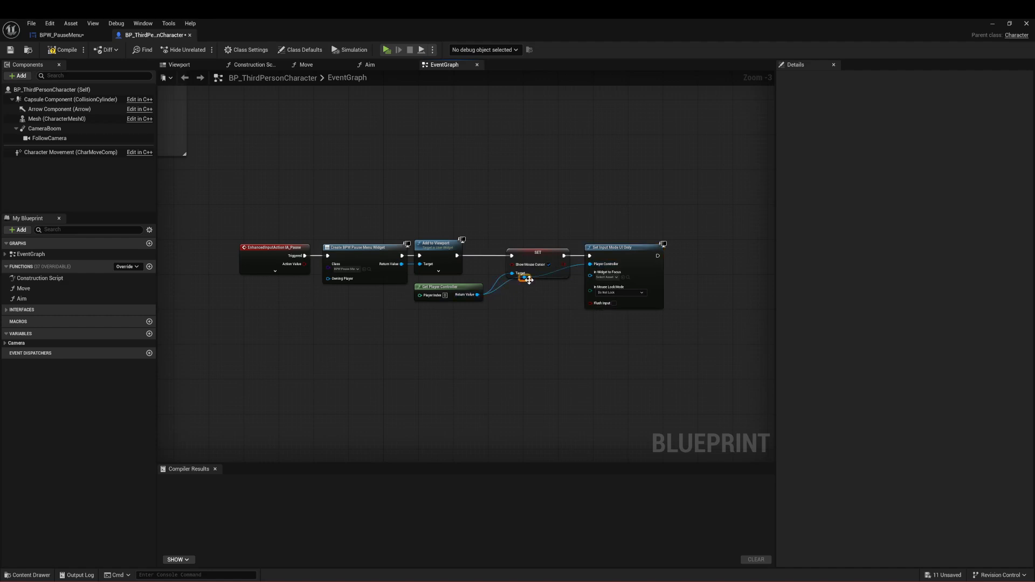
pyautogui.moveTo(529, 281); pyautogui.dragTo(551, 295)
pyautogui.click(620, 344)
# Step: Connect the pause menu widget's Return Value to In Widget to Focus and route the wire below the nodes with two reroute points
pyautogui.moveTo(402, 264); pyautogui.dragTo(593, 276)
pyautogui.doubleClick(477, 264)
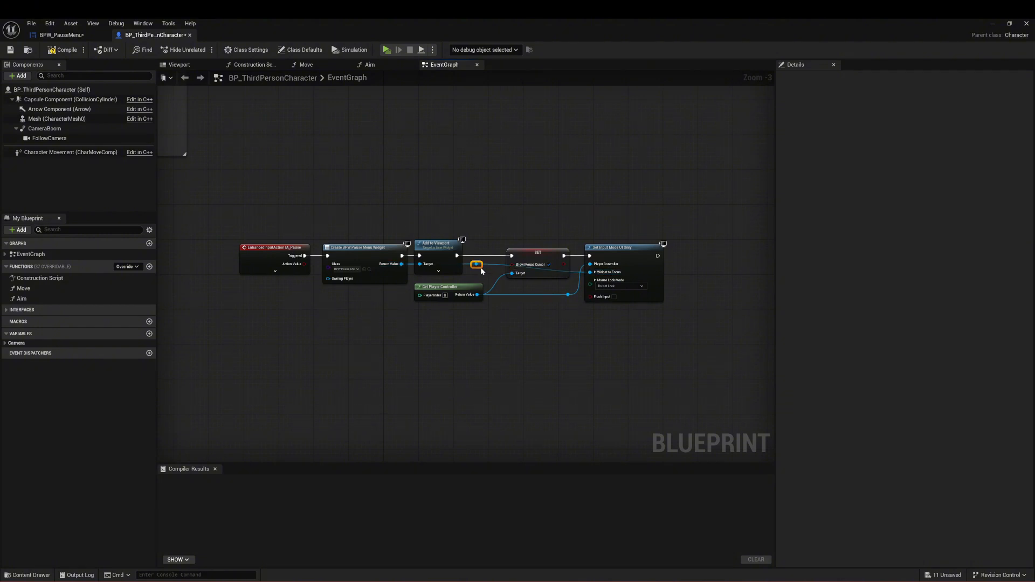
pyautogui.moveTo(481, 268); pyautogui.dragTo(569, 281)
pyautogui.doubleClick(456, 276)
# Step: Tidy the layout by lowering the reroute points and Get Player Controller, and shift Add to Viewport toward the Show Mouse Cursor setter
pyautogui.click(545, 261)
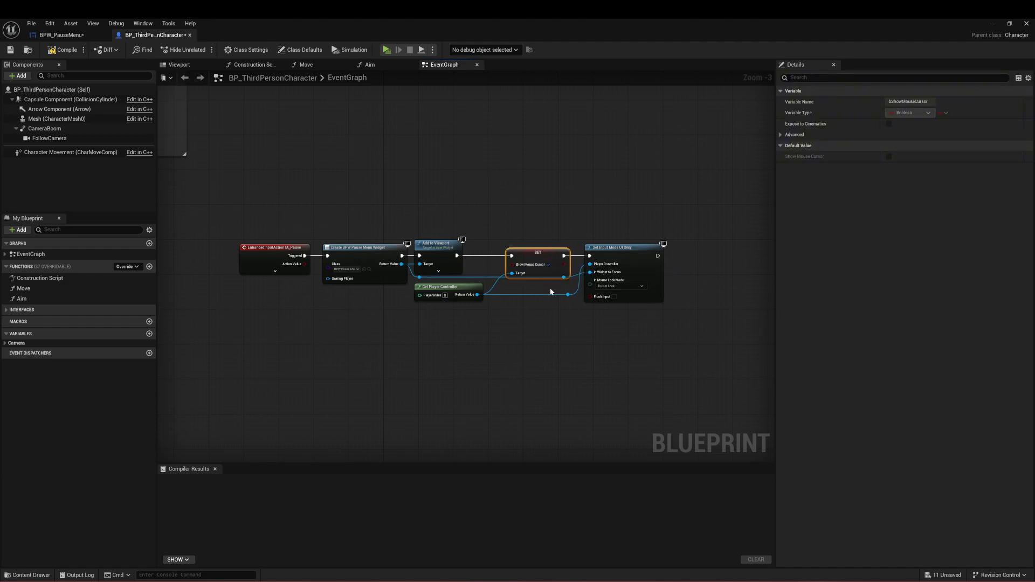
pyautogui.click(420, 277)
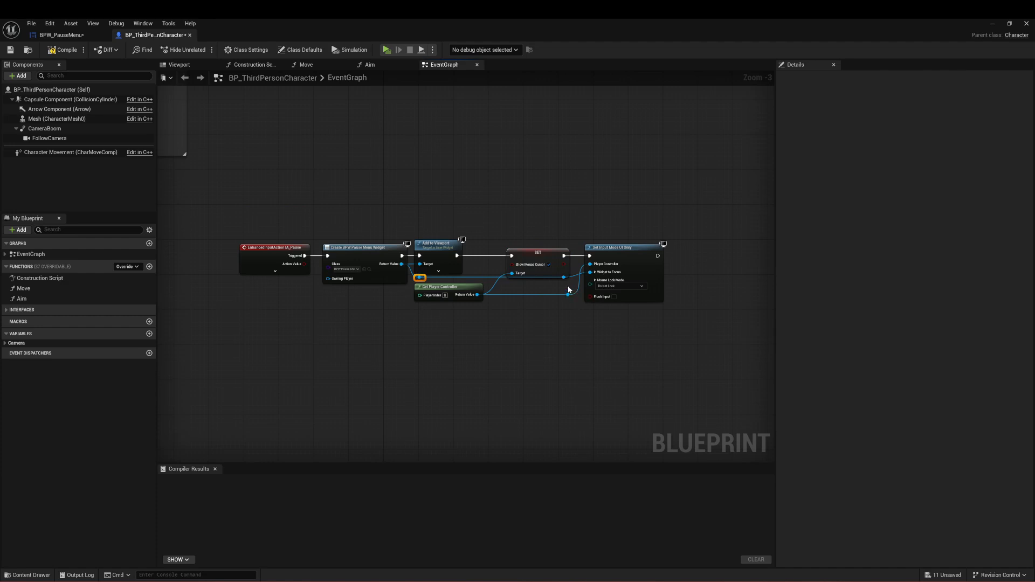
pyautogui.keyDown('shift'); pyautogui.moveTo(565, 278); pyautogui.dragTo(565, 276); pyautogui.keyUp('shift')
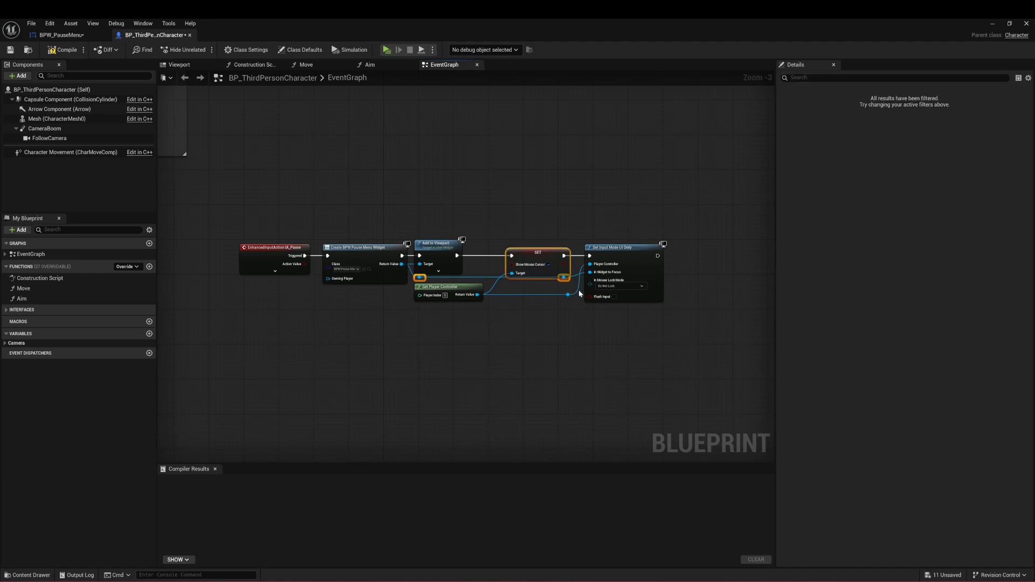
pyautogui.keyDown('ctrl'); pyautogui.click(550, 255); pyautogui.keyUp('ctrl')
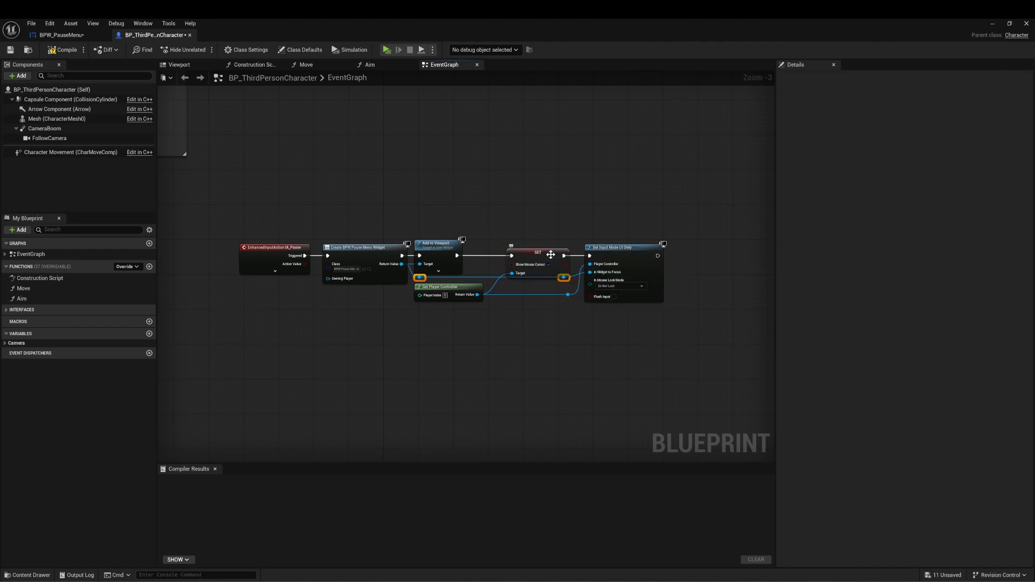
pyautogui.keyDown('ctrl'); pyautogui.click(619, 256); pyautogui.keyUp('ctrl')
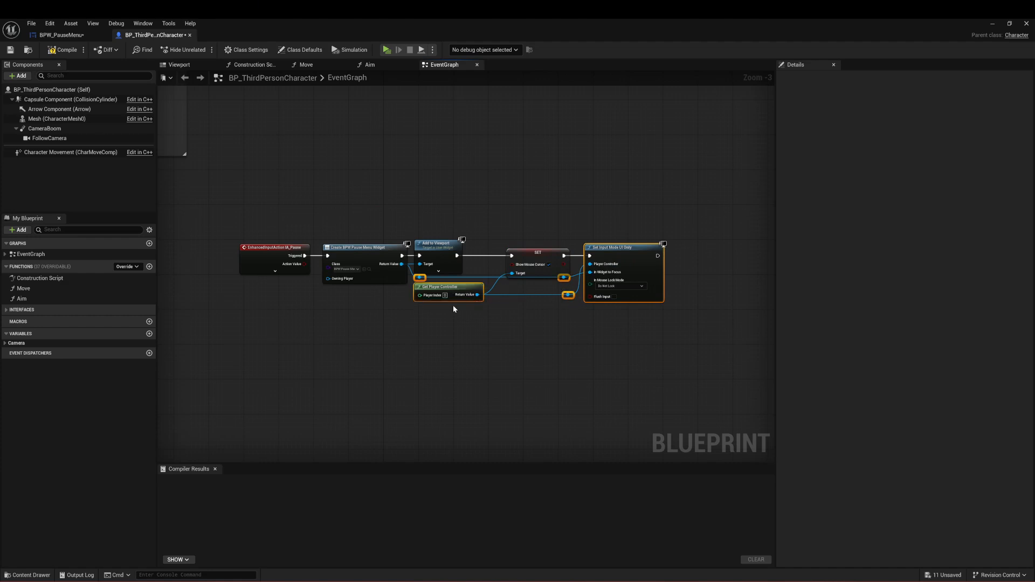
pyautogui.moveTo(453, 300); pyautogui.dragTo(453, 308)
pyautogui.click(637, 263)
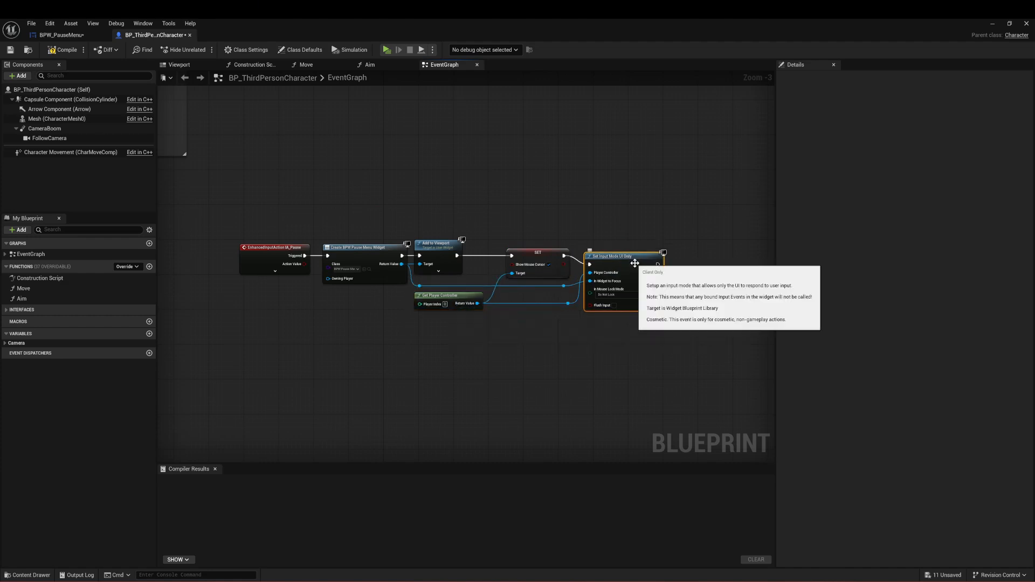
pyautogui.press('q')
pyautogui.click(661, 226)
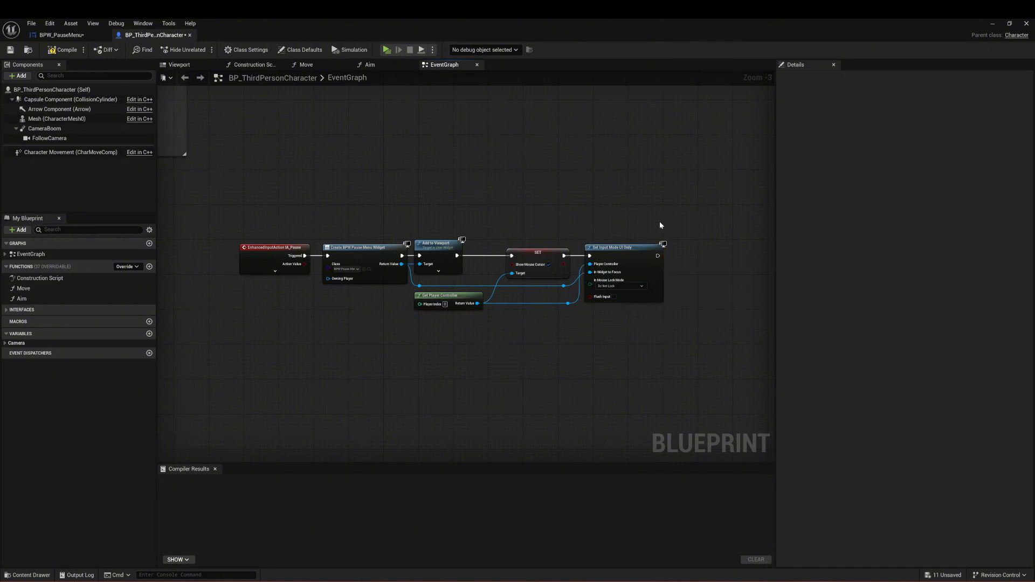
pyautogui.moveTo(439, 250); pyautogui.dragTo(451, 251)
pyautogui.click(549, 212)
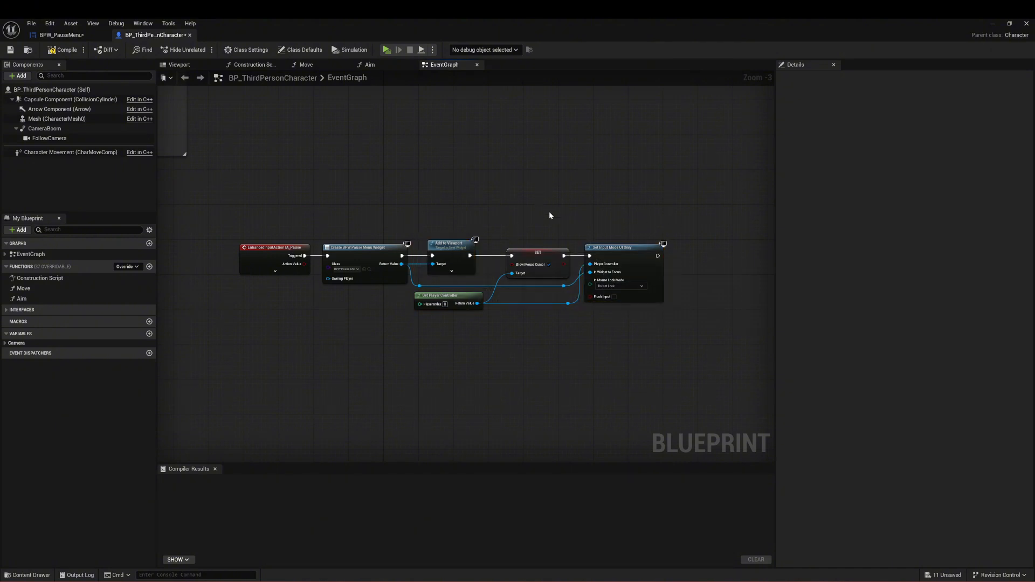
# Step: Add a Set Game Paused node after Set Input Mode UI Only and enable its Paused option
pyautogui.moveTo(630, 339); pyautogui.dragTo(521, 315, button='right')
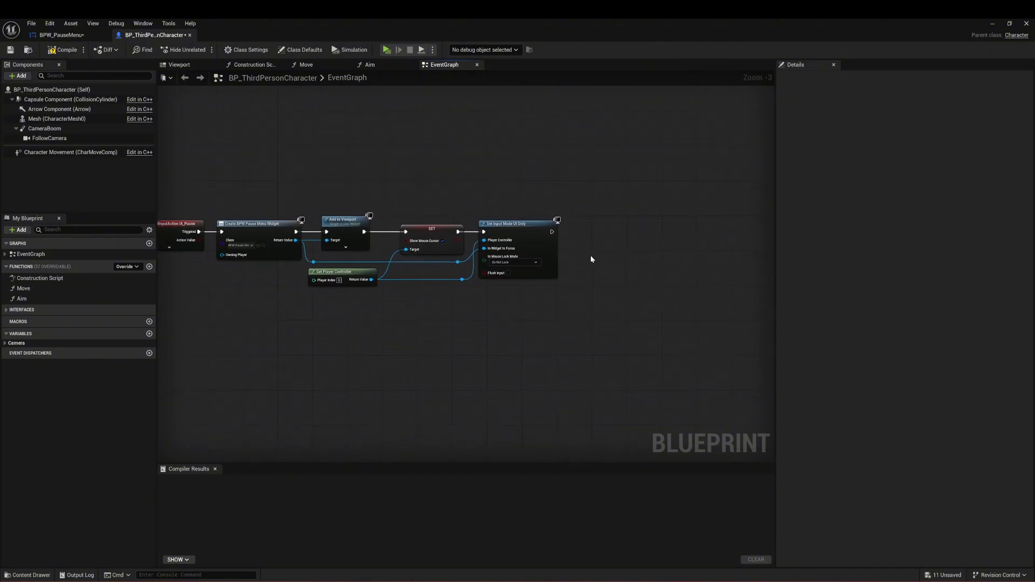
pyautogui.moveTo(551, 233); pyautogui.dragTo(573, 231)
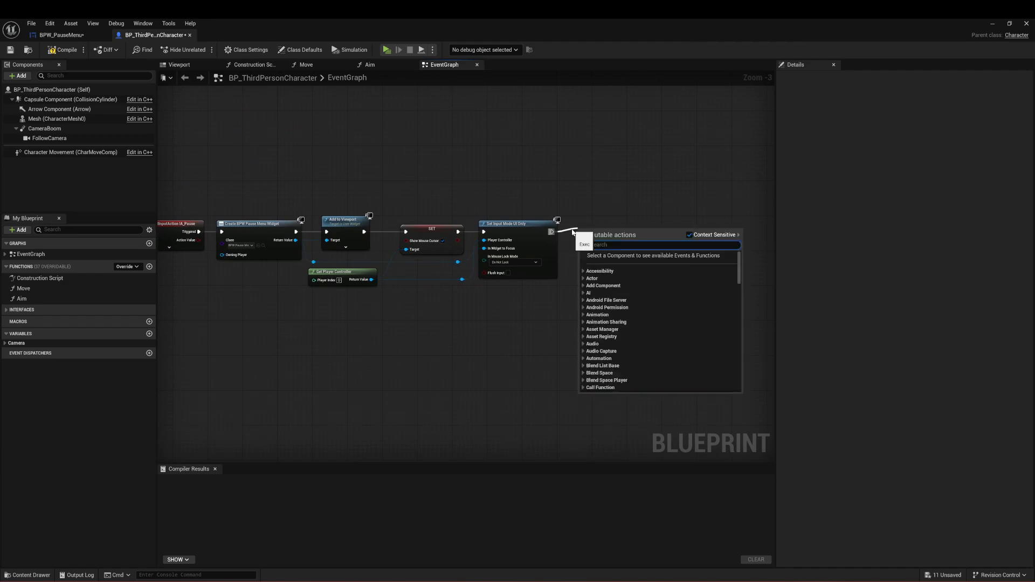
pyautogui.write('set pause')
pyautogui.press('Return')
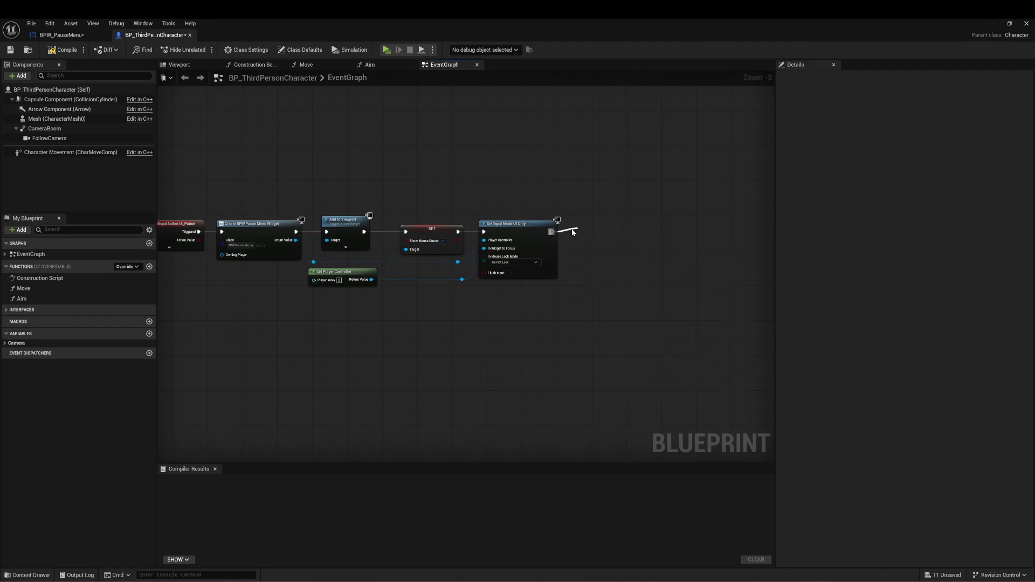
pyautogui.click(599, 245)
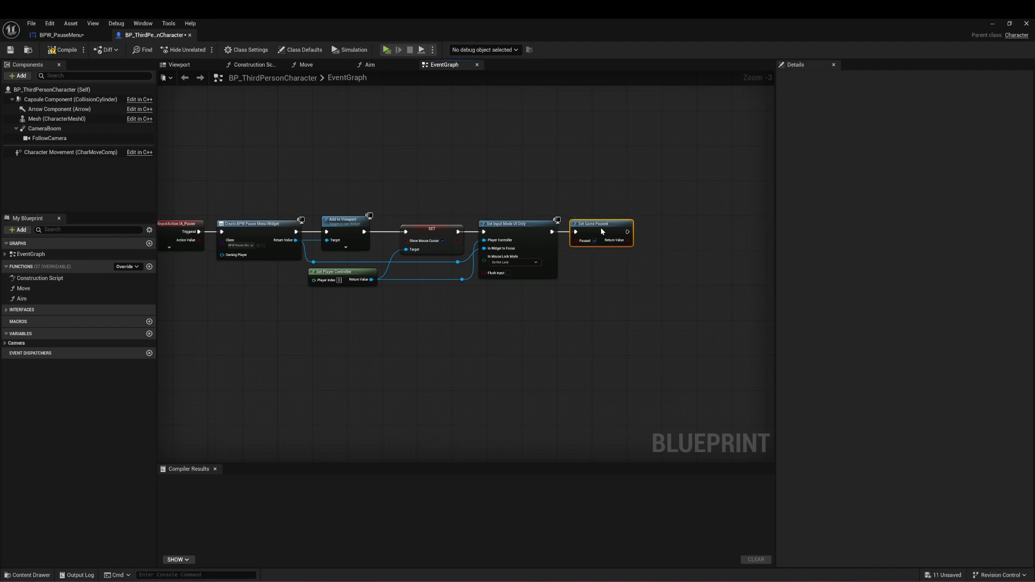
# Step: Wrap the whole IA_Pause node chain in a comment box titled "Pause Menu"
pyautogui.click(379, 328)
pyautogui.moveTo(379, 328); pyautogui.dragTo(347, 366, button='right')
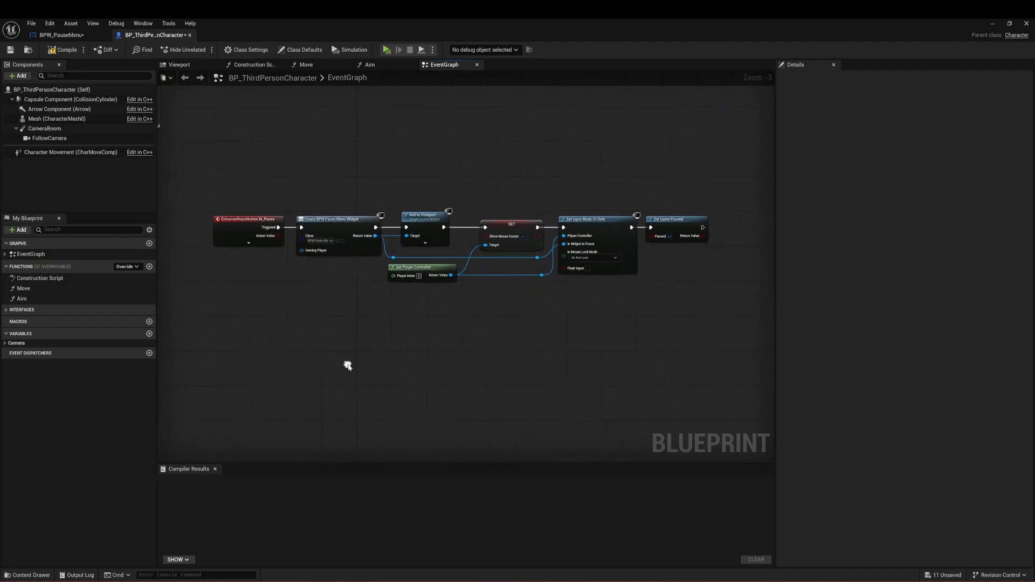
pyautogui.moveTo(687, 172); pyautogui.dragTo(254, 332)
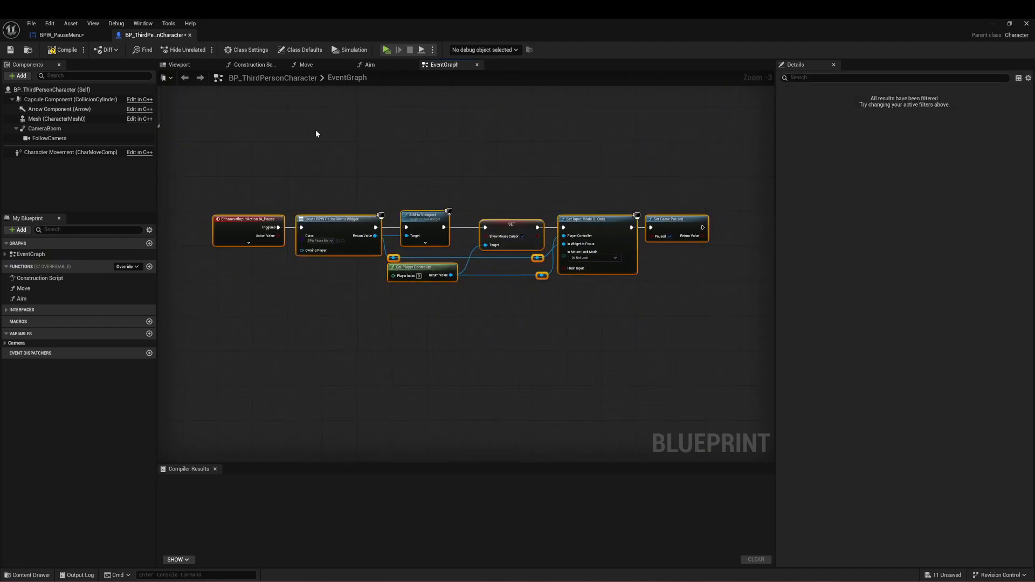
pyautogui.write('c')
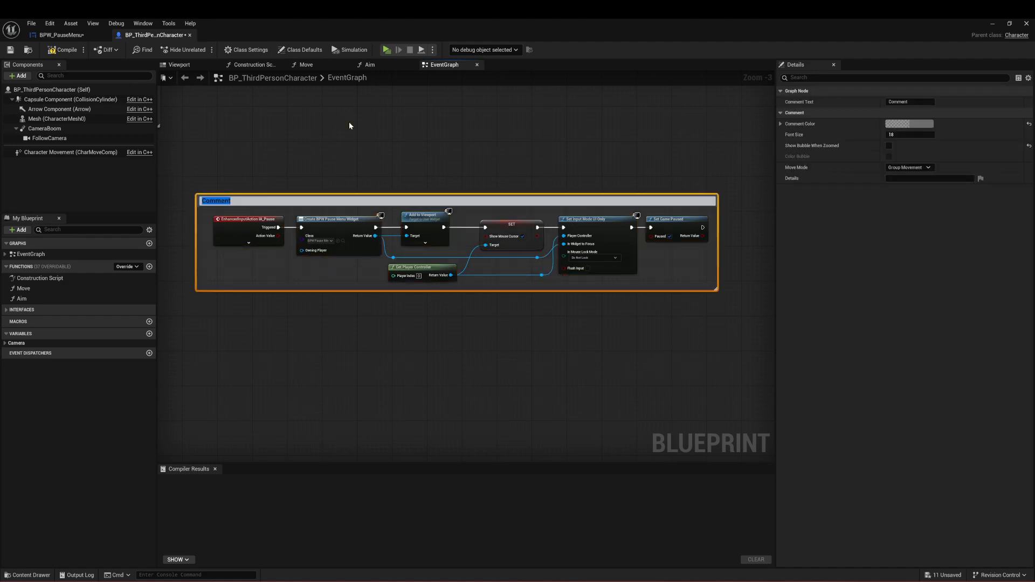
pyautogui.write('Pause Menu')
pyautogui.press('Return')
pyautogui.moveTo(682, 176); pyautogui.dragTo(234, 335)
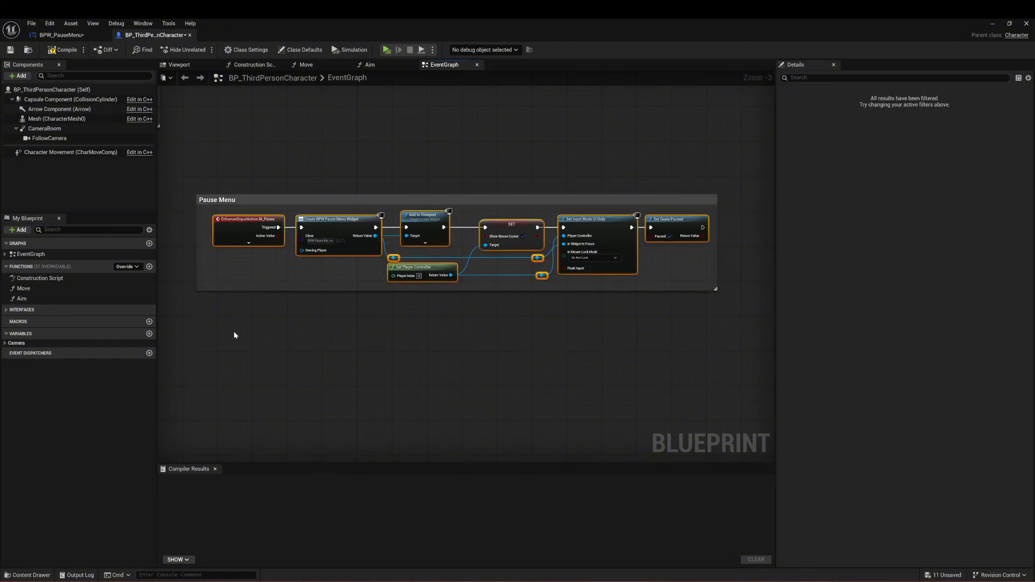
pyautogui.click(439, 166)
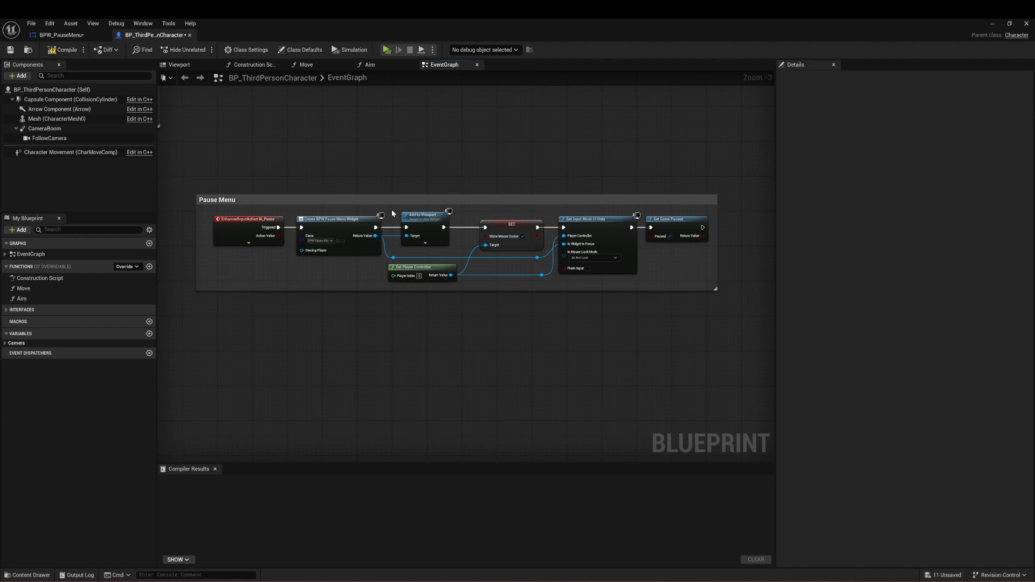
# Step: Set the comment color of the Pause Menu comment box to dark green
pyautogui.moveTo(380, 167); pyautogui.dragTo(458, 170, button='right')
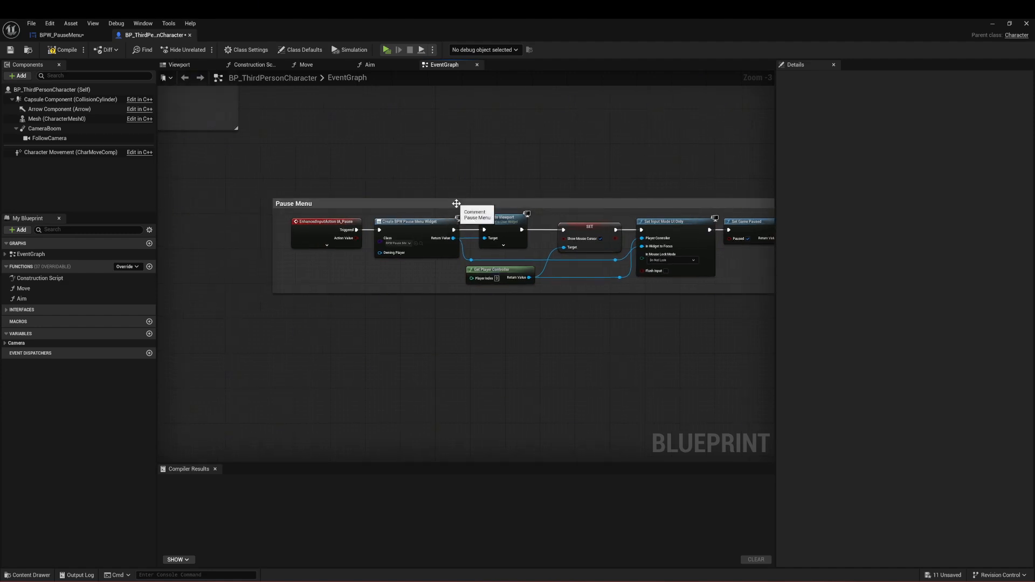
pyautogui.doubleClick(457, 203)
pyautogui.click(481, 183)
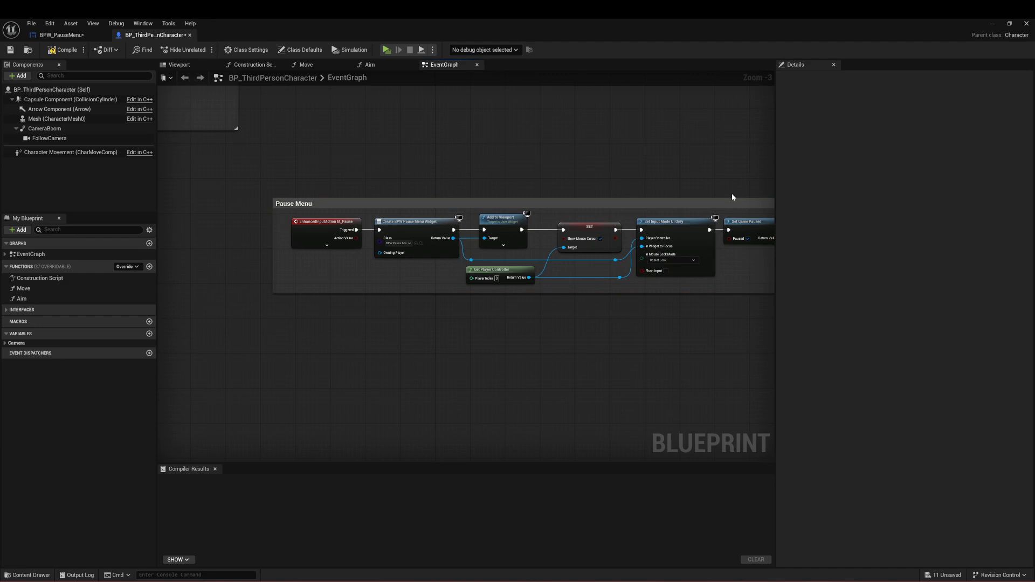
pyautogui.click(675, 207)
pyautogui.click(910, 124)
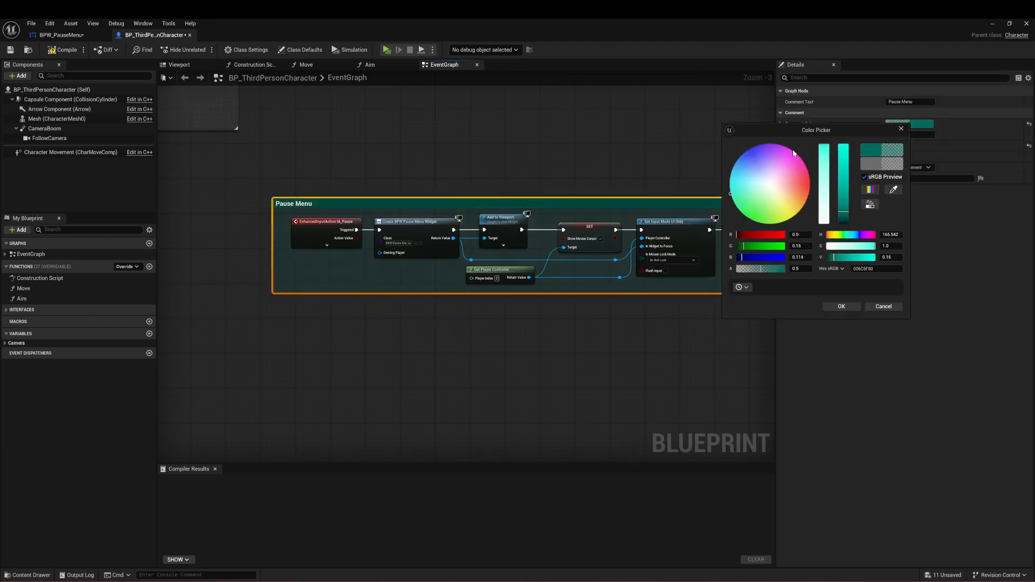
pyautogui.click(750, 206)
pyautogui.click(751, 220)
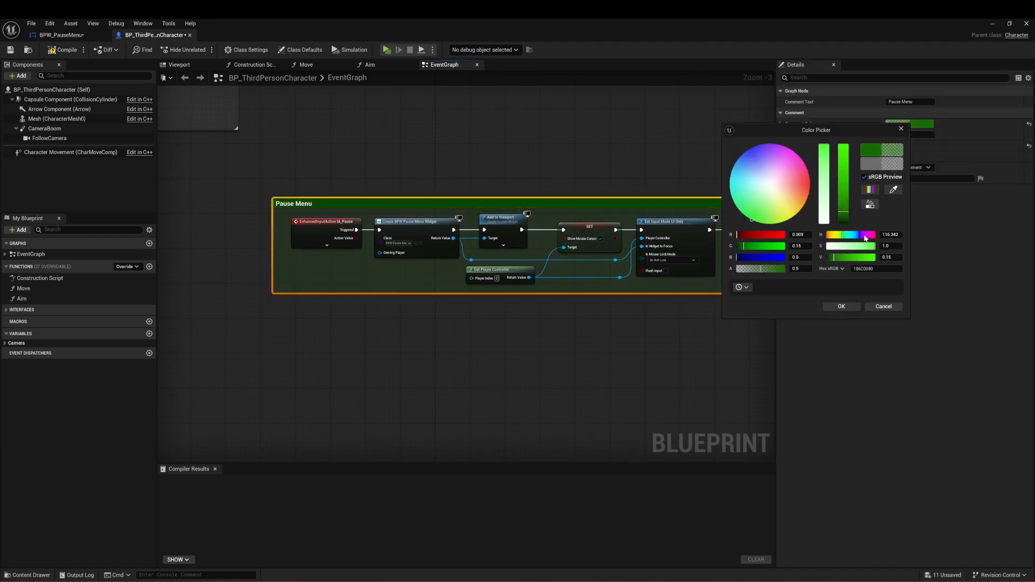
pyautogui.click(843, 309)
pyautogui.click(626, 160)
pyautogui.moveTo(626, 160); pyautogui.dragTo(608, 189, button='right')
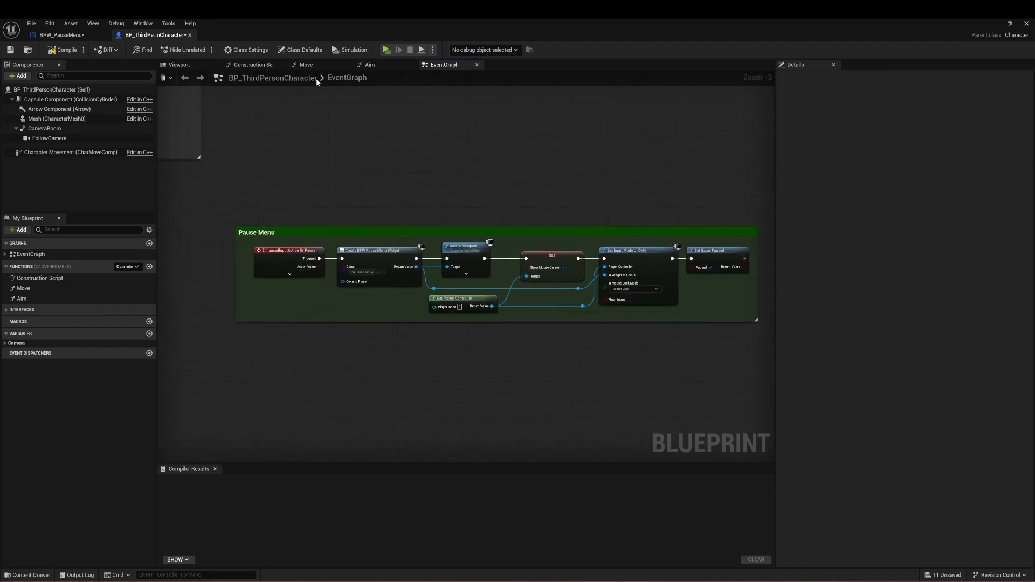
# Step: Save BP_ThirdPersonCharacter and close its editor to return to the BPW_PauseMenu graph
pyautogui.click(8, 52)
pyautogui.click(190, 35)
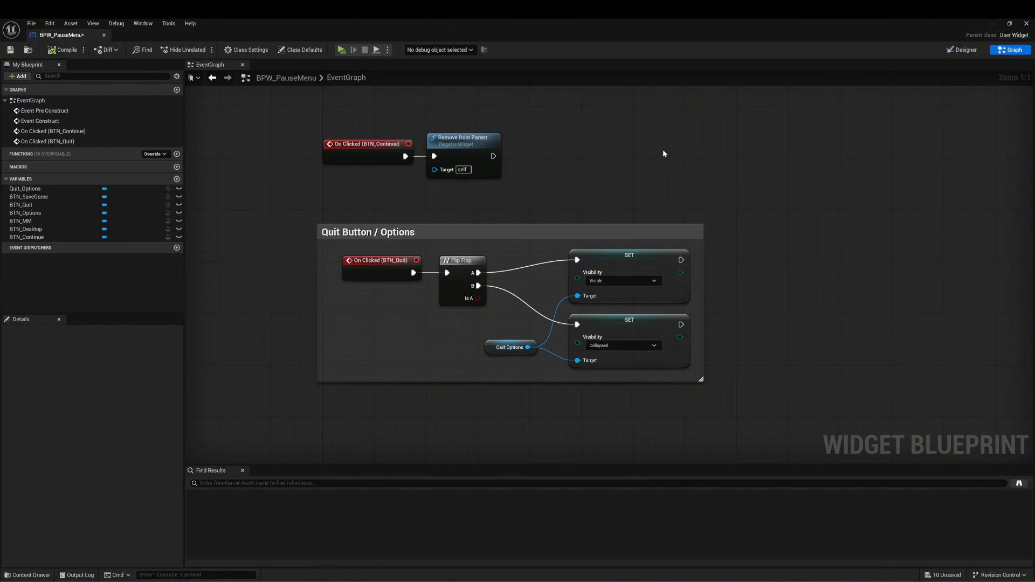
# Step: Add a Get Player Controller node below the Remove from Parent node of the BTN_Continue click event
pyautogui.moveTo(596, 133); pyautogui.dragTo(626, 138, button='right')
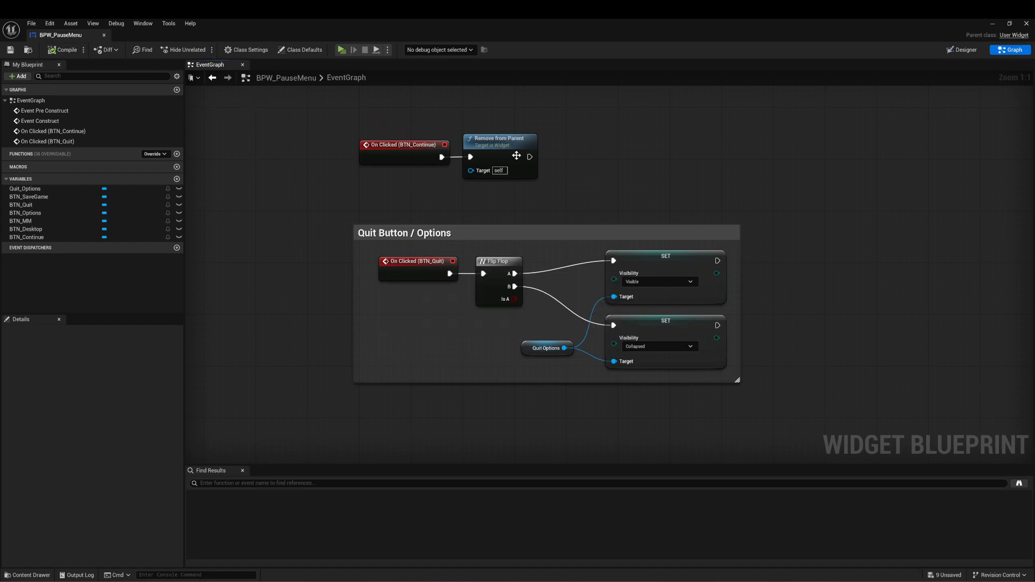
pyautogui.moveTo(672, 138); pyautogui.dragTo(623, 138, button='right')
pyautogui.moveTo(533, 135); pyautogui.dragTo(367, 180)
pyautogui.click(609, 180)
pyautogui.moveTo(610, 181); pyautogui.dragTo(503, 185, button='right')
pyautogui.moveTo(439, 204); pyautogui.dragTo(441, 204, button='right')
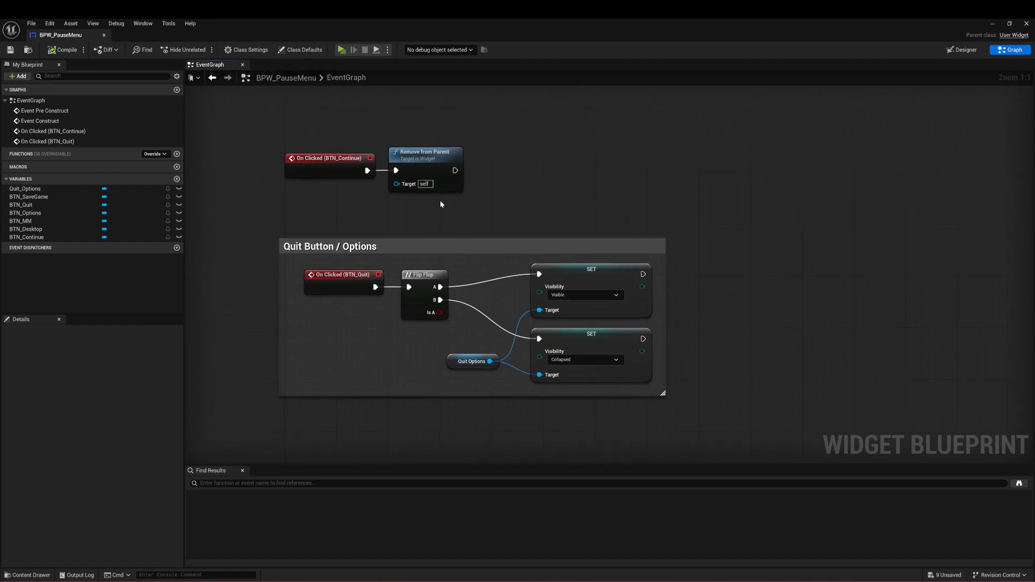
pyautogui.rightClick(442, 212)
pyautogui.write('get pla')
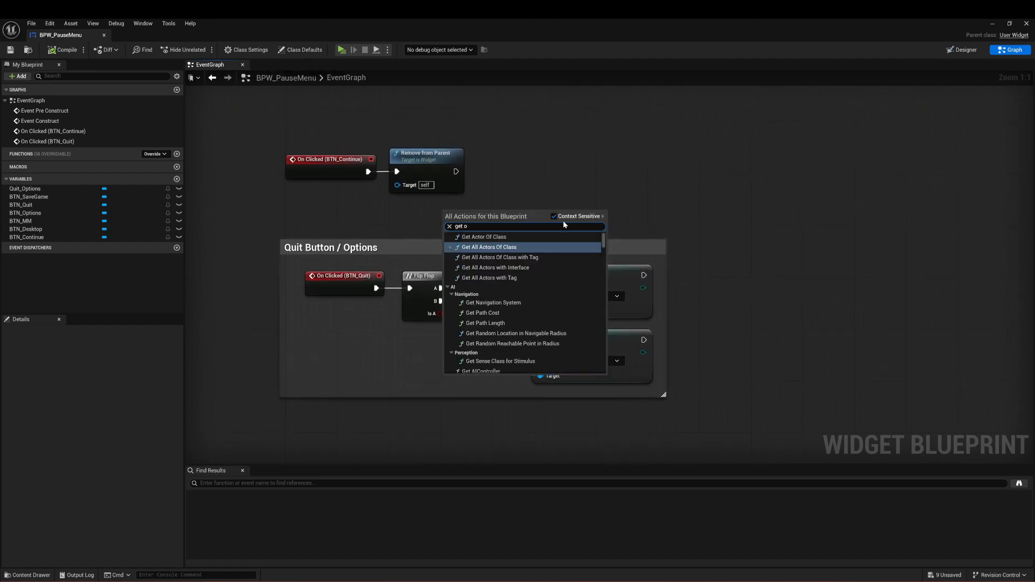
pyautogui.write('yer co')
pyautogui.press('Return')
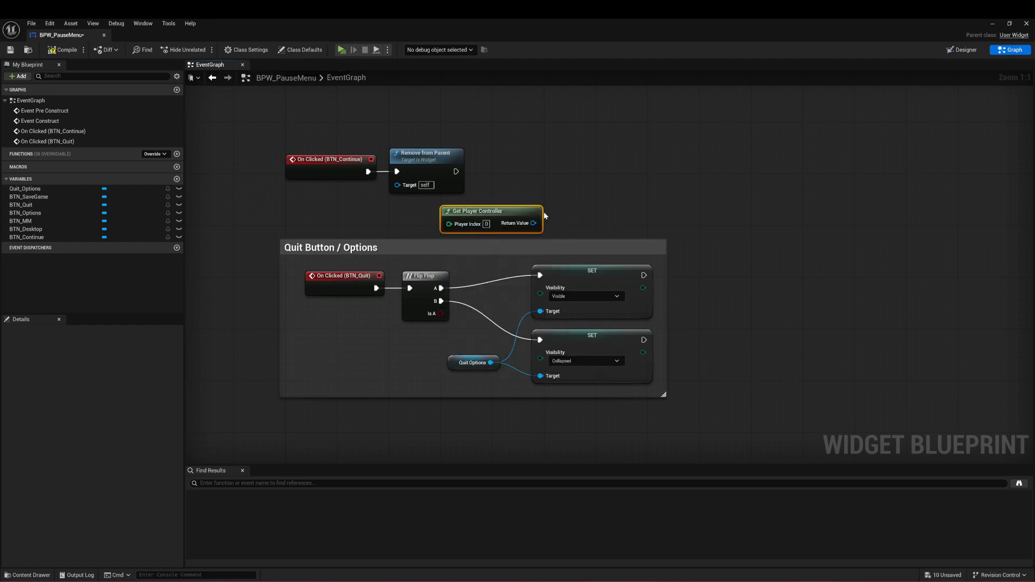
# Step: Add a Set Input Mode Game Only node fed by Get Player Controller and connect it after Remove from Parent
pyautogui.moveTo(488, 213); pyautogui.dragTo(510, 217)
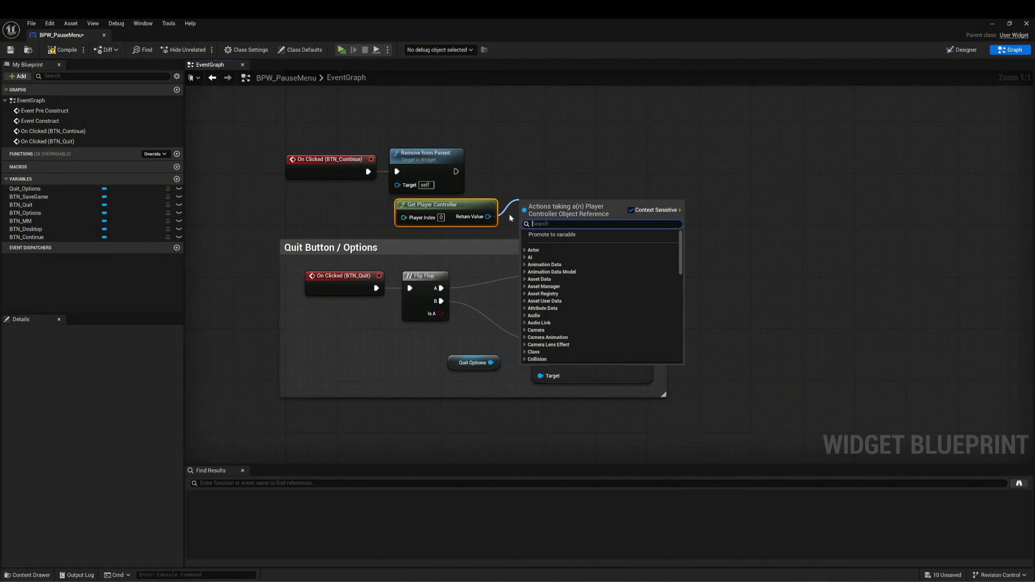
pyautogui.write('GAME ONLY')
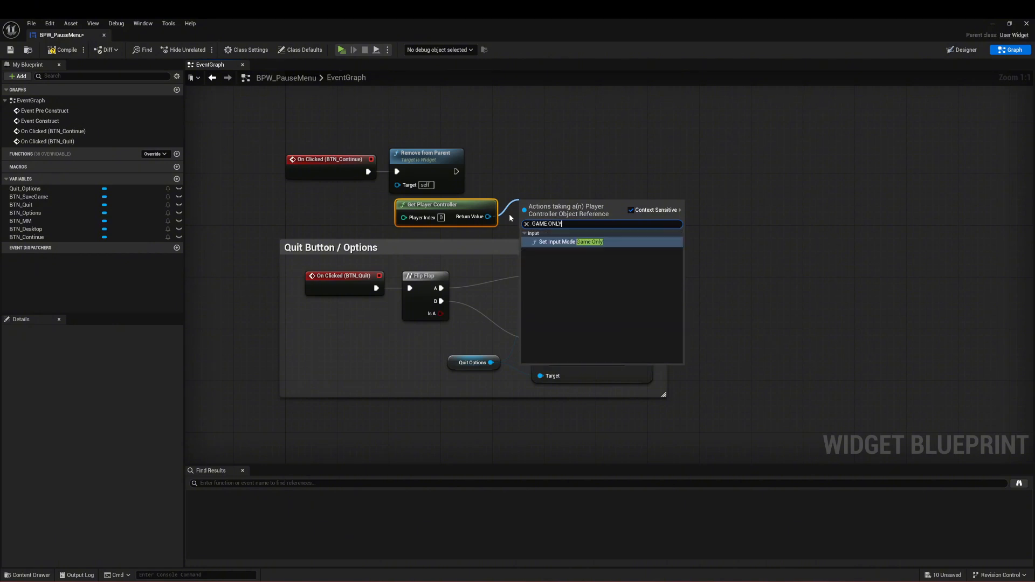
pyautogui.press('Return')
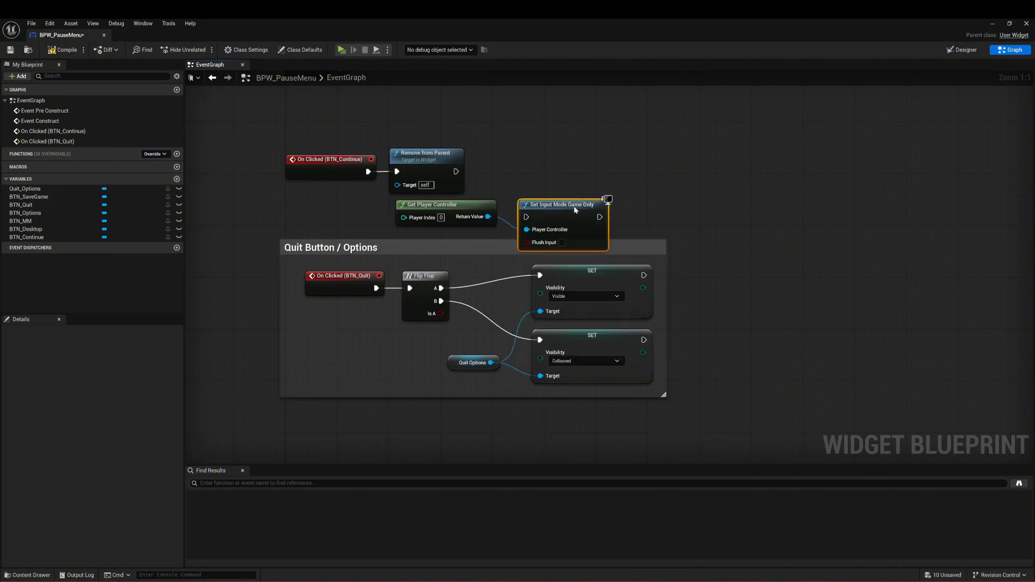
pyautogui.moveTo(576, 211); pyautogui.dragTo(456, 171)
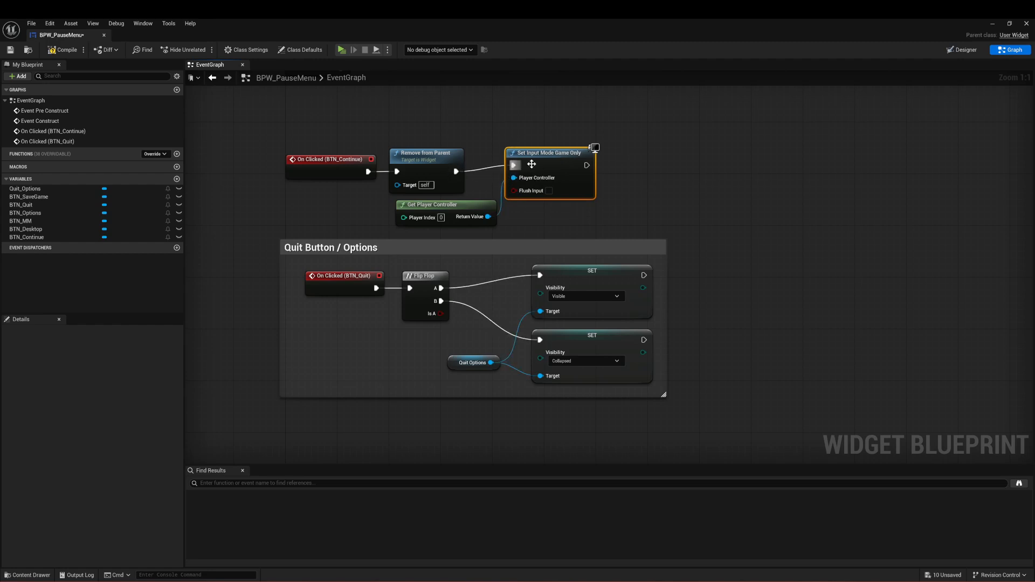
pyautogui.moveTo(547, 155)
pyautogui.mouseDown()
pyautogui.moveTo(571, 161)
pyautogui.moveTo(552, 158)
pyautogui.mouseUp()
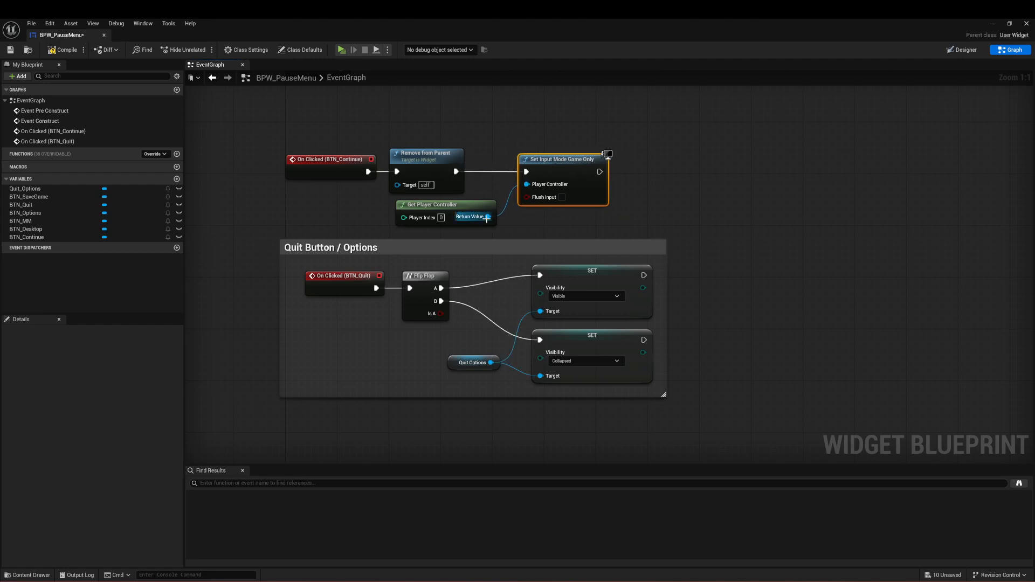
# Step: Add a Show Mouse Cursor setter from Get Player Controller after Set Input Mode Game Only, routing its Target wire through a reroute point underneath
pyautogui.moveTo(488, 217); pyautogui.dragTo(586, 208)
pyautogui.write('set ')
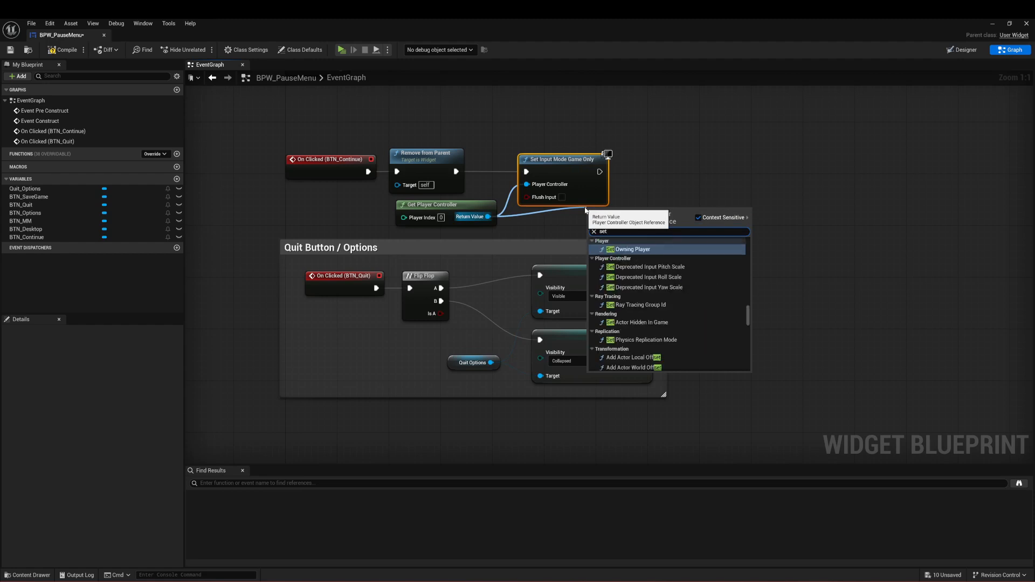
pyautogui.write('mouse')
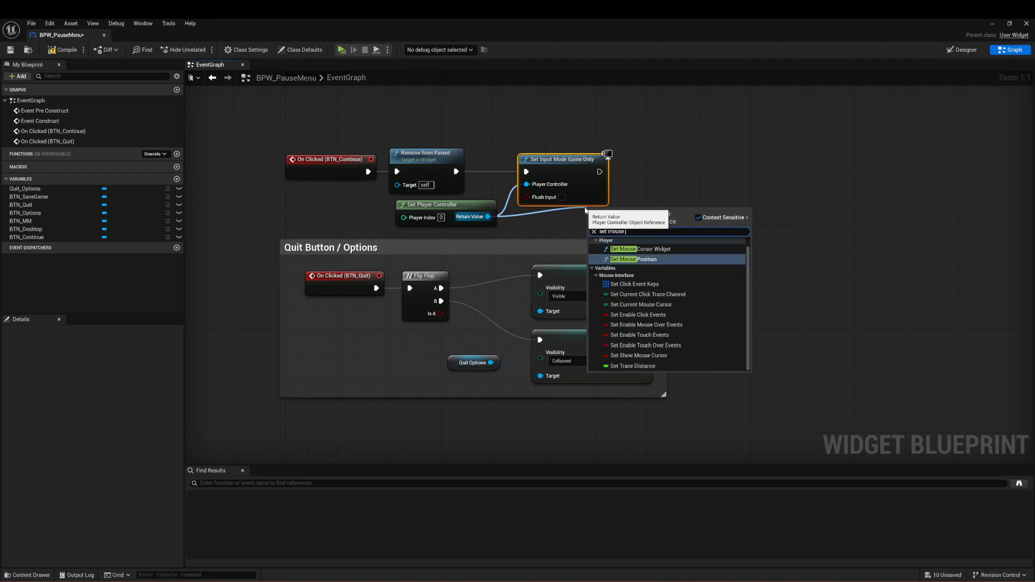
pyautogui.write(' cur')
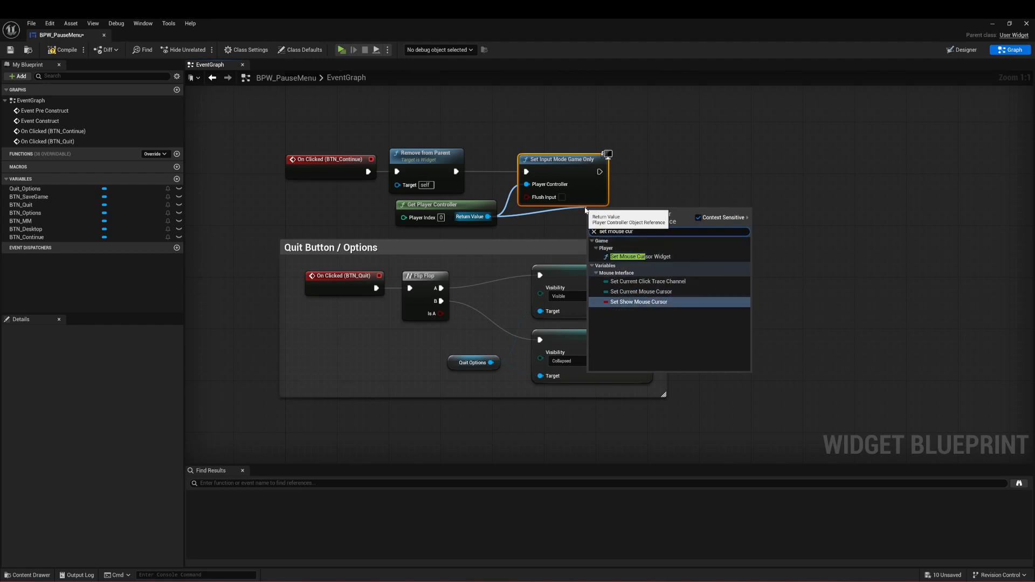
pyautogui.click(639, 302)
pyautogui.moveTo(635, 207); pyautogui.dragTo(672, 169)
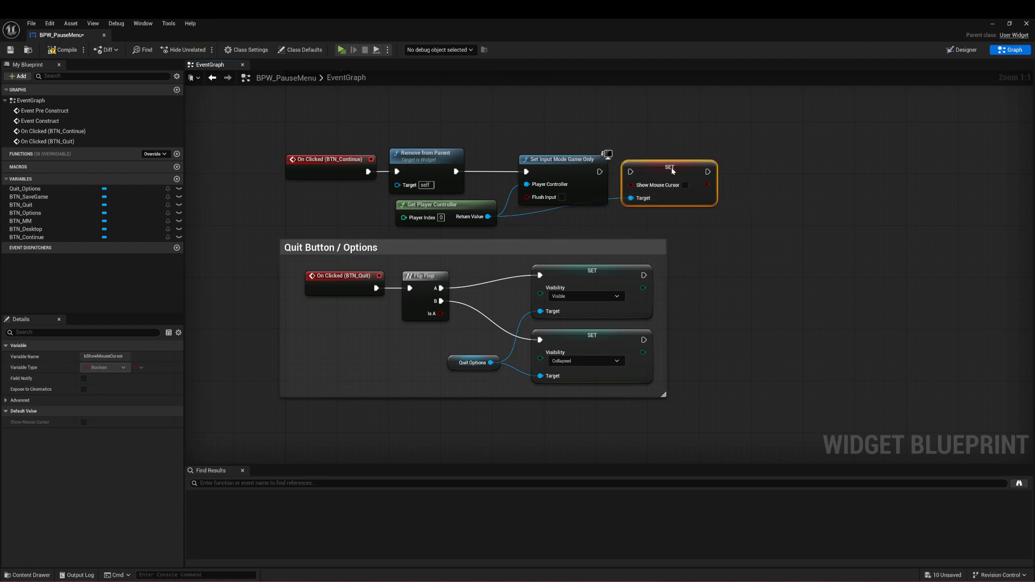
pyautogui.moveTo(600, 172); pyautogui.dragTo(630, 171)
pyautogui.click(529, 212)
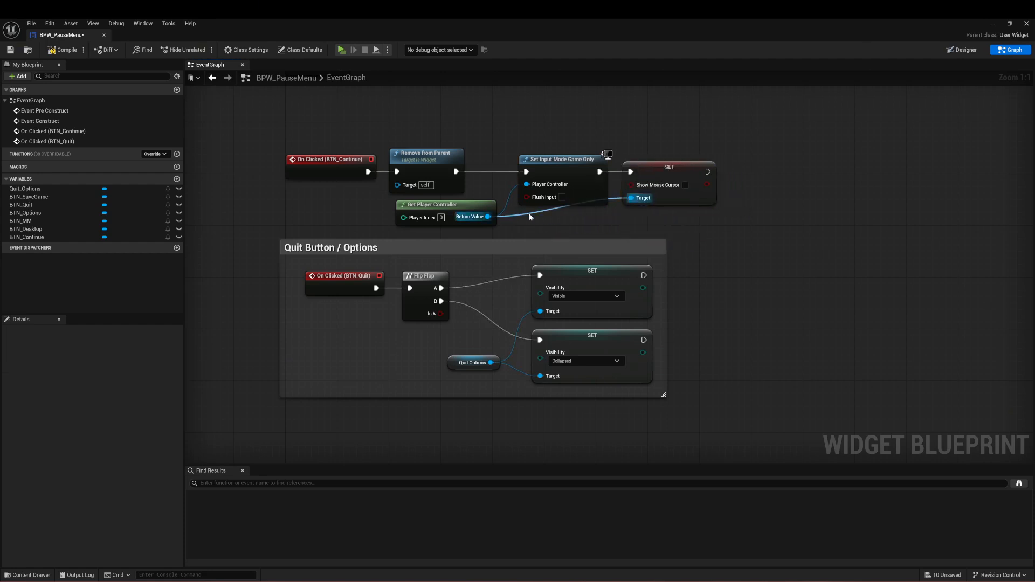
pyautogui.doubleClick(530, 212)
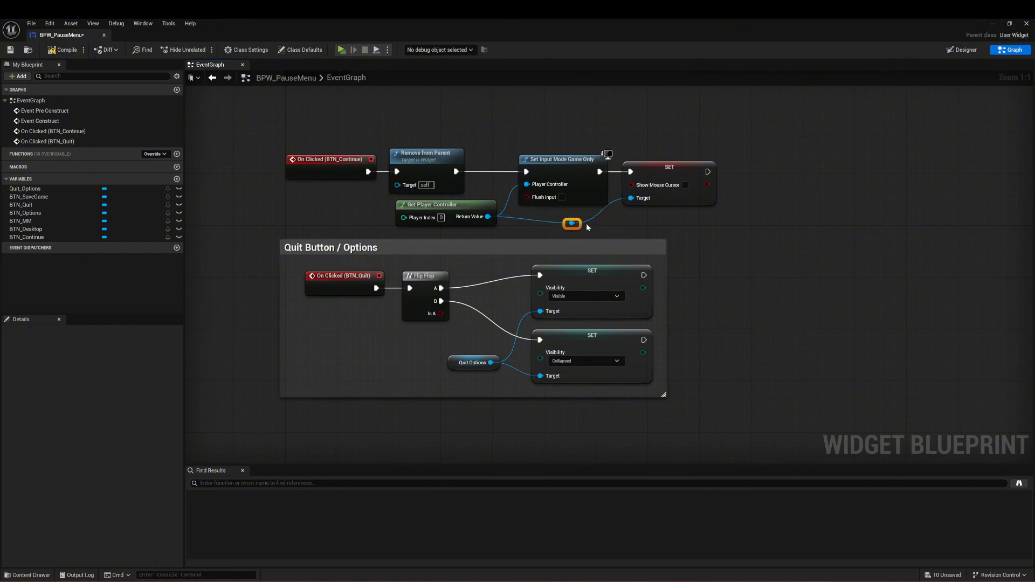
# Step: Add a Set Game Paused node after the Show Mouse Cursor setter, leaving Paused disabled
pyautogui.moveTo(732, 231); pyautogui.dragTo(526, 228, button='right')
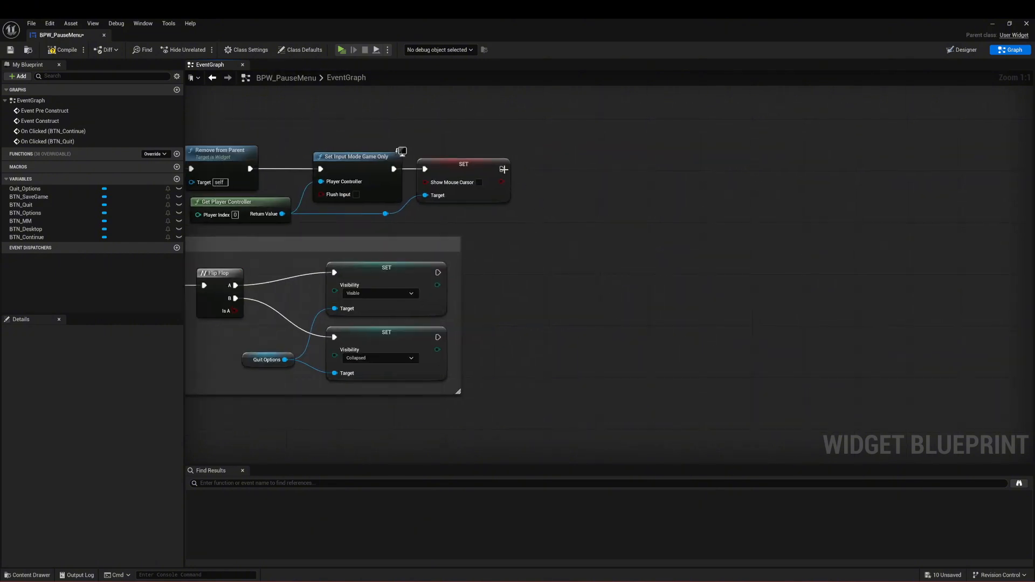
pyautogui.moveTo(502, 169); pyautogui.dragTo(547, 176)
pyautogui.write('set game')
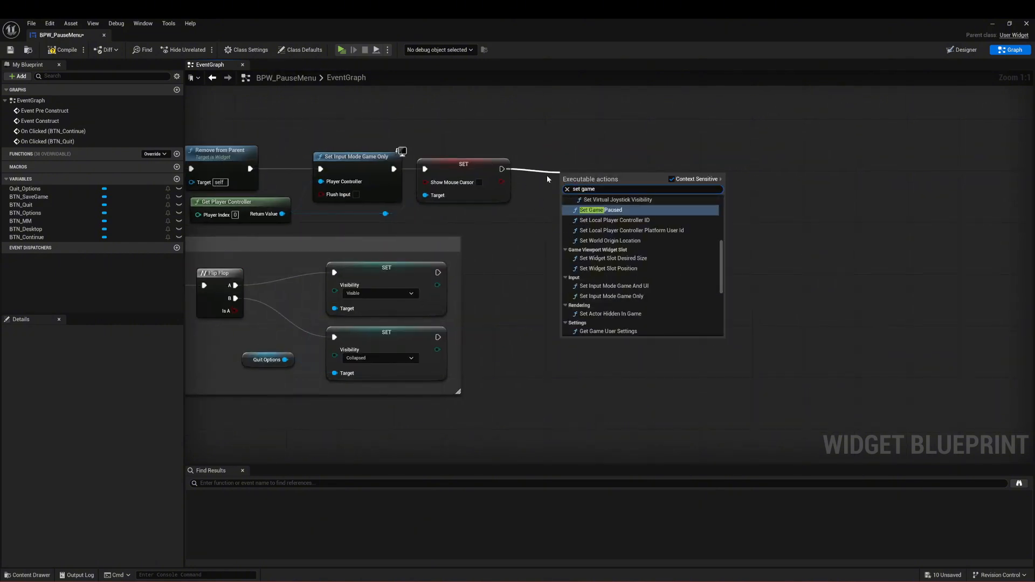
pyautogui.press('Return')
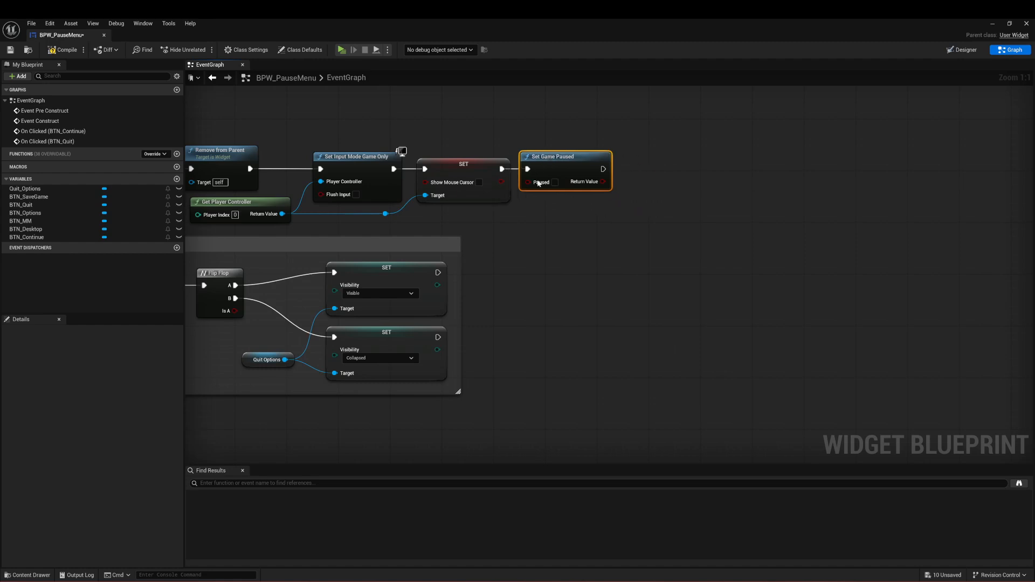
# Step: Wrap the BTN_Continue node chain in a comment box titled "Continue Button" and position it above the Quit Button / Options comment
pyautogui.moveTo(539, 184); pyautogui.dragTo(678, 184, button='right')
pyautogui.moveTo(757, 108); pyautogui.dragTo(265, 232)
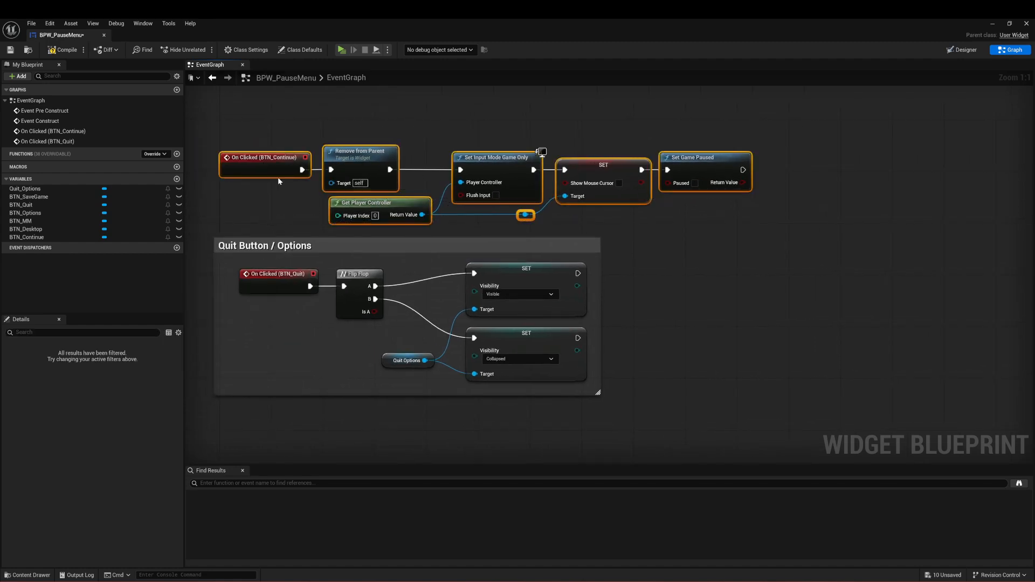
pyautogui.moveTo(278, 181); pyautogui.dragTo(285, 156)
pyautogui.write('c')
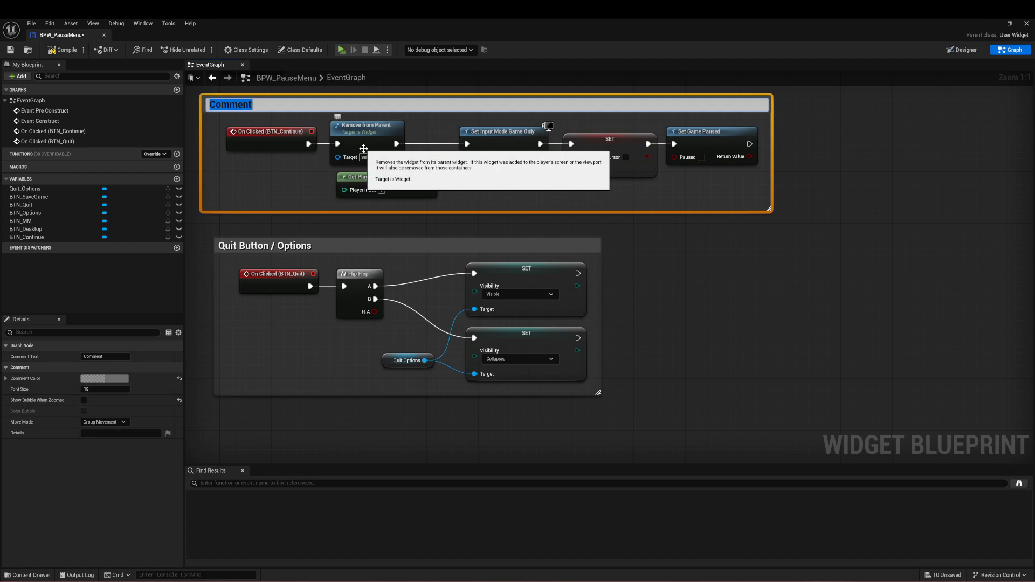
pyautogui.write('C')
pyautogui.press('Return')
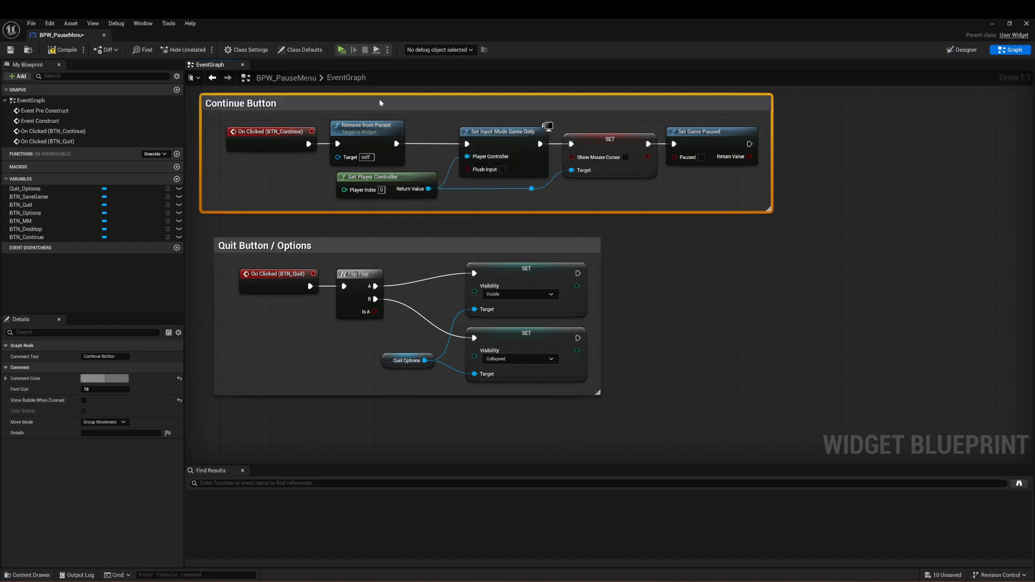
pyautogui.moveTo(379, 98); pyautogui.dragTo(392, 105)
# Step: Compile and save the BPW_PauseMenu widget blueprint
pyautogui.click(717, 251)
pyautogui.moveTo(716, 251); pyautogui.dragTo(769, 283, button='right')
pyautogui.click(53, 52)
pyautogui.click(10, 49)
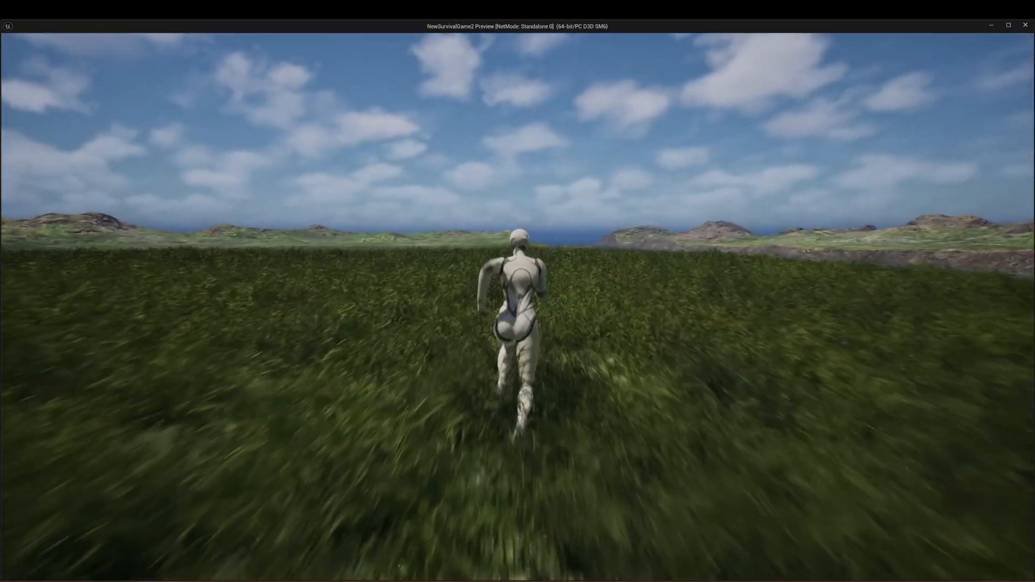
# Step: Play-test the pause menu by pausing the running character and resuming the game with the Continue button
pyautogui.press('Escape')
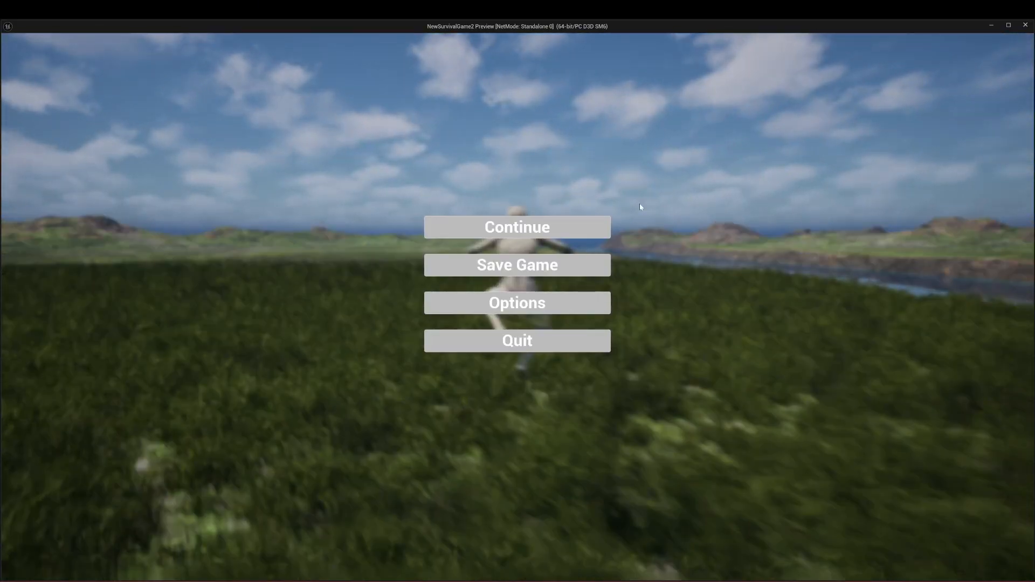
pyautogui.press('Escape')
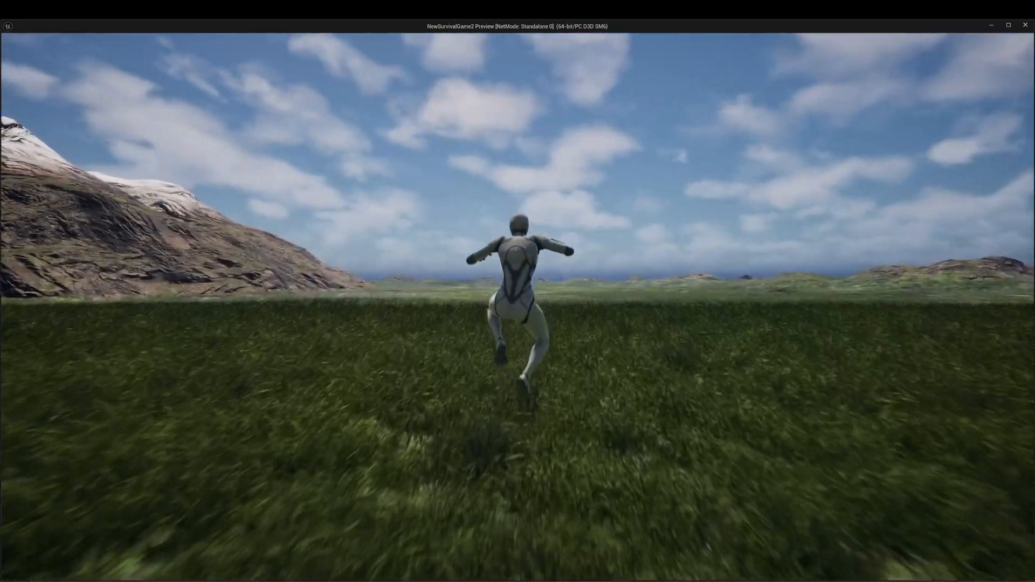
pyautogui.press('Escape')
pyautogui.press('Escape')
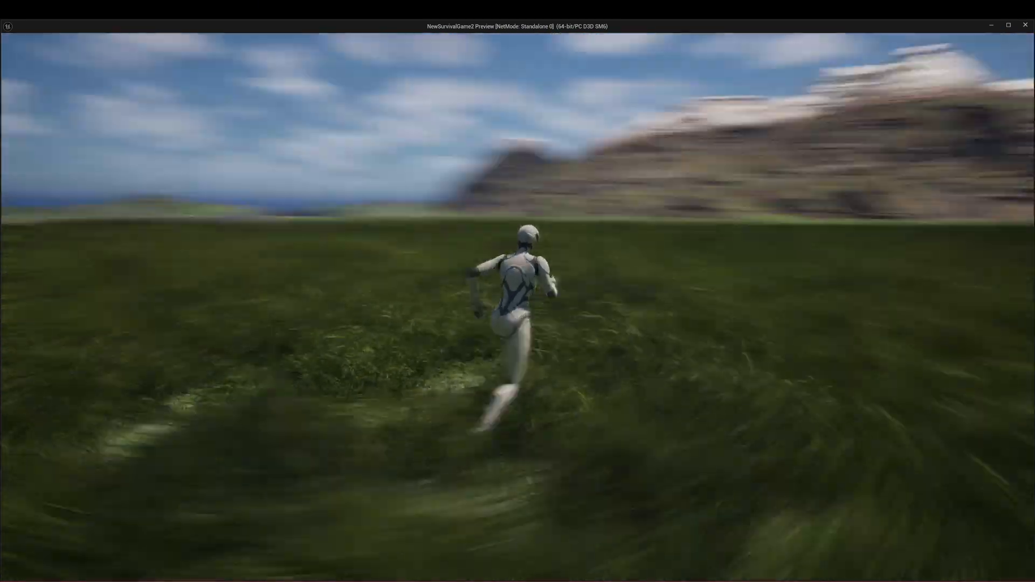
pyautogui.press('a')
pyautogui.press('w')
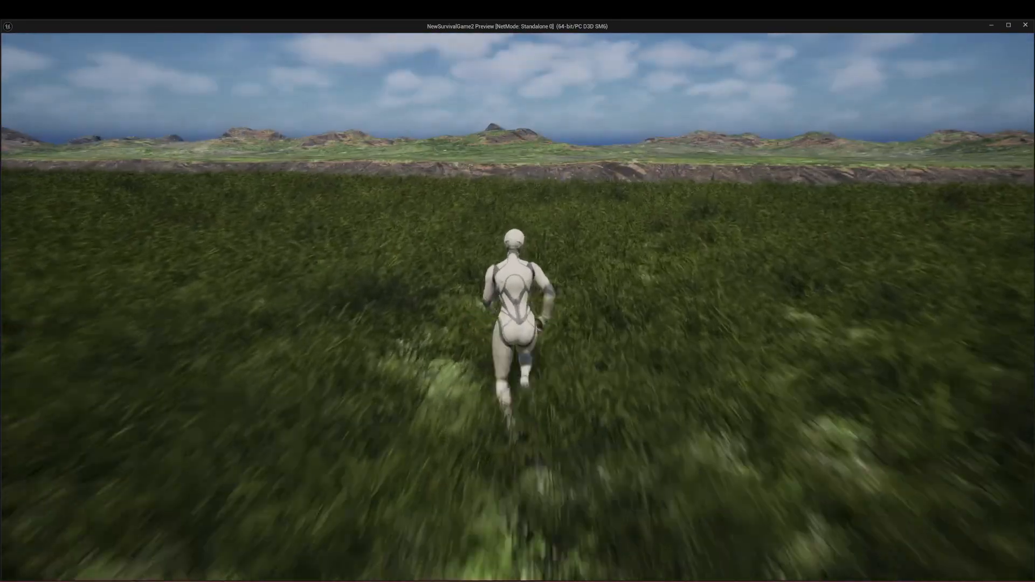
pyautogui.press('Escape')
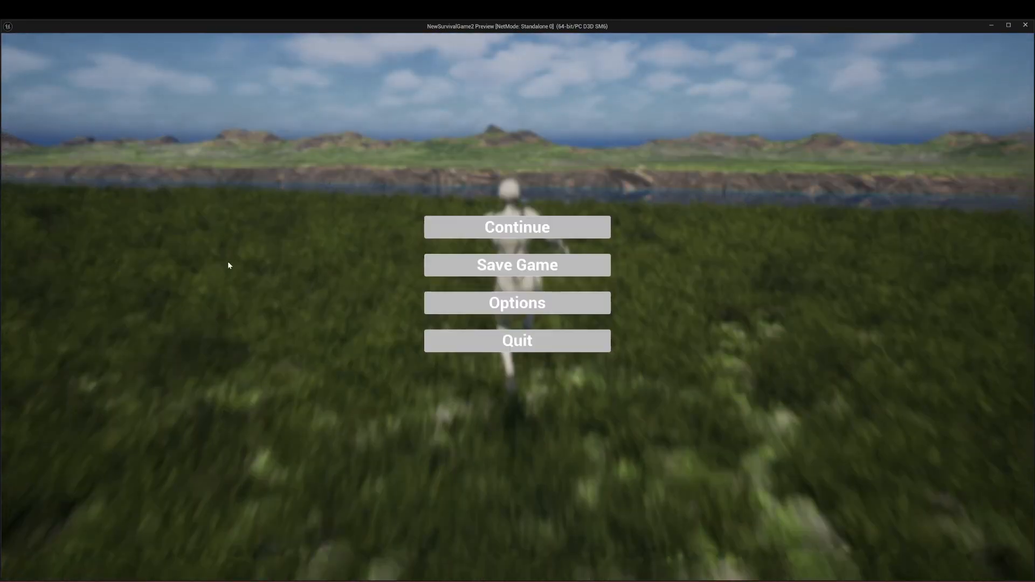
pyautogui.click(463, 232)
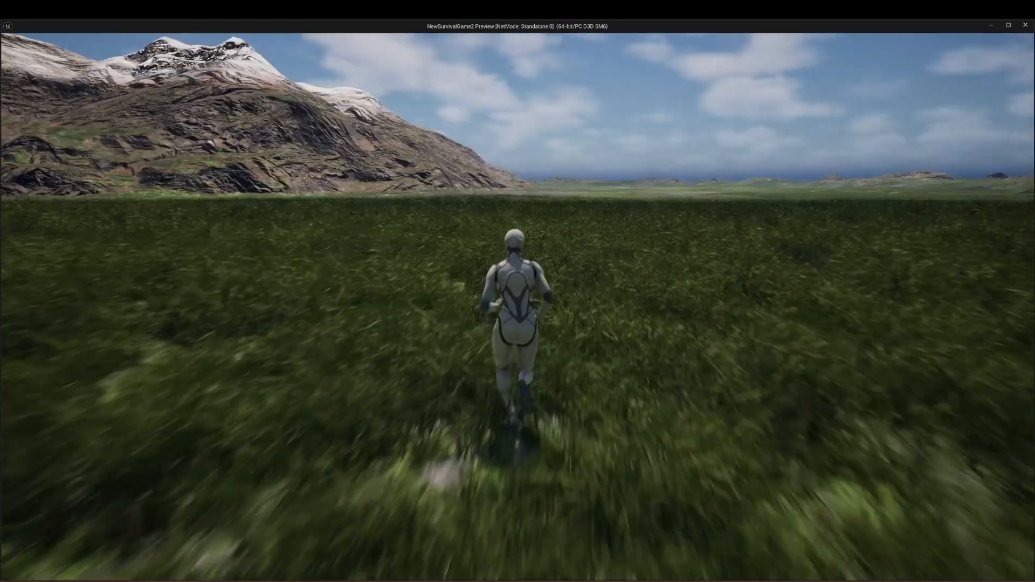
# Step: Pause the game again, test toggling the Main Menu and Desktop options with Quit, and end the play session
pyautogui.press('Escape')
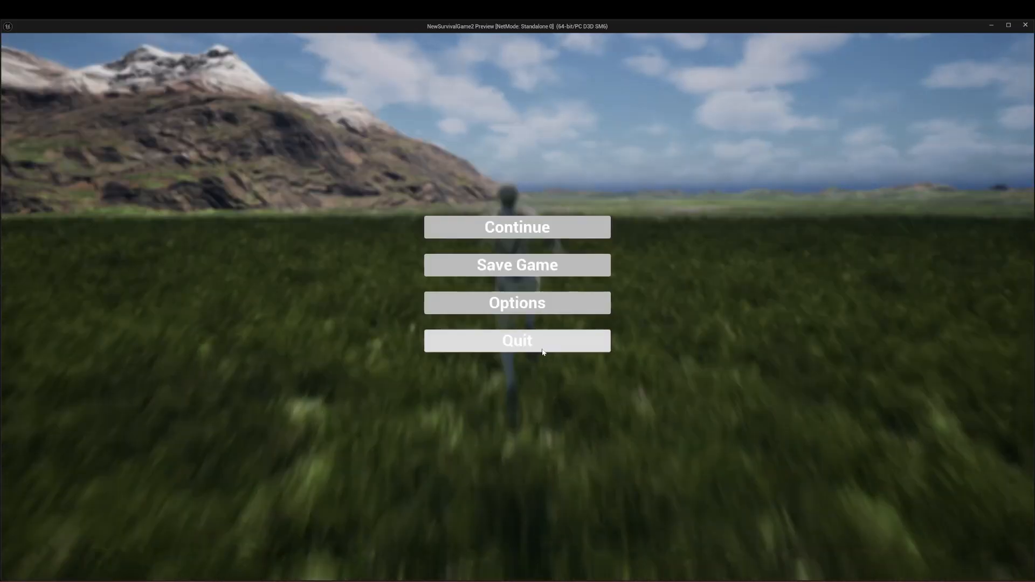
pyautogui.click(560, 344)
pyautogui.click(568, 341)
pyautogui.click(568, 342)
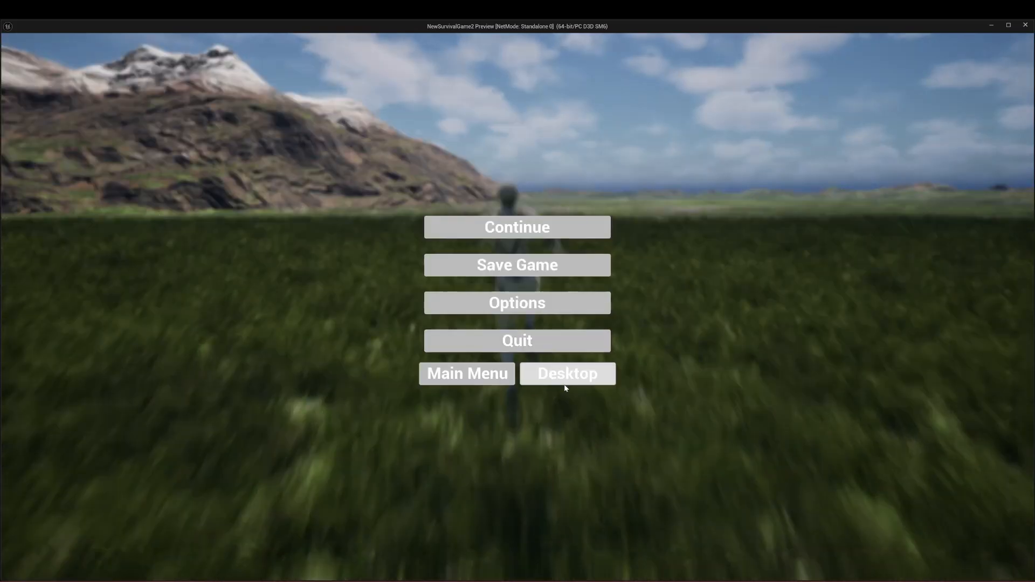
pyautogui.click(557, 341)
pyautogui.click(557, 341)
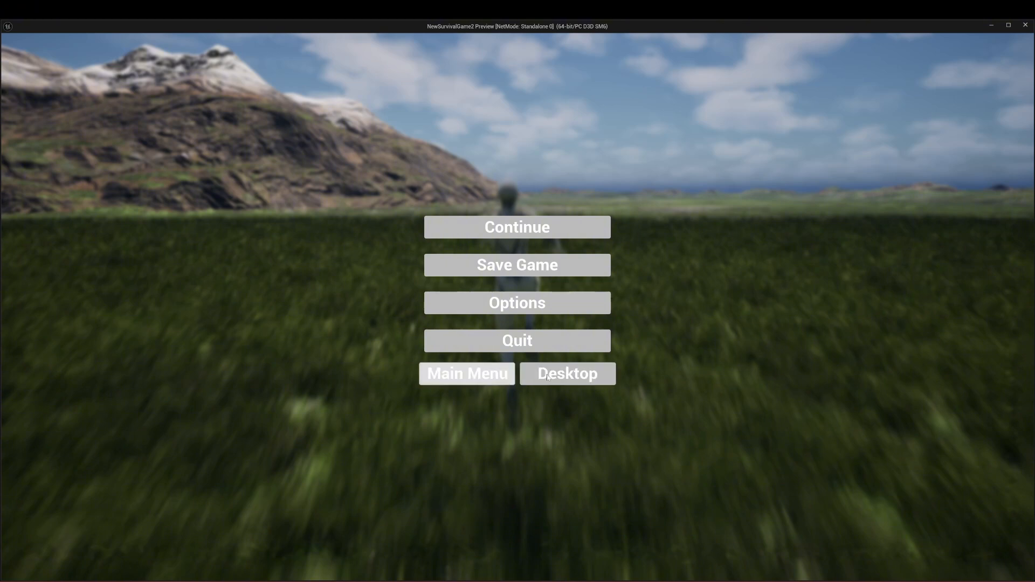
pyautogui.click(518, 341)
pyautogui.click(517, 227)
pyautogui.press('Escape')
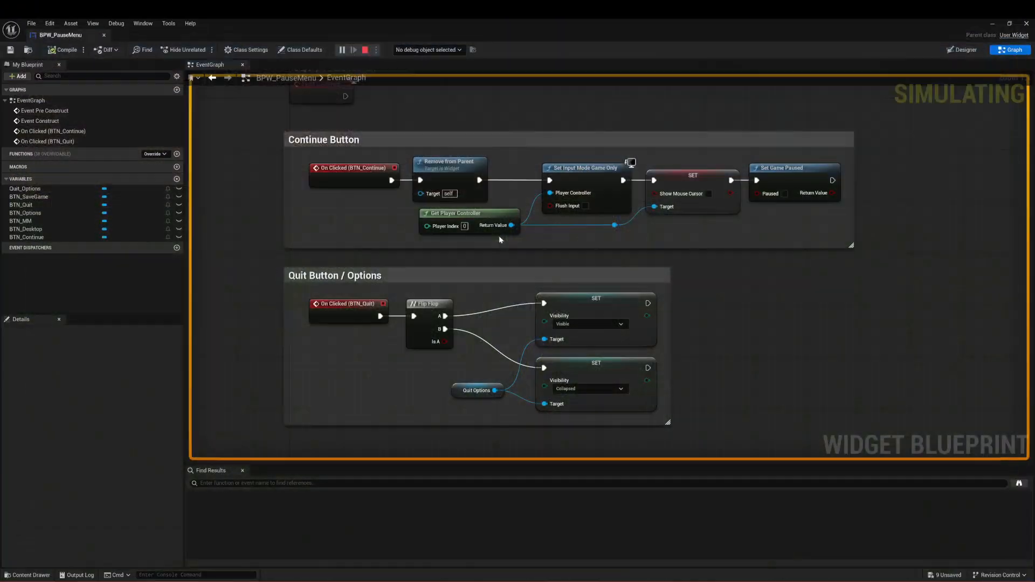
# Step: Add an On Clicked event for BTN_Desktop and place it just below the Quit Button / Options comment
pyautogui.moveTo(770, 345); pyautogui.dragTo(799, 234, button='right')
pyautogui.moveTo(424, 382); pyautogui.dragTo(454, 350, button='right')
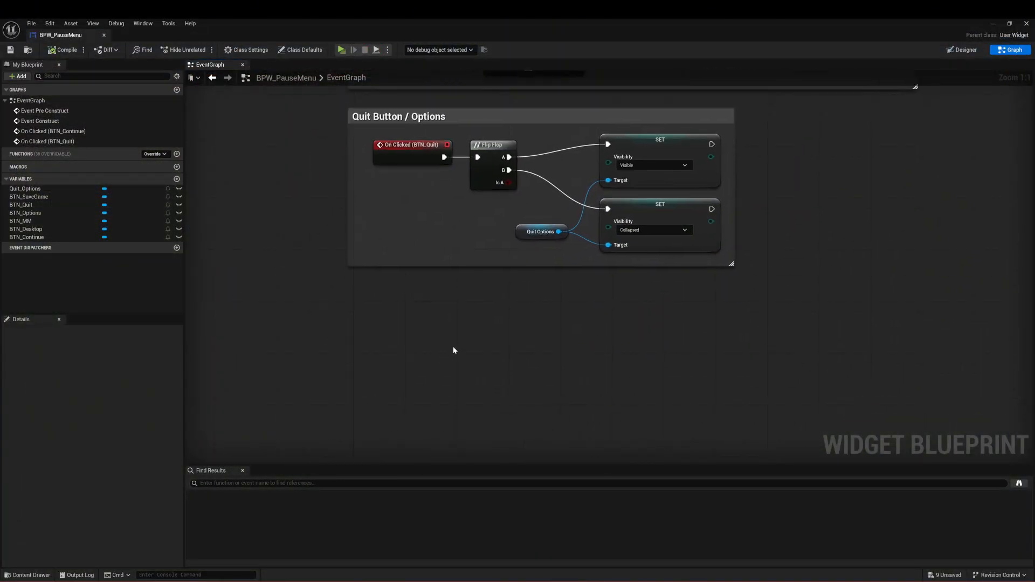
pyautogui.moveTo(305, 293); pyautogui.dragTo(295, 334, button='right')
pyautogui.click(33, 229)
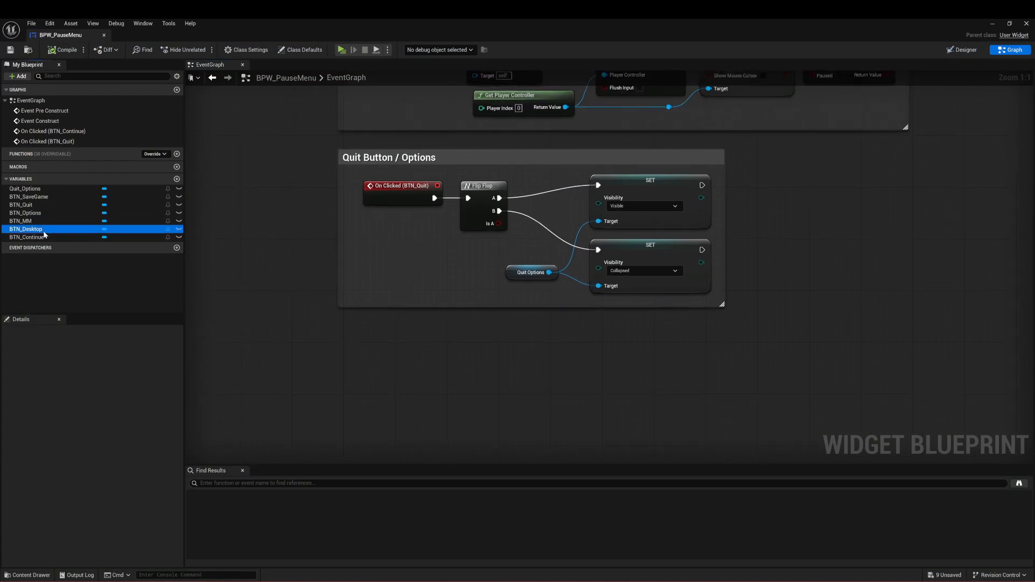
pyautogui.click(106, 455)
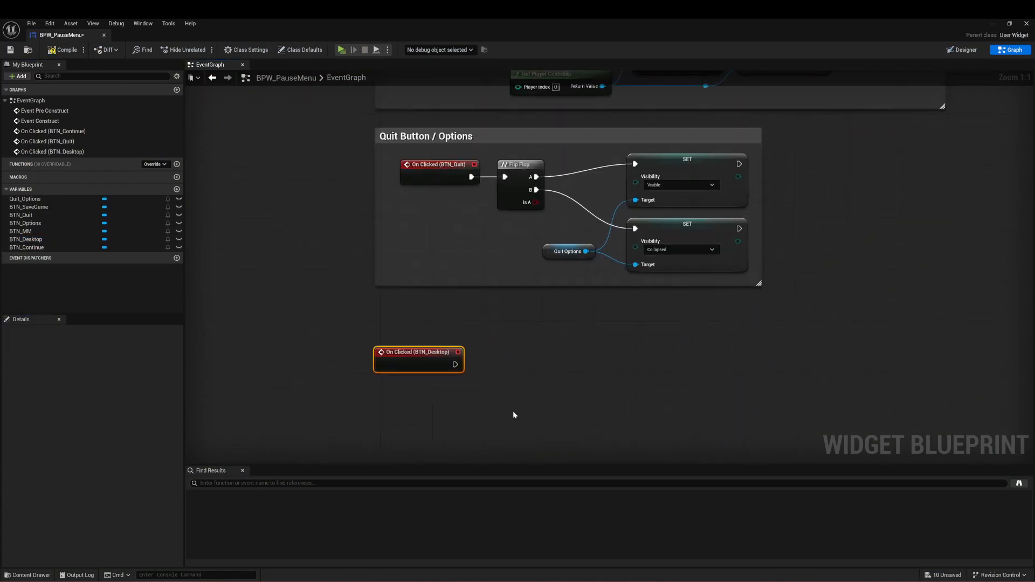
pyautogui.moveTo(419, 356); pyautogui.dragTo(421, 325)
# Step: Connect a Quit Game node to the On Clicked (BTN_Desktop) event and line it up beside the event
pyautogui.moveTo(454, 333); pyautogui.dragTo(506, 332)
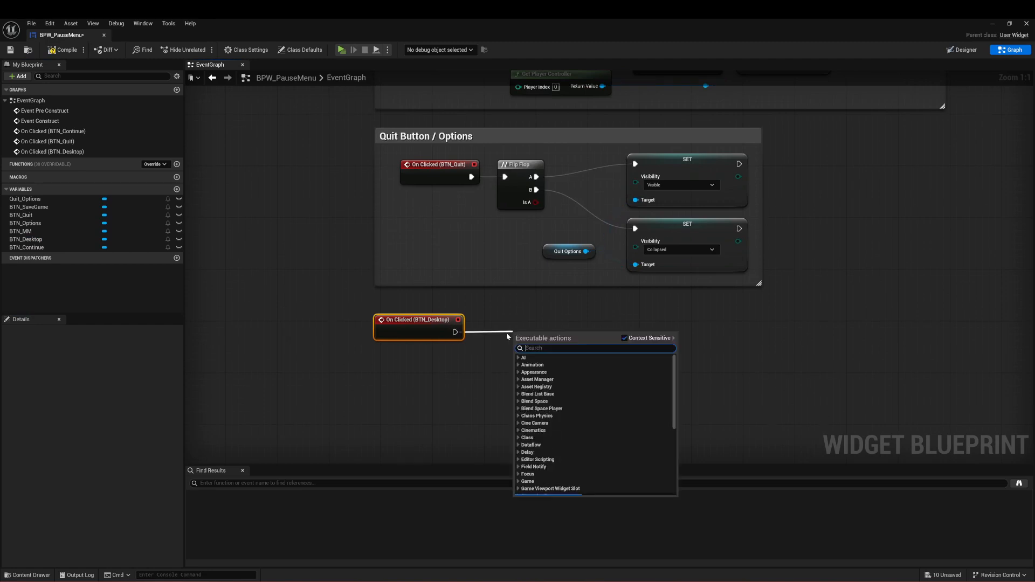
pyautogui.write('quit')
pyautogui.press('Return')
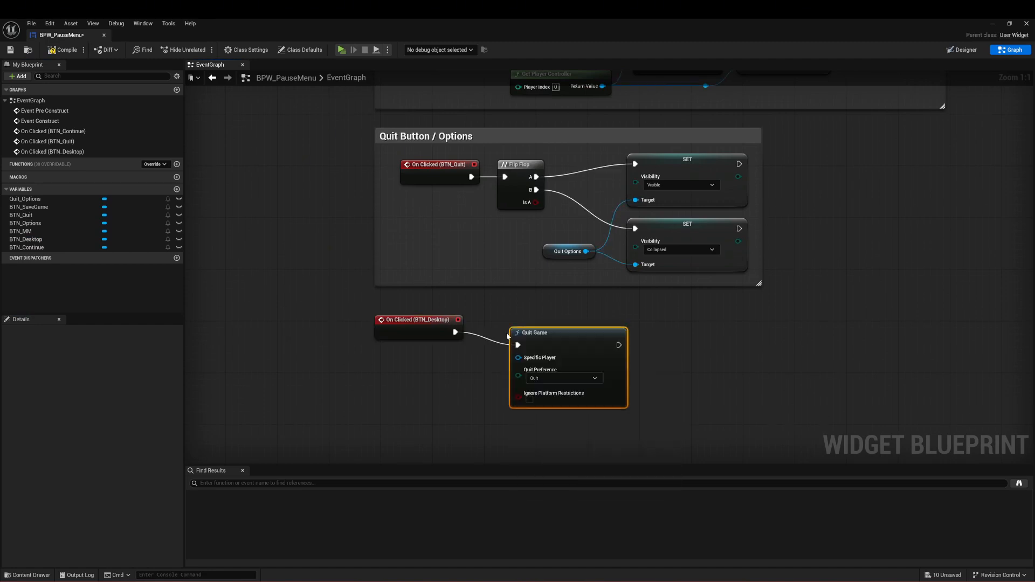
pyautogui.moveTo(531, 321); pyautogui.dragTo(517, 327)
pyautogui.moveTo(527, 303); pyautogui.dragTo(363, 402)
pyautogui.moveTo(422, 409); pyautogui.dragTo(428, 427, button='right')
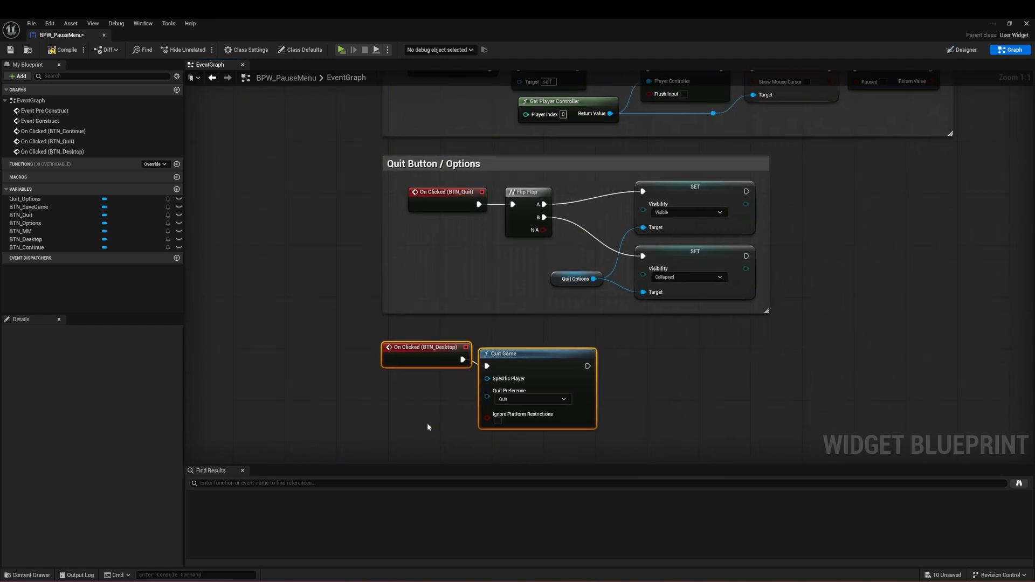
pyautogui.click(533, 358)
pyautogui.moveTo(536, 356); pyautogui.dragTo(538, 352)
# Step: Wrap the BTN_Desktop event and Quit Game node in a comment titled "Desktop", aligned beneath the Quit Button / Options comment
pyautogui.moveTo(654, 339); pyautogui.dragTo(317, 457)
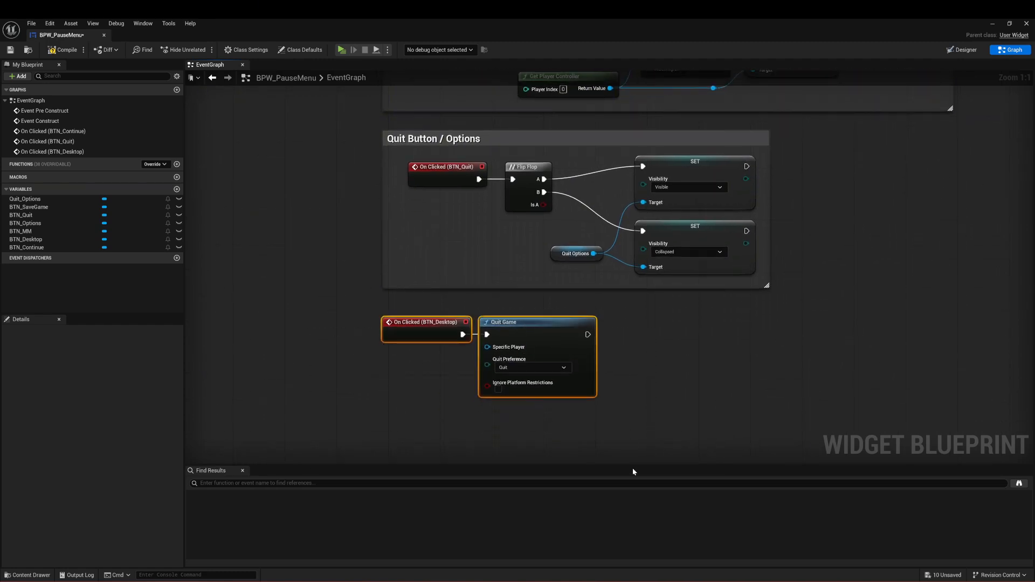
pyautogui.rightClick(625, 468)
pyautogui.moveTo(590, 409); pyautogui.dragTo(592, 341, button='right')
pyautogui.moveTo(531, 275); pyautogui.dragTo(536, 296)
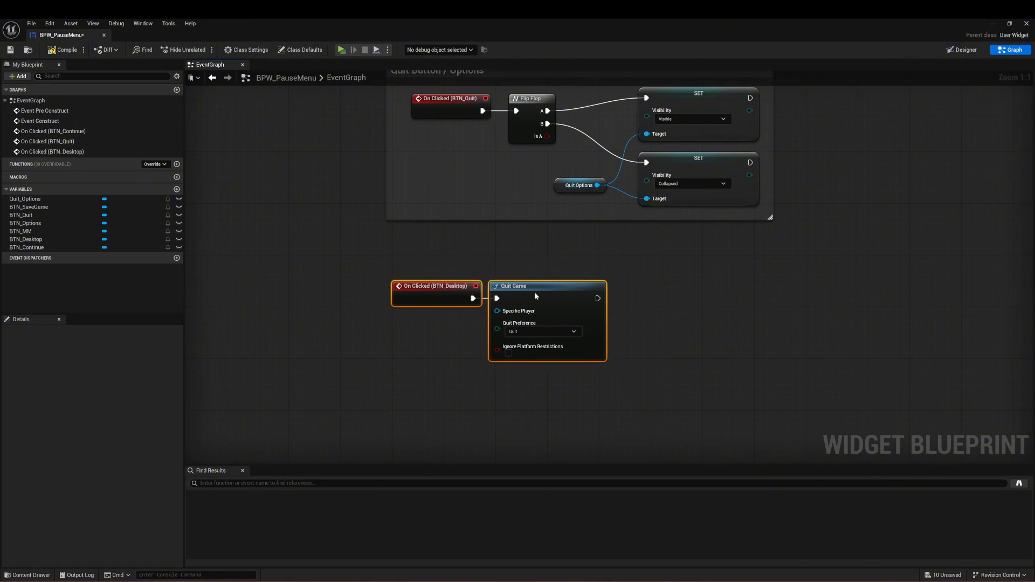
pyautogui.write('cDe')
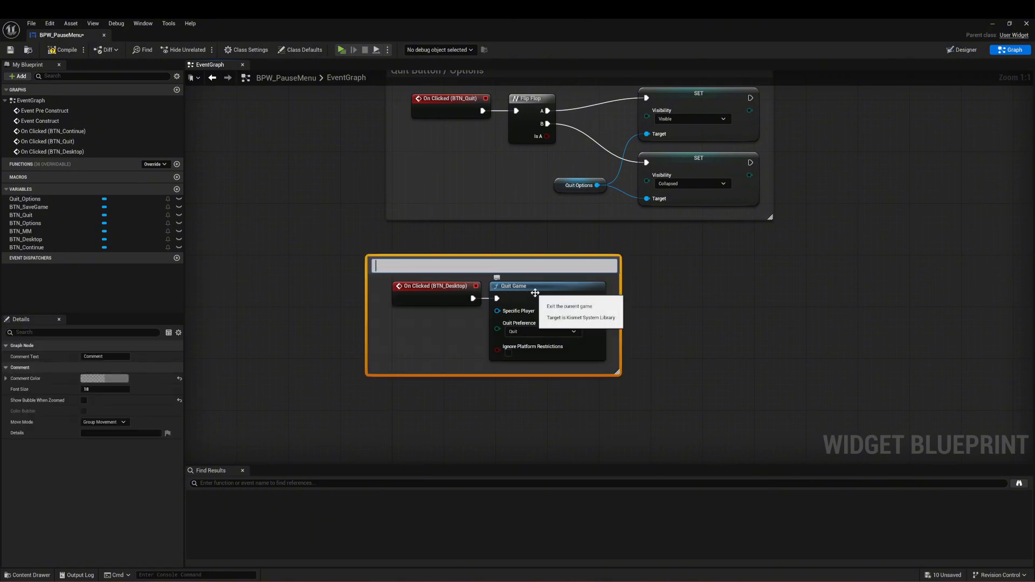
pyautogui.write('sktop')
pyautogui.press('Return')
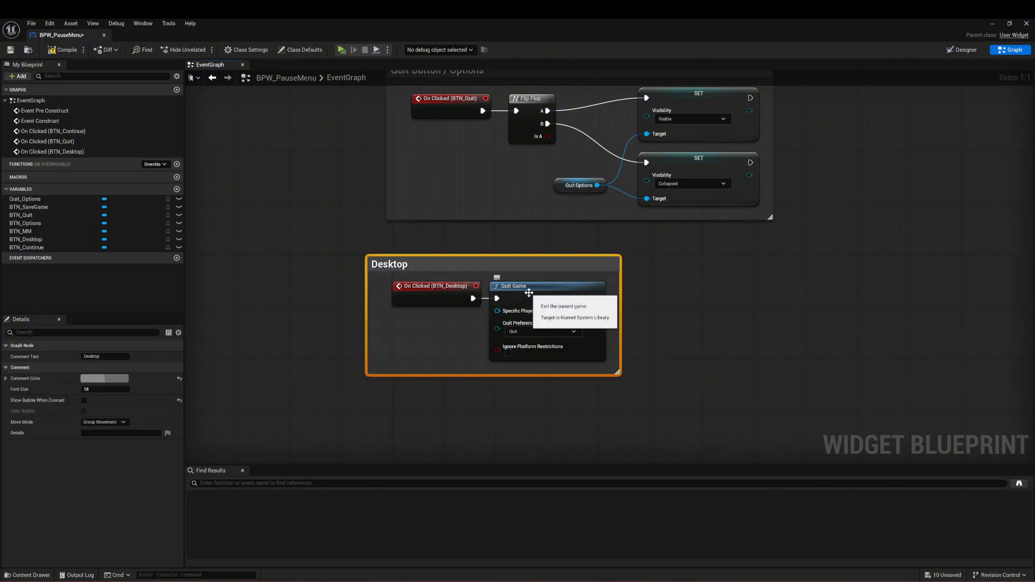
pyautogui.moveTo(461, 274); pyautogui.dragTo(480, 247)
pyautogui.click(483, 391)
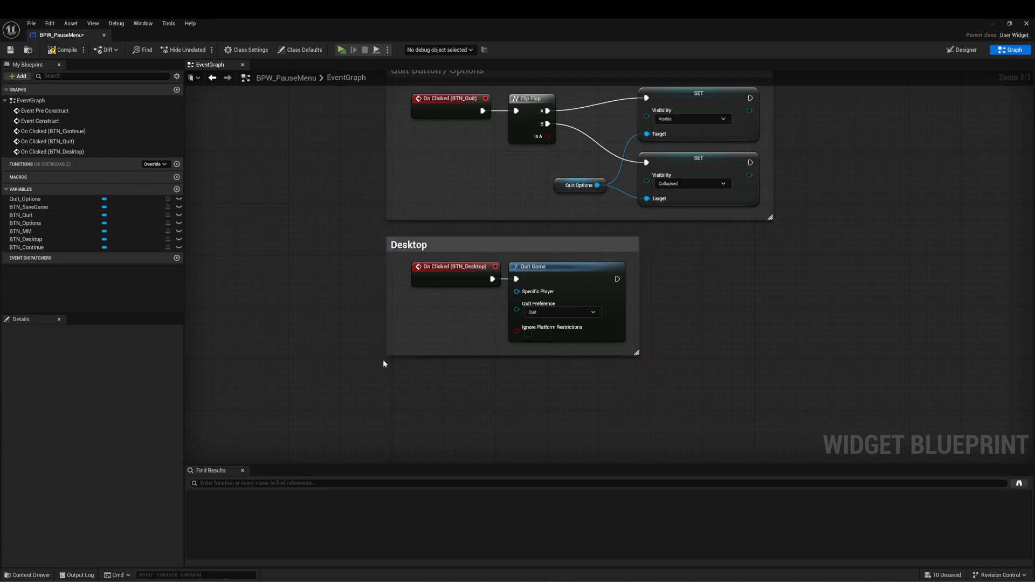
# Step: Add an On Clicked event for BTN_MM and place it in the empty area below the Desktop comment
pyautogui.moveTo(508, 402); pyautogui.dragTo(467, 341, button='right')
pyautogui.click(54, 231)
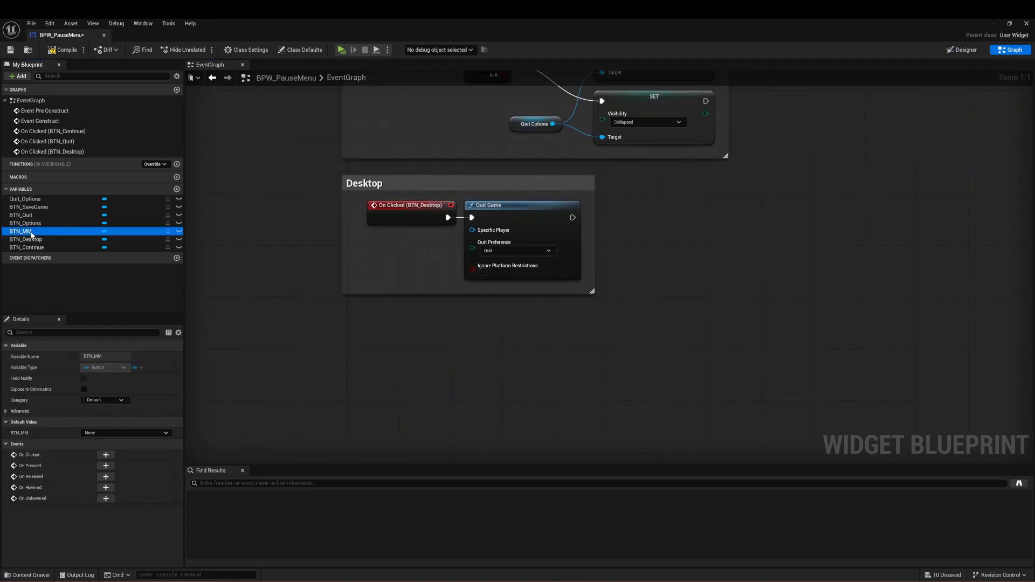
pyautogui.click(106, 454)
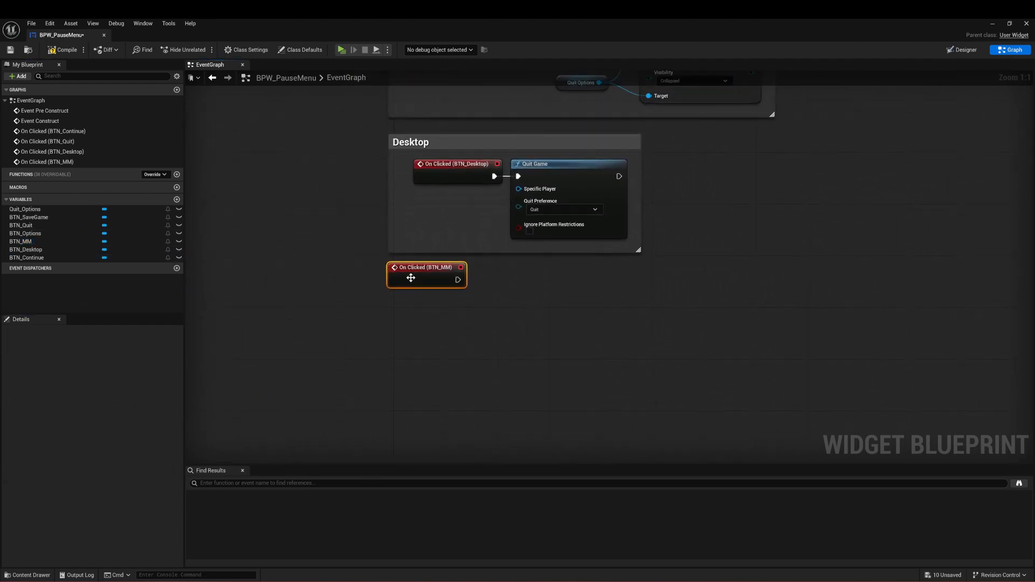
pyautogui.moveTo(431, 282); pyautogui.dragTo(450, 356)
pyautogui.click(598, 385)
pyautogui.moveTo(599, 386); pyautogui.dragTo(534, 345, button='right')
pyautogui.moveTo(407, 316); pyautogui.dragTo(382, 296)
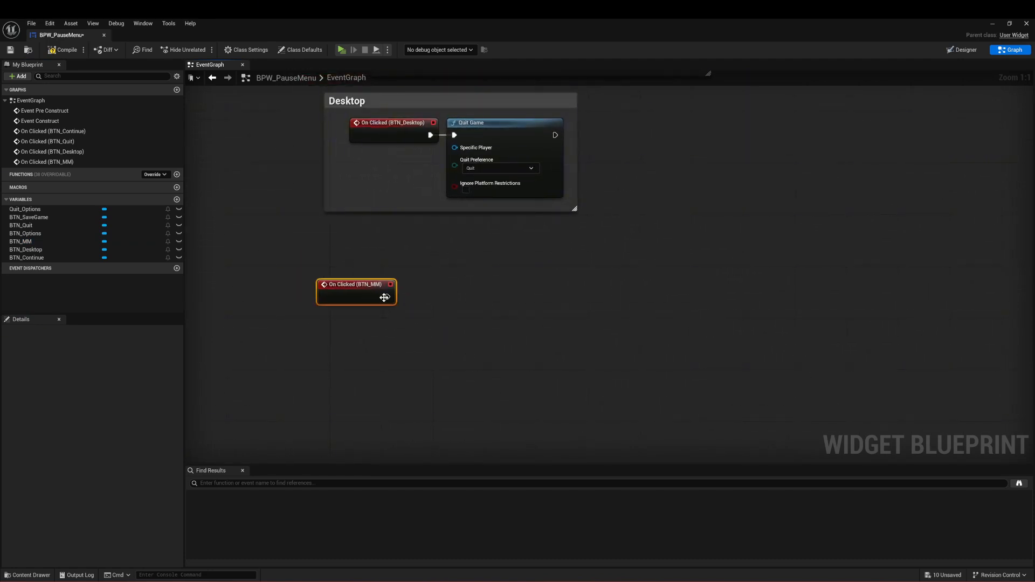
pyautogui.moveTo(392, 367); pyautogui.dragTo(389, 362, button='right')
pyautogui.click(388, 362)
# Step: Connect an Open Level (by Name) node to the On Clicked (BTN_MM) event and place it beside the event
pyautogui.moveTo(372, 297); pyautogui.dragTo(487, 296)
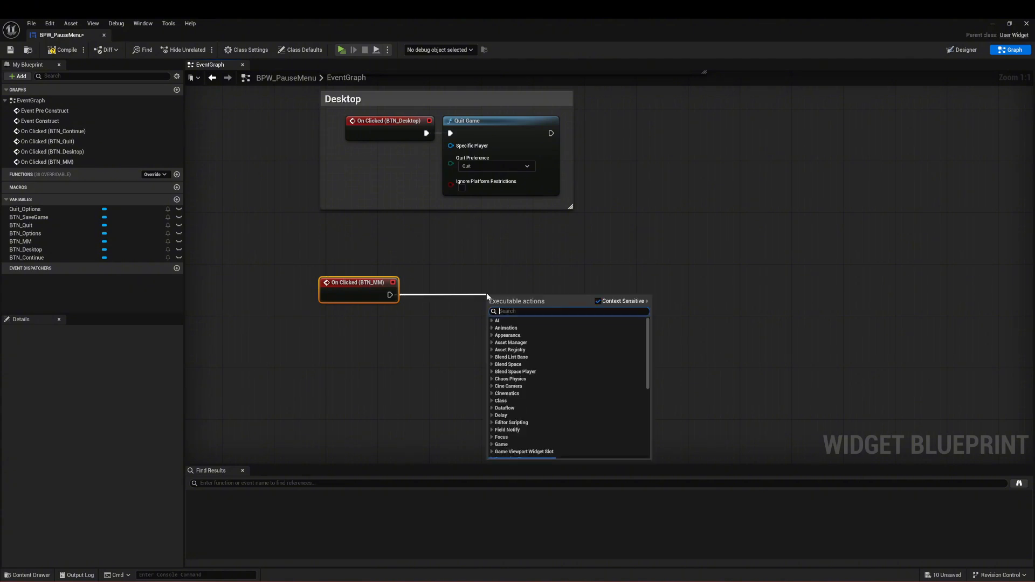
pyautogui.write('open level')
pyautogui.click(522, 327)
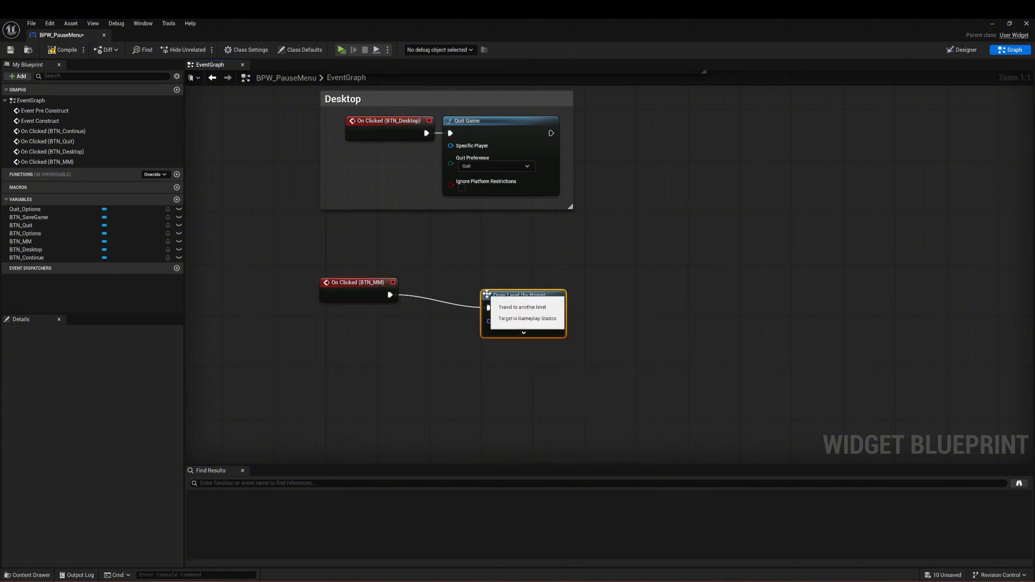
pyautogui.moveTo(520, 293); pyautogui.dragTo(449, 280)
# Step: Set the Open Level node's level name to main_menu_level
pyautogui.click(459, 309)
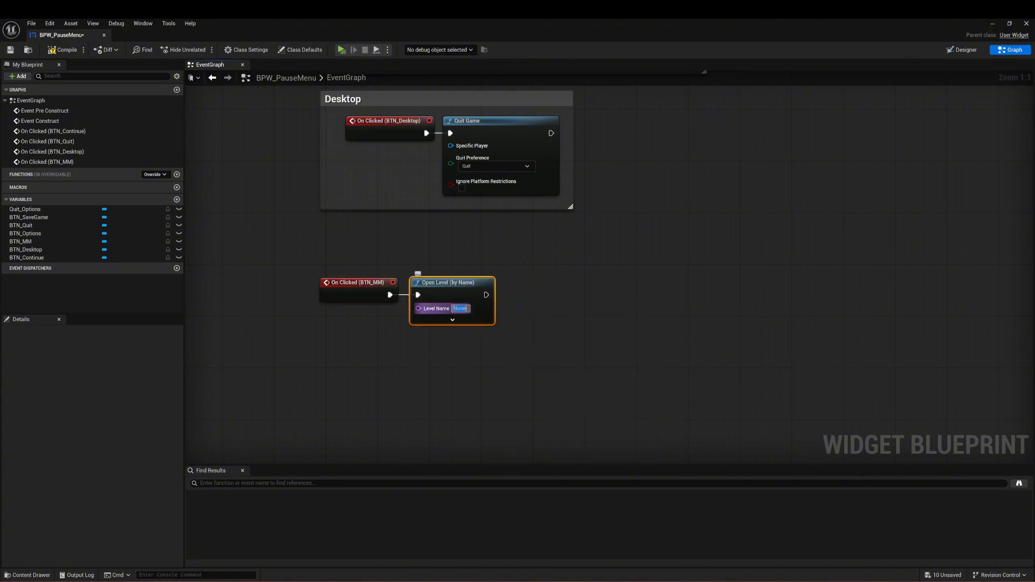
pyautogui.write('main')
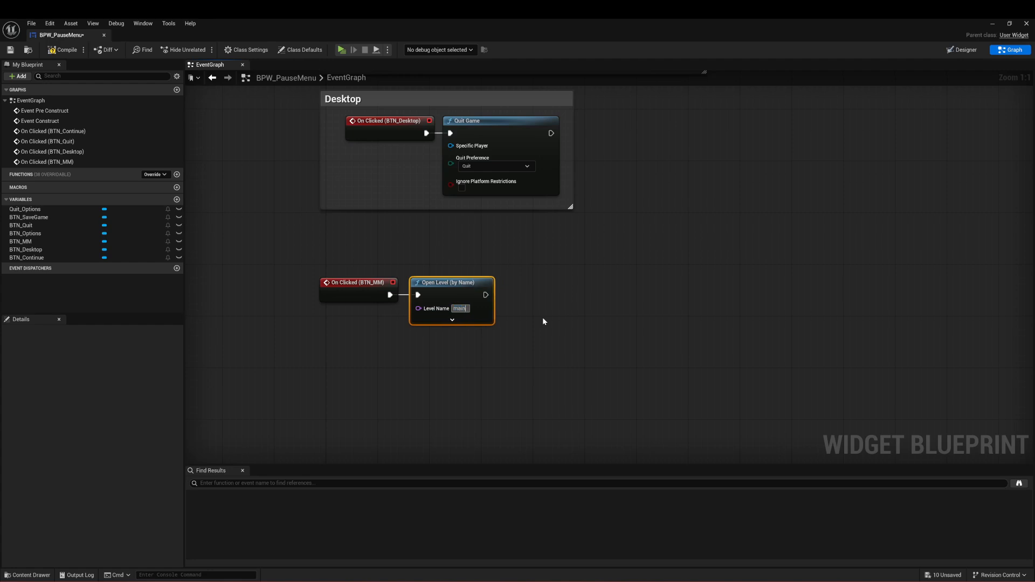
pyautogui.write('_menu_')
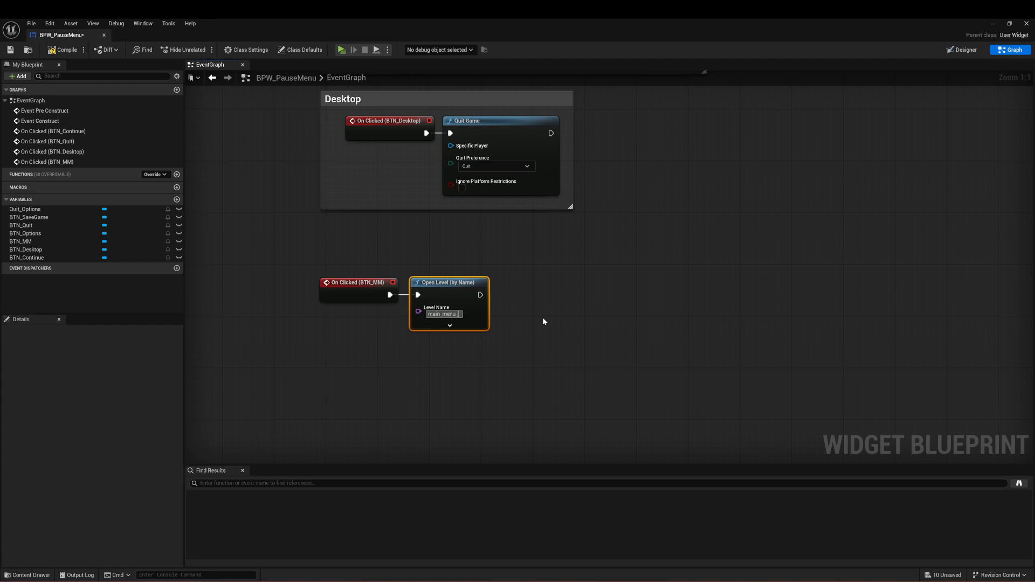
pyautogui.write('level')
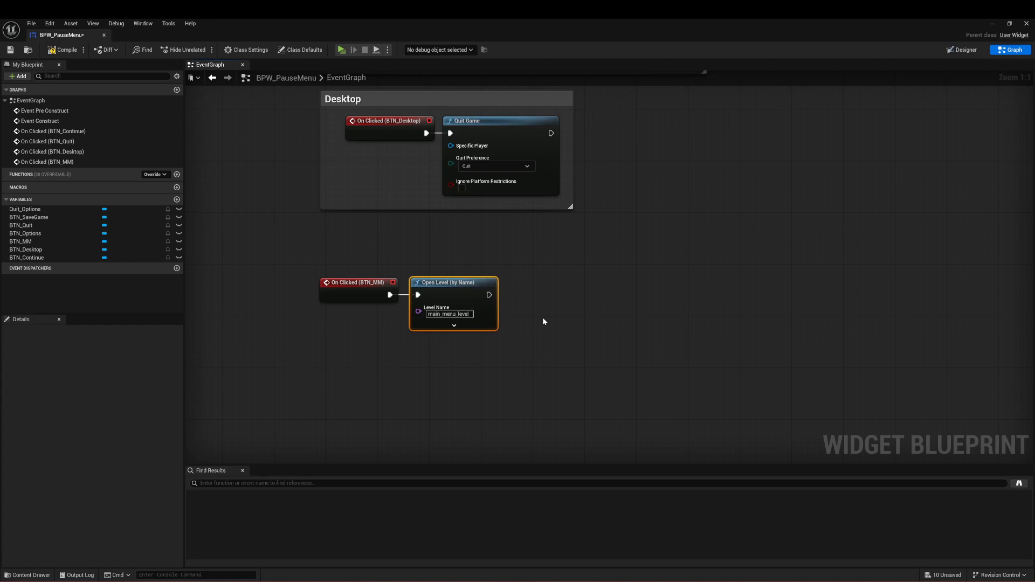
pyautogui.click(529, 323)
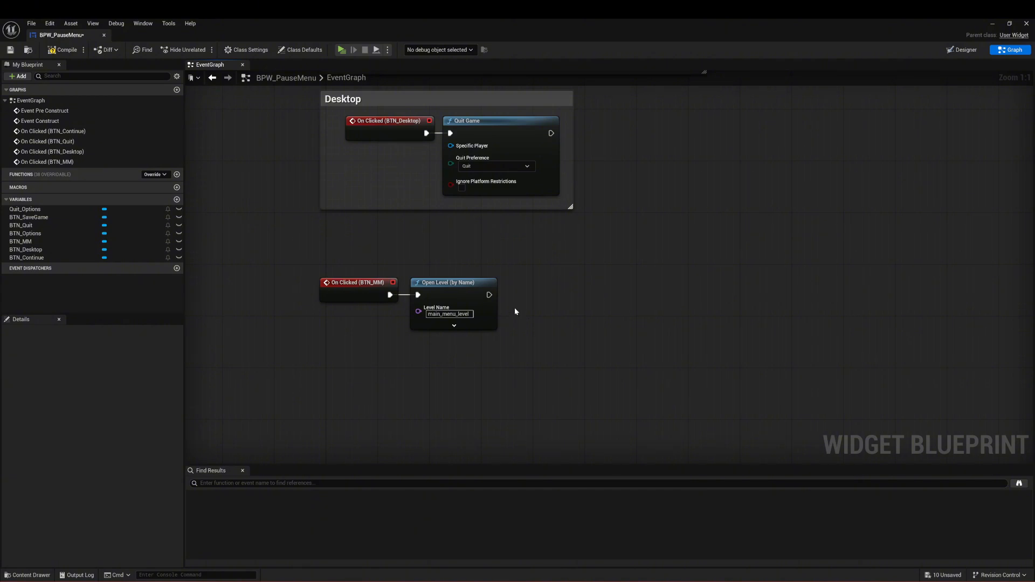
# Step: Replace the Open Level node's level name with "s"
pyautogui.click(471, 315)
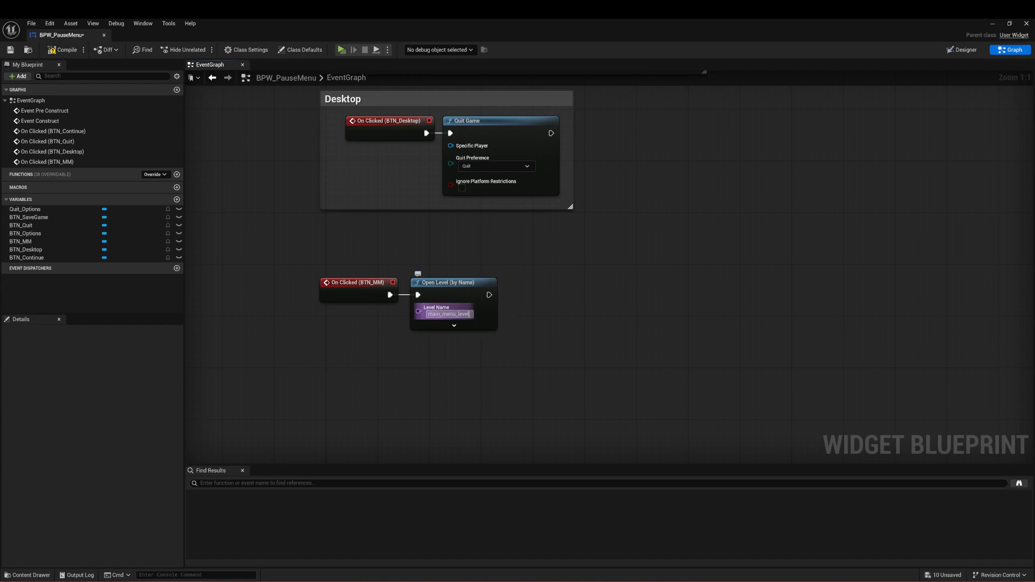
pyautogui.write('s')
pyautogui.click(585, 309)
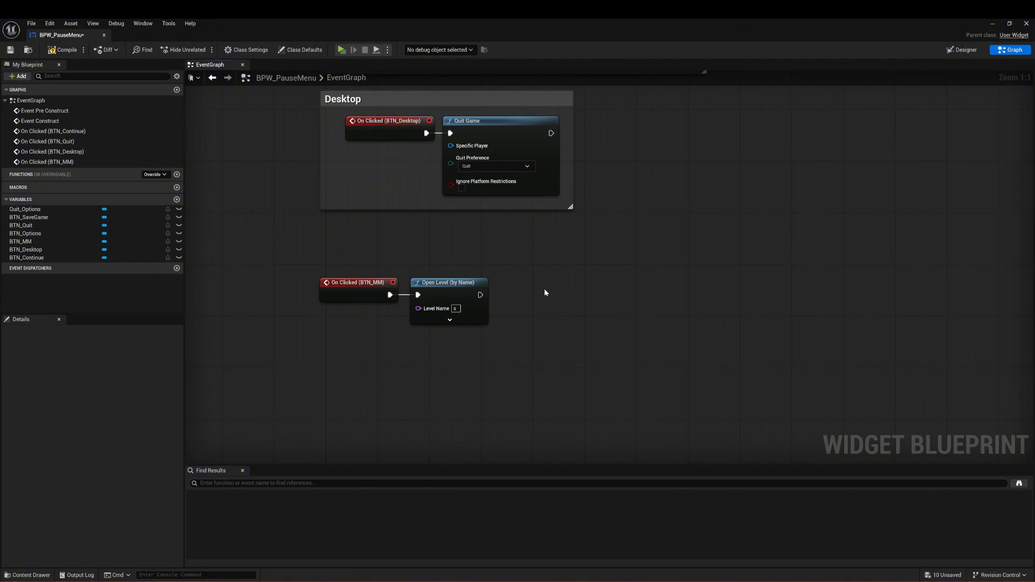
# Step: Delete the On Clicked (BTN_MM) event together with its Open Level node
pyautogui.moveTo(526, 245); pyautogui.dragTo(345, 329)
pyautogui.click(574, 322)
pyautogui.moveTo(539, 319); pyautogui.dragTo(654, 298, button='right')
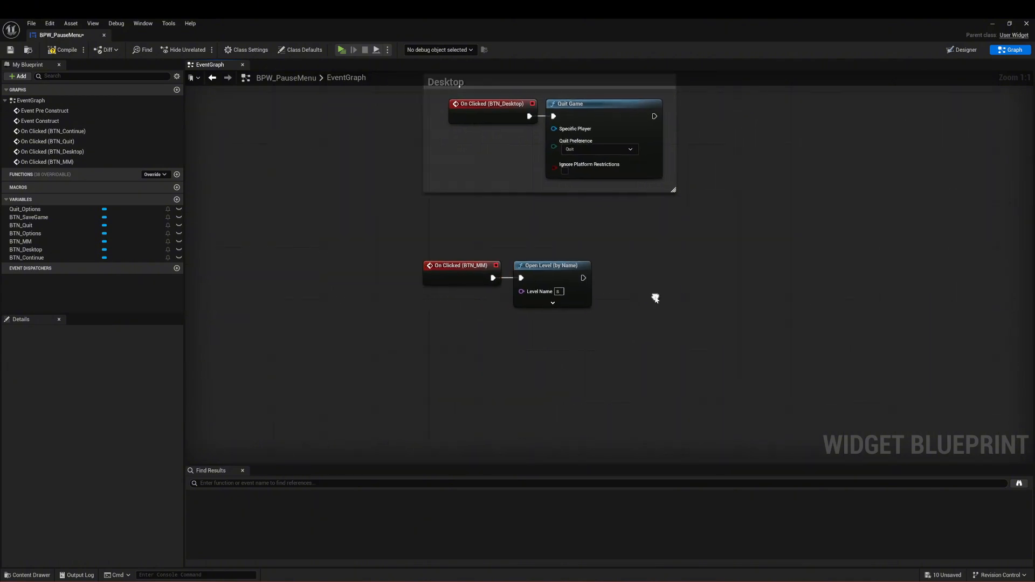
pyautogui.moveTo(632, 233); pyautogui.dragTo(443, 330)
pyautogui.click(658, 255)
pyautogui.moveTo(532, 233); pyautogui.dragTo(458, 338)
pyautogui.press('Delete')
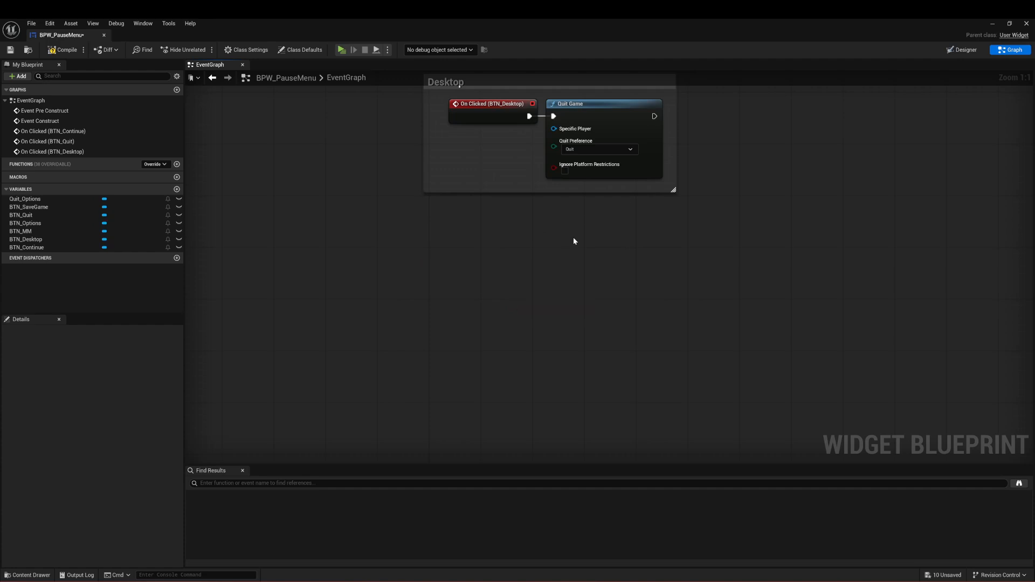
# Step: Compile and save the BPW_PauseMenu widget blueprint
pyautogui.moveTo(459, 84); pyautogui.dragTo(384, 195, button='right')
pyautogui.click(63, 50)
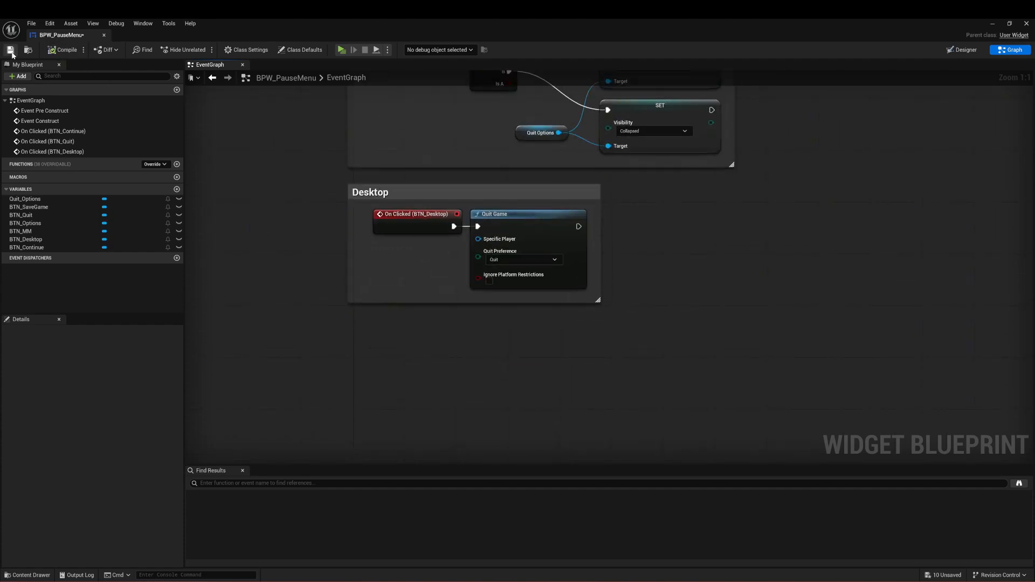
pyautogui.click(11, 51)
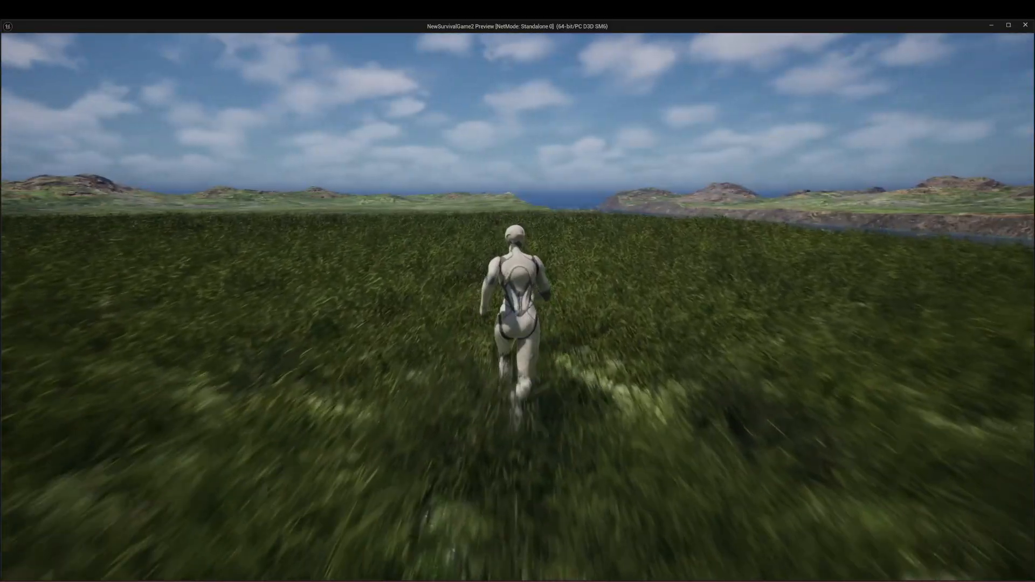
# Step: Pause the running game, reveal the Quit options and test exiting through the Desktop button
pyautogui.press('Escape')
pyautogui.click(569, 341)
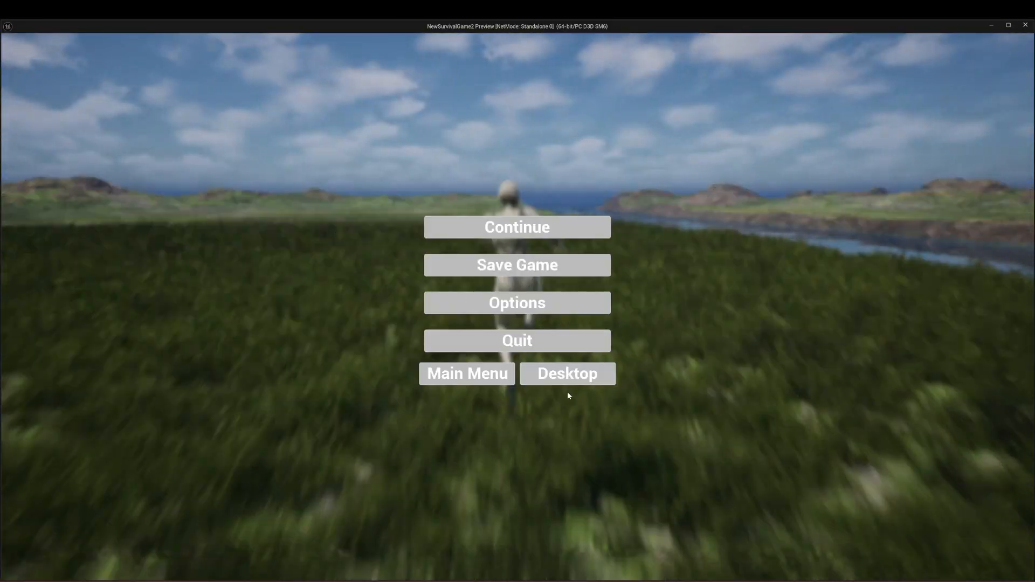
pyautogui.click(572, 375)
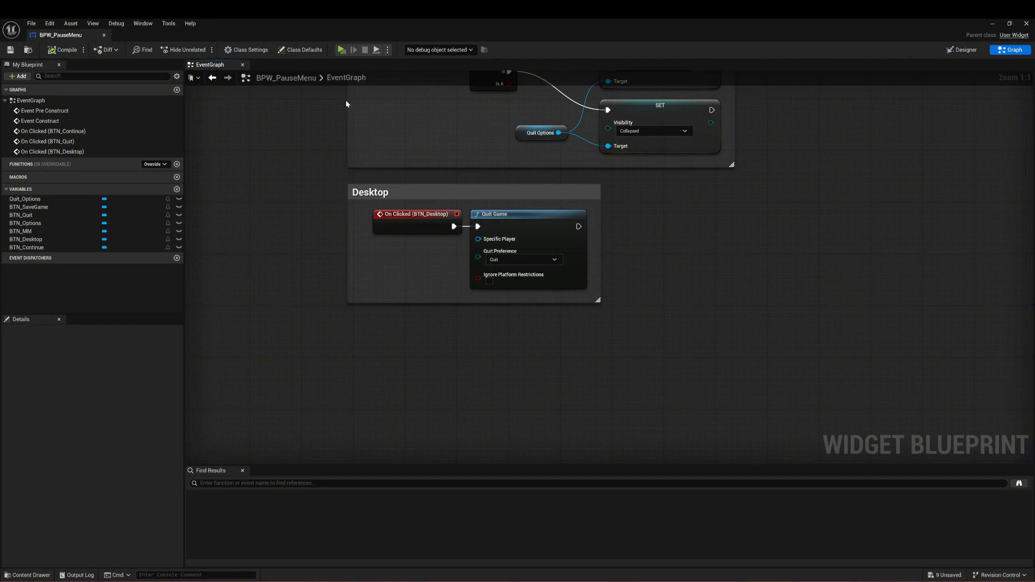
# Step: Play-test the game again, pausing and resuming the running character twice with the Continue button
pyautogui.click(341, 50)
pyautogui.press('w')
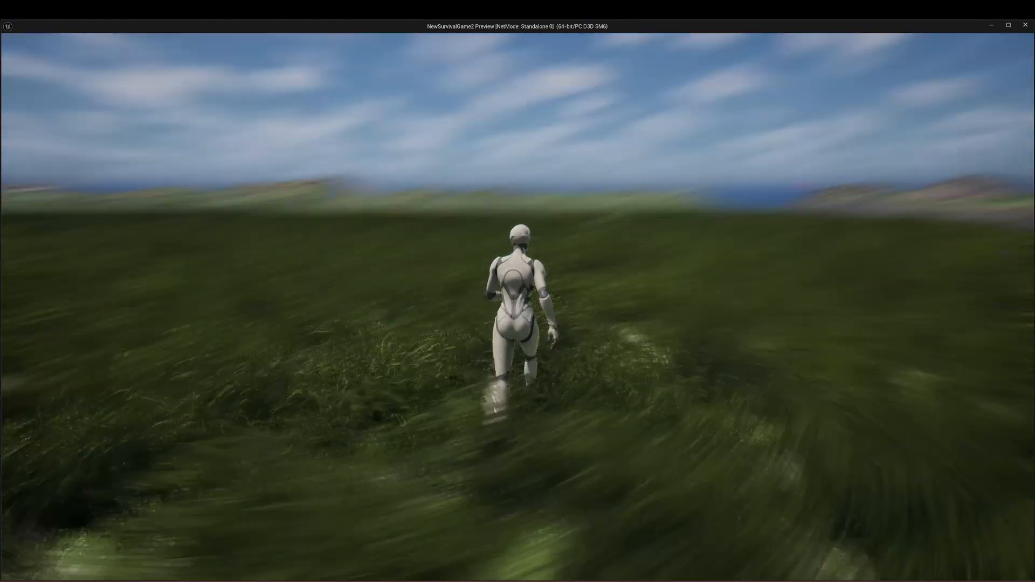
pyautogui.press('Escape')
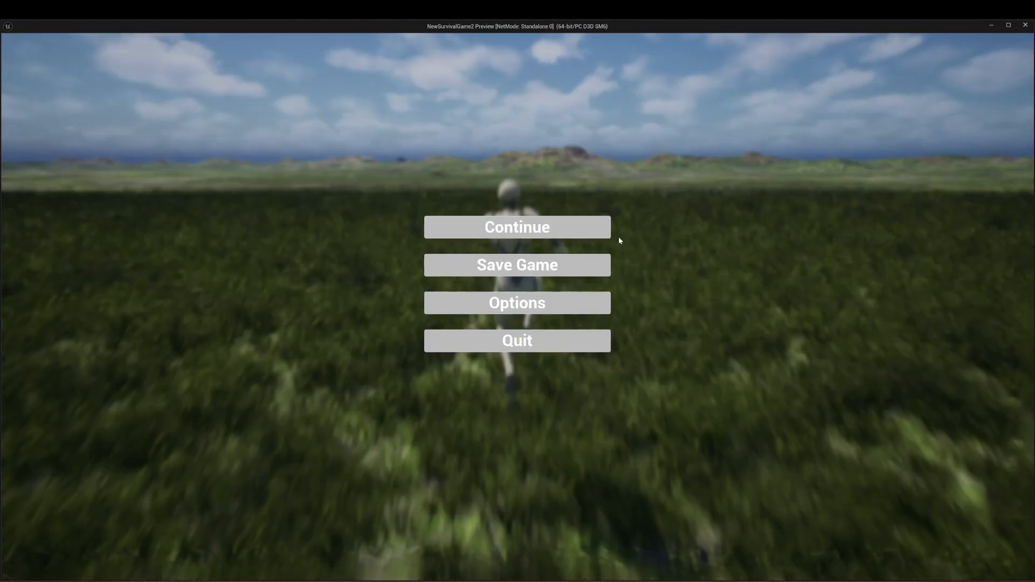
pyautogui.click(570, 227)
pyautogui.press('w')
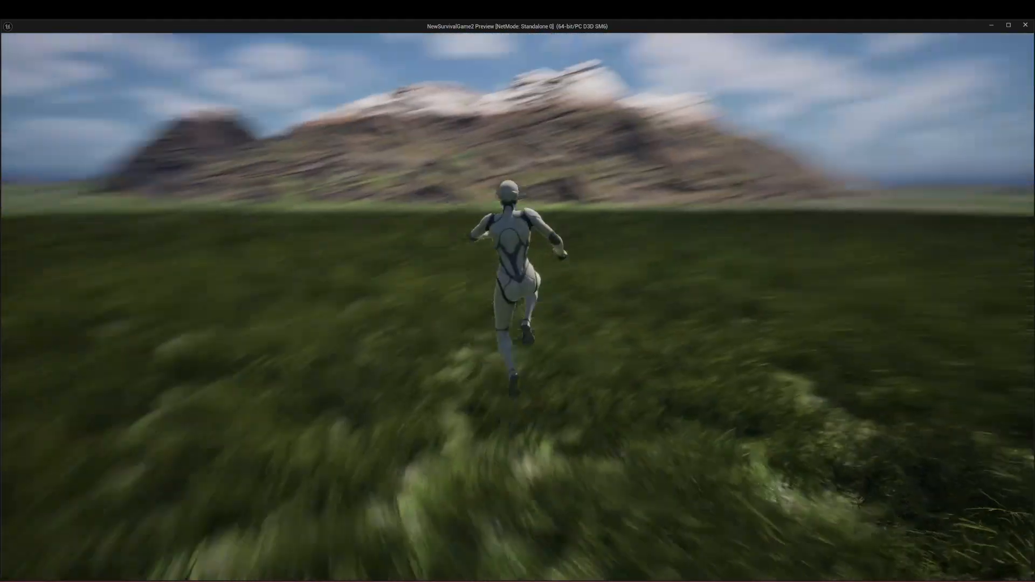
pyautogui.press('Escape')
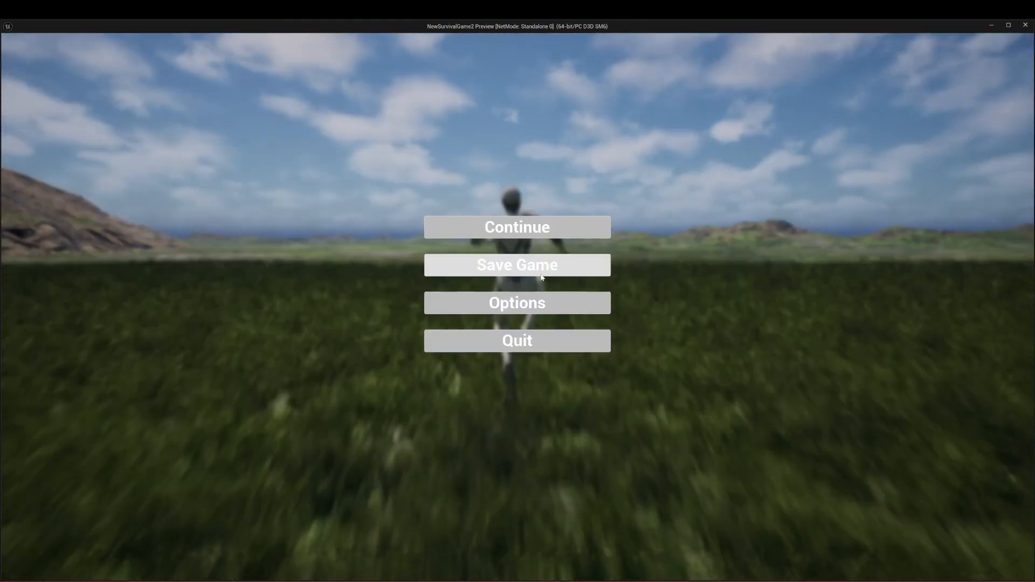
pyautogui.click(567, 228)
pyautogui.press('w')
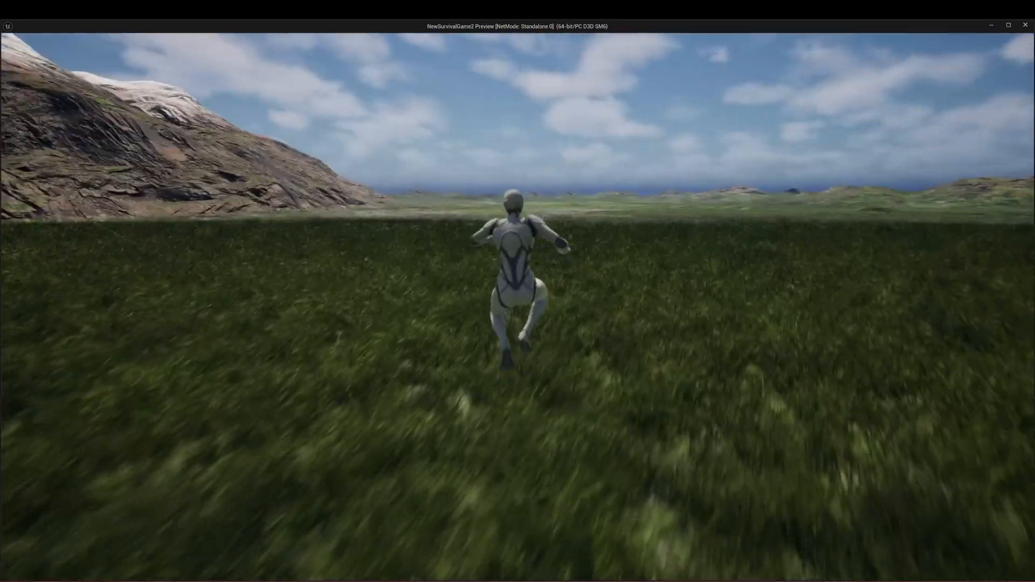